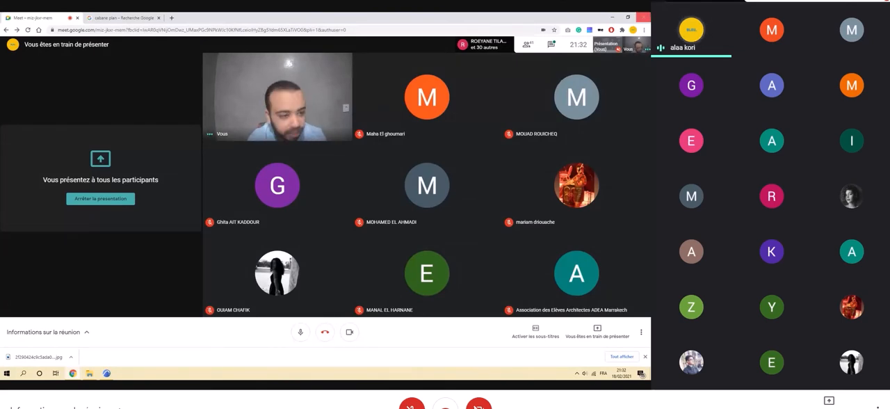
Switch from the Google Meet call to ARCHICAD and dismiss the screen-sharing notification.
click(614, 14)
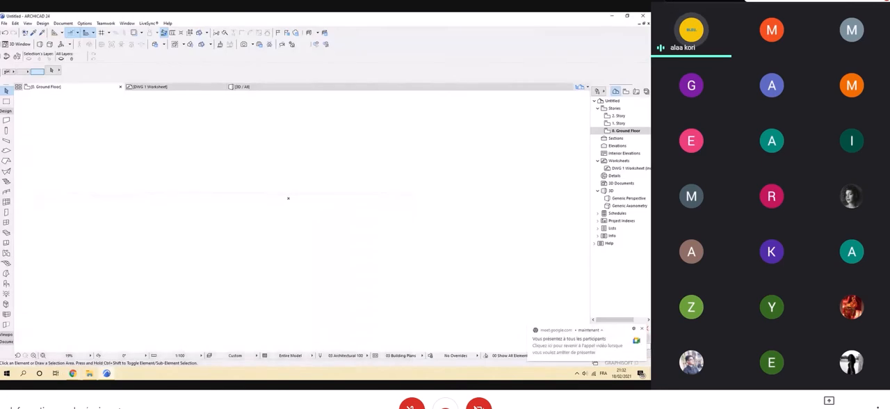
click(642, 330)
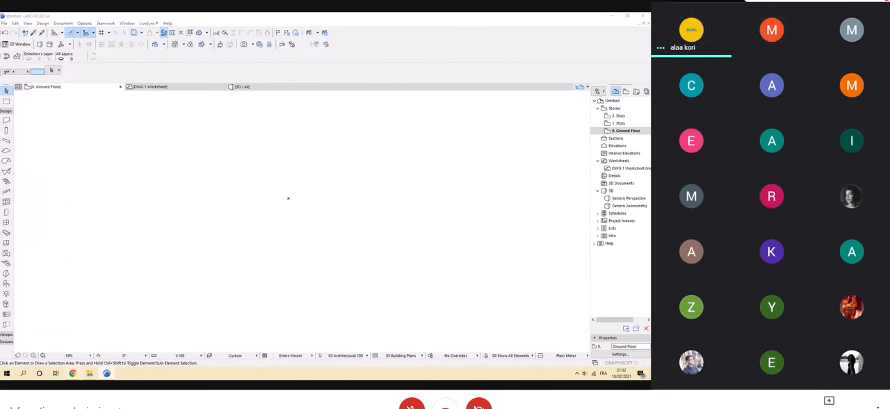
mouse_move(72, 373)
click(36, 343)
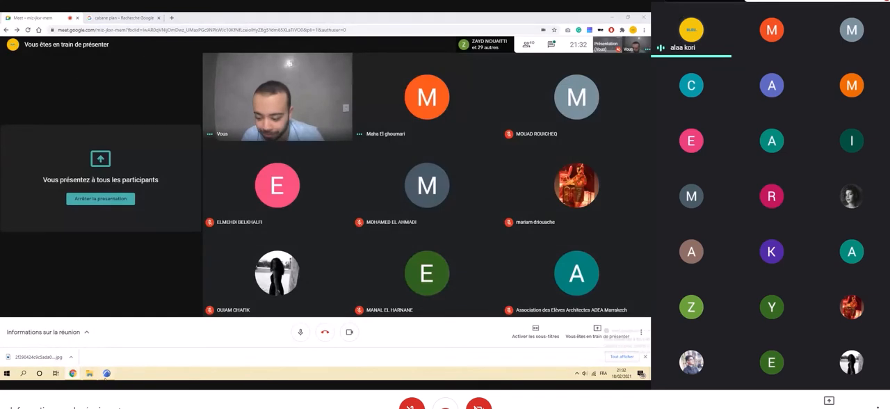
click(105, 374)
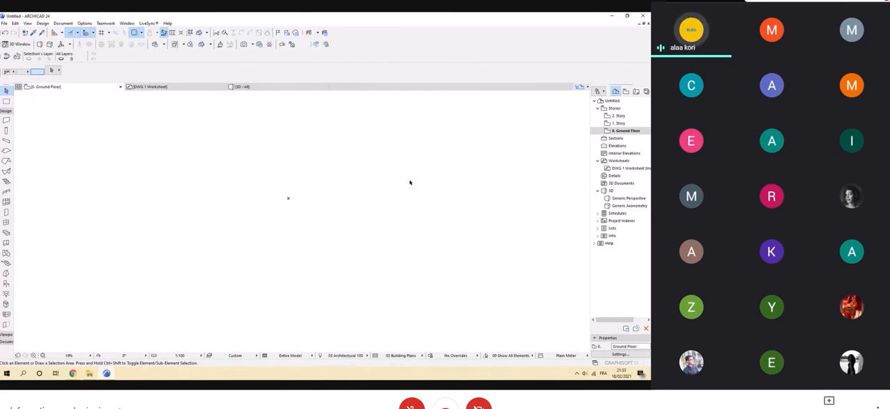
Set the DWG 1 Worksheet as the trace reference of the Ground Floor plan and fit the drawing in the window.
scroll(279, 209, up, 2)
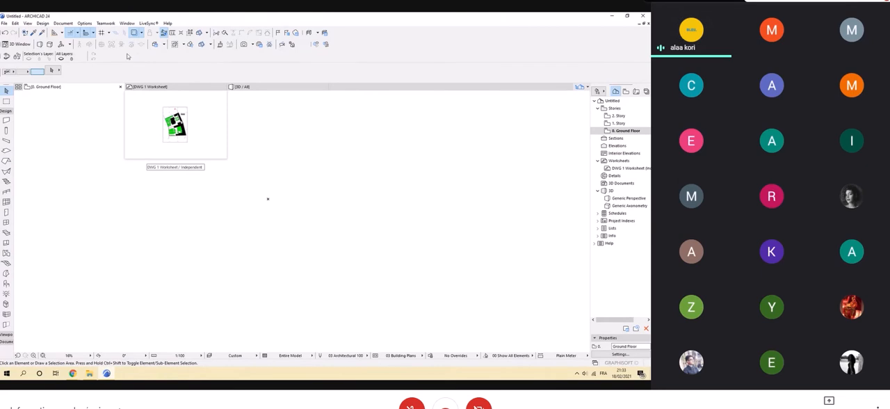
click(141, 32)
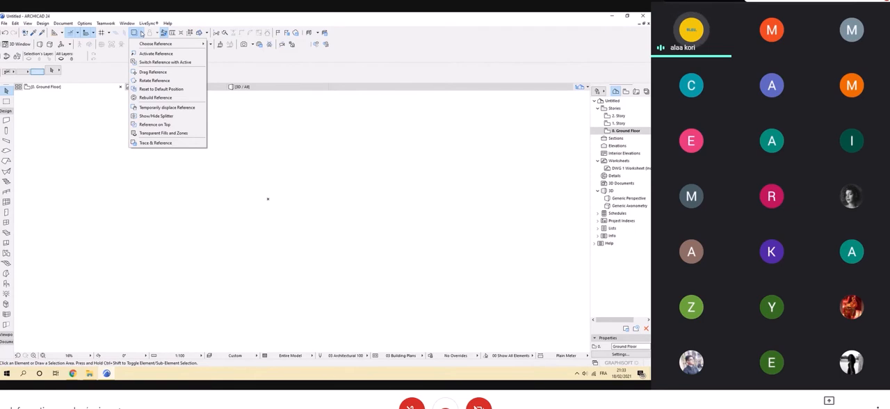
mouse_move(144, 45)
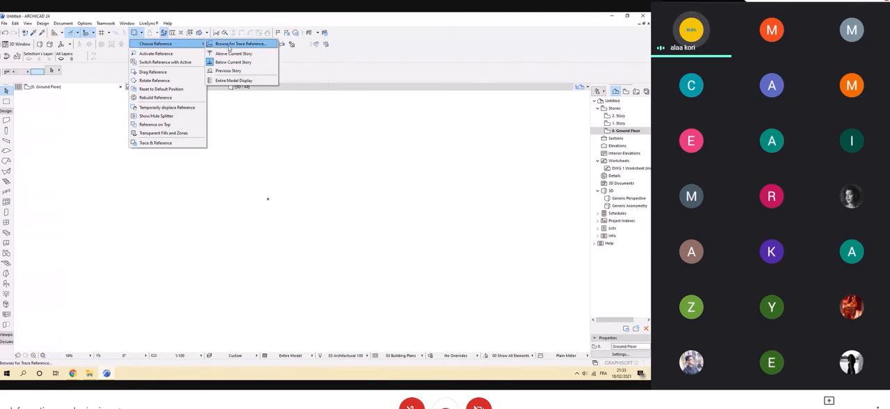
click(229, 45)
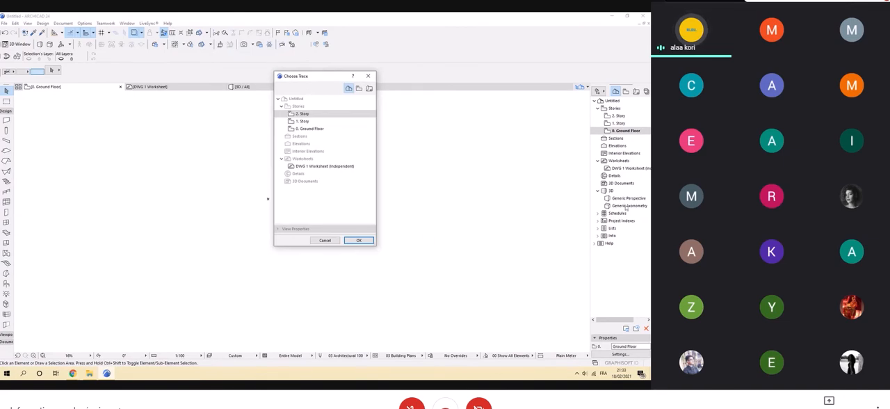
click(300, 168)
click(357, 240)
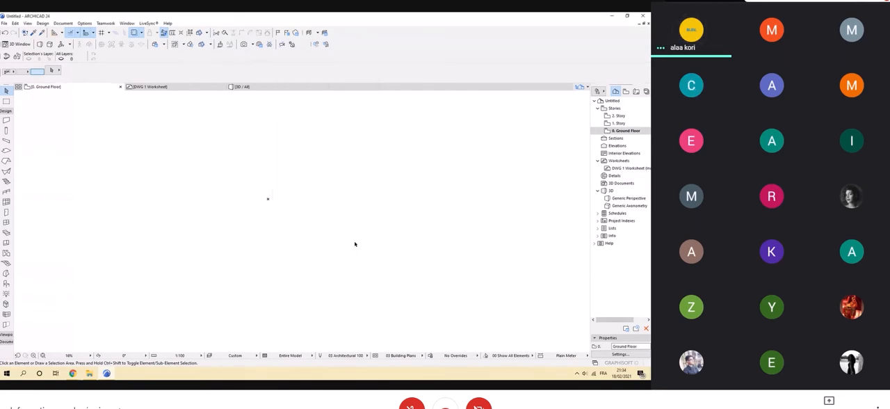
click(43, 356)
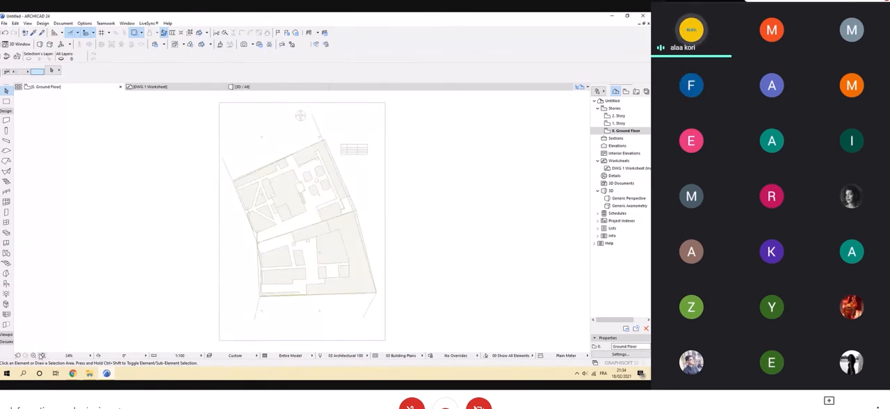
Examine the traced site plan on the Ground Floor and compare it with the coloured original in the DWG 1 Worksheet.
scroll(336, 252, up, 8)
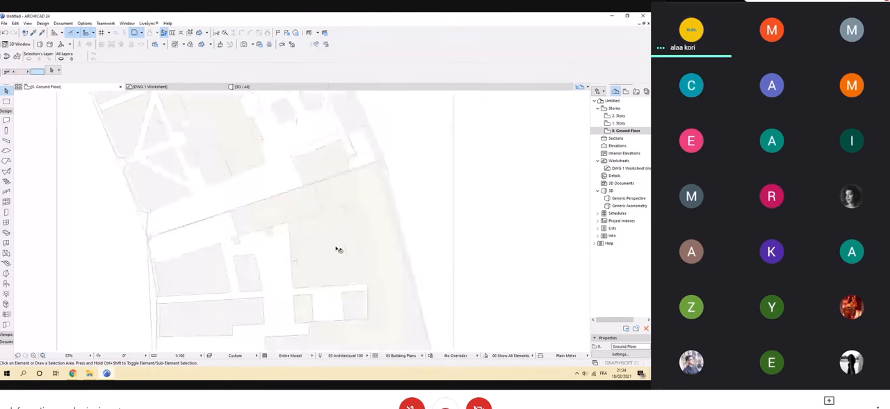
scroll(254, 194, down, 6)
scroll(264, 150, up, 4)
scroll(326, 119, up, 3)
scroll(326, 119, down, 6)
scroll(252, 131, up, 2)
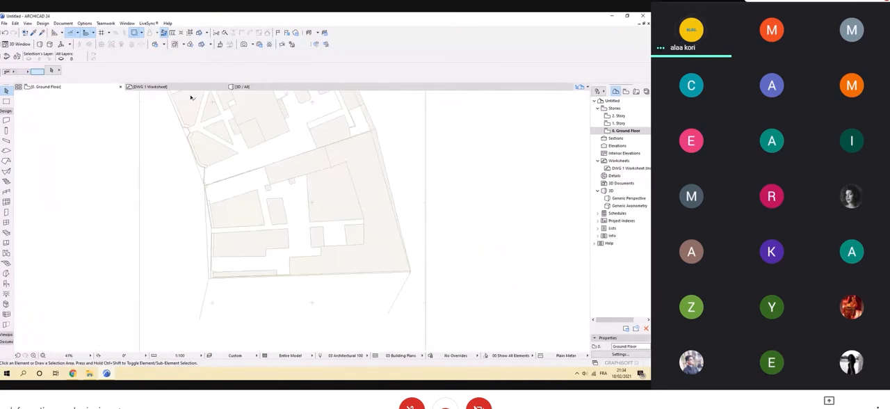
click(172, 87)
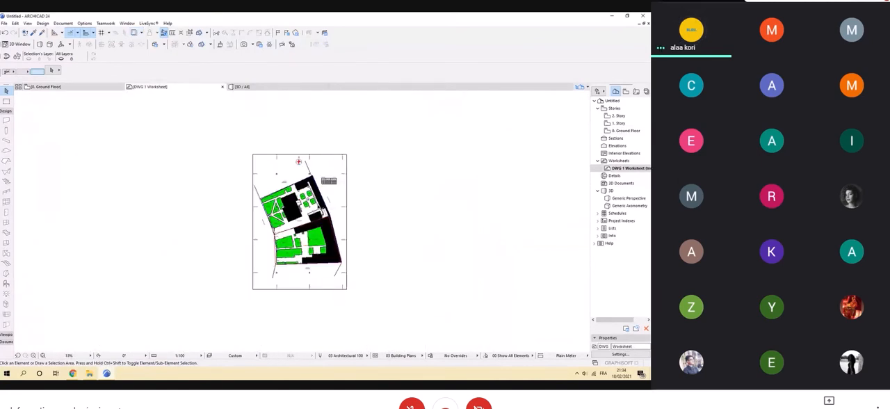
click(74, 88)
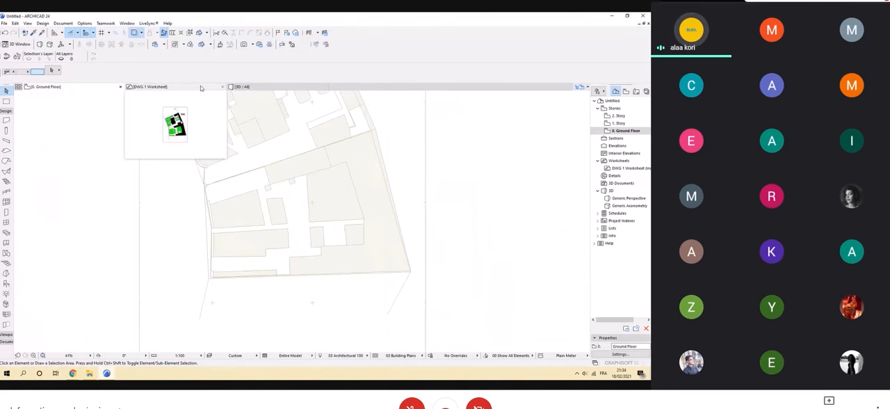
click(149, 87)
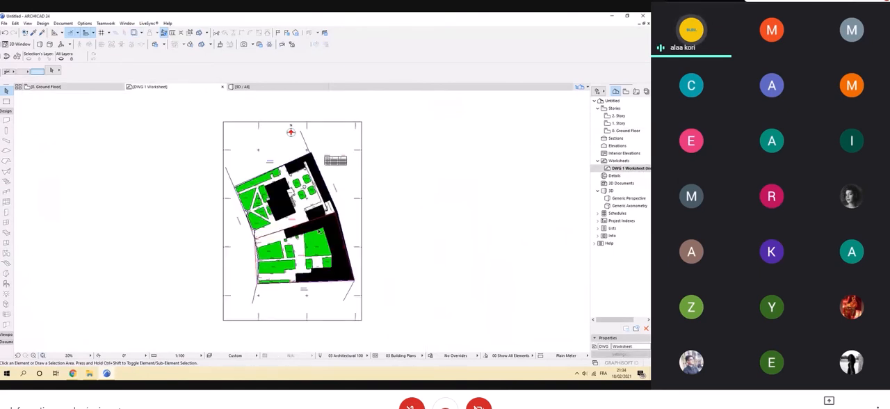
scroll(316, 128, up, 2)
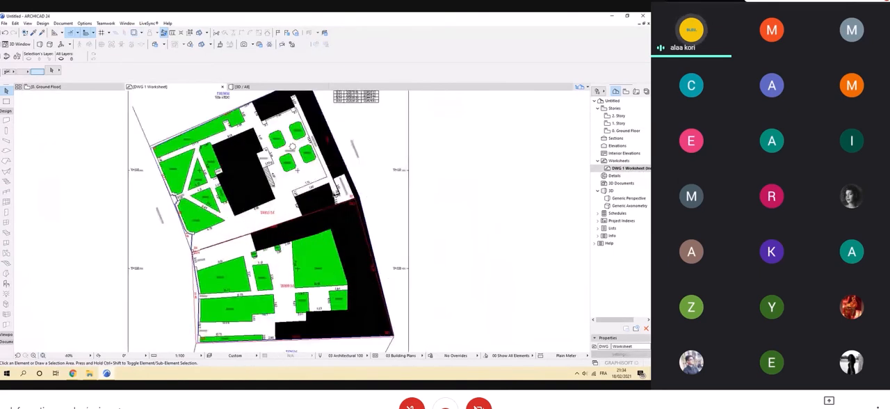
click(81, 89)
scroll(326, 257, up, 5)
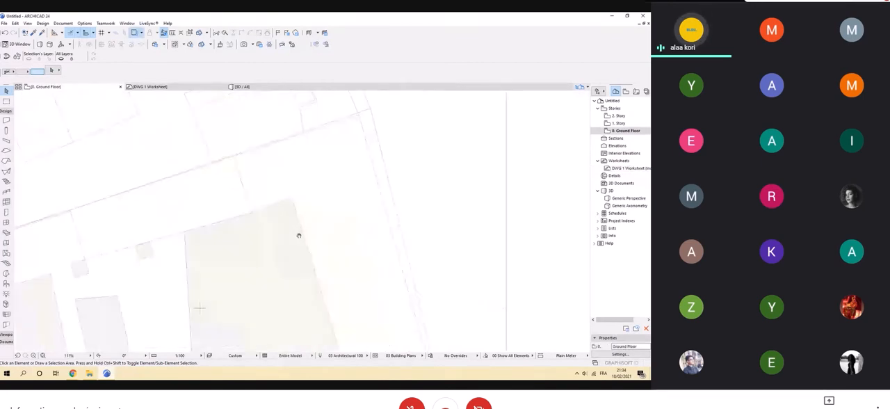
scroll(301, 209, up, 1)
scroll(299, 220, down, 6)
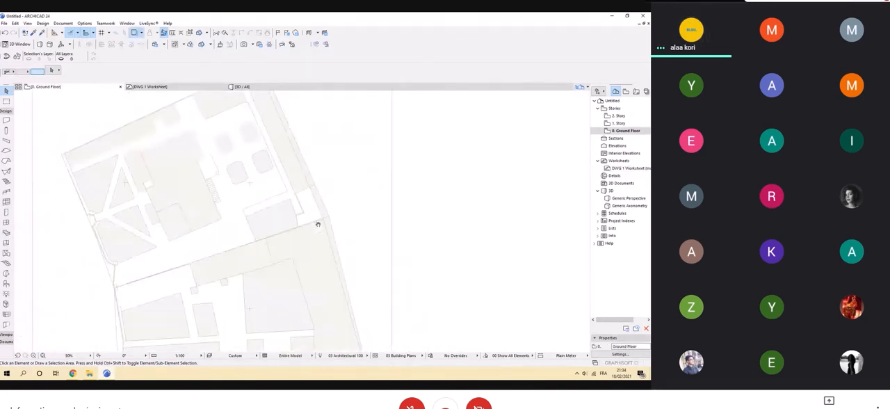
Draw one vertical line in the empty area left of the site plan using the Line tool's single-line method.
click(5, 111)
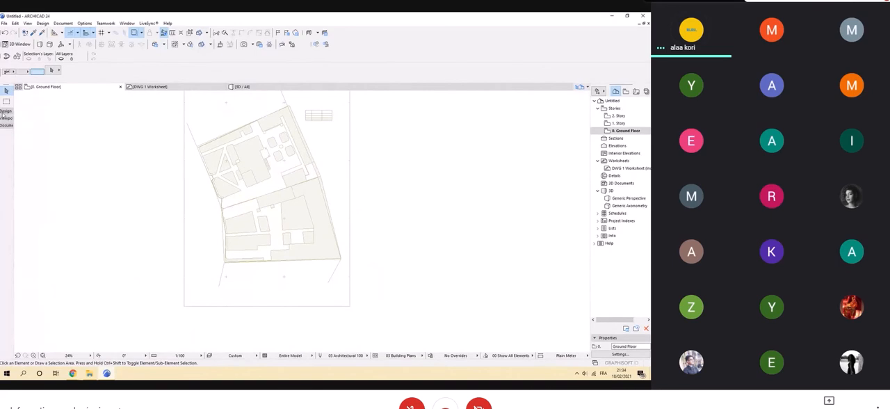
click(6, 124)
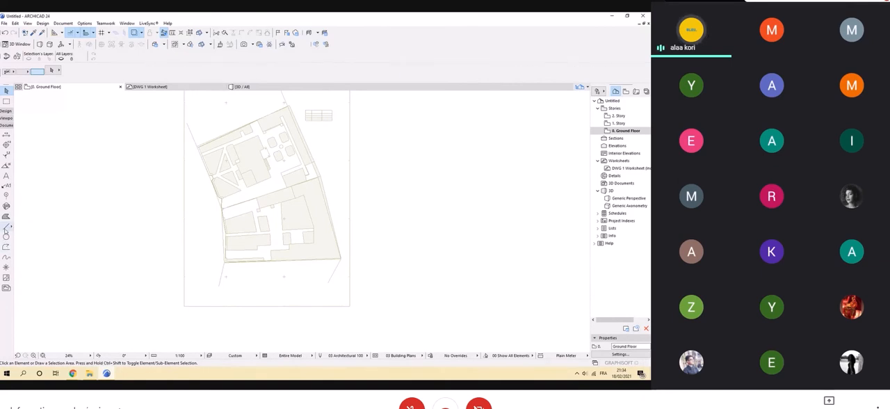
click(6, 226)
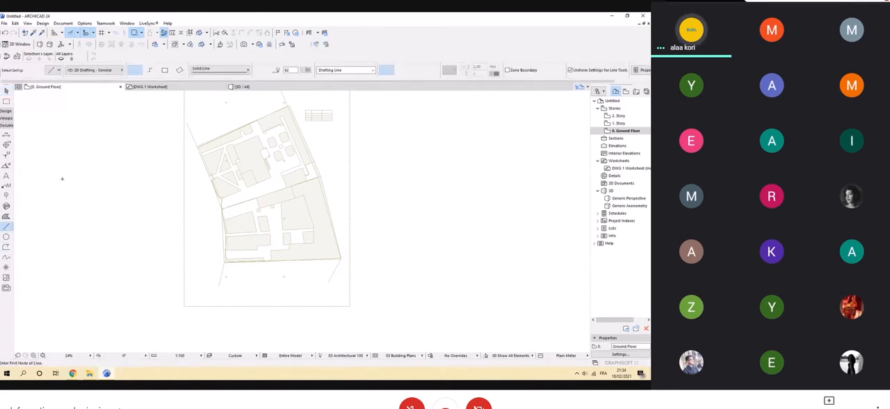
click(155, 71)
click(167, 72)
click(149, 73)
click(138, 73)
click(70, 137)
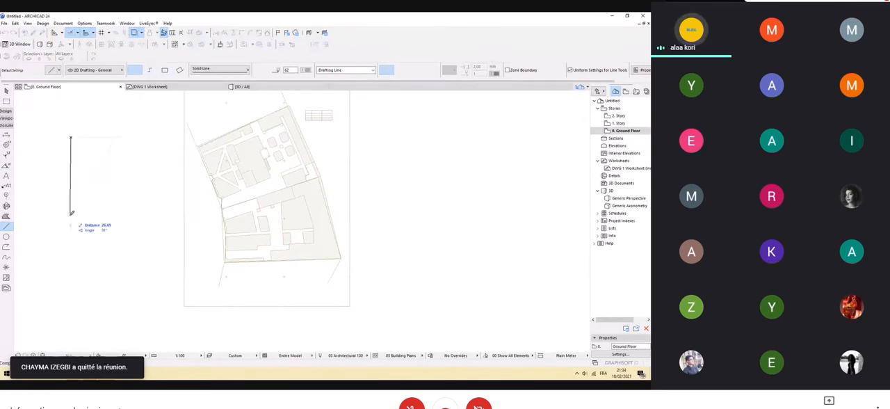
click(71, 218)
Draw a chain of connected lines with a rectangular jog beside the vertical line, using the Line tool's chained method.
click(151, 71)
click(86, 138)
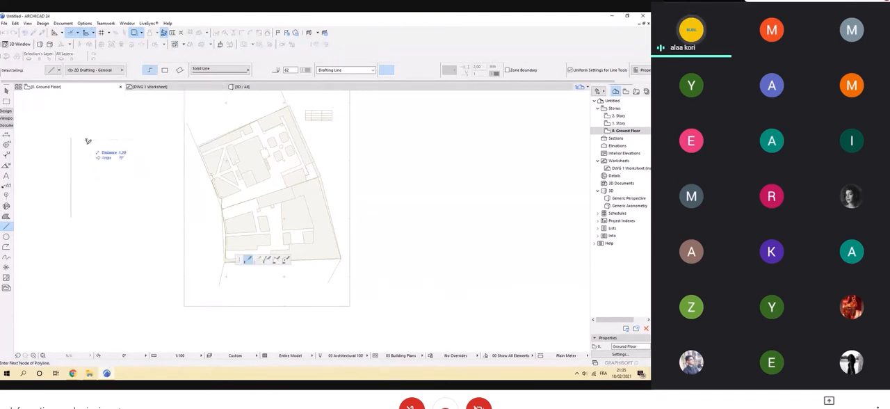
click(87, 166)
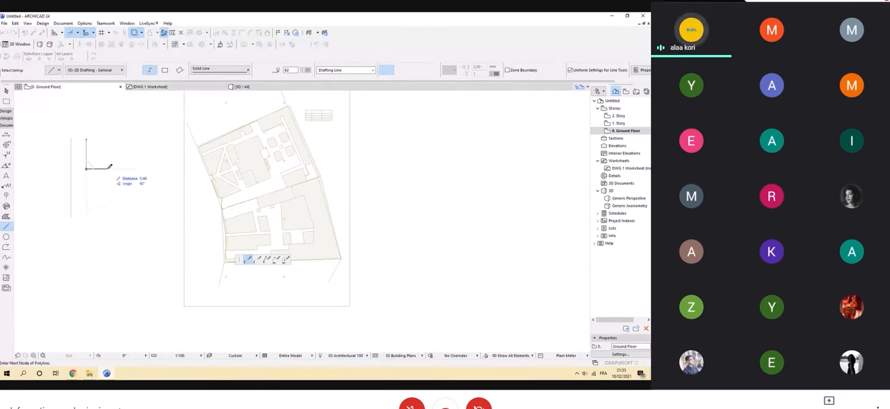
click(107, 168)
click(107, 187)
click(86, 188)
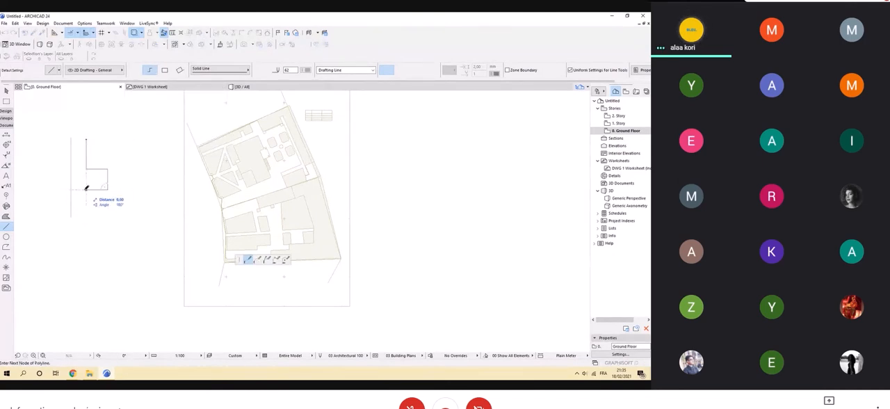
double_click(86, 203)
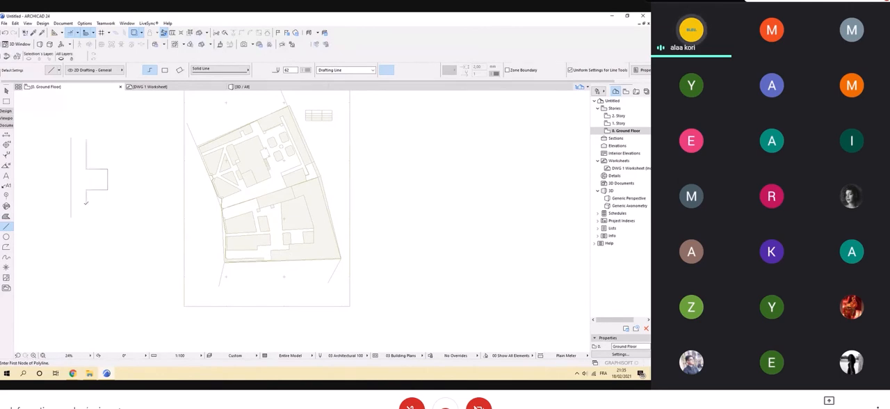
Draw a horizontal rectangle above the chained lines using the Line tool's rectangle method.
click(165, 70)
click(107, 137)
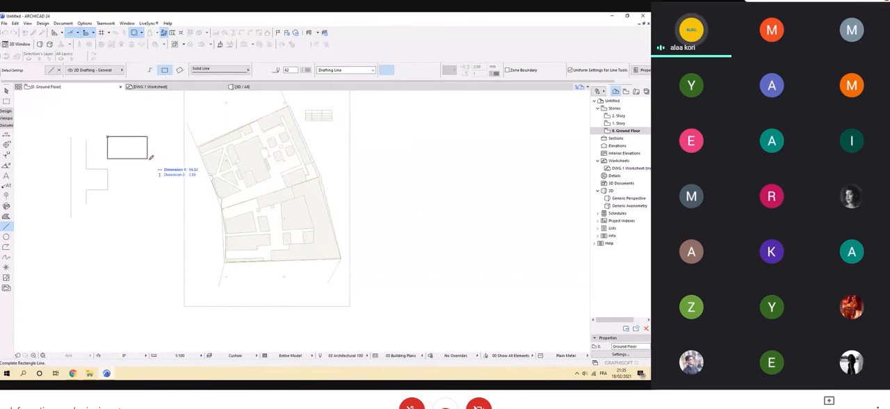
click(158, 157)
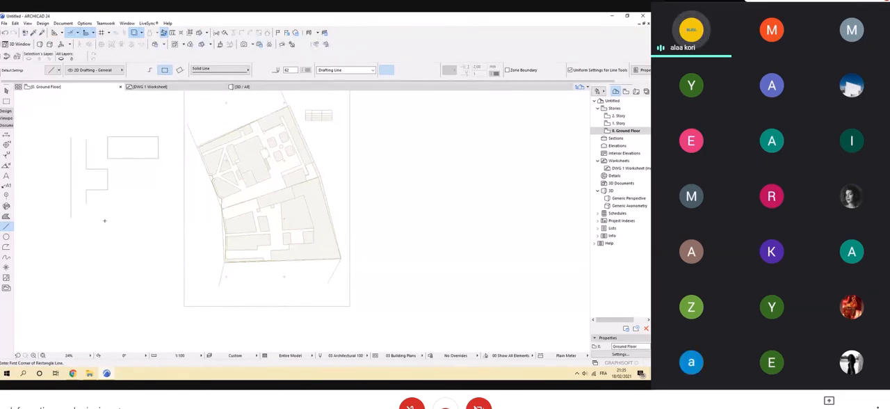
Draw an open polyline with a rectangular jog below the chained lines using the Polyline tool.
click(6, 247)
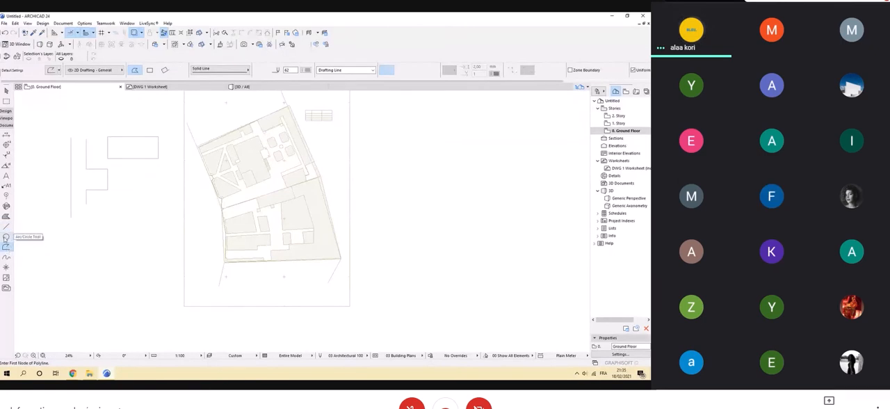
click(7, 226)
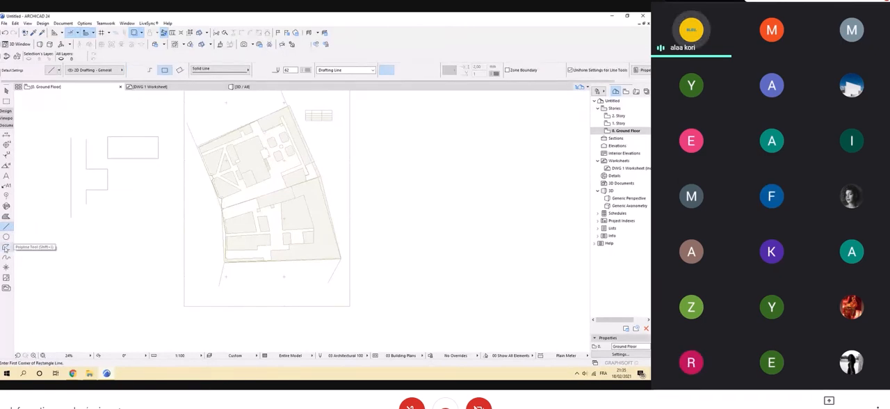
click(6, 247)
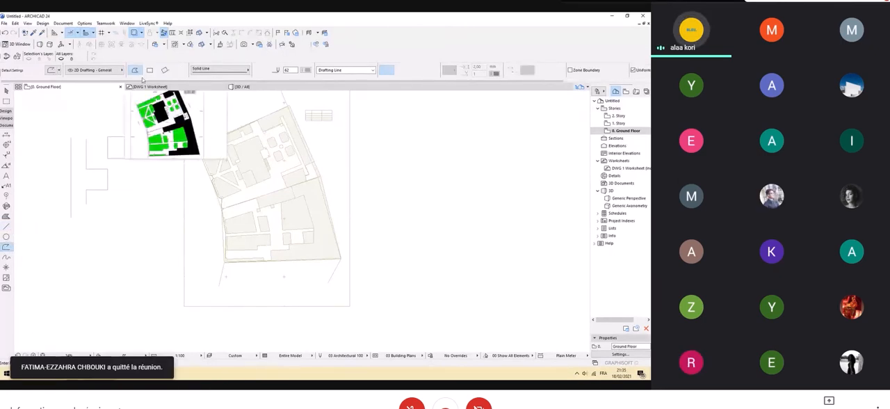
click(85, 214)
click(86, 239)
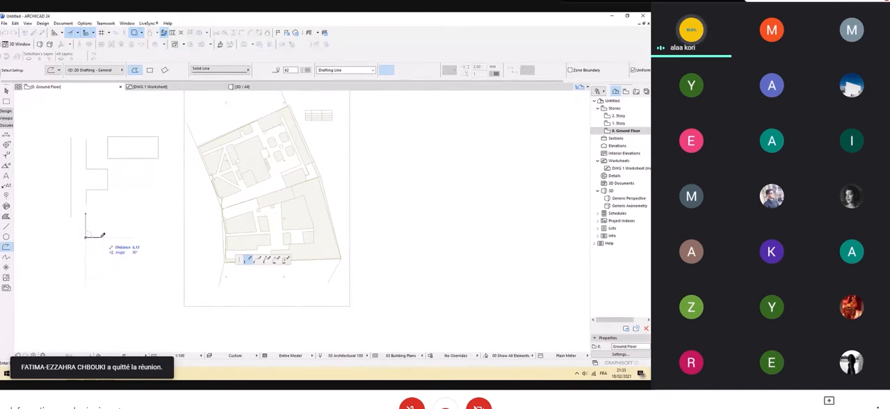
click(105, 238)
click(105, 255)
click(86, 254)
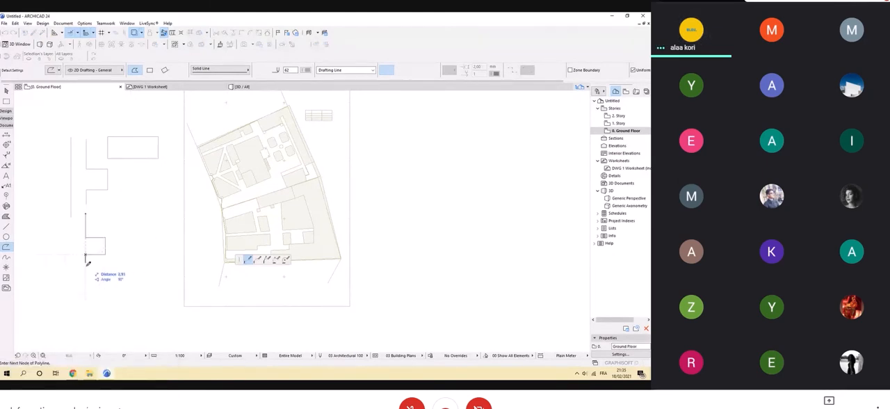
double_click(85, 274)
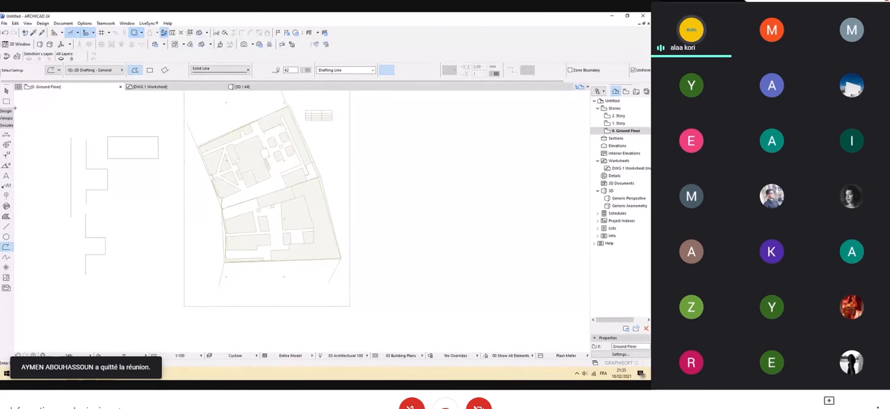
Select the open polyline and the chained lines one after the other to compare how each behaves as a selection.
click(6, 91)
click(85, 267)
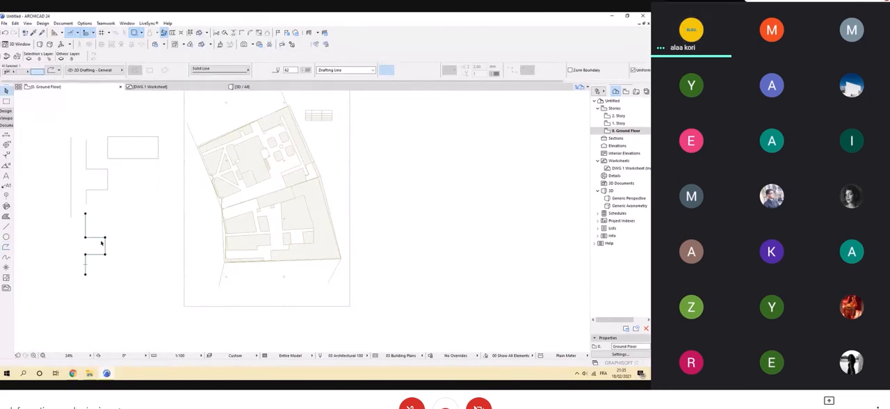
click(48, 256)
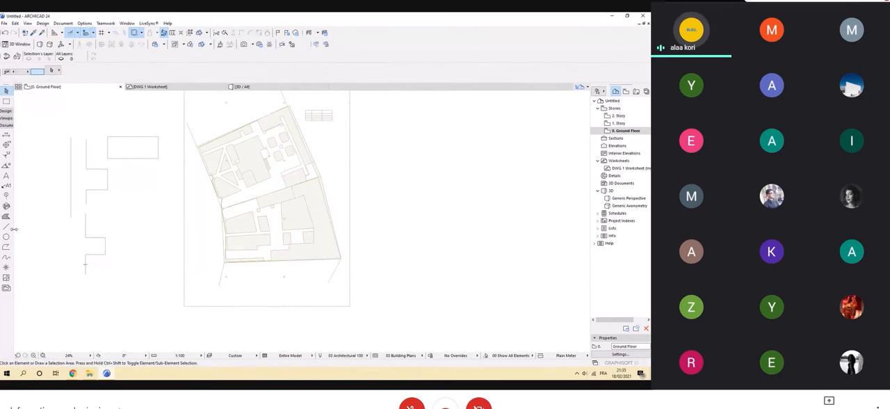
click(85, 197)
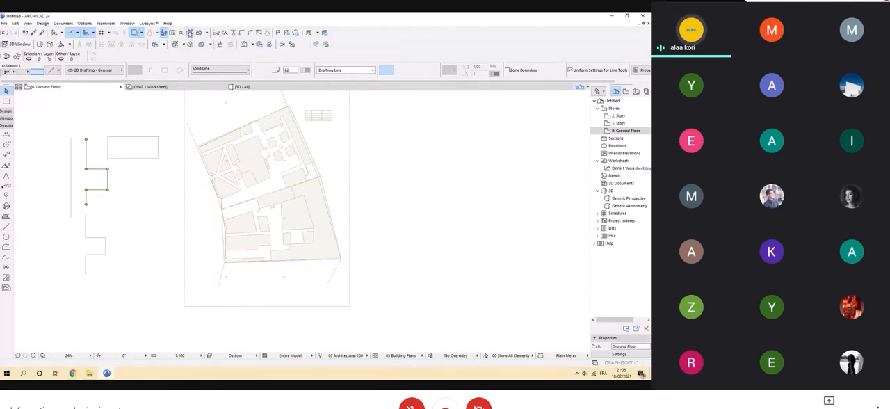
Suspend grouping and select the upper vertical segment of the chained lines on its own.
click(189, 33)
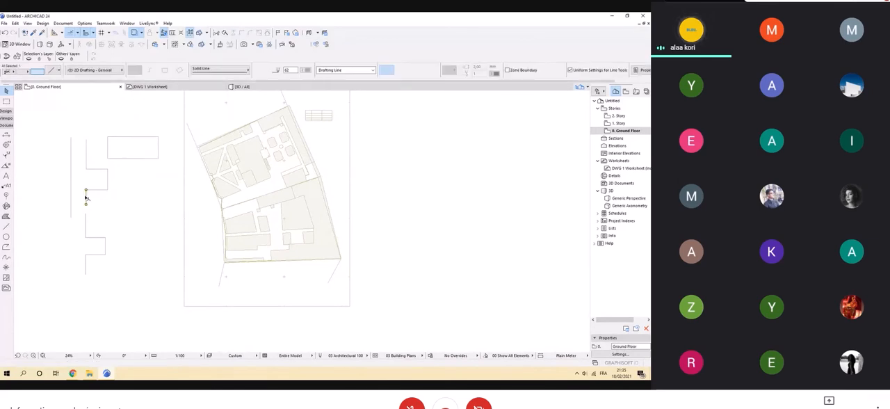
click(87, 159)
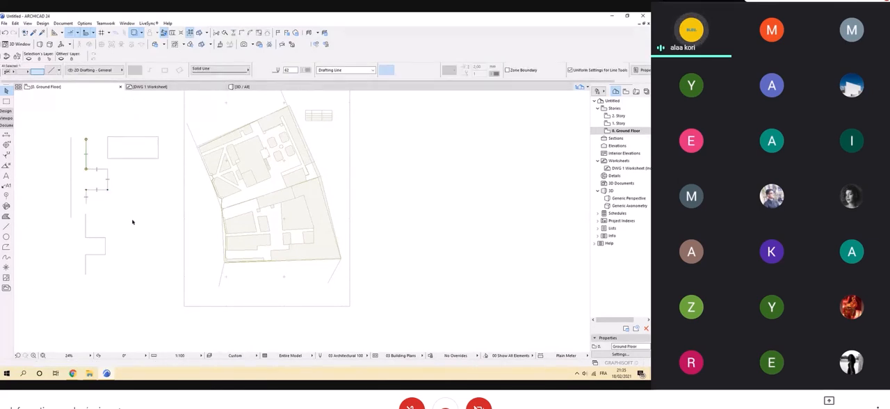
key(Delete)
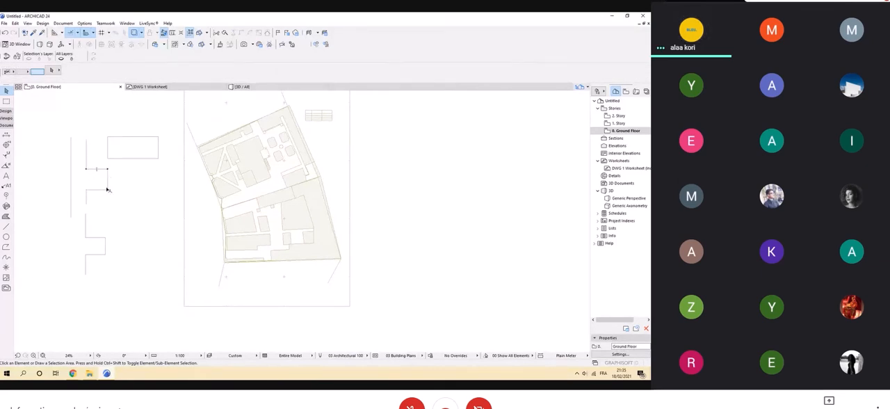
Delete the practice lines and the polyline drawn beside the site plan.
click(136, 292)
click(55, 122)
key(Delete)
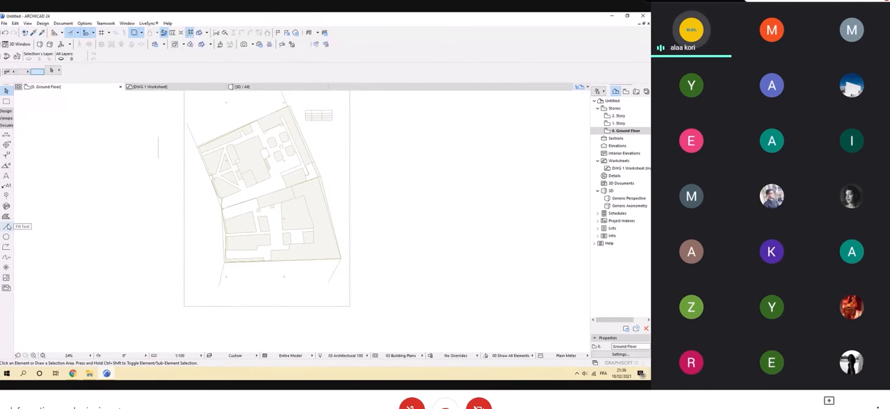
Activate the Polyline tool, review its line types while keeping Solid Line, and set the line to the red pen 108.
click(7, 246)
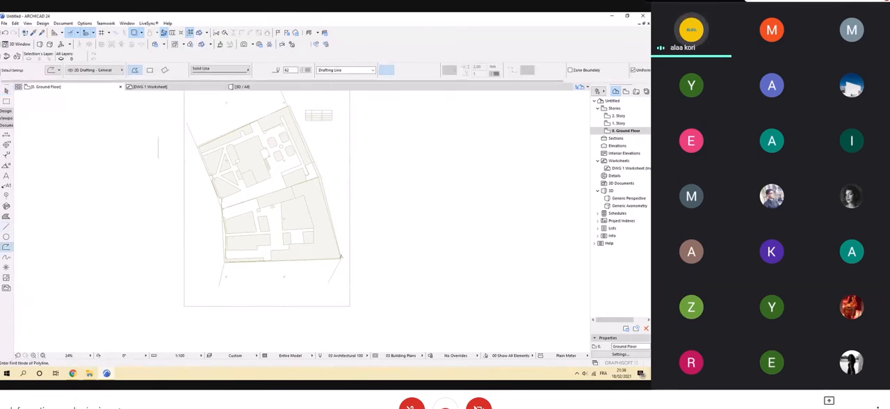
click(217, 73)
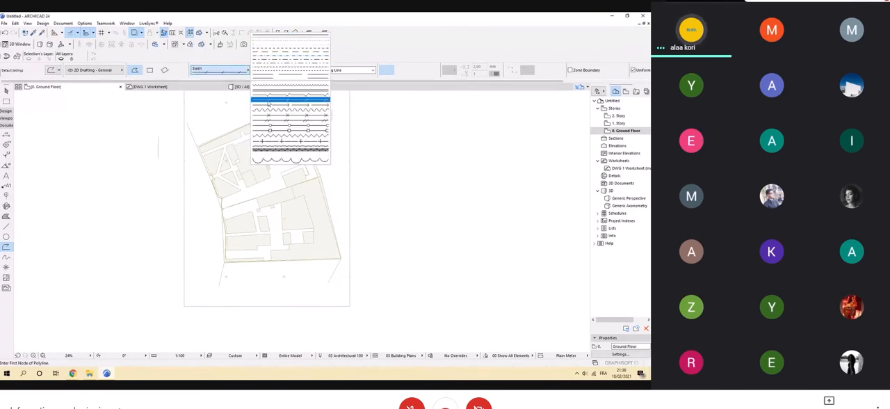
click(363, 30)
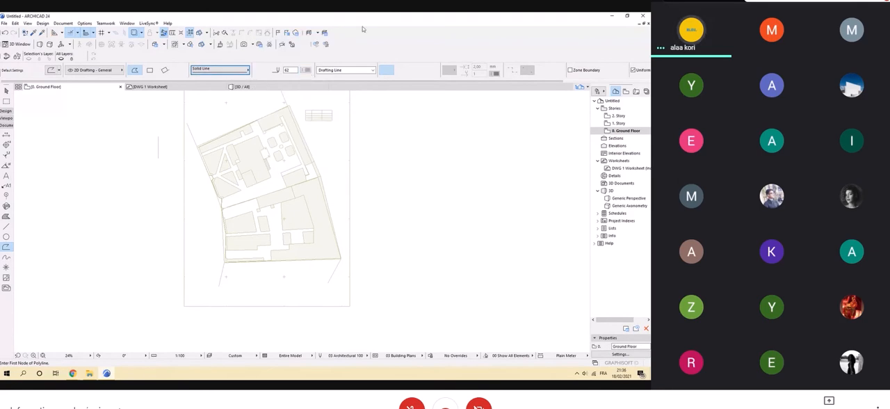
click(306, 70)
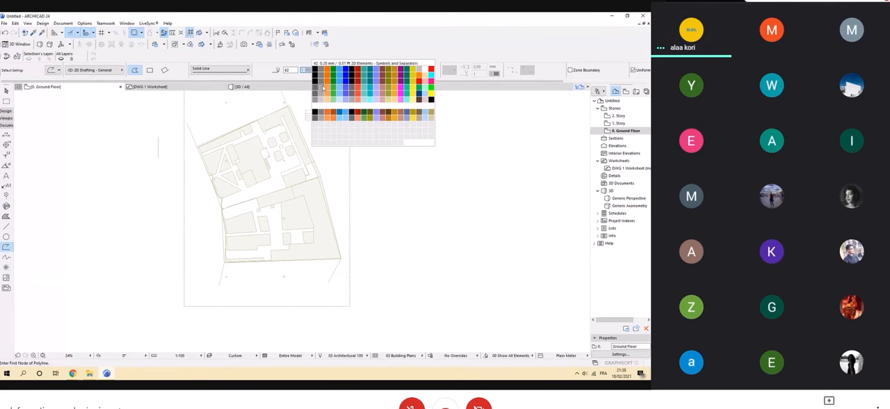
click(360, 95)
Trace the lower plot's boundary with a polyline from its upper-right corner through the lower-right corner to the lower-left corner.
scroll(308, 148, up, 10)
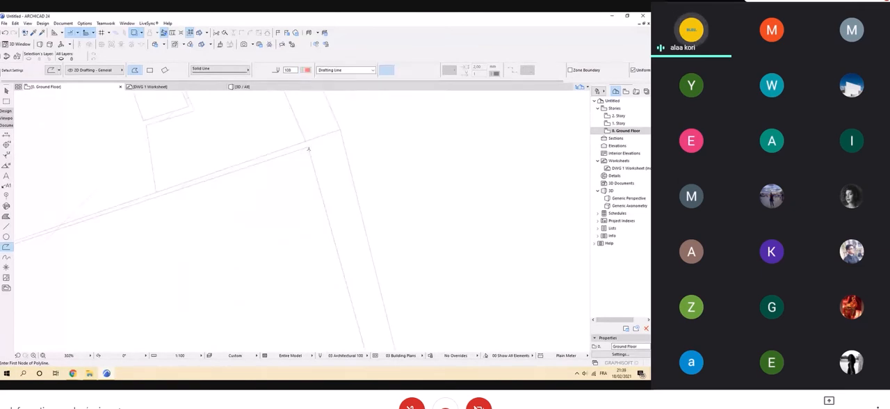
click(309, 148)
scroll(375, 141, down, 6)
scroll(394, 294, up, 5)
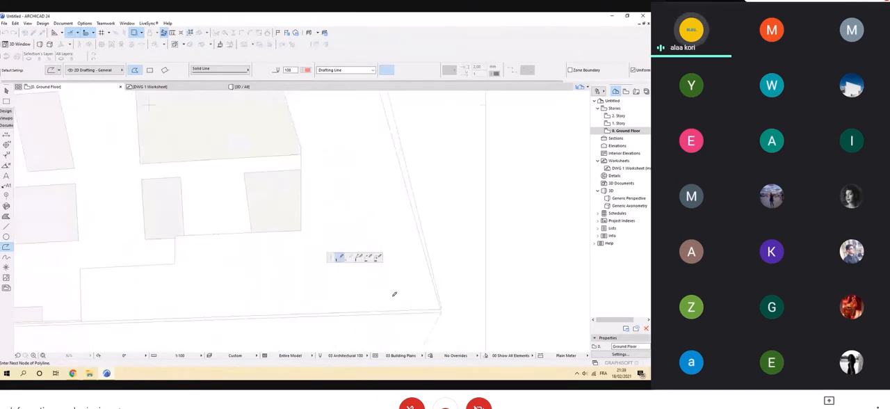
click(440, 309)
scroll(414, 262, down, 1)
scroll(414, 262, down, 5)
scroll(272, 282, up, 4)
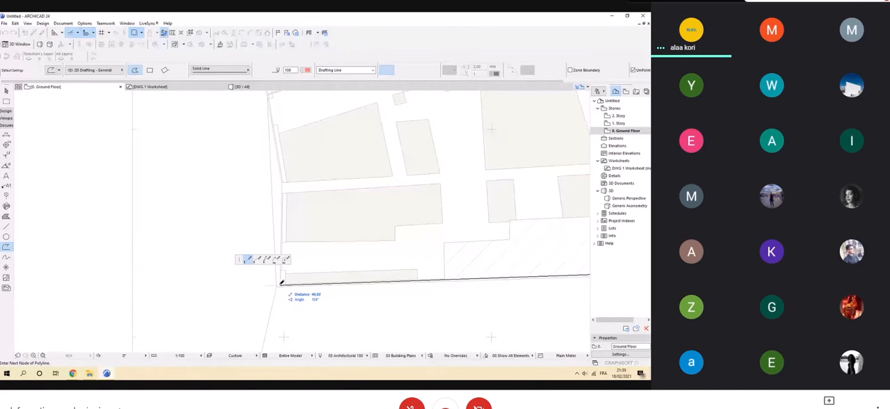
click(280, 283)
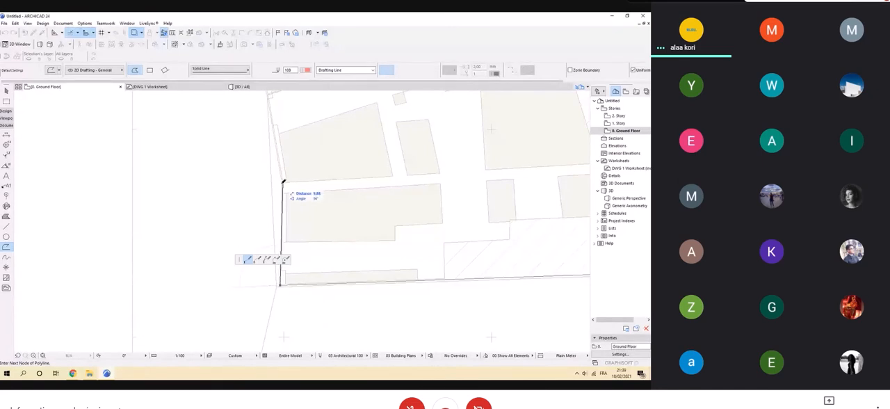
Continue the polyline up the plot's left boundary and along its upper edge, closing it at the starting corner.
scroll(287, 172, up, 3)
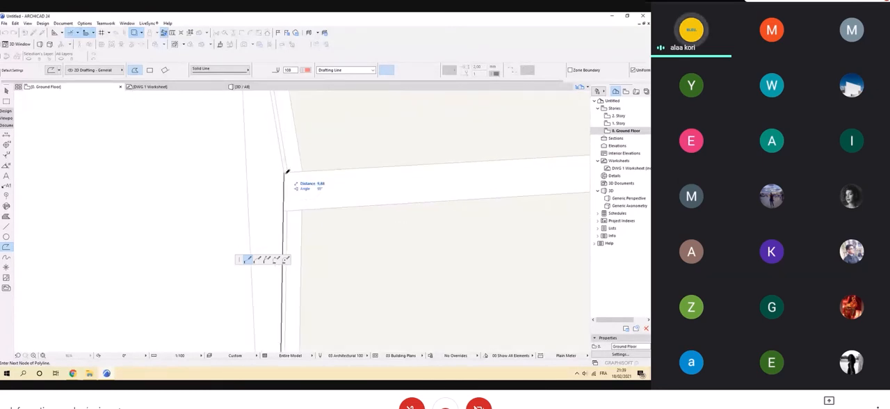
scroll(236, 168, down, 3)
scroll(237, 169, down, 2)
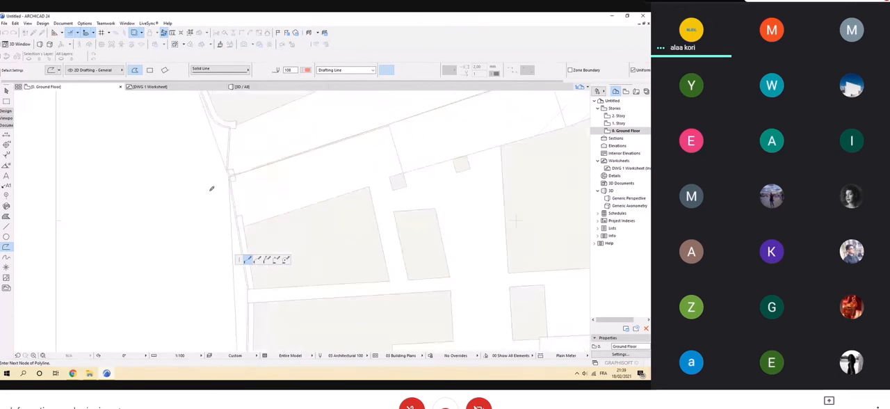
scroll(211, 188, down, 3)
scroll(384, 117, up, 4)
click(386, 117)
scroll(355, 129, down, 5)
middle_drag(355, 130, 339, 153)
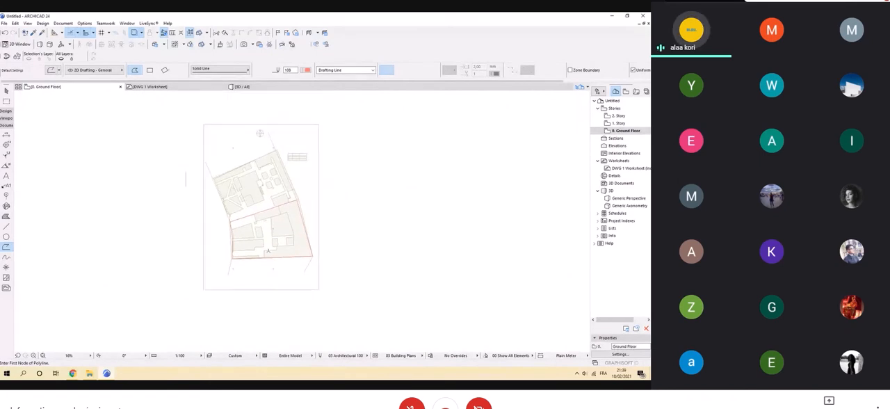
Toggle the trace reference off and on to check the traced boundary against the site plan.
scroll(276, 198, up, 4)
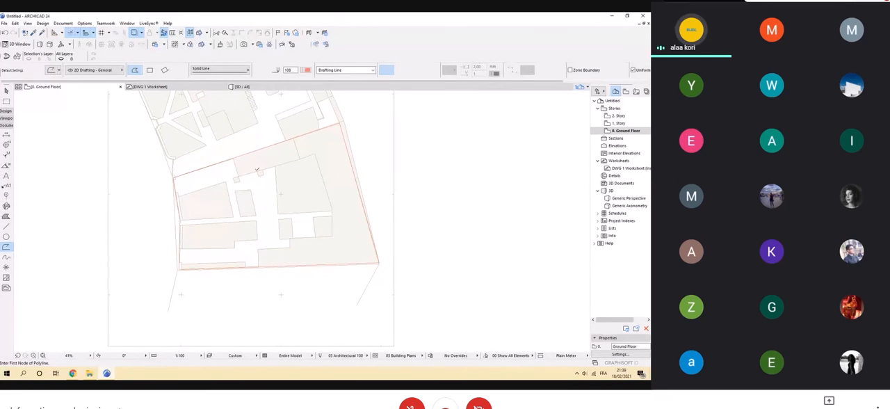
scroll(257, 169, down, 2)
middle_drag(255, 177, 242, 212)
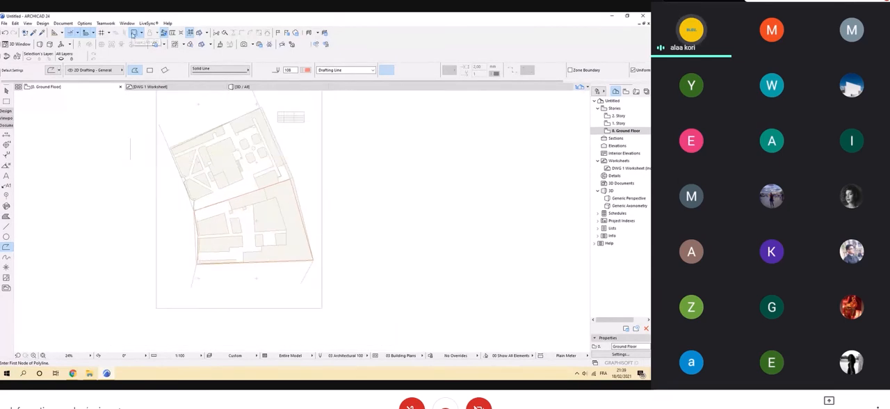
click(134, 33)
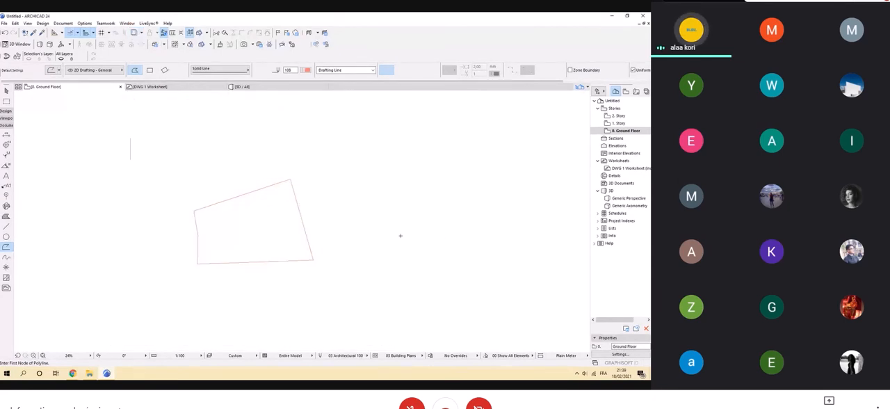
scroll(302, 234, up, 2)
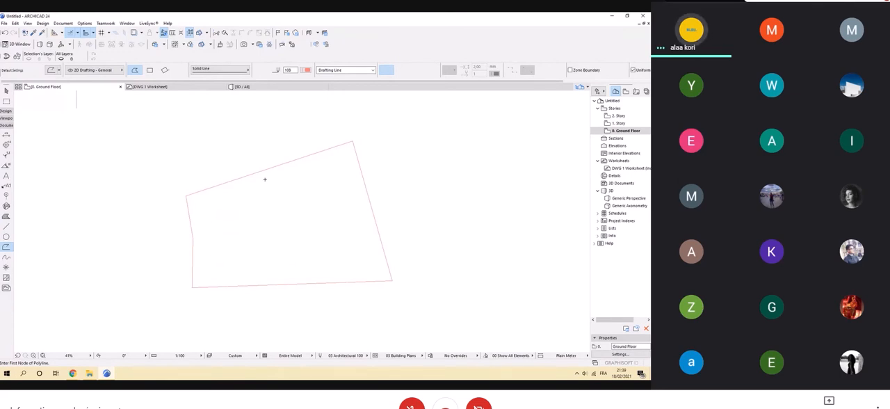
scroll(264, 180, up, 5)
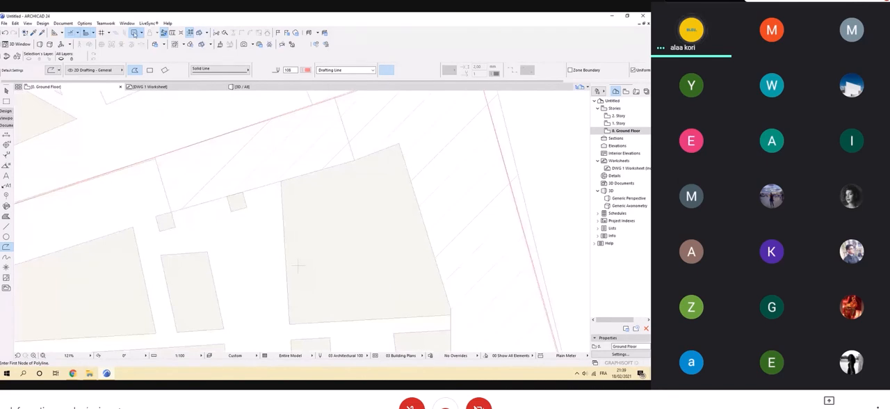
click(136, 34)
scroll(313, 225, down, 3)
click(136, 34)
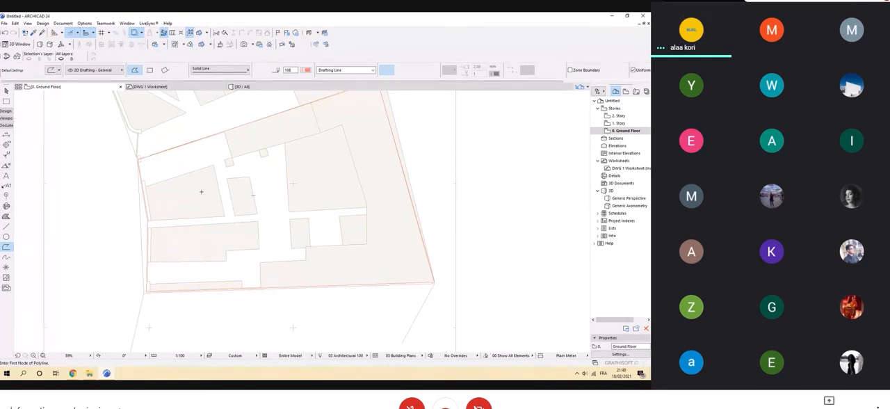
Outline the small block below the large building with a polyline using the Magic Wand.
key(space)
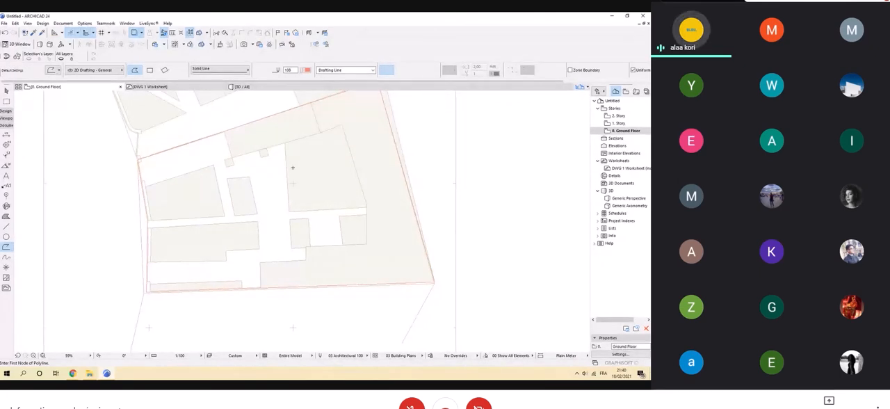
click(361, 128)
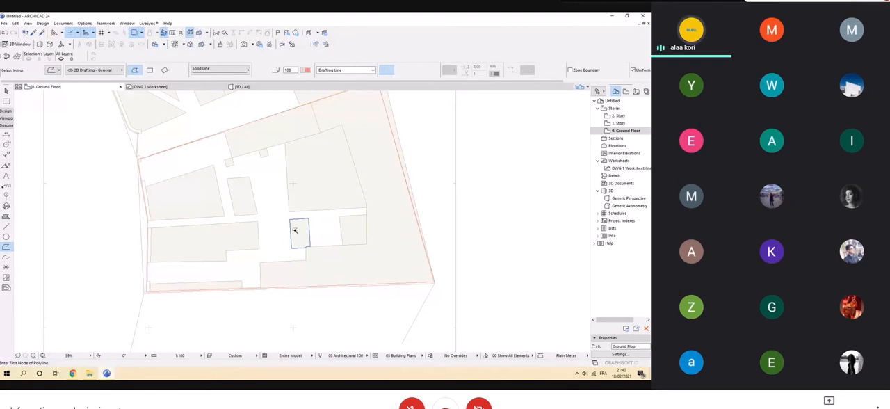
scroll(295, 230, up, 10)
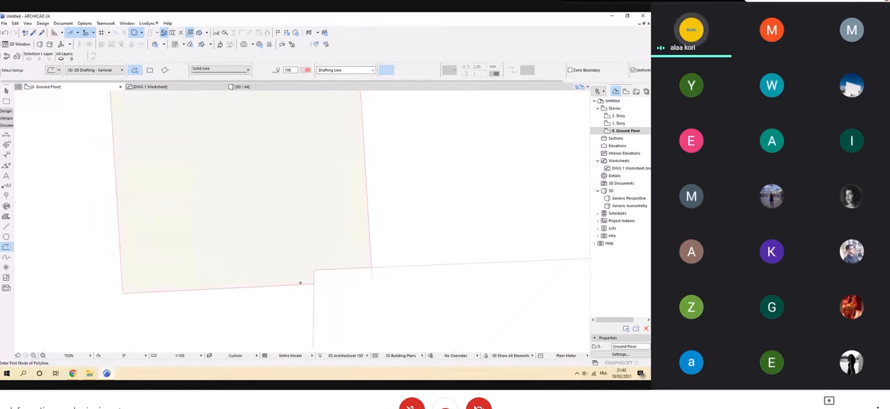
scroll(303, 279, down, 7)
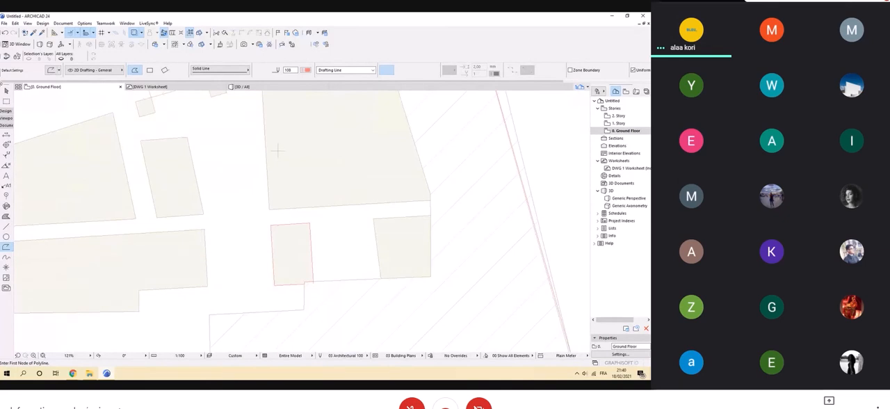
key(Escape)
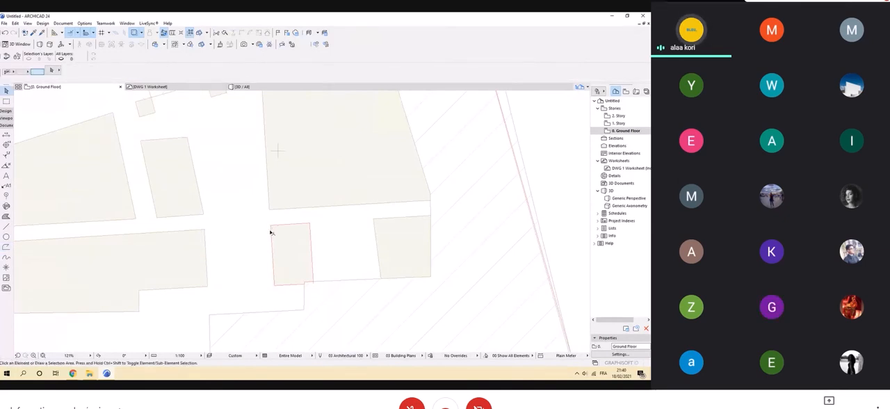
Fill the four-sided block near the plot's left boundary with the 25 % fill using the Fill tool and Magic Wand.
scroll(271, 233, down, 3)
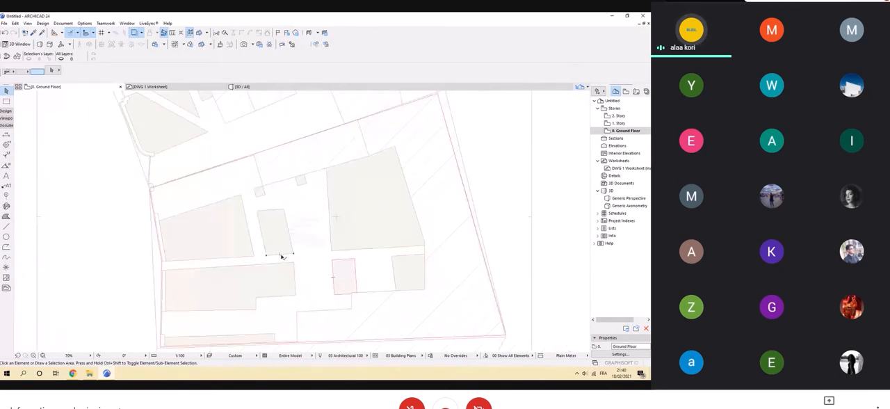
click(6, 216)
click(224, 227)
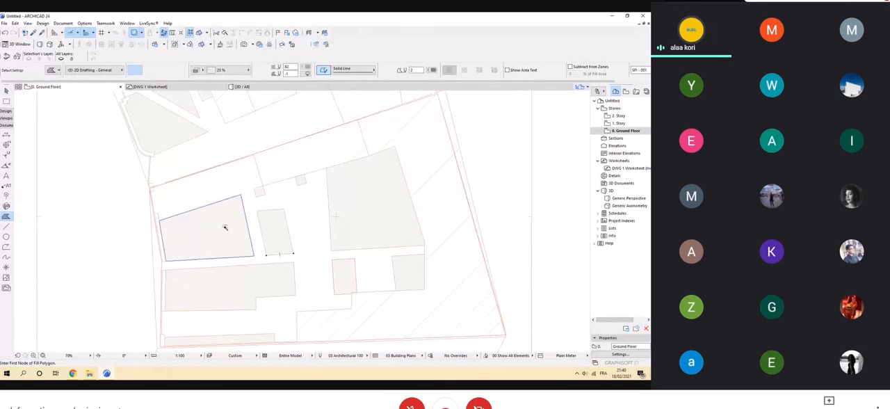
scroll(246, 194, up, 2)
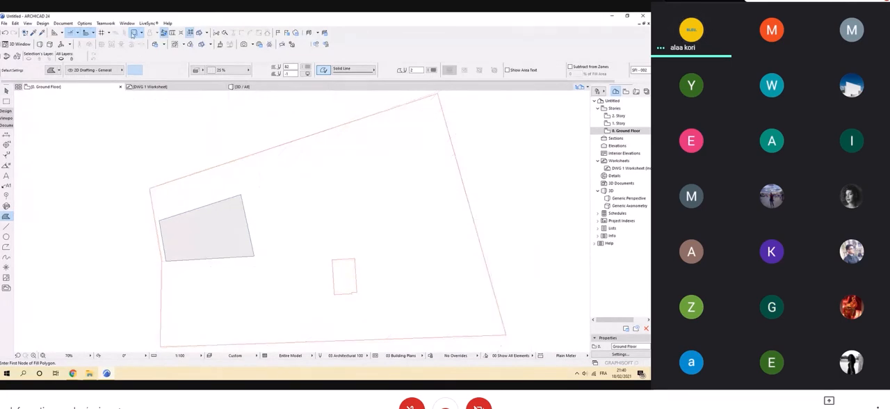
scroll(359, 224, up, 3)
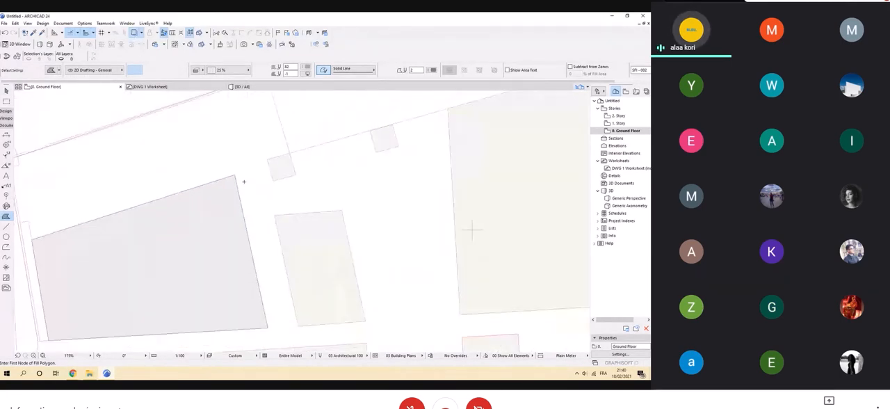
key(Escape)
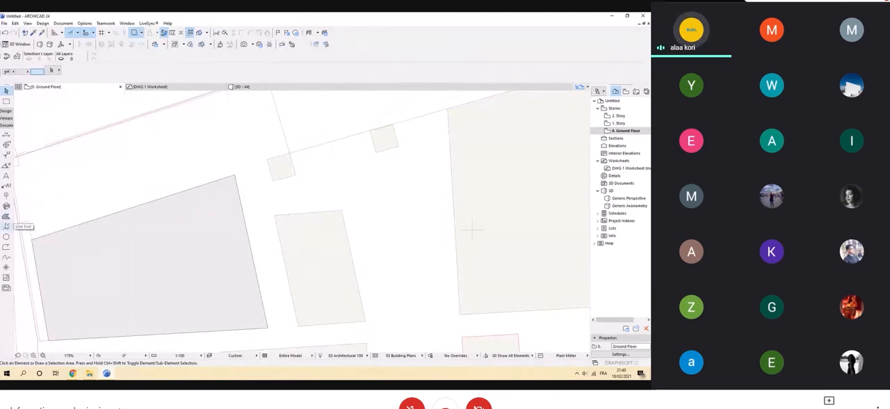
Fill the narrow four-sided block beside the 25 % filled block with an orange Foreground fill using the Fill tool and Magic Wand.
click(6, 216)
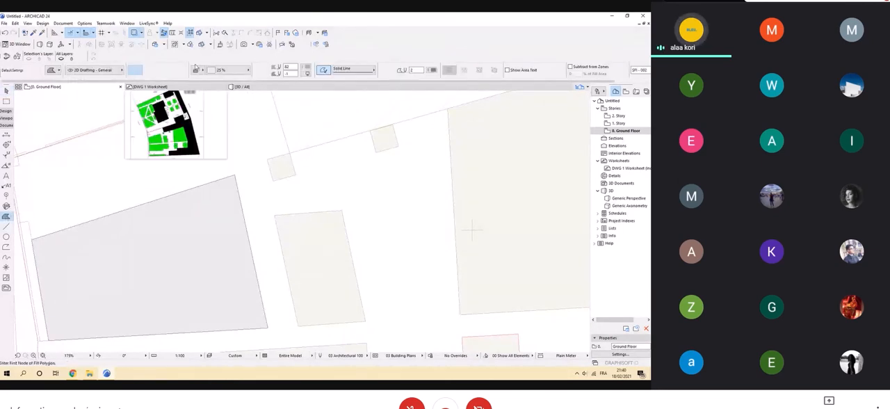
click(221, 70)
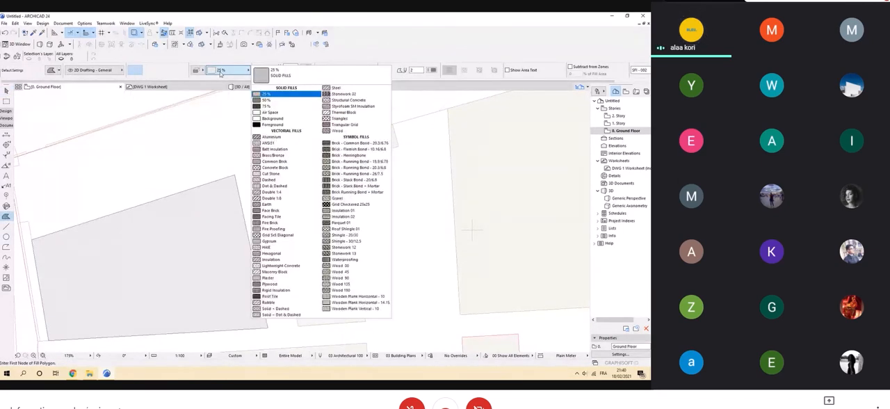
click(278, 125)
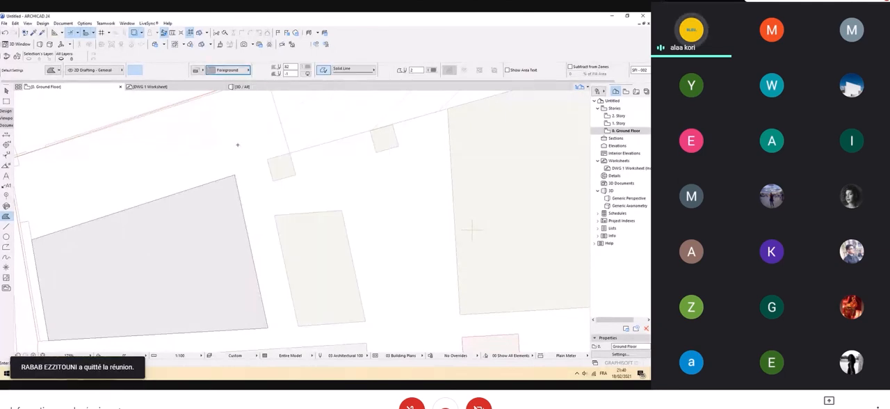
click(328, 243)
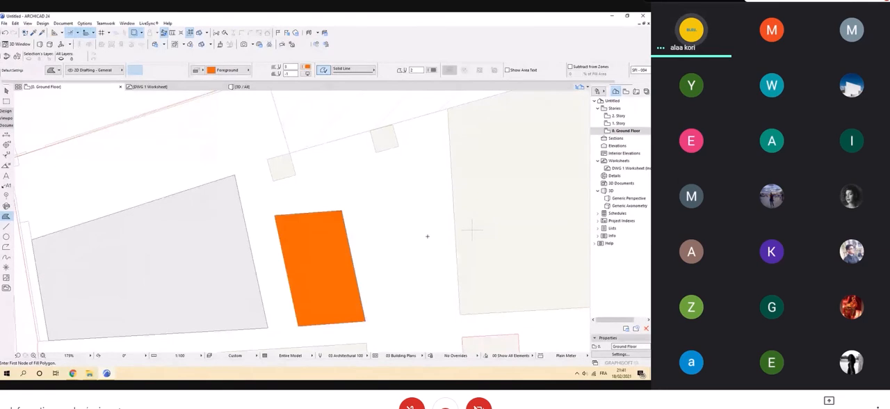
scroll(419, 230, down, 2)
scroll(290, 199, up, 3)
mouse_move(419, 231)
middle_down()
mouse_move(292, 197)
mouse_move(278, 209)
mouse_move(306, 226)
middle_up()
scroll(272, 205, down, 3)
scroll(294, 207, down, 3)
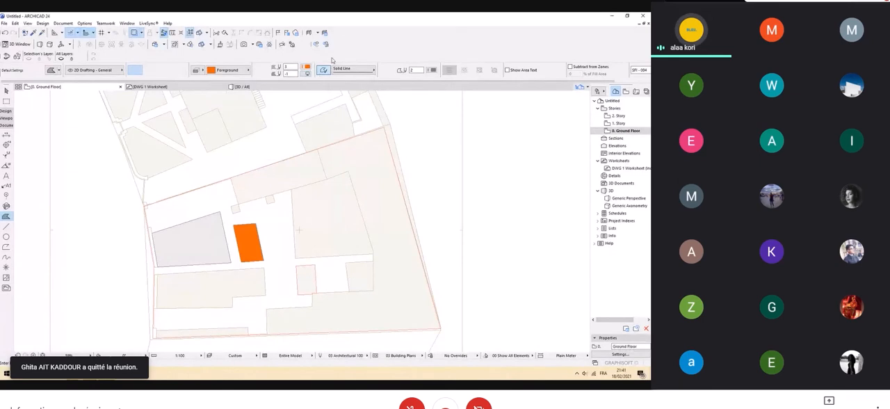
Set the foreground pen of the narrow block's orange fill to grey pen 82.
scroll(299, 172, up, 3)
middle_drag(249, 252, 326, 135)
scroll(243, 209, up, 3)
middle_drag(261, 202, 331, 169)
key(Escape)
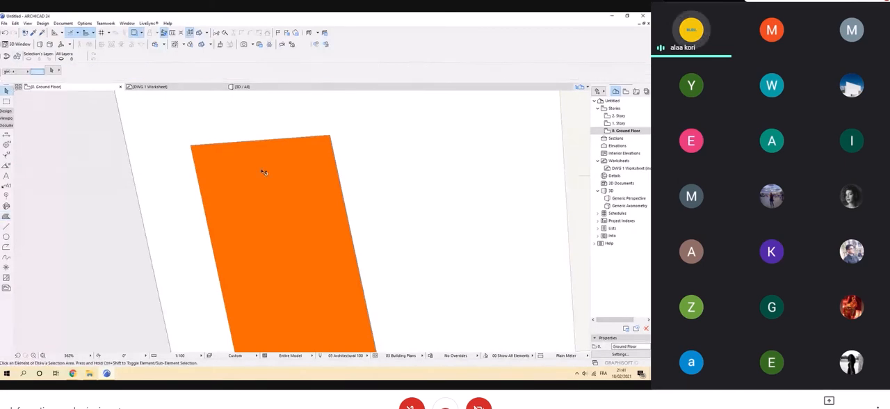
click(298, 175)
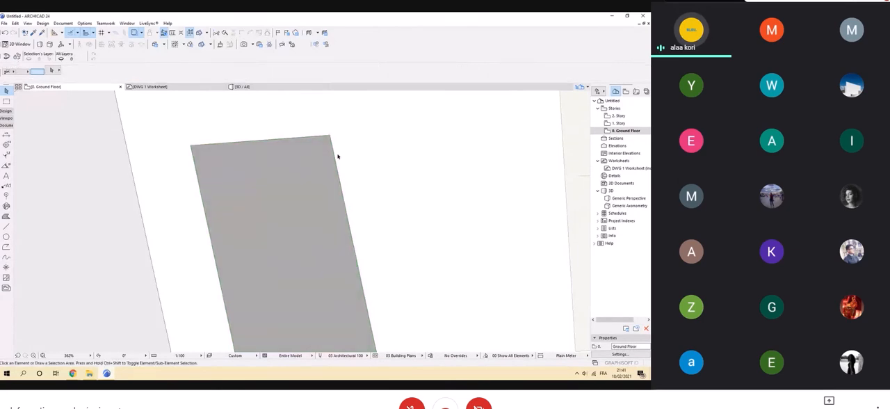
click(388, 191)
scroll(327, 138, up, 8)
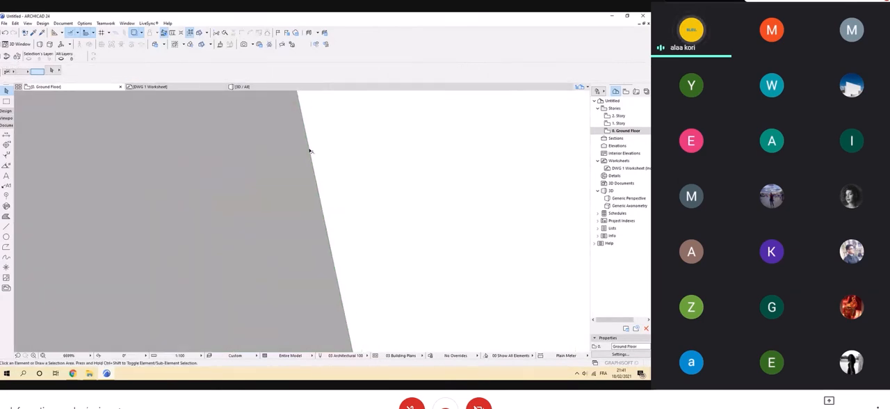
click(308, 150)
click(305, 71)
click(305, 71)
click(433, 72)
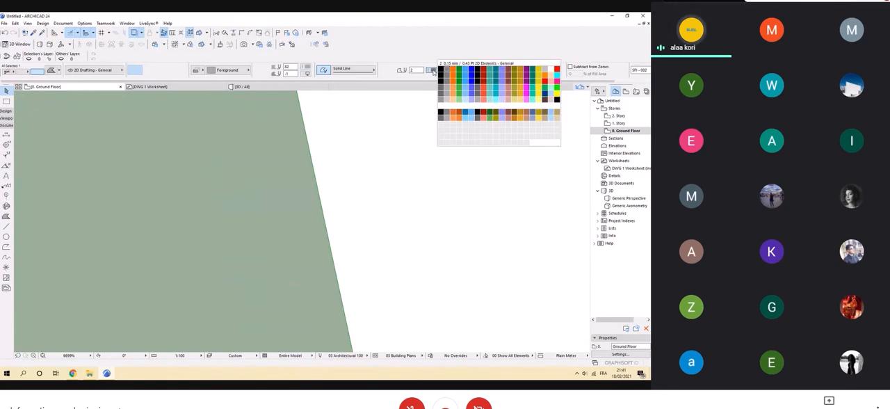
click(424, 59)
click(466, 173)
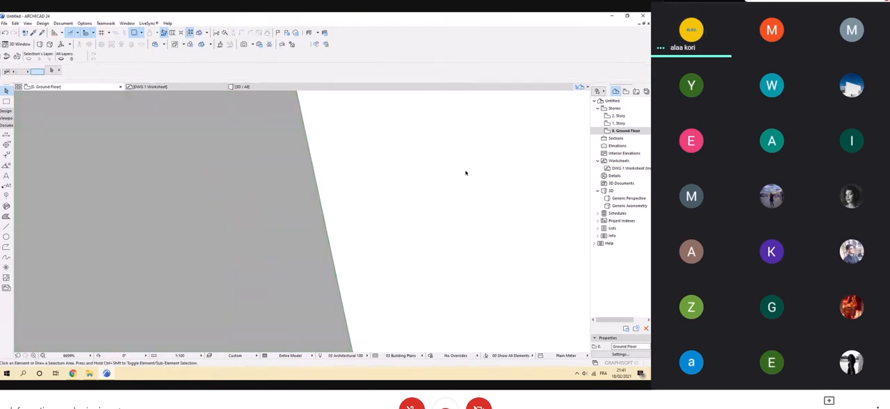
Turn off the outline of the narrow block's grey fill.
scroll(434, 167, down, 8)
scroll(433, 166, down, 2)
middle_drag(433, 167, 360, 104)
click(357, 106)
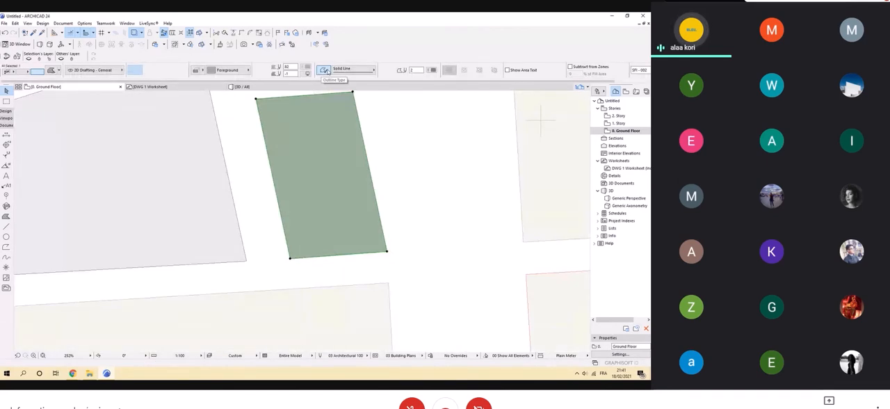
click(325, 71)
click(418, 145)
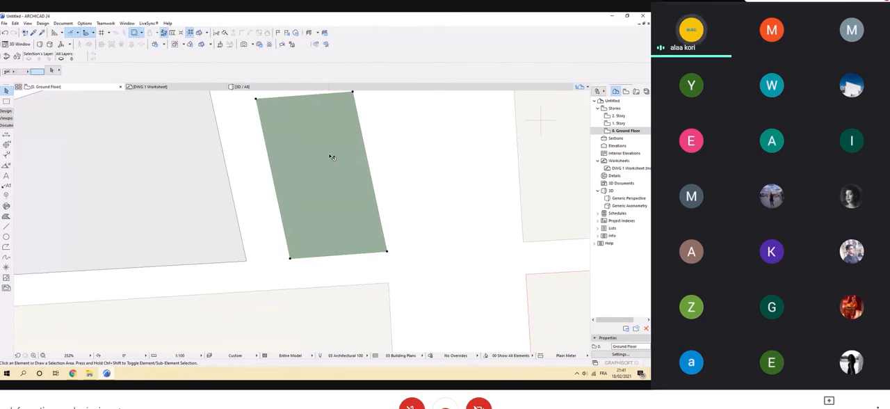
scroll(278, 189, down, 3)
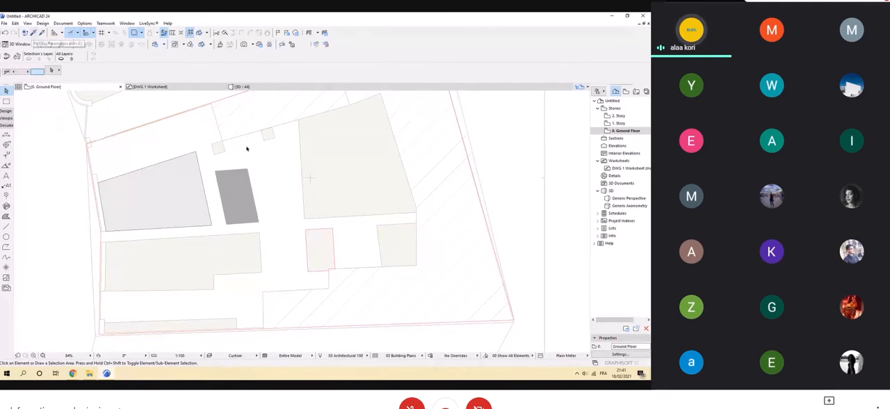
Inject the Fill tool's current settings, a Foreground fill without outline, into the narrow block's fill.
click(240, 184)
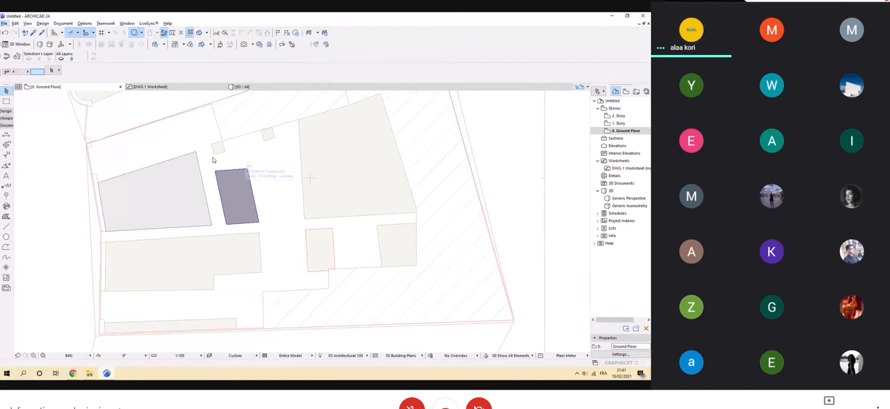
click(6, 216)
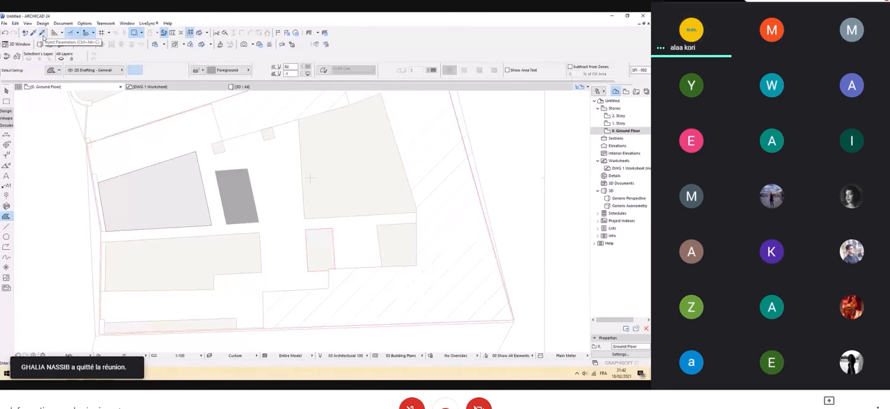
click(42, 34)
click(236, 203)
key(Escape)
Examine the traced plot on the Ground Floor, and open the DWG 1 Worksheet to view the original site plan.
scroll(221, 234, down, 3)
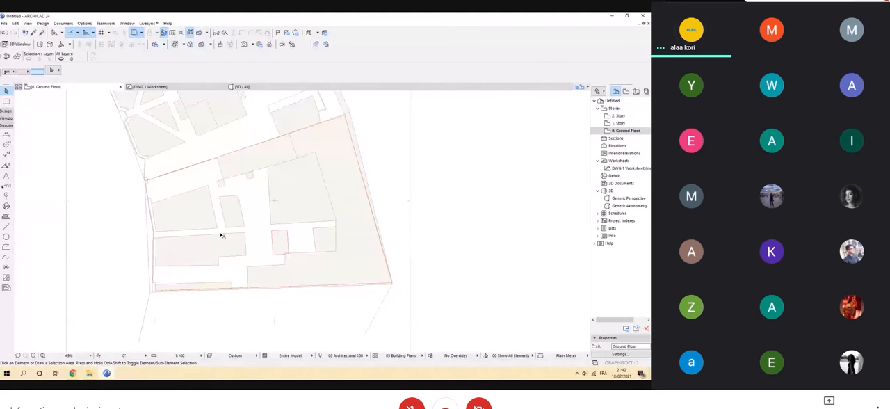
scroll(289, 242, down, 3)
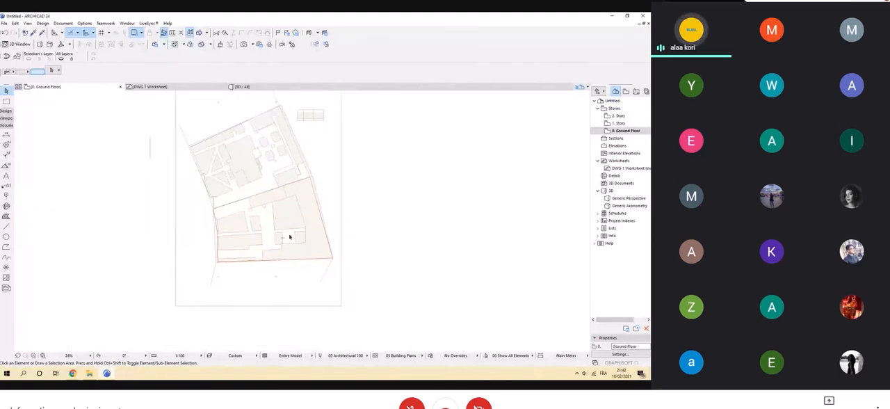
scroll(307, 255, up, 3)
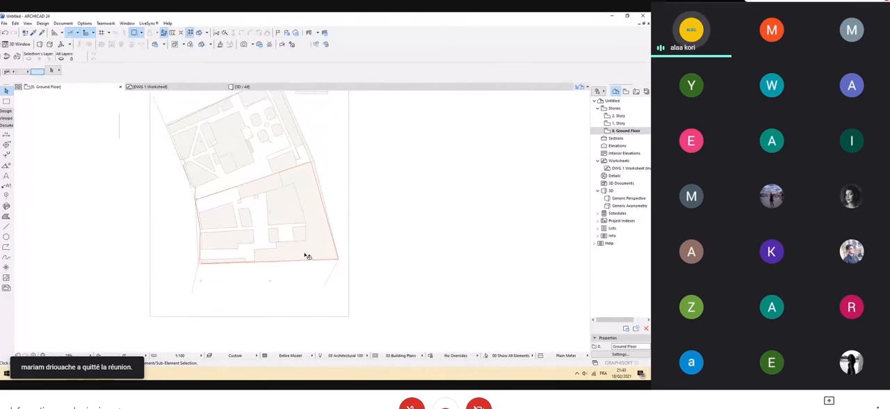
scroll(307, 272, up, 2)
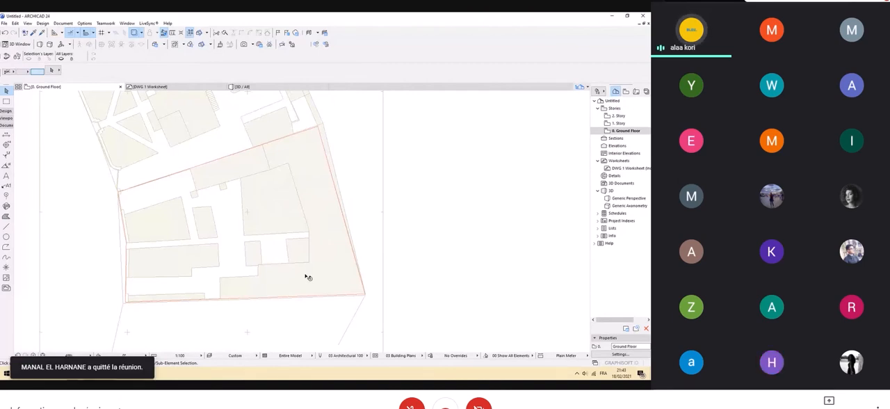
scroll(292, 216, up, 5)
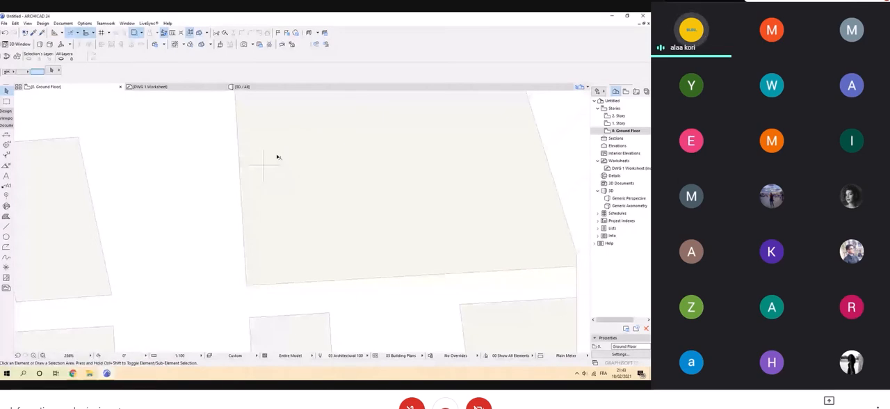
click(150, 87)
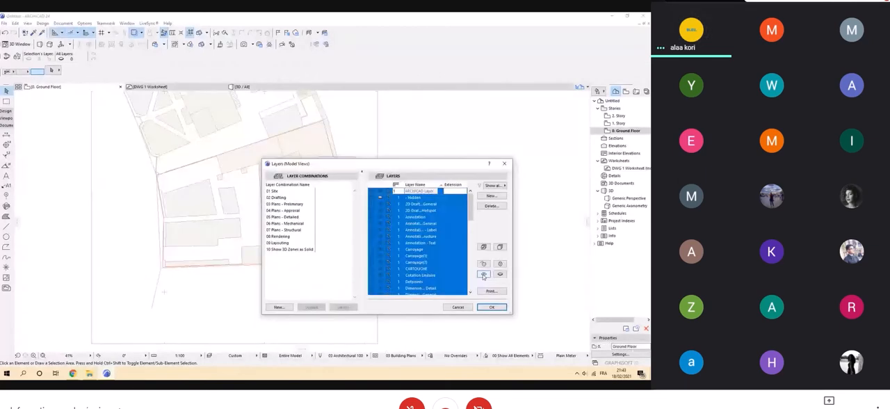
Make all layers visible in the Ground Floor's layer settings.
click(484, 274)
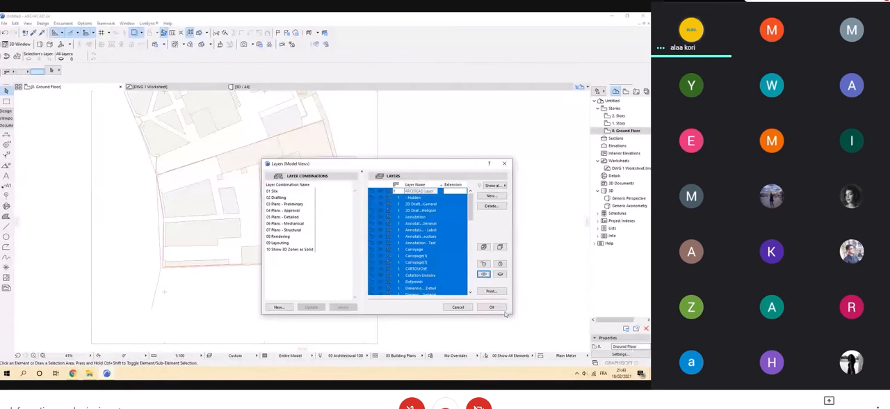
click(492, 307)
scroll(312, 193, down, 3)
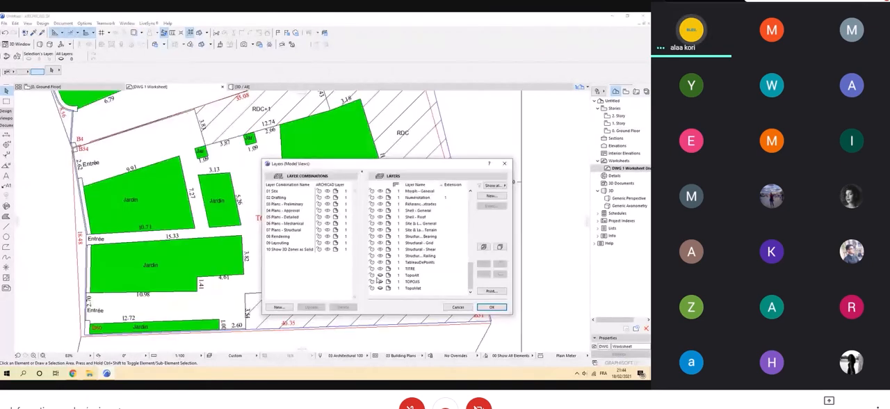
Return to the Ground Floor plan and turn off the trace reference, leaving only the plot's boundary polyline displayed.
key(ctrl+a)
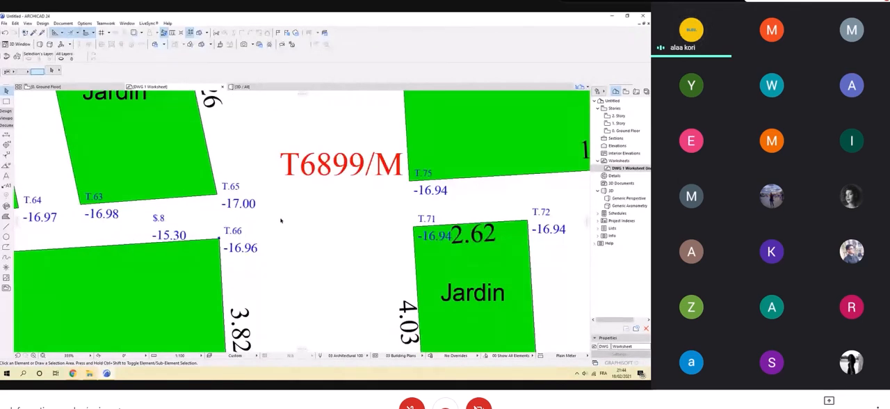
click(47, 86)
click(134, 33)
scroll(392, 275, down, 3)
scroll(338, 239, up, 2)
middle_drag(337, 238, 372, 229)
scroll(372, 228, down, 1)
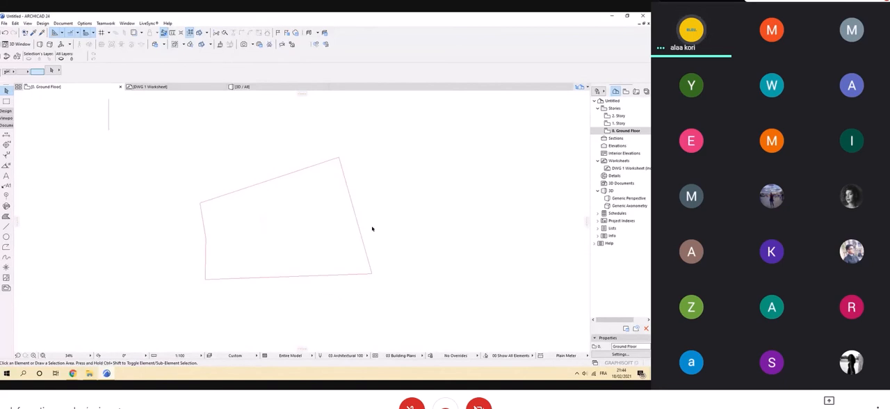
Create a new layer named Recul in the layer settings.
key(ctrl+l)
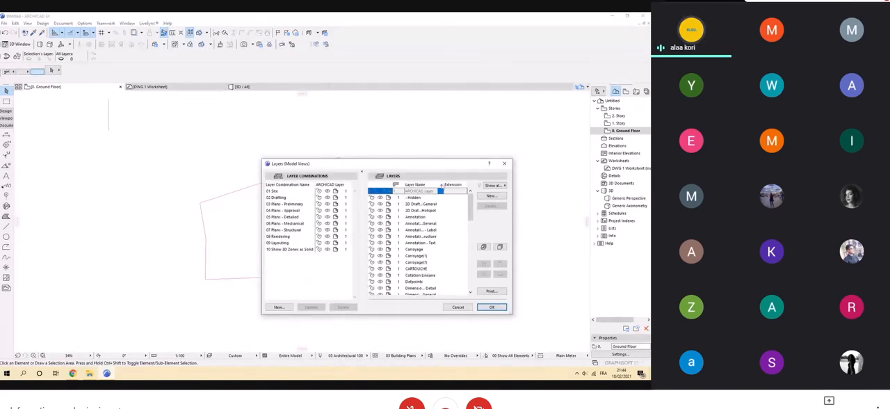
click(491, 197)
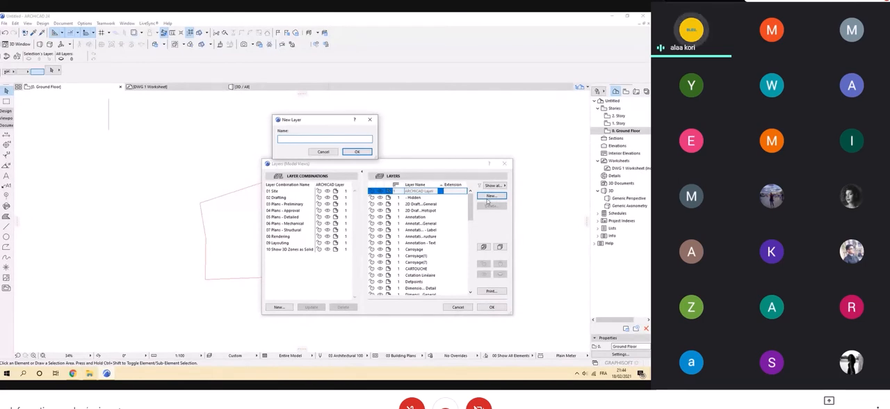
text(Recul)
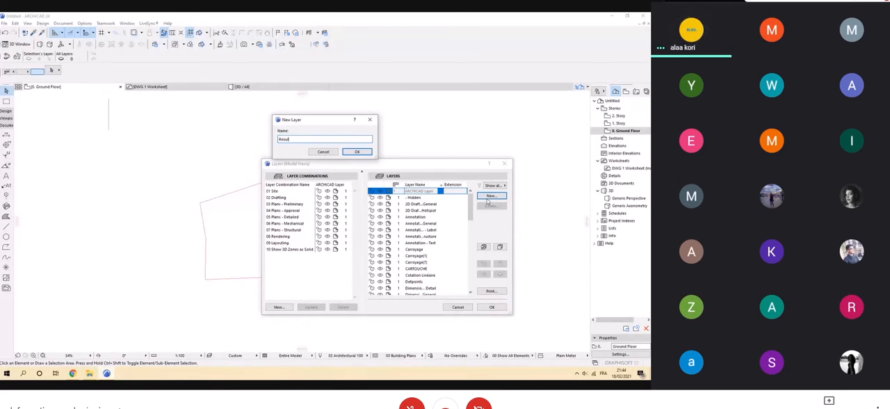
click(356, 151)
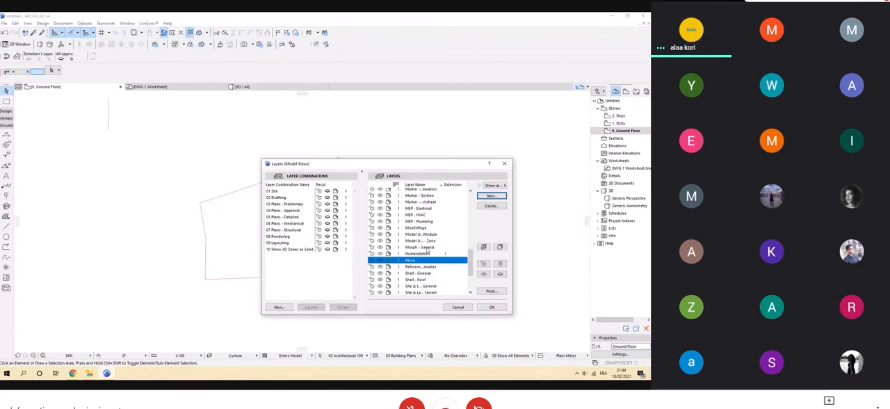
click(492, 307)
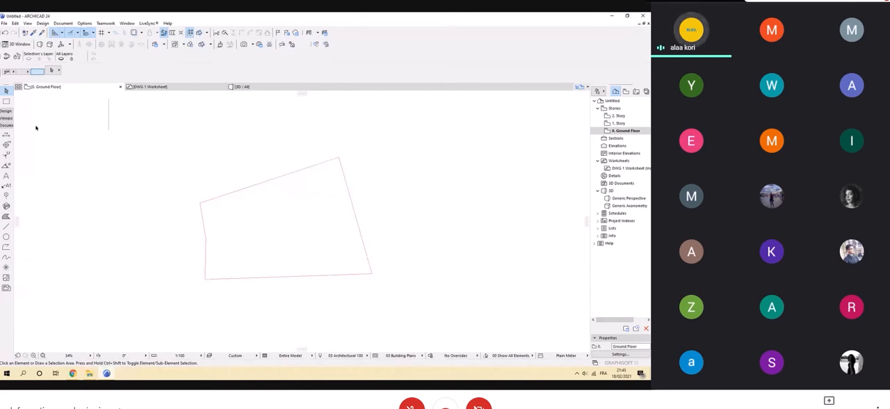
Select the plot's boundary polyline and insert a new node midway along the lower segment of its left edge.
click(200, 212)
scroll(240, 209, up, 2)
scroll(241, 209, up, 1)
middle_drag(241, 209, 200, 167)
middle_drag(274, 273, 262, 282)
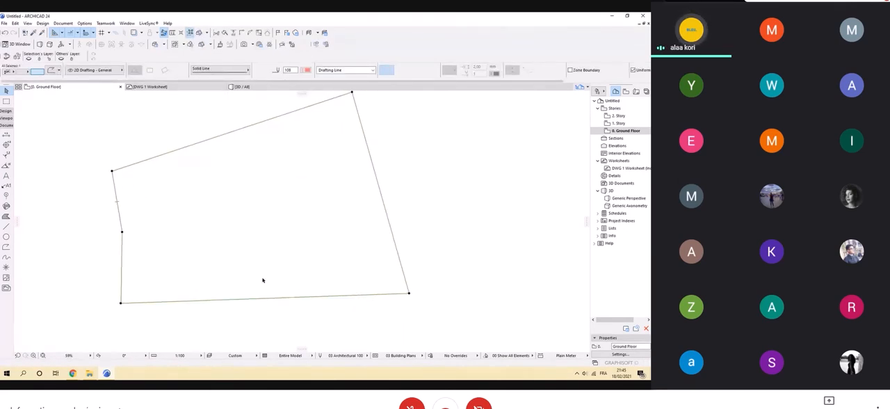
click(121, 302)
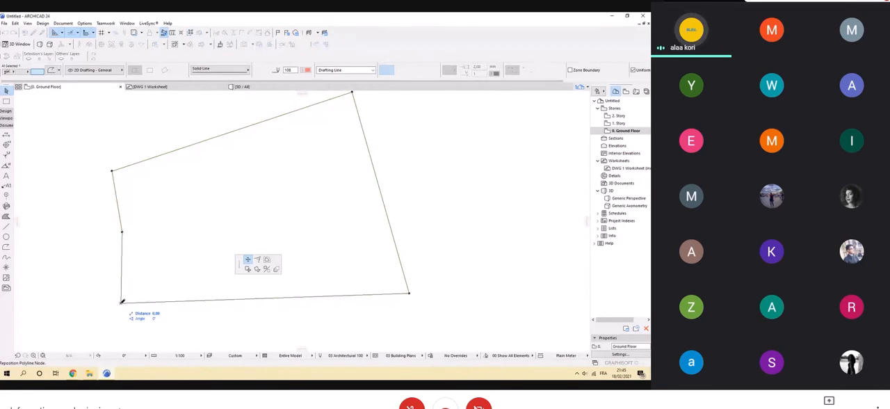
click(121, 275)
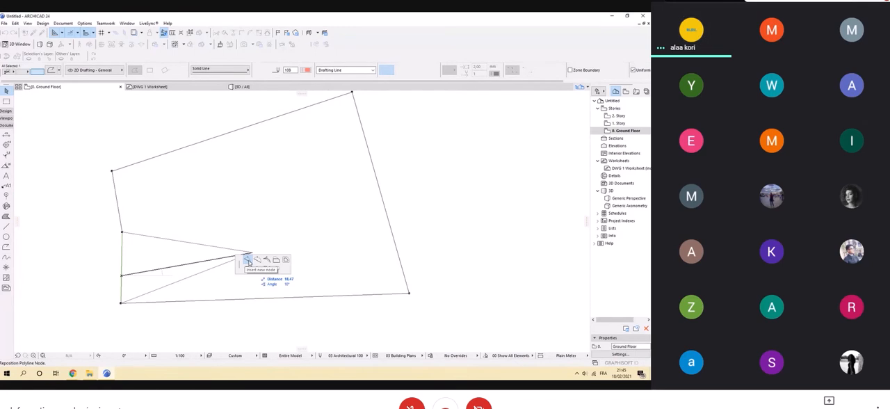
click(123, 266)
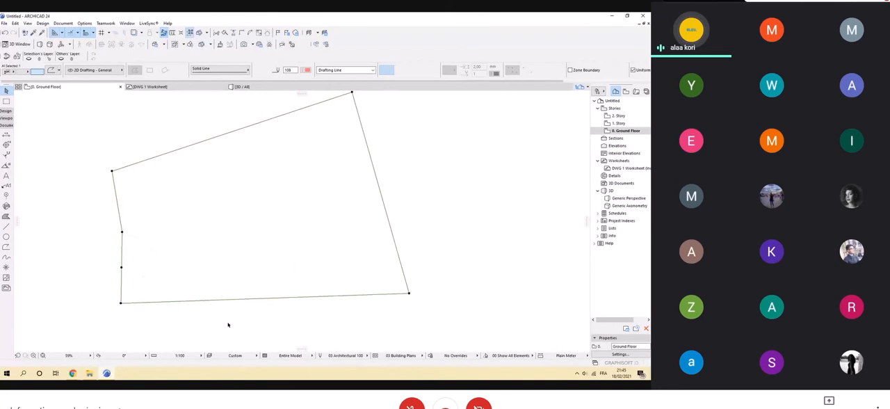
Try to curve the plot boundary's upper left edge and offset the outline inward, and undo the last polyline edit.
click(118, 199)
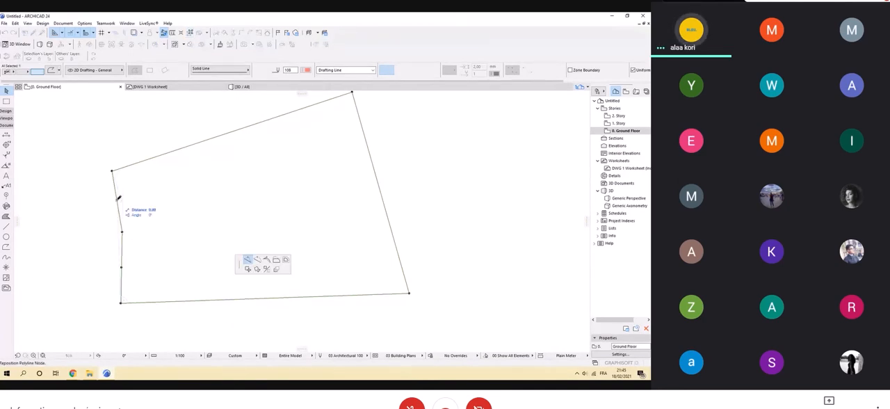
click(257, 261)
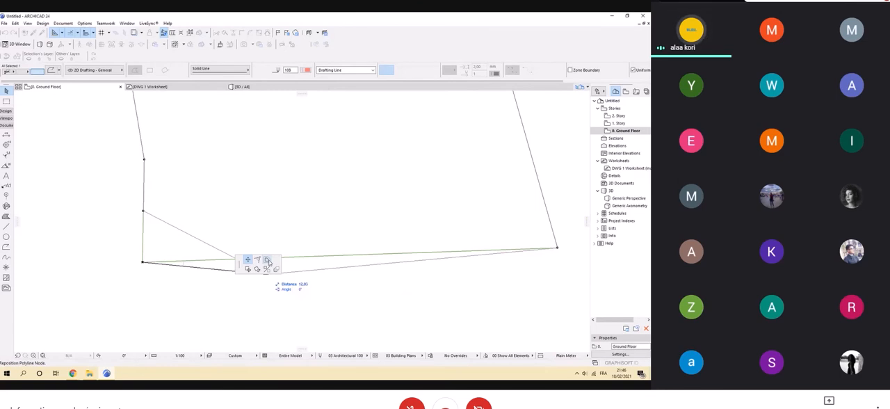
key(Escape)
scroll(232, 236, down, 5)
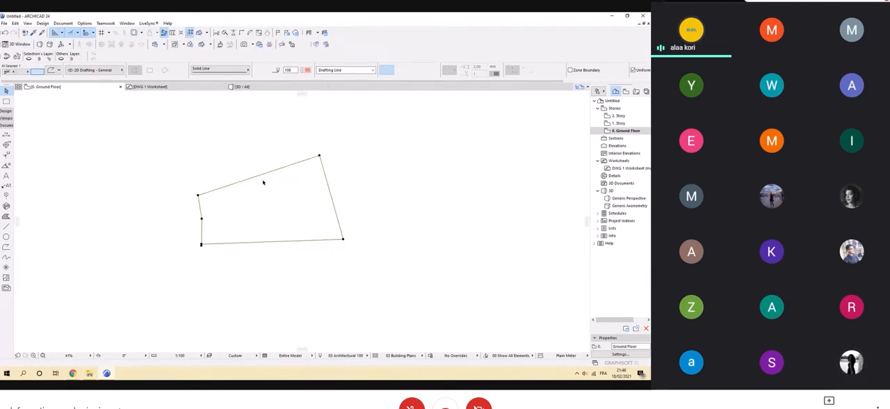
key(ctrl+z)
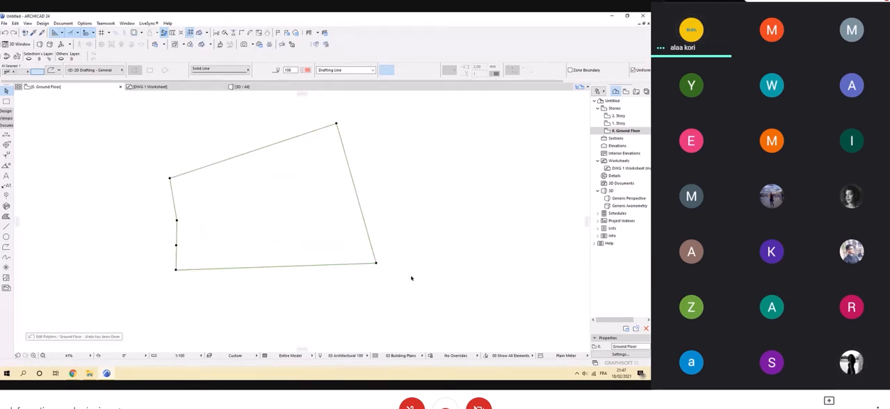
Offset a copy of the plot's boundary polyline inward from its lower-right corner, keeping the original outline.
click(376, 264)
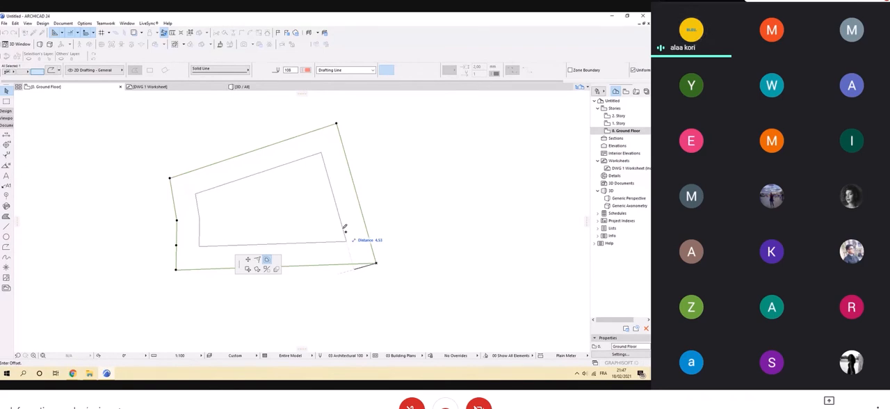
click(336, 216)
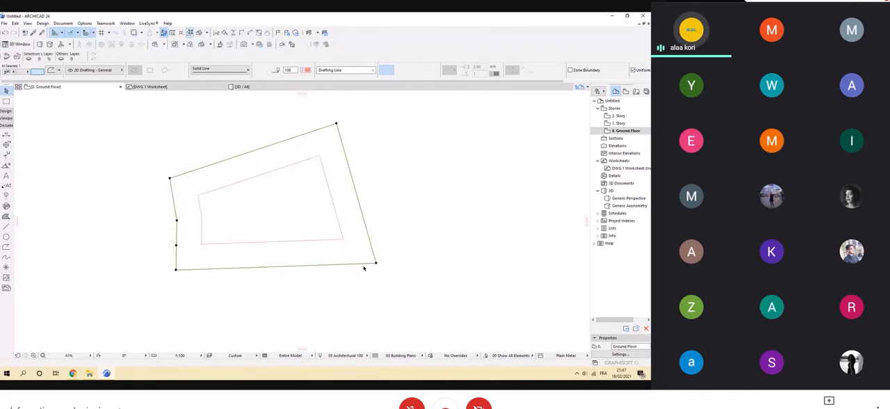
scroll(247, 285, up, 3)
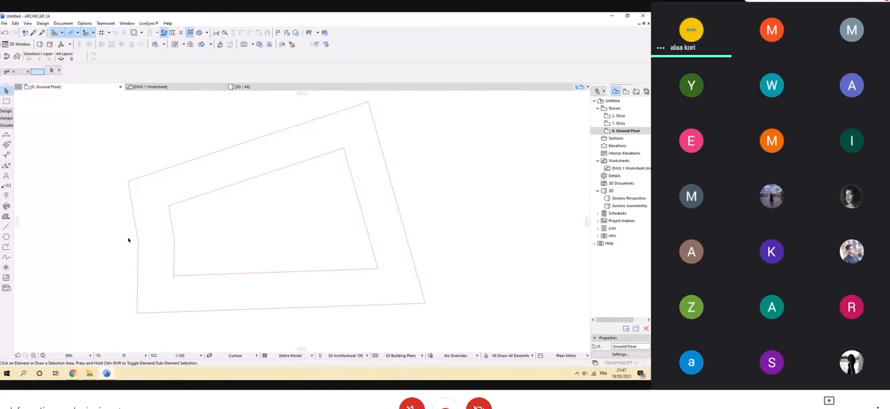
Split the inner polyline along a slanted line from its lower-left corner toward its upper edge, keeping the left portion selected.
click(171, 218)
scroll(174, 274, up, 8)
scroll(173, 263, down, 4)
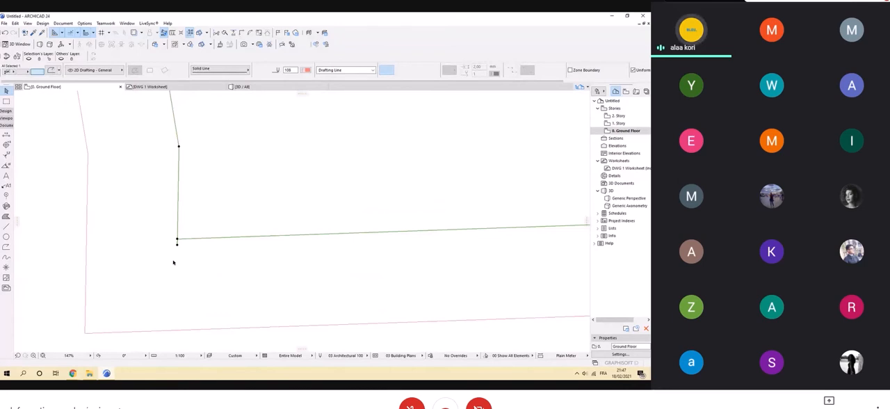
scroll(173, 262, down, 3)
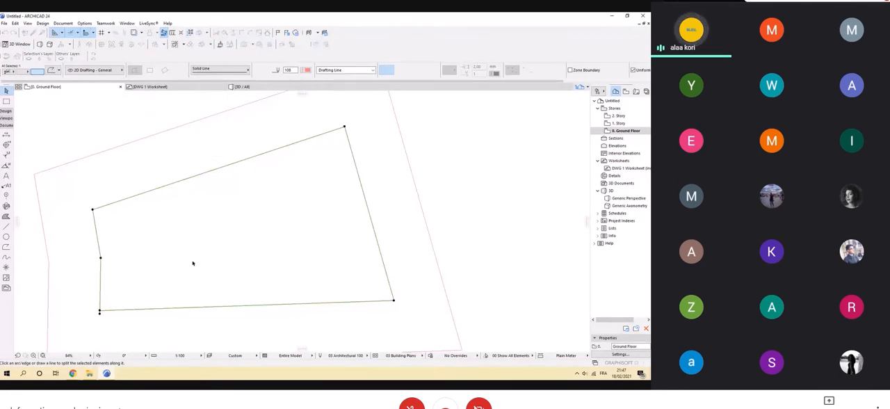
scroll(233, 272, up, 2)
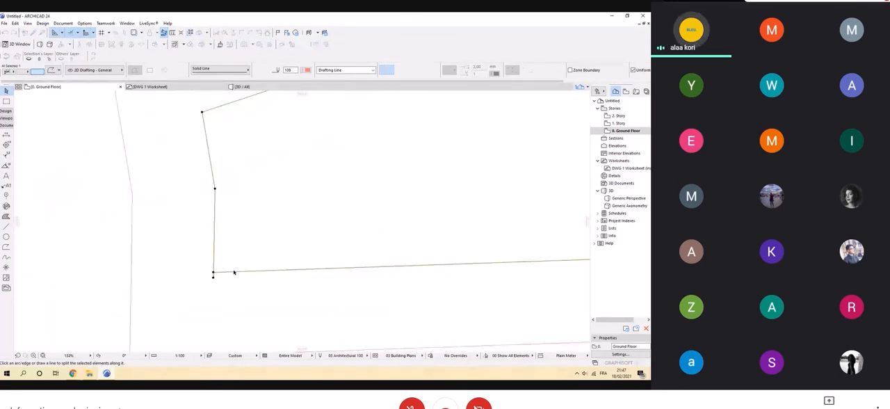
middle_drag(233, 272, 194, 307)
scroll(190, 303, down, 1)
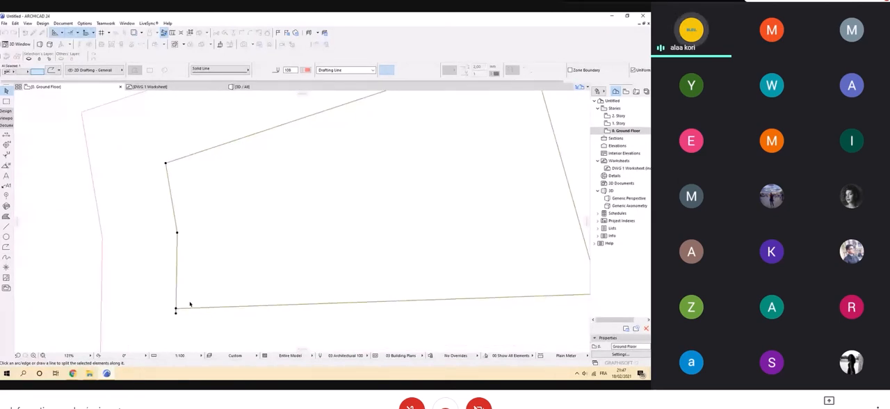
middle_drag(190, 304, 139, 283)
click(125, 288)
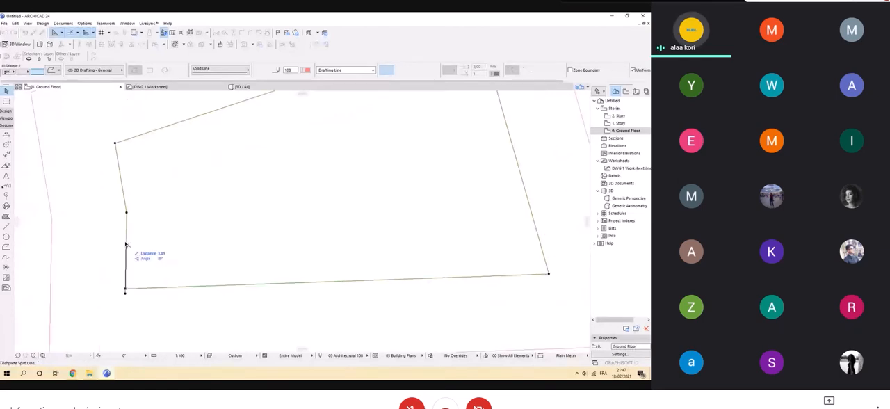
click(178, 226)
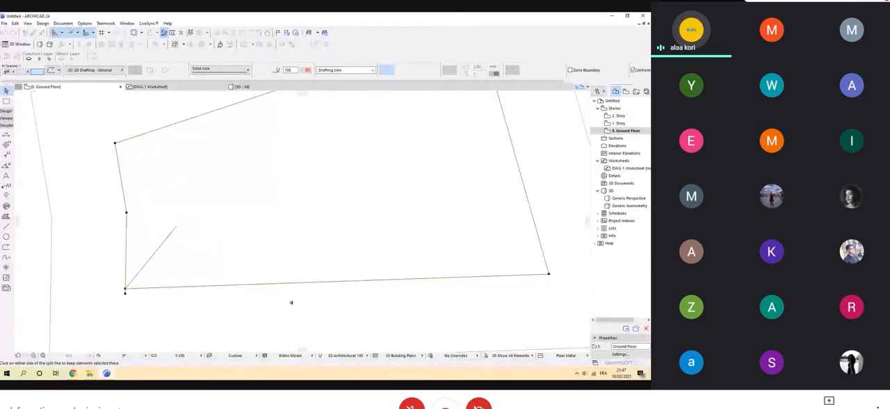
click(90, 150)
scroll(186, 221, down, 3)
scroll(138, 245, down, 1)
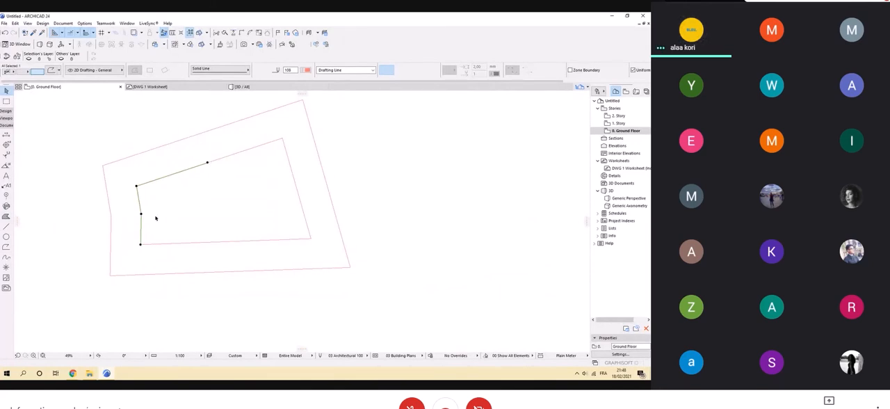
Try to move the upper end node of the inner polyline's left portion back onto its upper-left corner.
scroll(153, 201, up, 3)
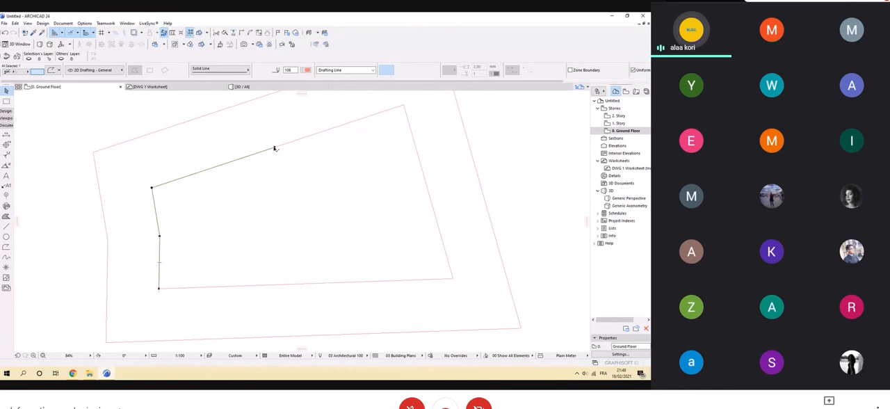
click(224, 33)
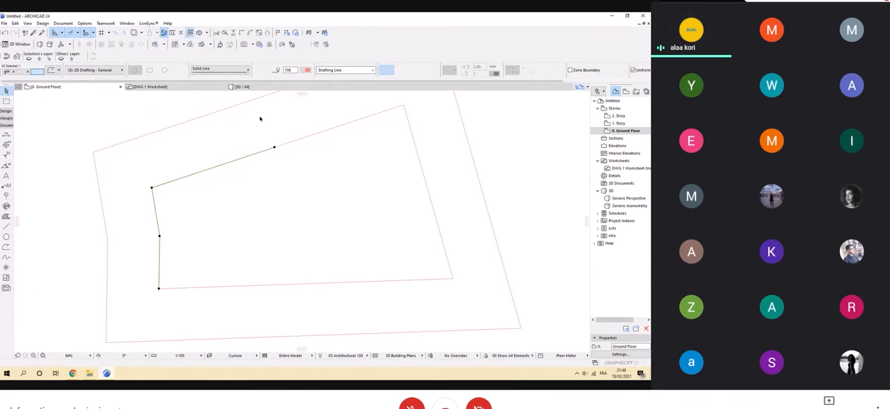
click(275, 147)
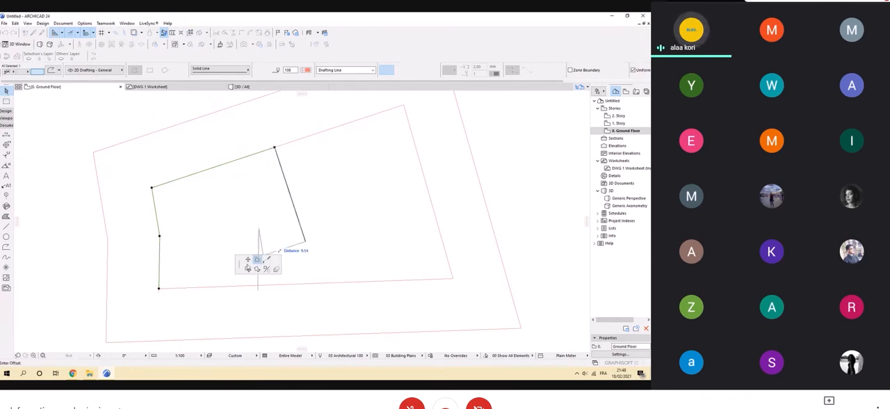
click(247, 259)
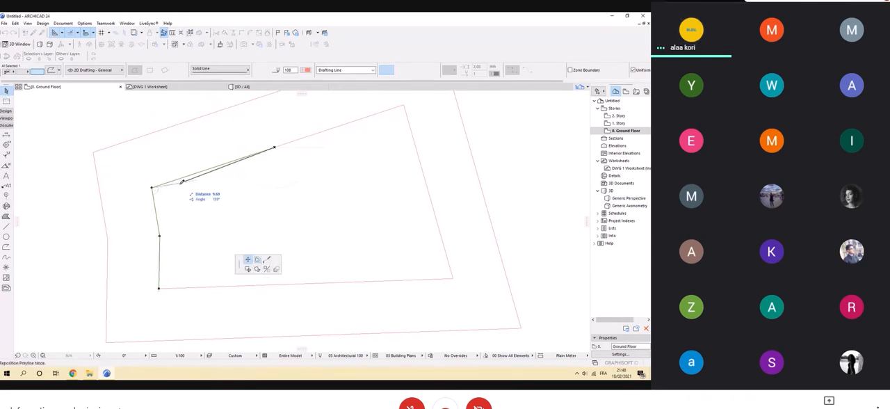
click(153, 187)
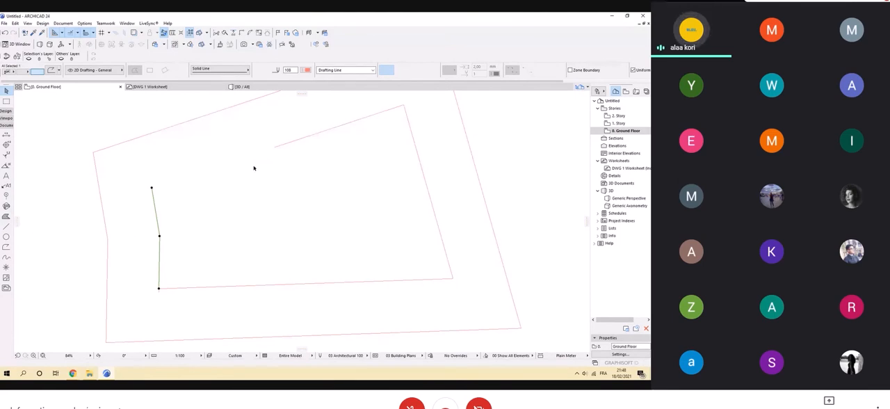
Split the left portion of the inner polyline at its upper-left corner, separating the upper segment from the left edge.
click(225, 33)
click(151, 188)
click(167, 238)
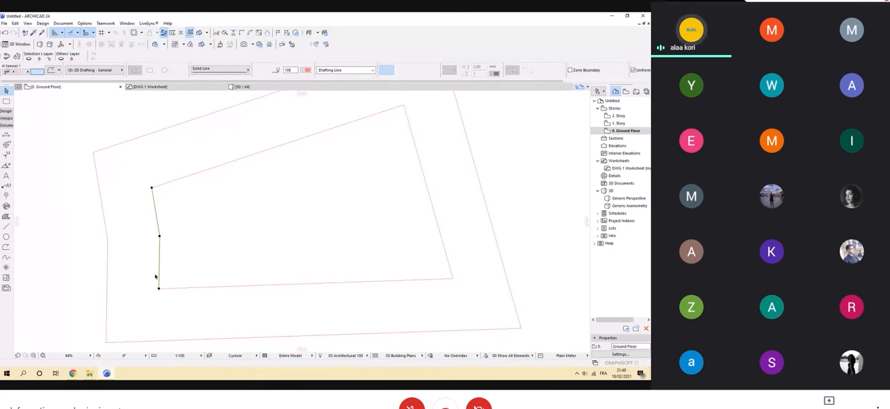
Offset the inner polyline's two-segment left edge inward by a distance of 5 and clear the selection.
click(159, 287)
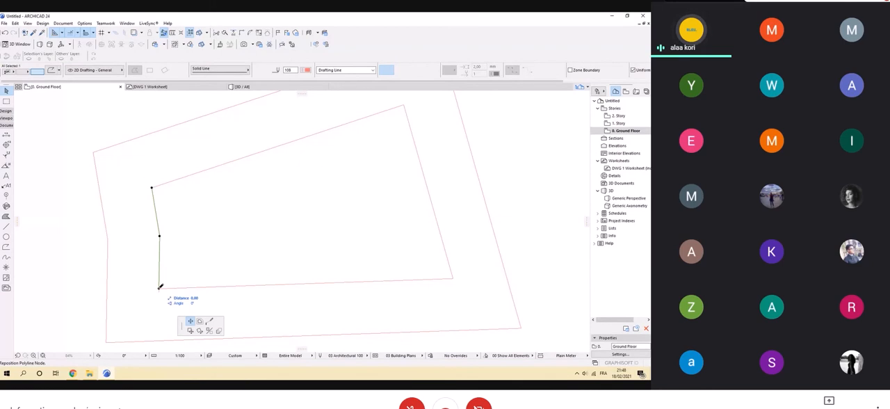
click(257, 260)
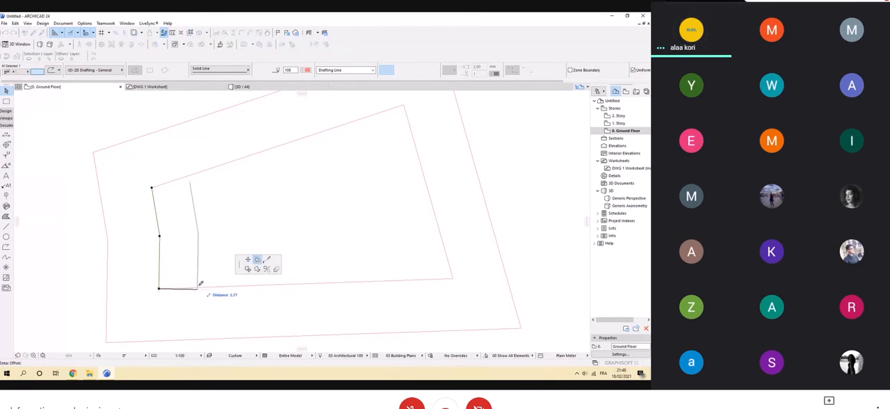
text(5)
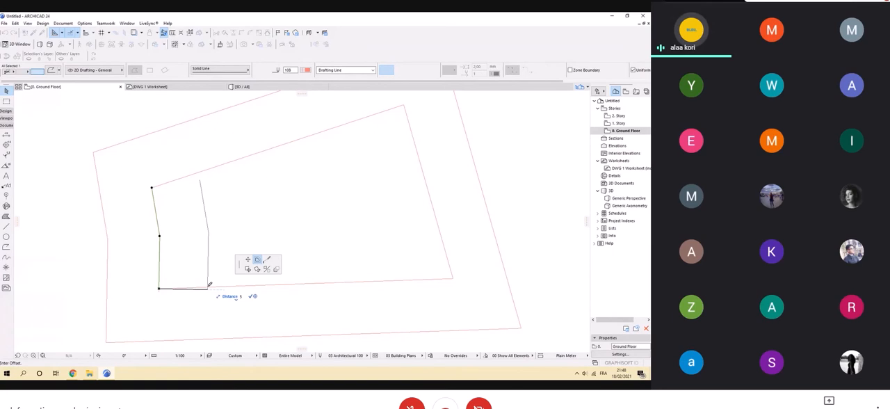
key(Return)
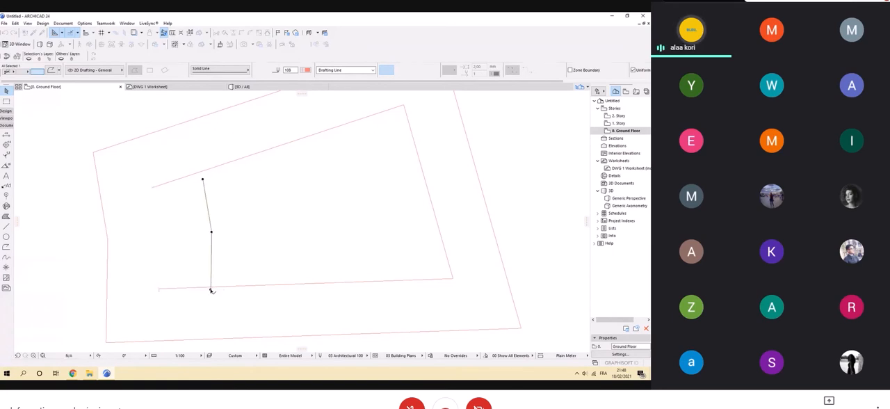
key(Escape)
Intersect the shifted left edge with the inner outline's upper segment so they meet at a corner.
scroll(246, 241, down, 4)
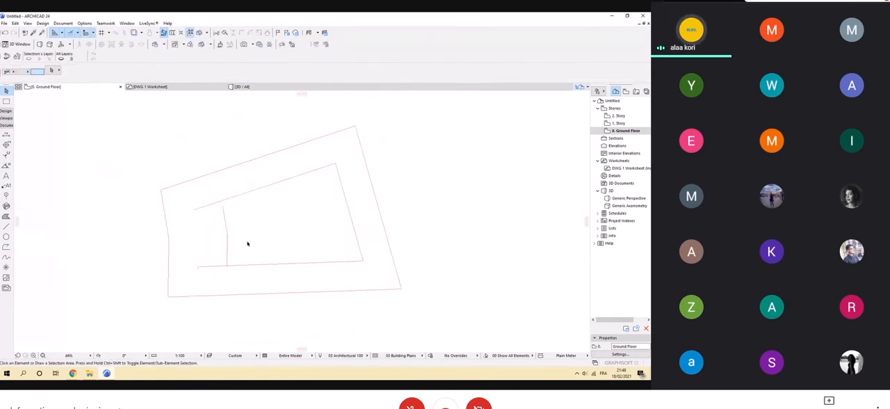
scroll(177, 264, up, 4)
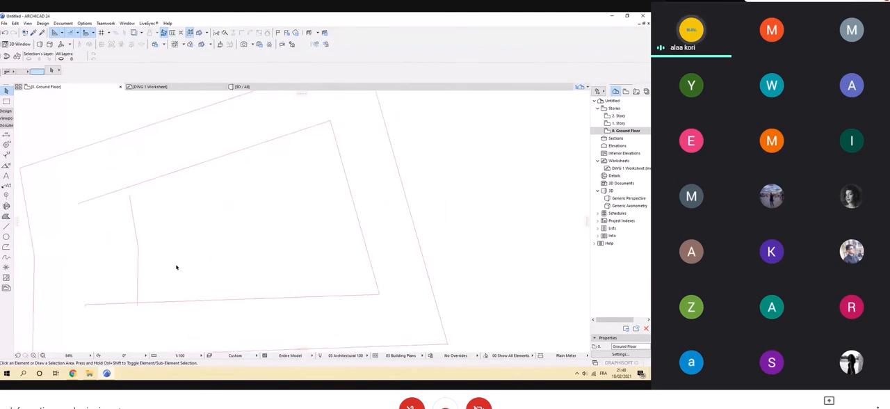
middle_drag(185, 257, 267, 250)
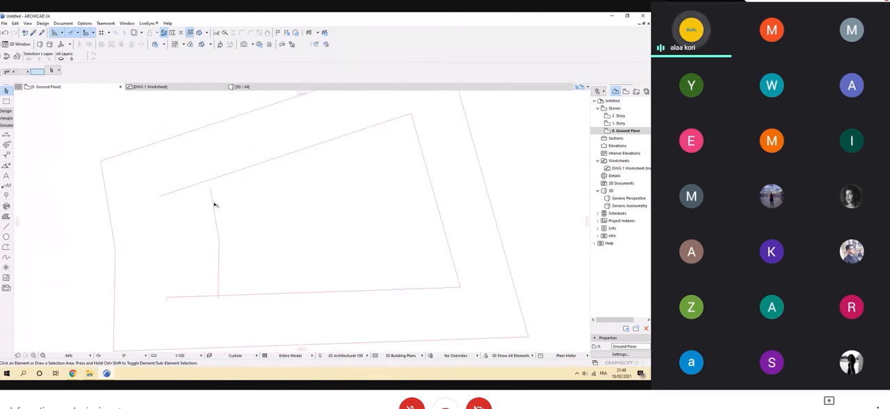
middle_drag(453, 244, 447, 244)
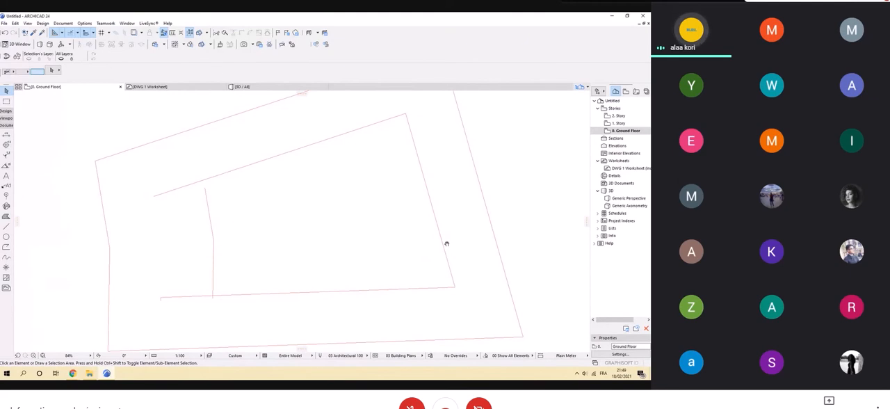
middle_drag(380, 303, 416, 278)
scroll(308, 279, down, 3)
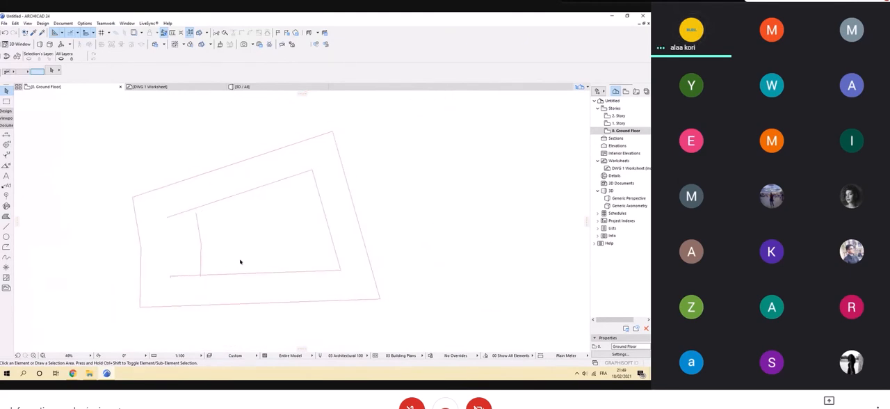
scroll(216, 247, up, 2)
scroll(126, 204, up, 3)
scroll(139, 207, up, 1)
scroll(105, 205, down, 4)
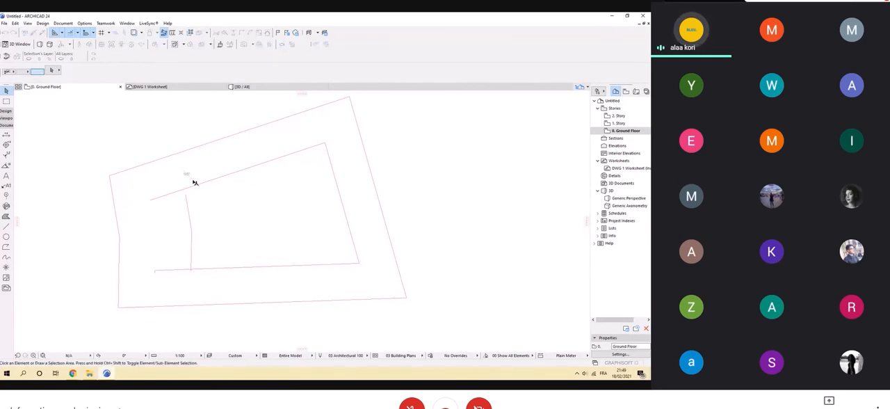
click(195, 183)
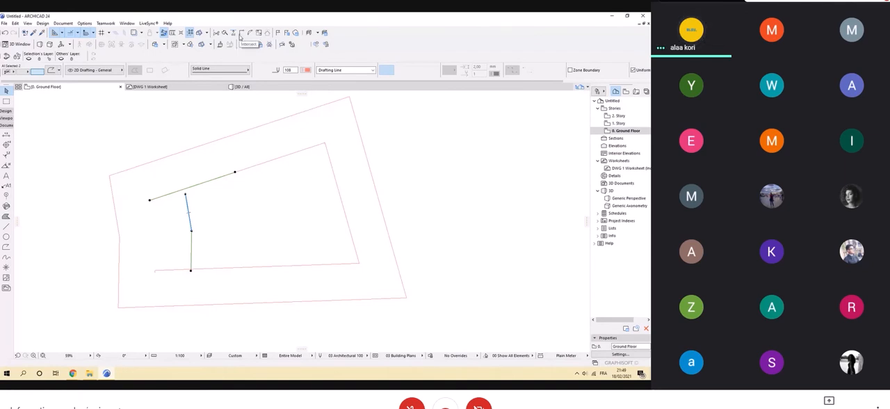
click(240, 34)
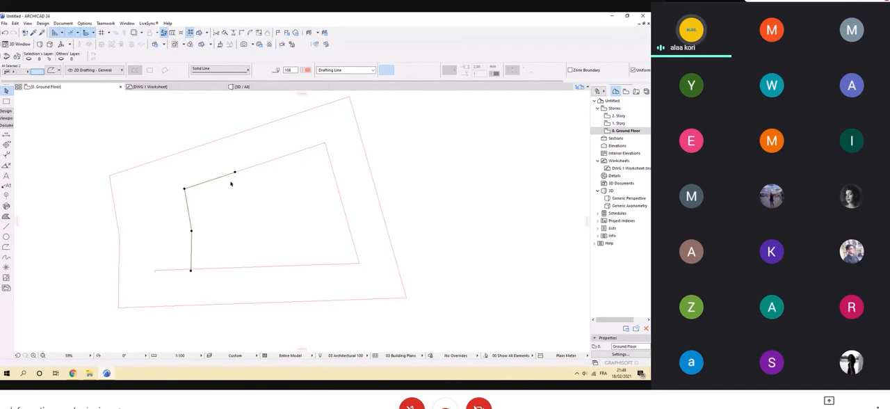
key(Escape)
Intersect the shifted left edge with the inner outline's lower edge, trimming the overhanging ends at the lower-left corner.
scroll(199, 265, up, 8)
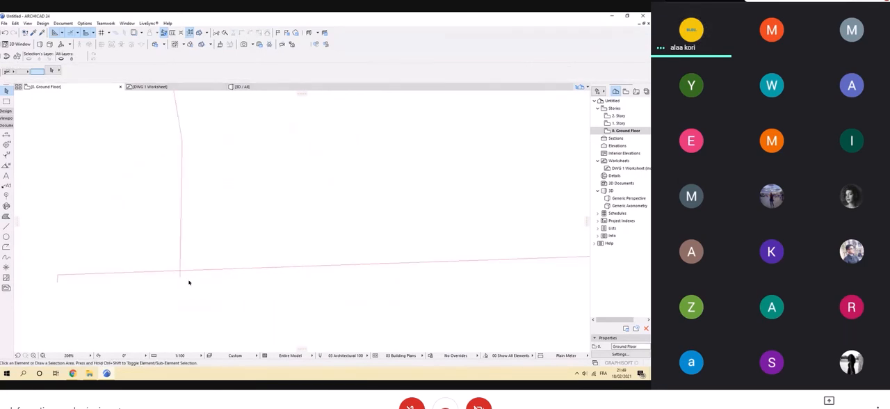
click(174, 274)
scroll(175, 274, down, 6)
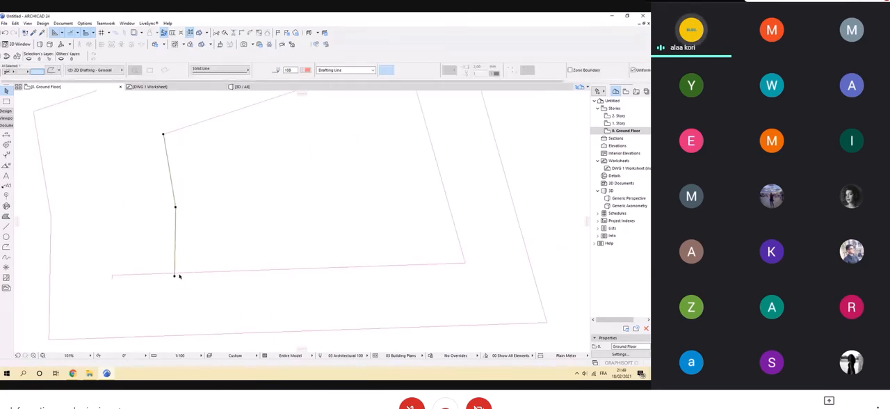
key(Delete)
scroll(172, 235, down, 4)
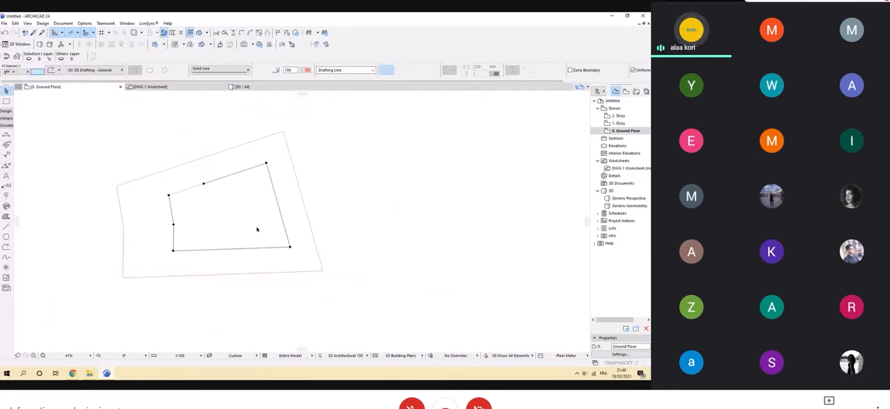
Set the line type of all polylines forming the inner setback outline to Dashed and clear the selection.
key(Escape)
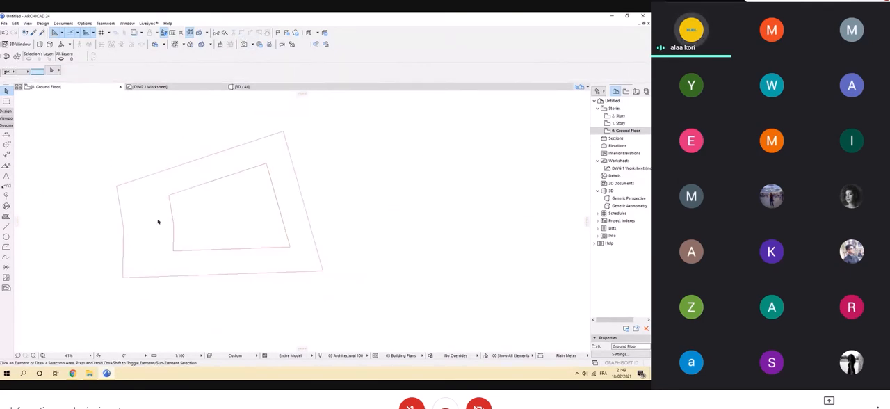
scroll(260, 197, up, 2)
scroll(261, 197, up, 1)
scroll(218, 157, down, 4)
middle_drag(243, 155, 207, 171)
scroll(207, 172, up, 1)
scroll(169, 180, down, 3)
scroll(177, 194, up, 3)
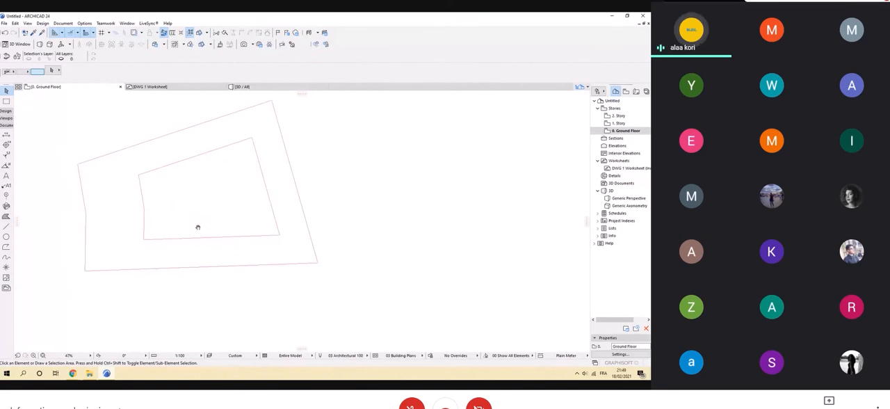
click(212, 240)
scroll(185, 198, up, 3)
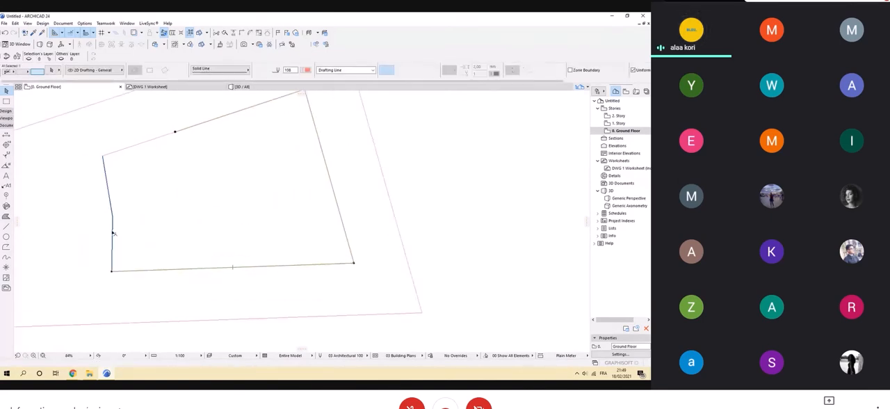
scroll(183, 197, down, 4)
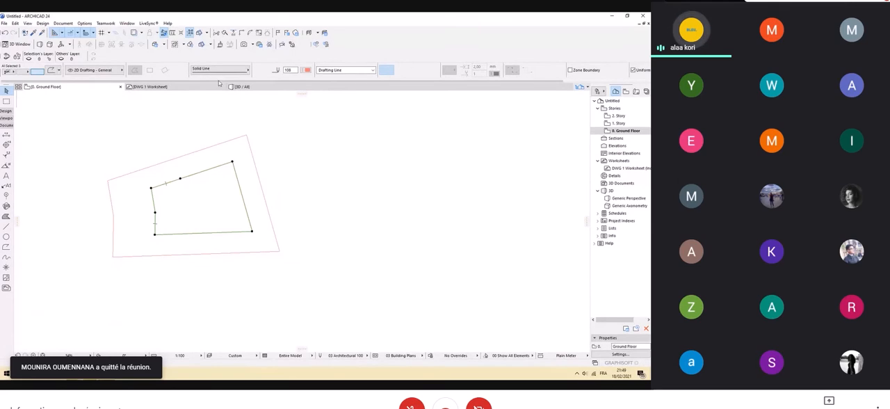
click(246, 70)
click(254, 50)
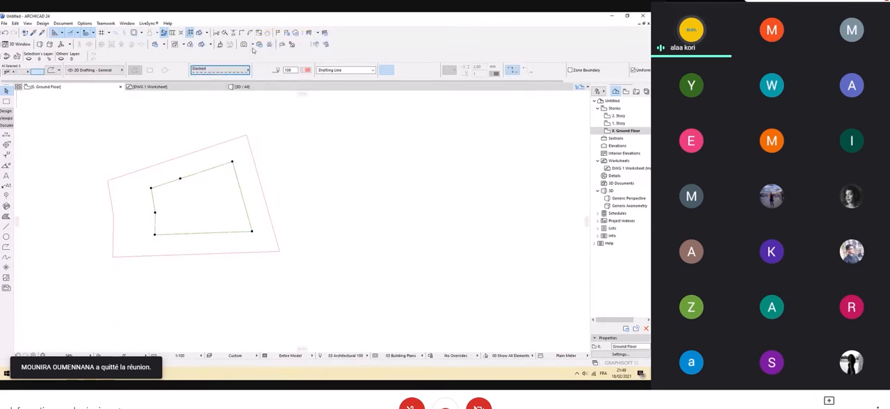
click(349, 181)
Select both the outer plot boundary and the dashed inner outline, assign them to the Recul layer, and clear the selection.
scroll(229, 198, up, 3)
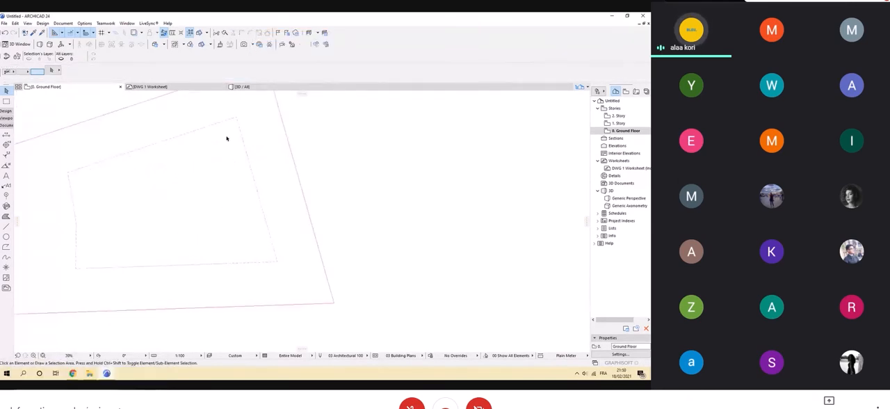
scroll(241, 184, down, 3)
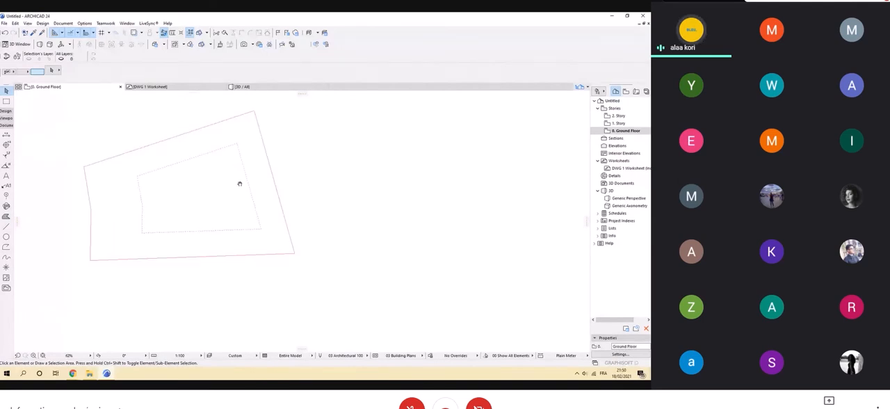
middle_drag(241, 183, 260, 198)
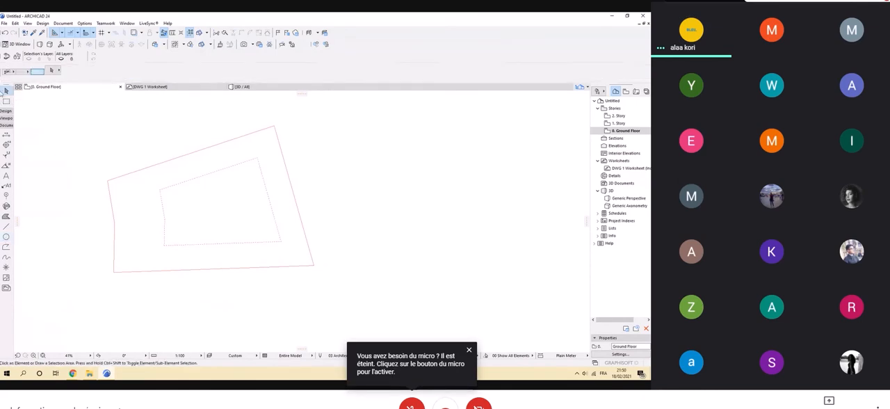
scroll(169, 248, up, 3)
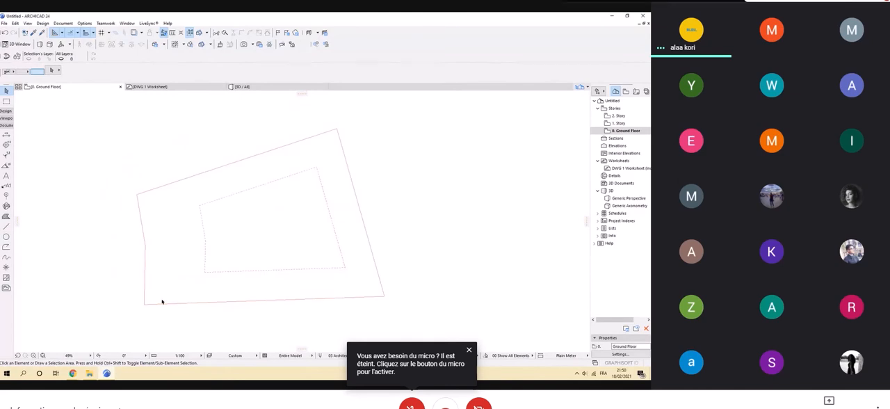
scroll(194, 273, up, 2)
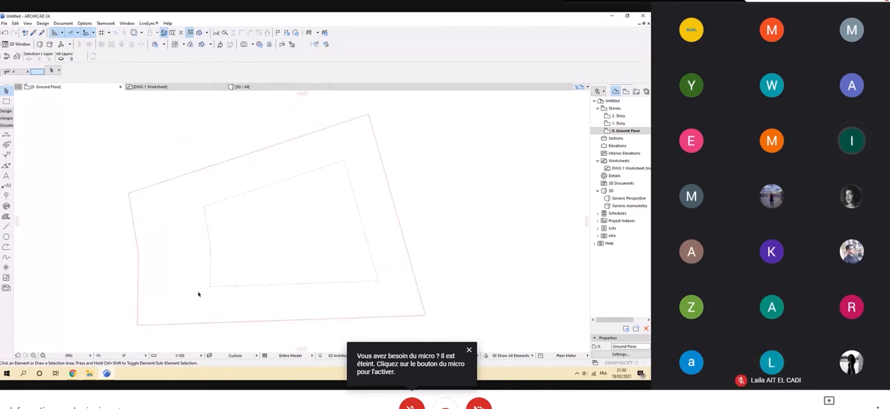
middle_drag(198, 294, 194, 291)
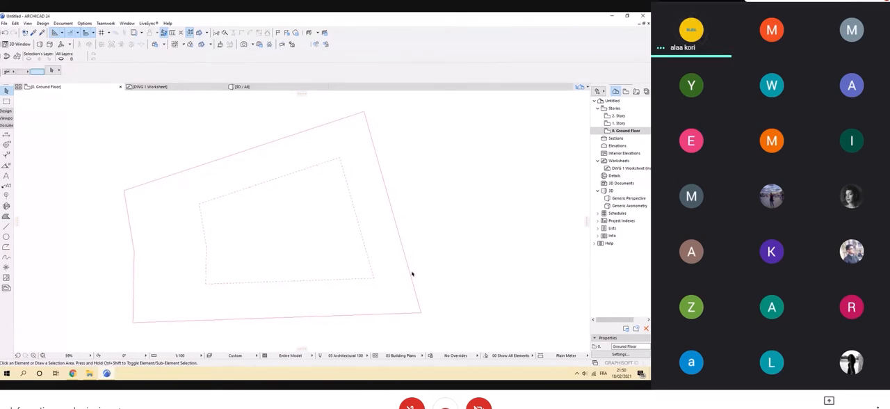
click(393, 314)
click(331, 280)
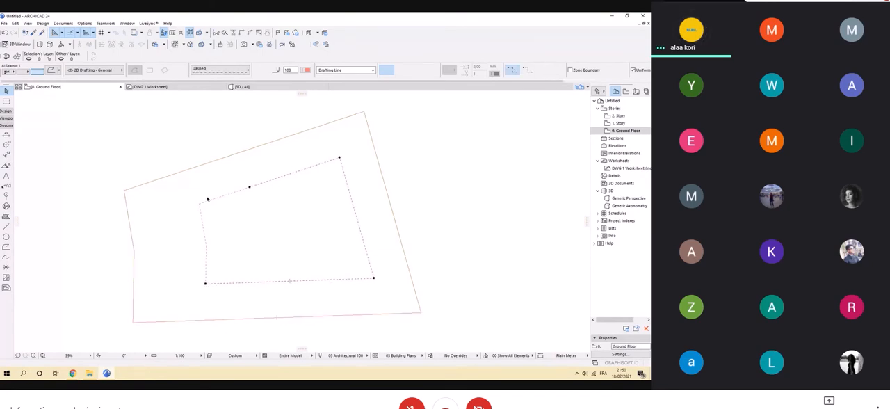
click(436, 327)
drag(436, 327, 106, 114)
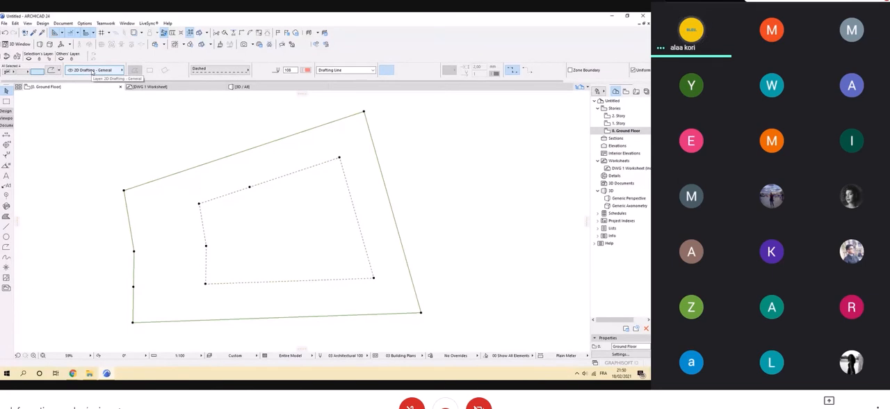
click(92, 71)
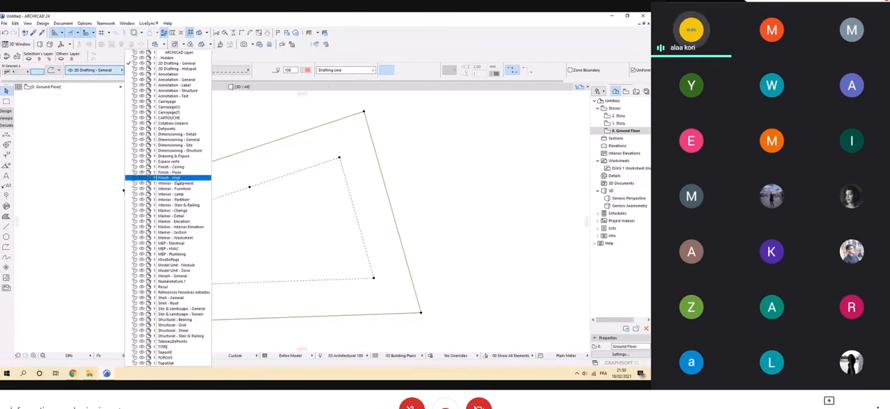
click(167, 287)
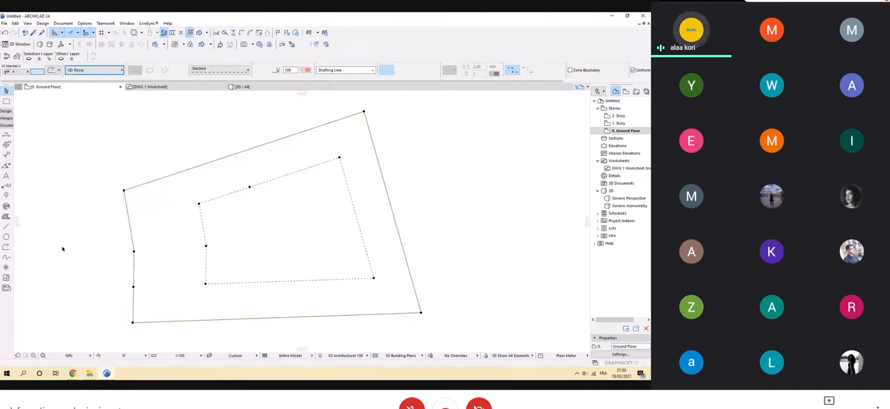
click(160, 137)
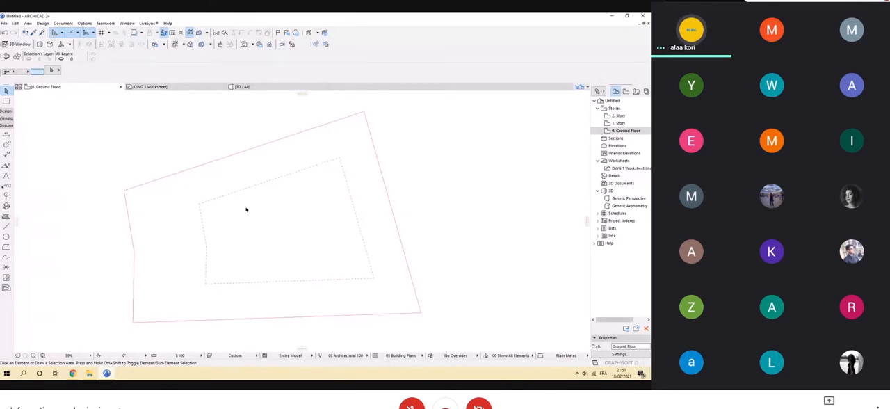
Create a new layer named Veget in the layer settings and accept the change.
key(ctrl+l)
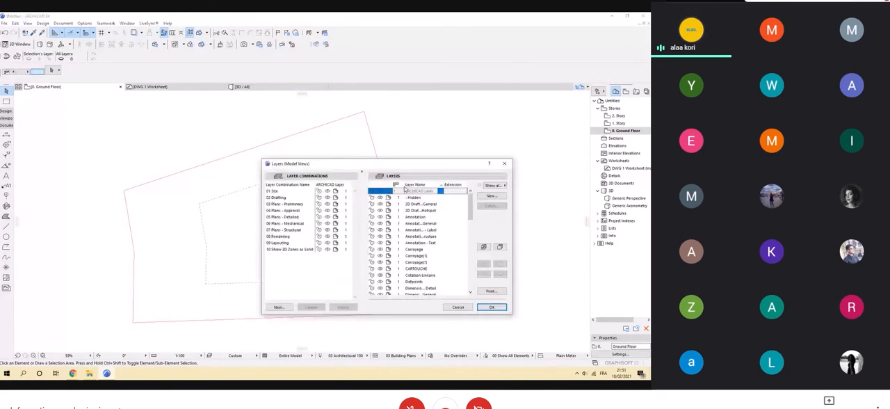
click(491, 195)
text(V40)
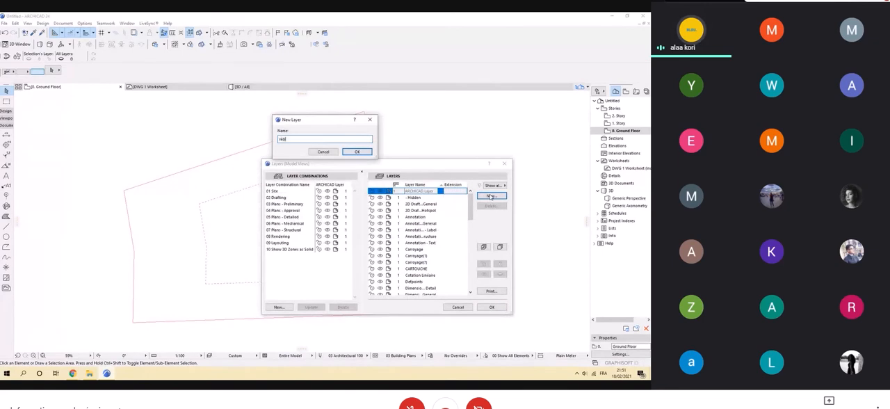
text(et)
key(Return)
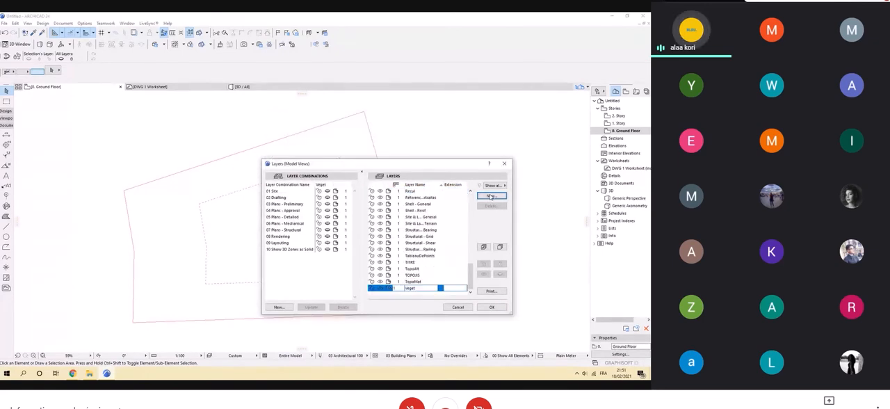
click(491, 307)
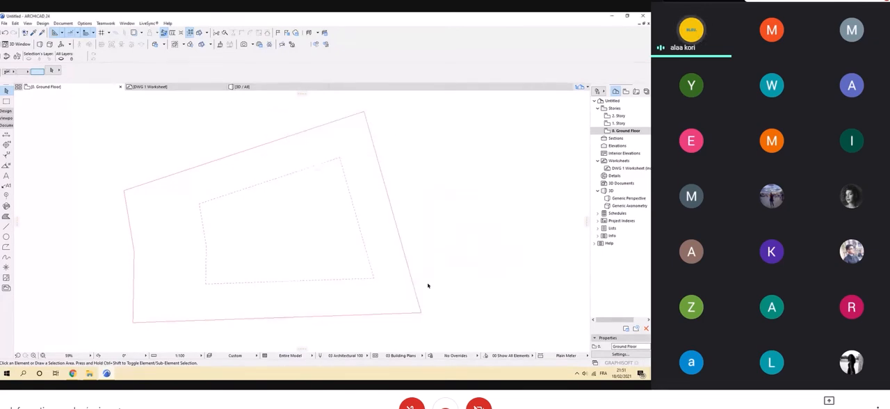
Search the Object tool's library for "tree" and choose Tree Model Simple 1 24 as the default object.
click(5, 111)
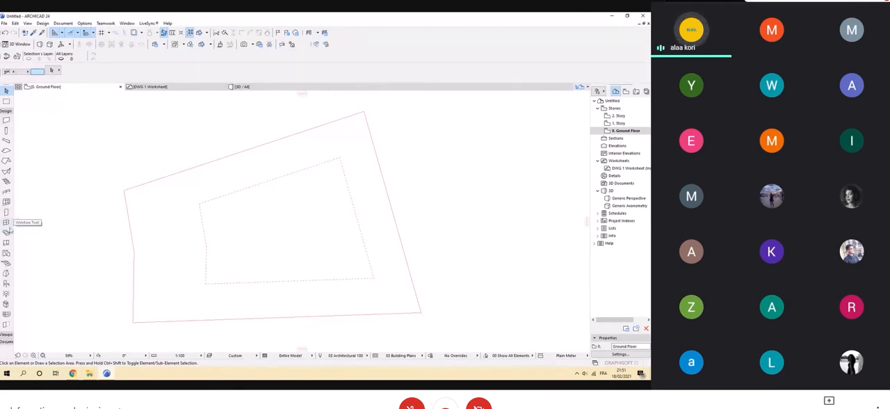
click(6, 284)
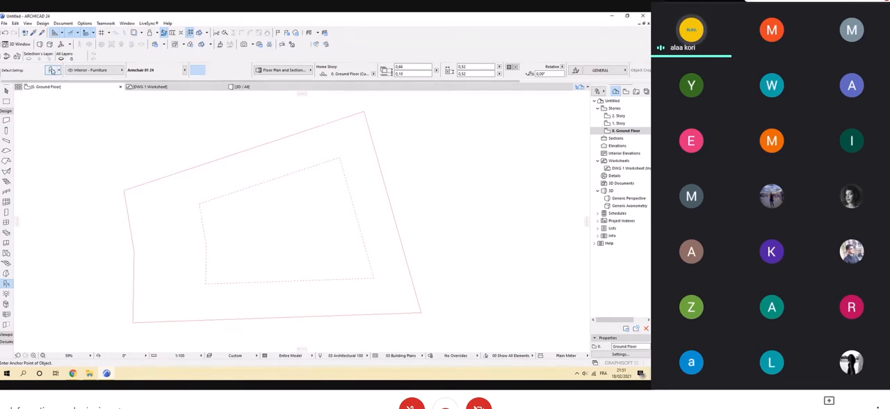
click(52, 71)
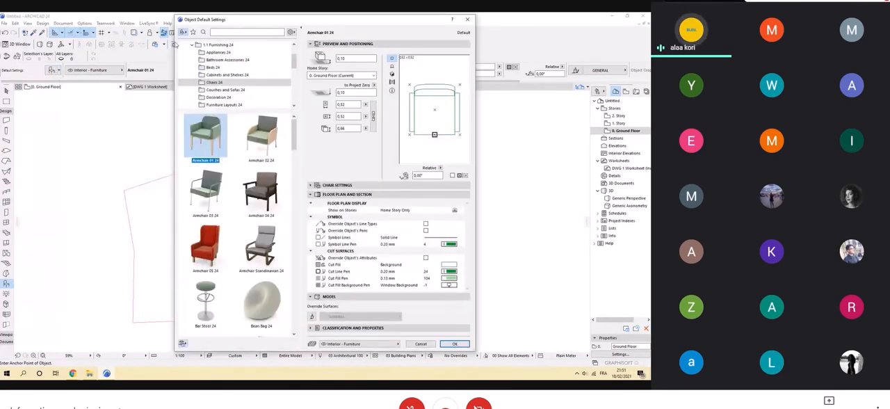
scroll(218, 78, up, 2)
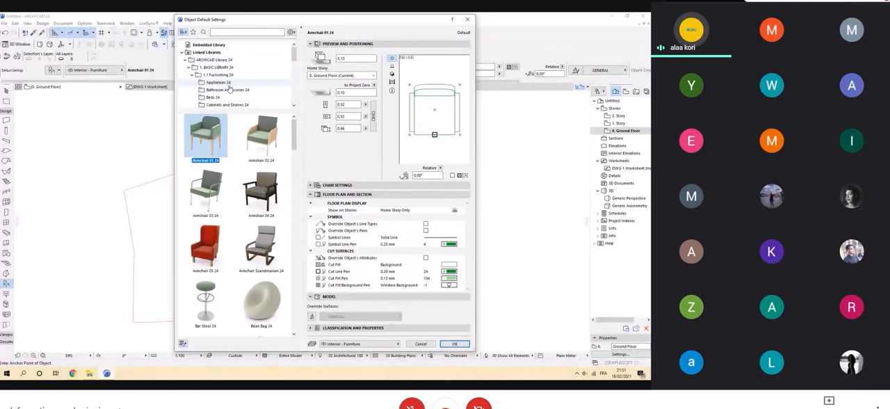
scroll(227, 97, down, 3)
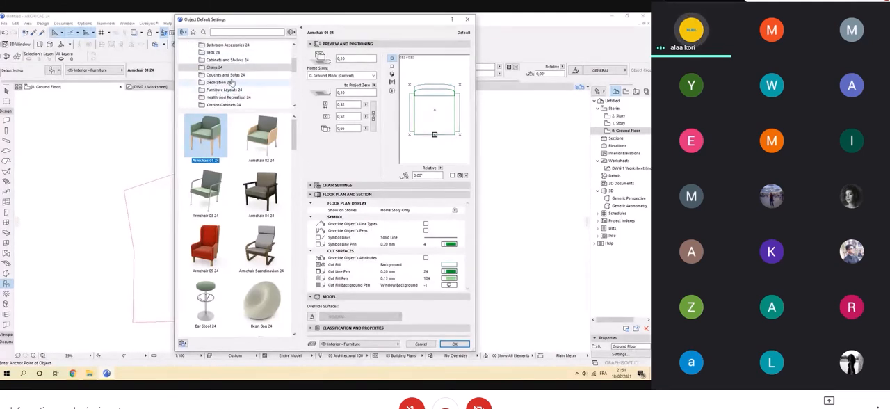
scroll(232, 82, down, 4)
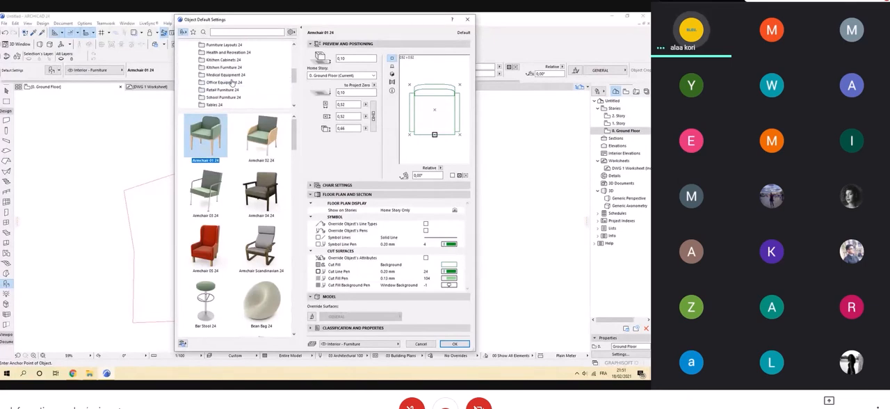
scroll(232, 82, up, 6)
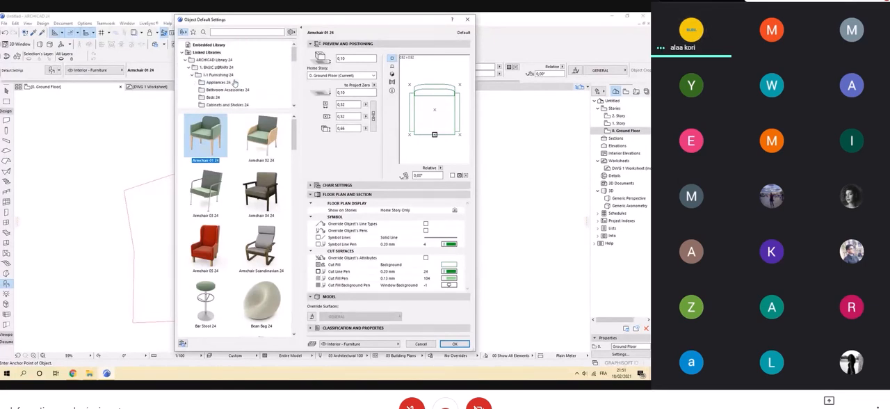
click(233, 33)
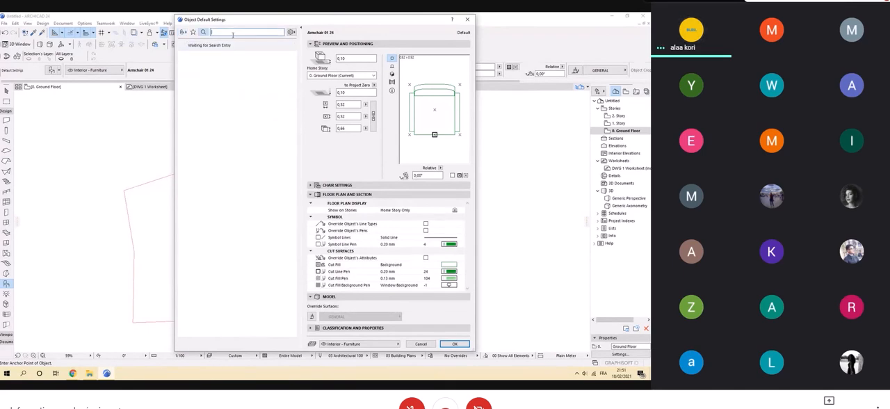
text(tree)
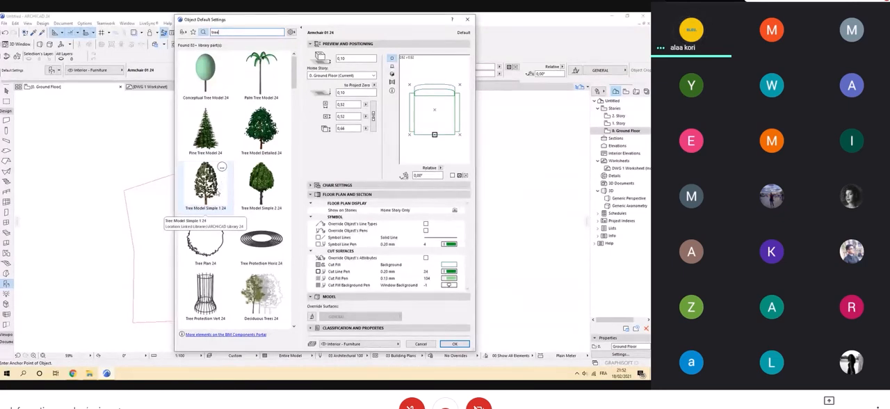
click(218, 193)
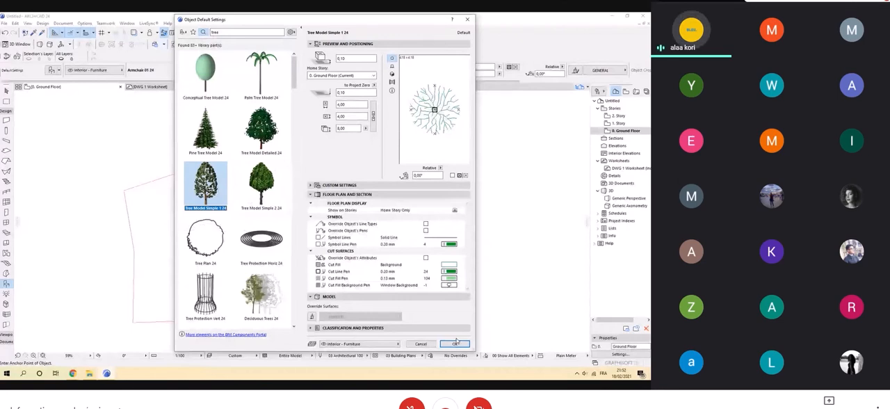
Try symbol Type 7 in the tree's 2D Representation settings, then pick another symbol type.
click(315, 185)
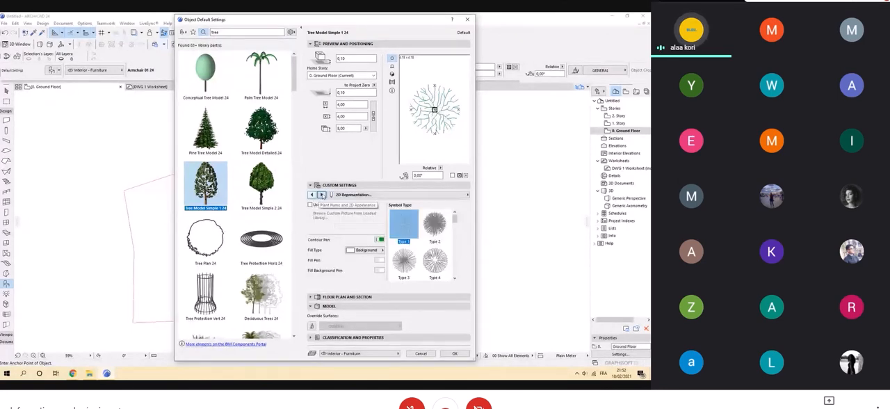
click(321, 195)
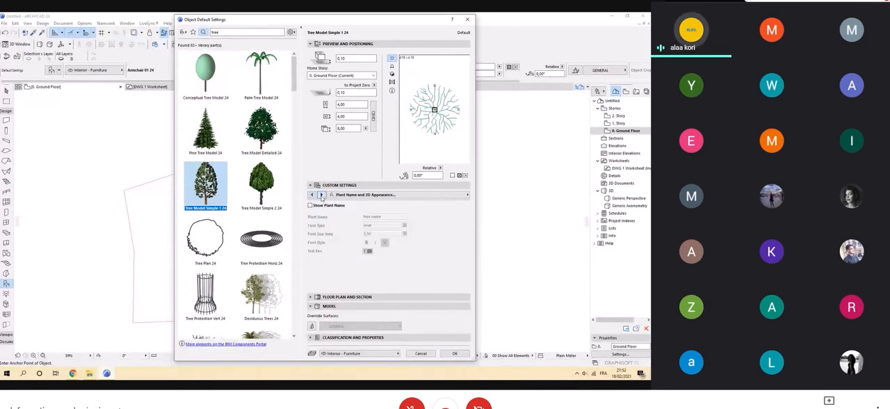
click(311, 195)
scroll(428, 237, up, 1)
click(403, 261)
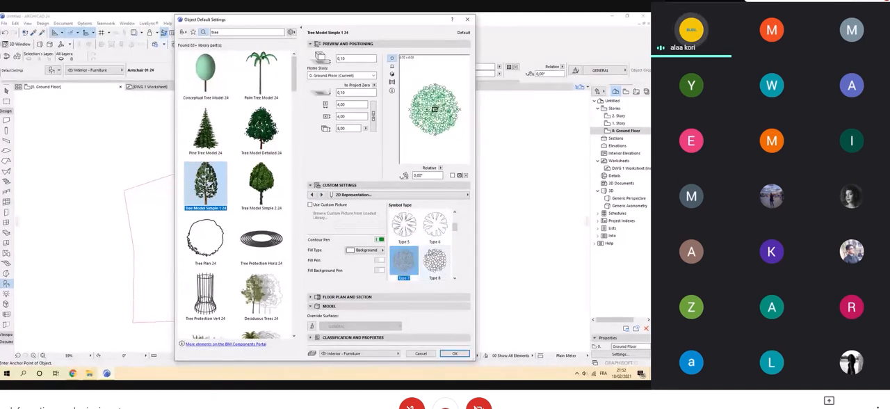
scroll(421, 250, up, 2)
click(431, 259)
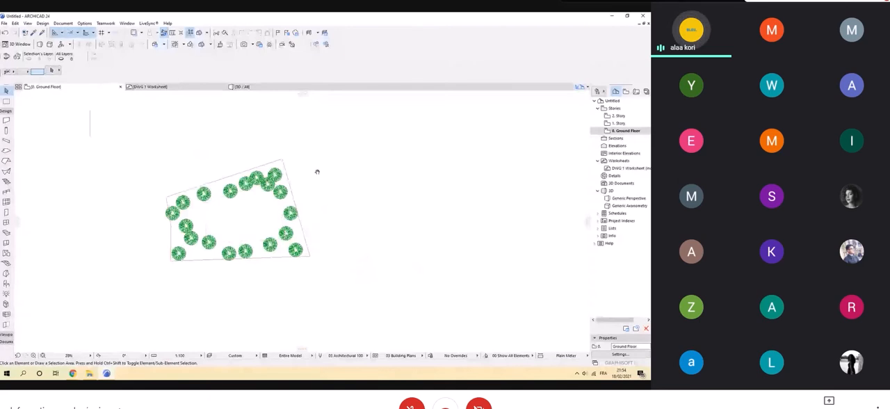
Place the floor plan image in the empty Photo Worksheet.
click(4, 23)
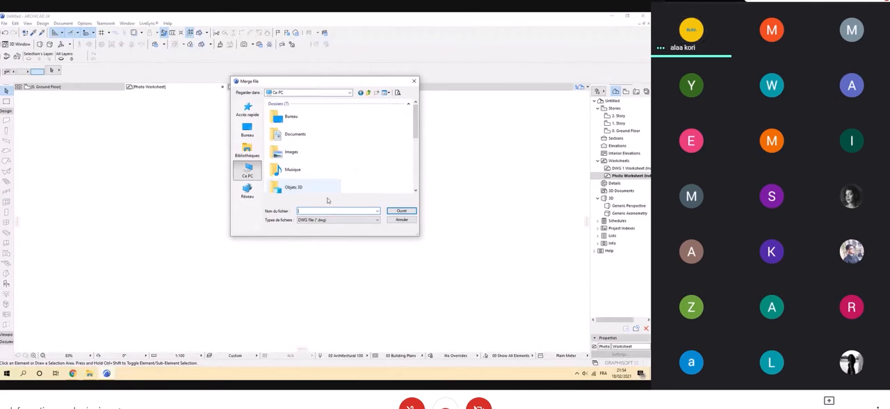
click(394, 212)
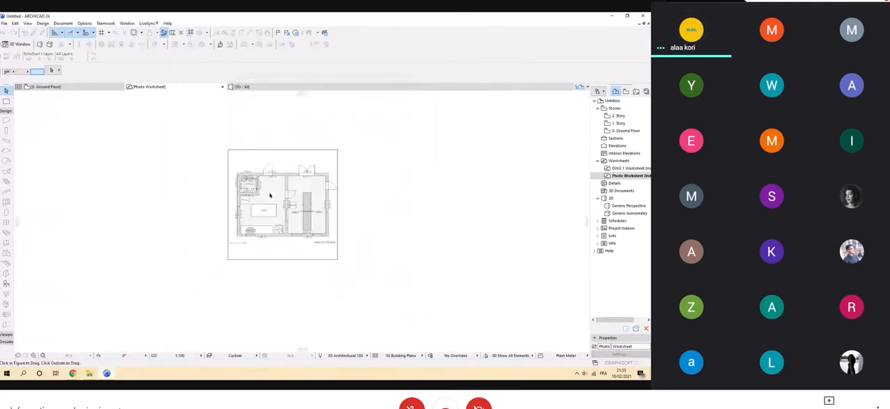
click(372, 204)
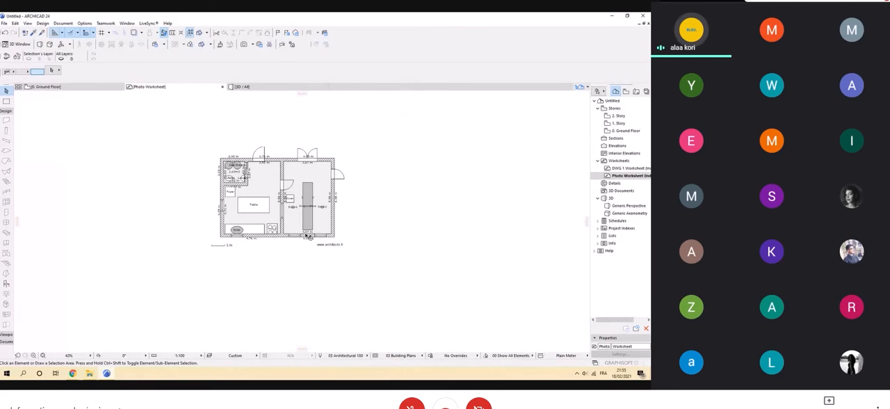
scroll(123, 163, up, 2)
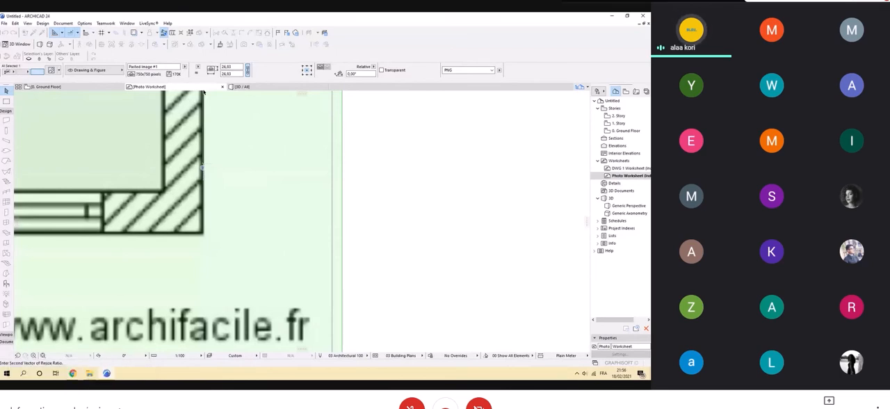
Return to the Ground Floor plan and choose the Photo Worksheet as its trace reference.
click(68, 87)
click(134, 33)
click(142, 32)
mouse_move(153, 46)
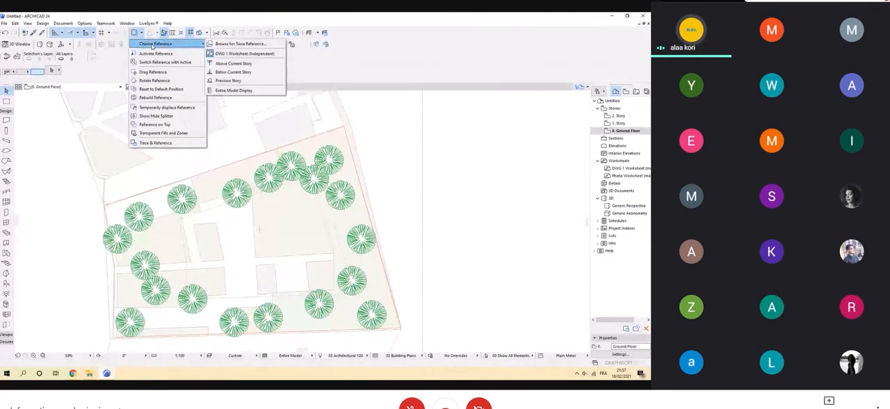
click(227, 50)
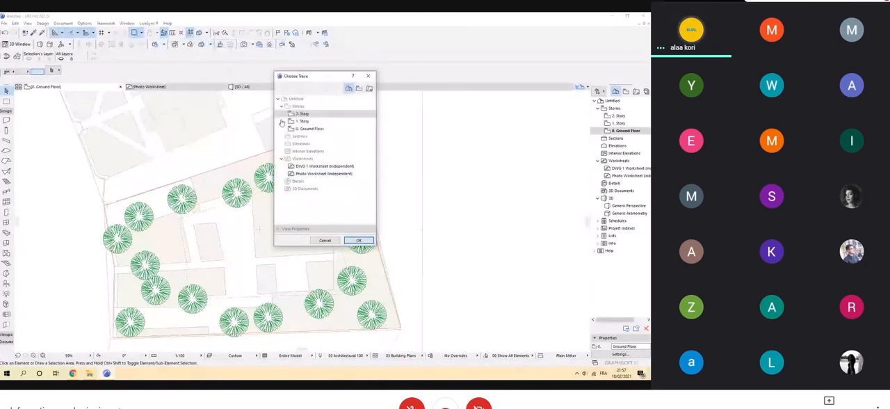
click(324, 173)
click(359, 240)
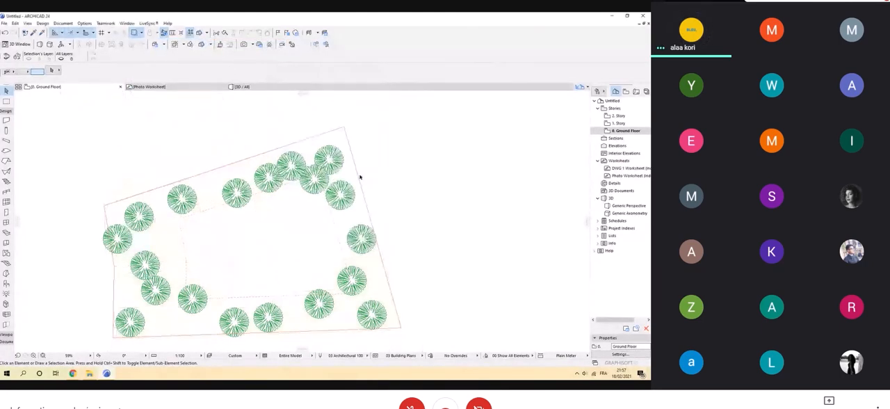
Examine the Ground Floor plan on and around the plot for the traced floor plan image.
scroll(360, 177, down, 6)
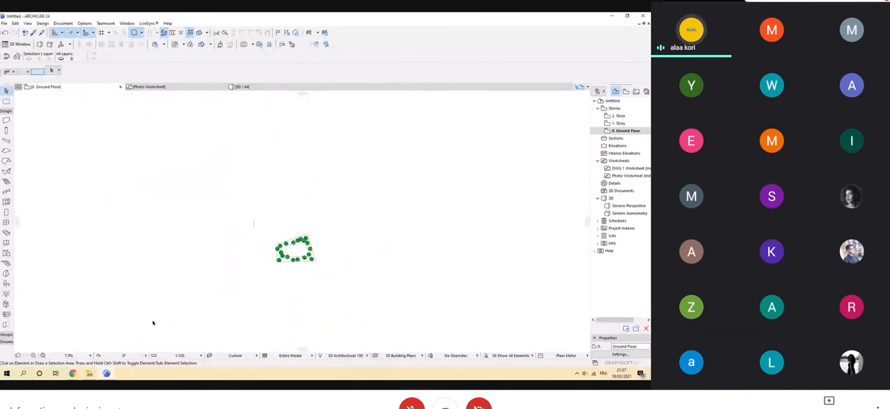
click(42, 356)
click(144, 127)
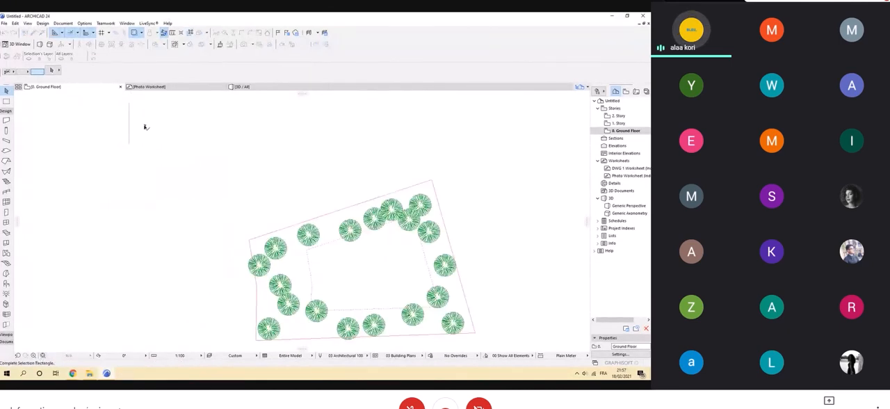
click(145, 128)
click(298, 159)
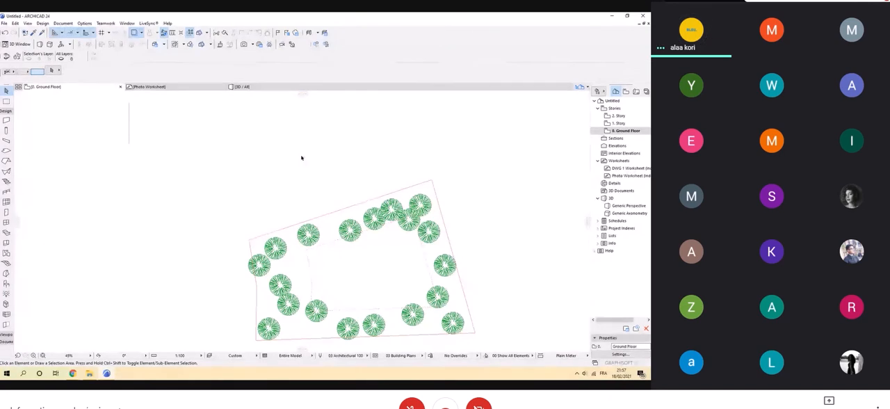
scroll(305, 155, down, 2)
scroll(314, 202, up, 3)
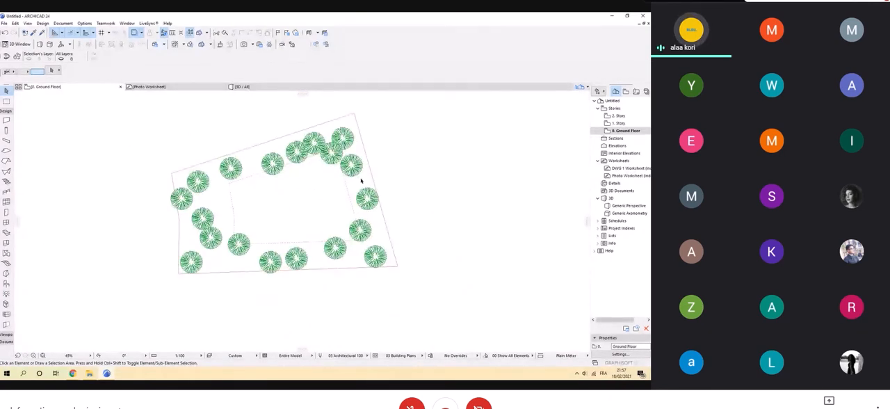
scroll(103, 160, down, 2)
middle_drag(112, 180, 161, 289)
click(125, 218)
Copy the floor plan image from the Photo Worksheet and return to the plot on the Ground Floor plan.
click(148, 87)
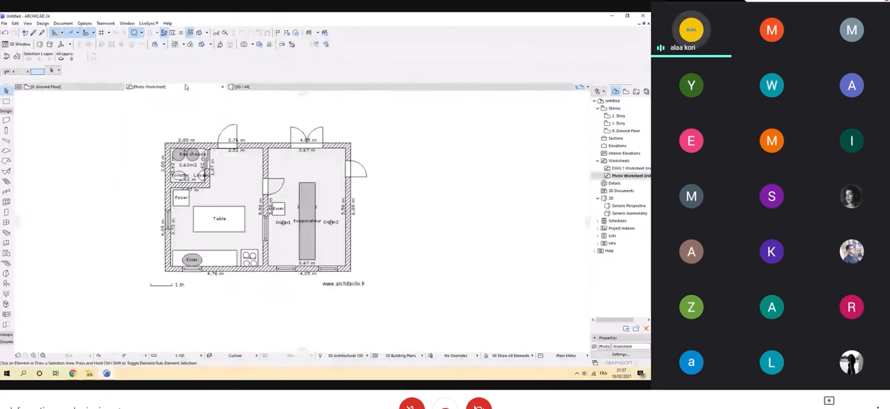
click(289, 238)
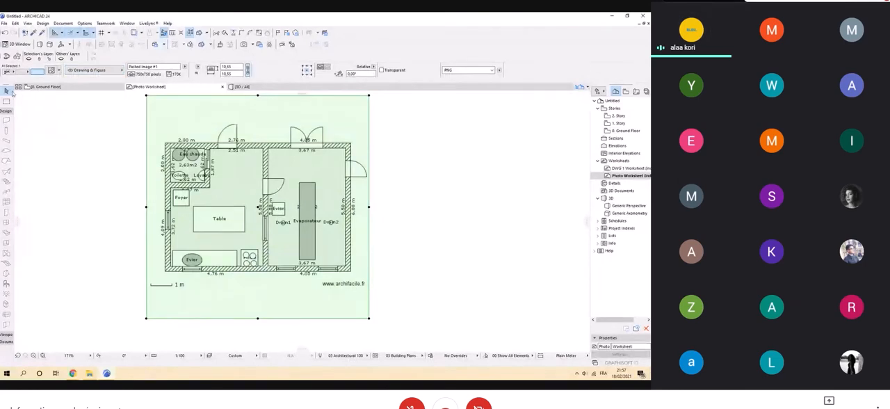
click(45, 86)
scroll(240, 184, down, 2)
scroll(256, 210, up, 3)
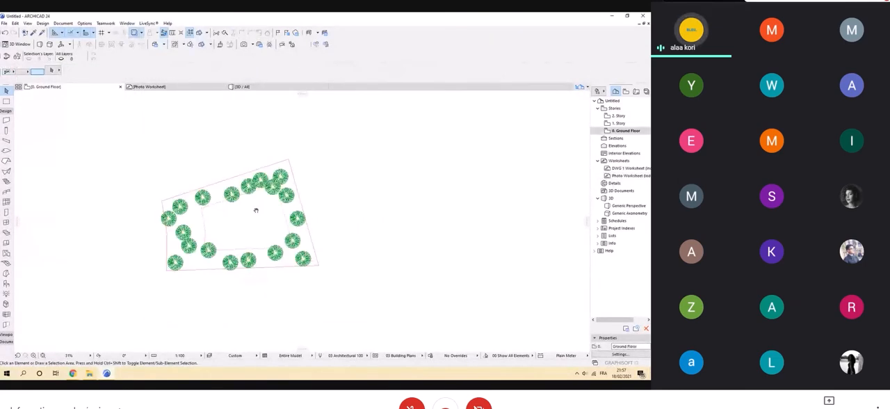
scroll(256, 210, up, 3)
Create a new layer named photo in the layer settings and accept the change.
key(ctrl+l)
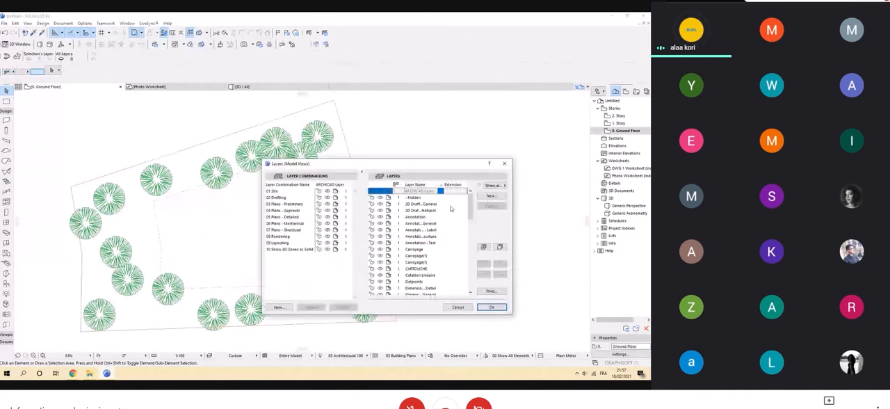
key(f)
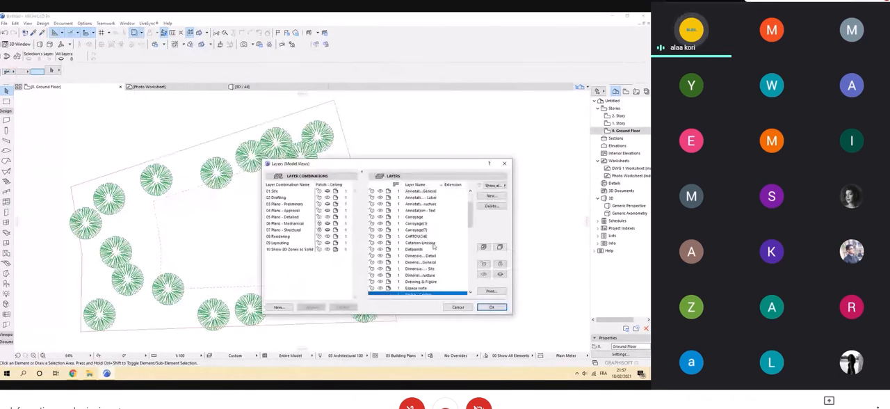
scroll(435, 254, down, 1)
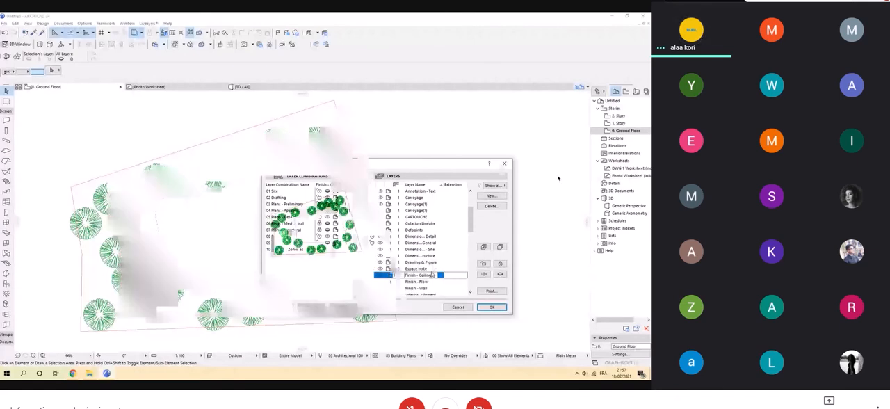
mouse_move(167, 90)
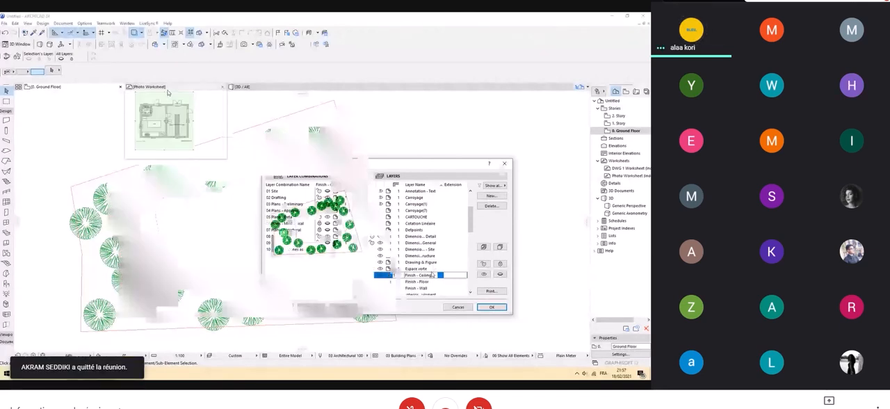
click(167, 92)
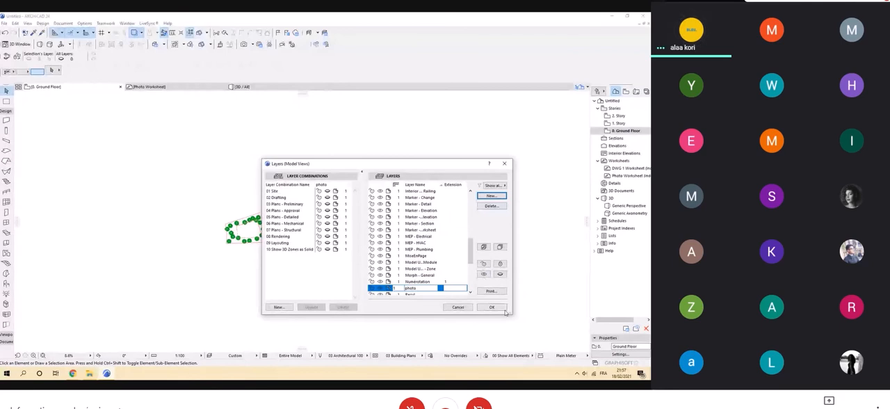
click(505, 311)
Paste the copied floor plan image on the Ground Floor, inside the dashed setback outline of the plot.
scroll(242, 224, up, 5)
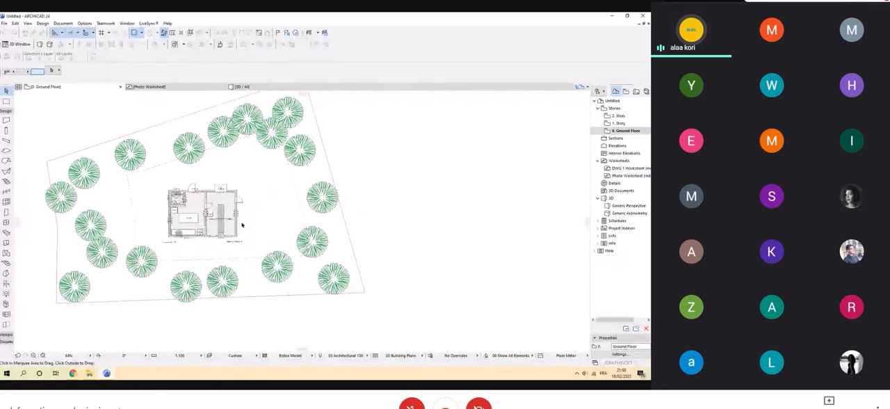
scroll(229, 216, up, 4)
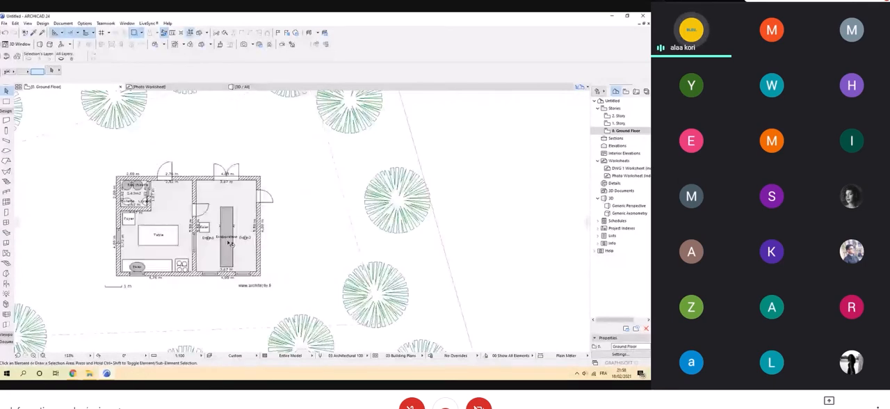
scroll(205, 159, up, 1)
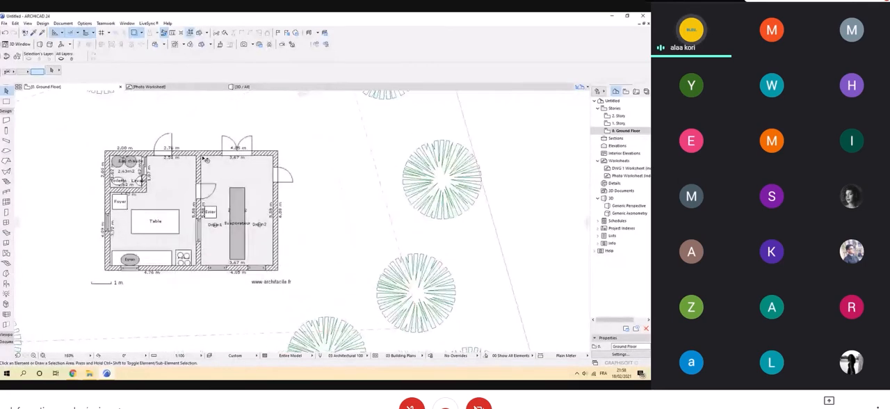
Assign the pasted floor plan image to the photo layer and clear the selection.
click(203, 159)
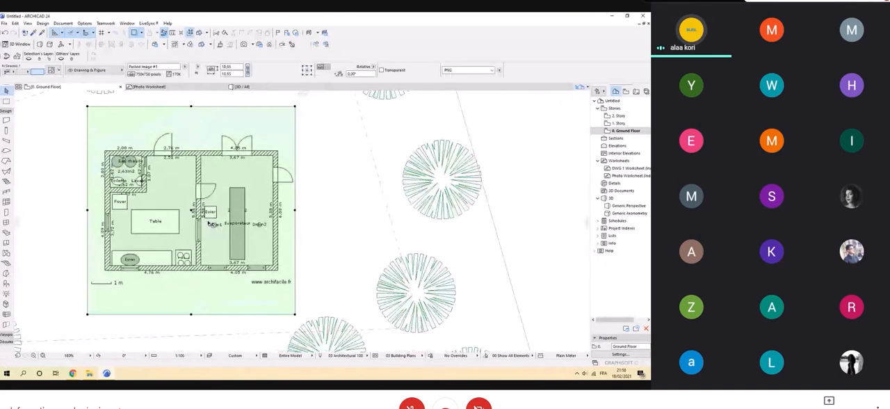
click(97, 71)
click(198, 283)
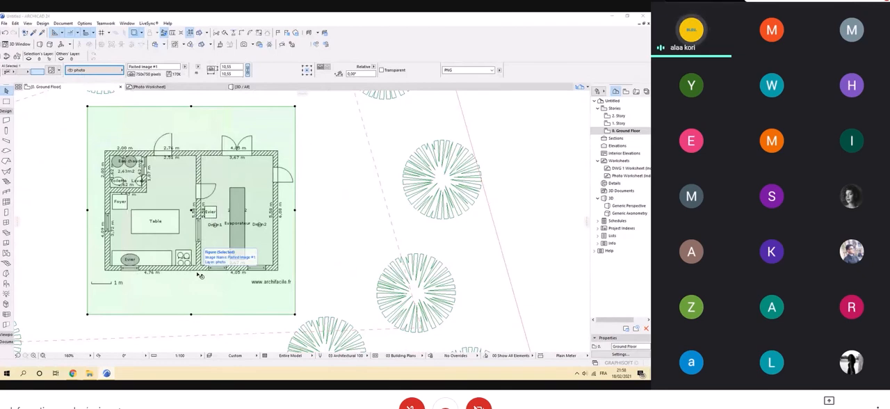
key(Escape)
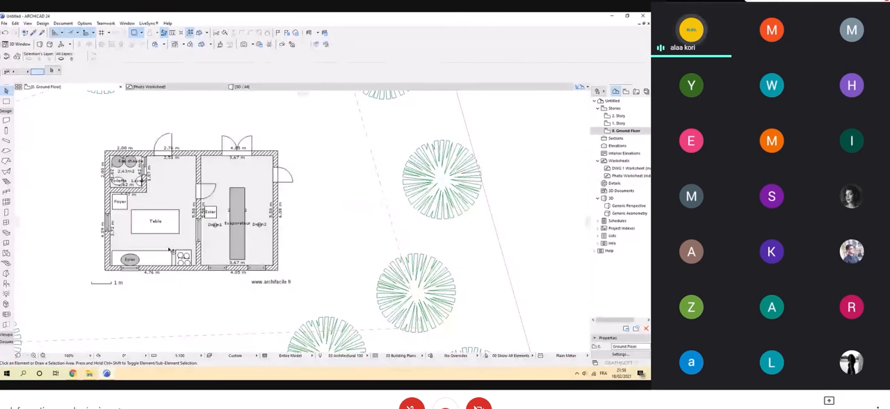
Set the Wall tool's default settings to a basic structure with a wall thickness of 0,30.
scroll(139, 255, up, 2)
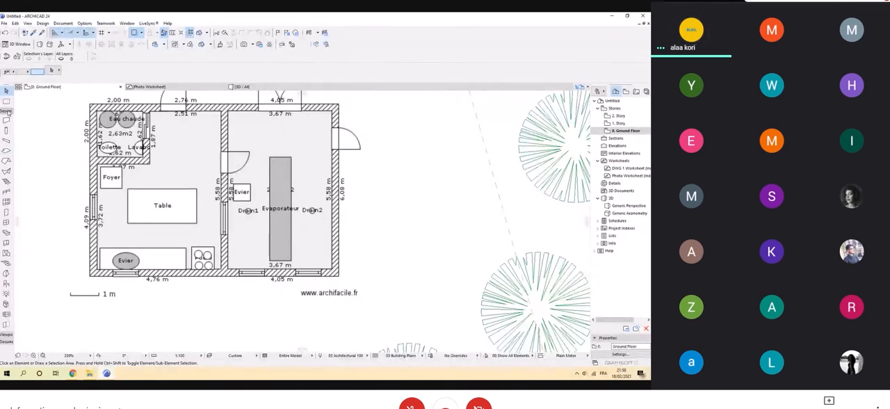
click(6, 120)
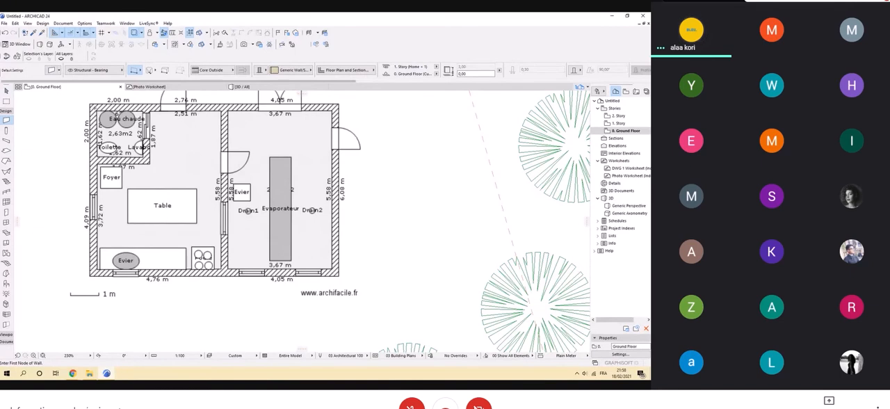
click(54, 71)
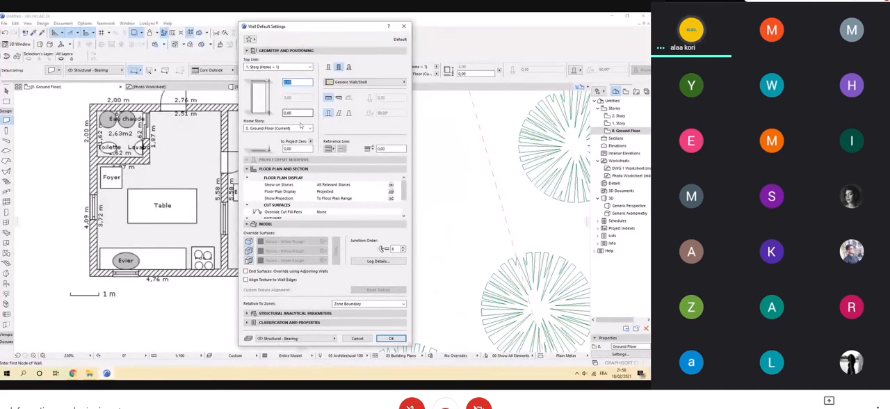
click(329, 68)
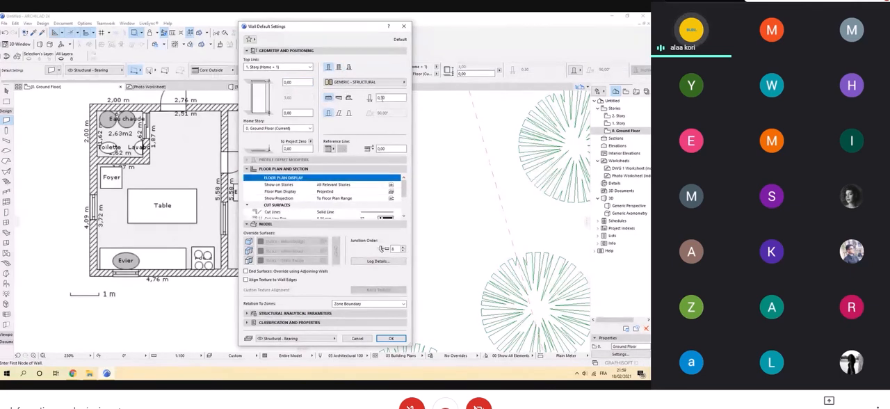
text(30)
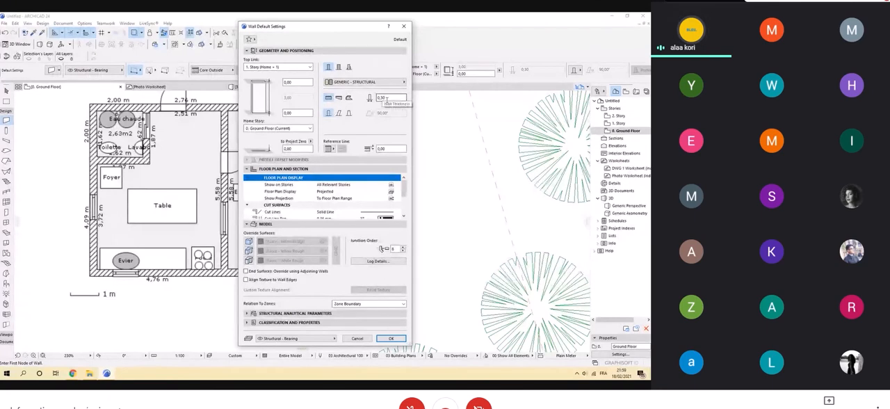
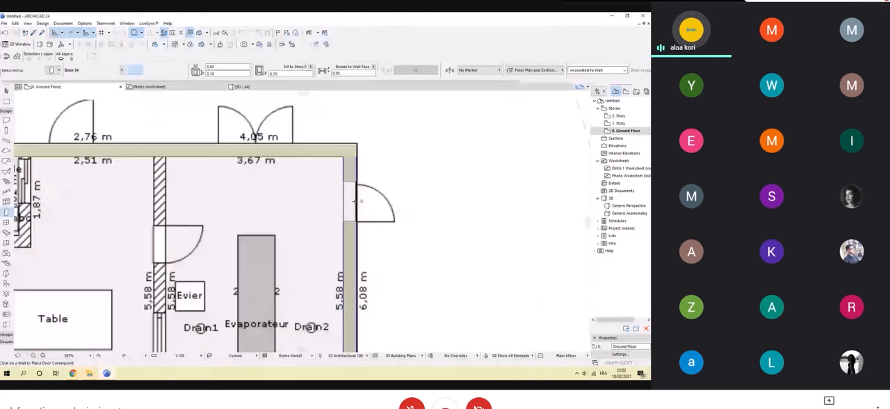
Place a 0,80 by 2,10 Door 24 in the right-hand exterior wall, opening outward over the door shown in the plan image.
click(354, 201)
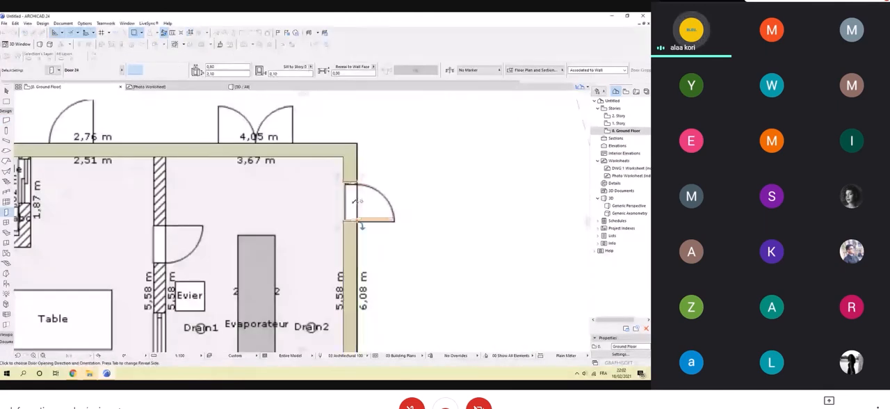
click(355, 202)
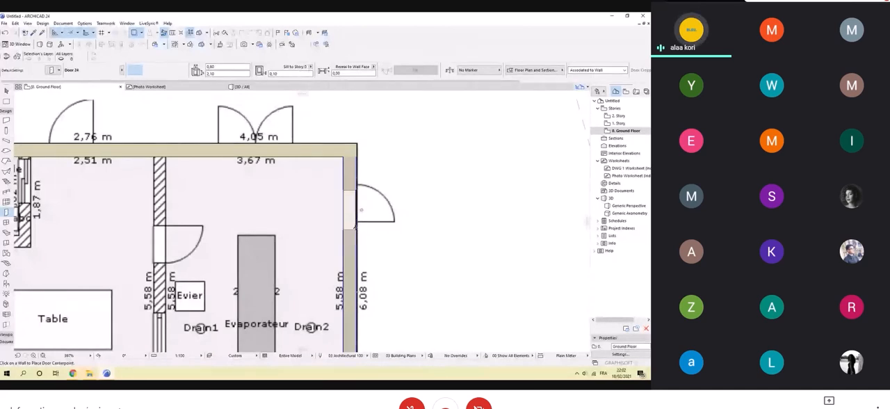
click(356, 202)
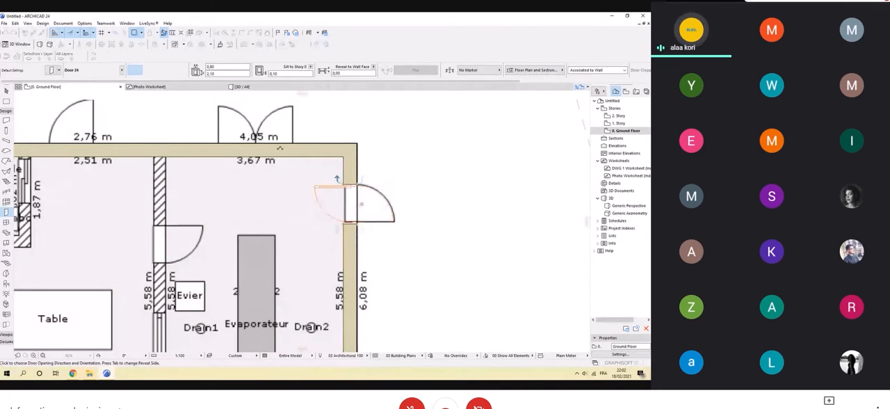
click(399, 250)
Place a Door 24 in the upper exterior wall beside the toilet room, opening outward over the single door in the image.
scroll(449, 222, down, 2)
scroll(449, 223, down, 1)
middle_drag(283, 225, 376, 217)
scroll(303, 177, up, 3)
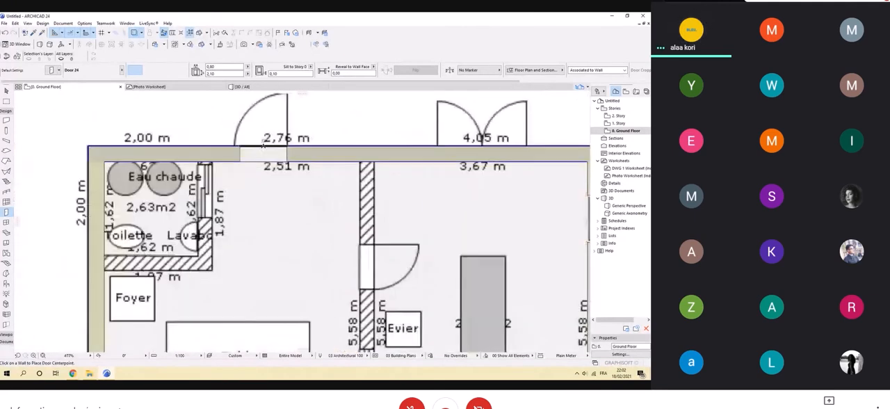
click(263, 145)
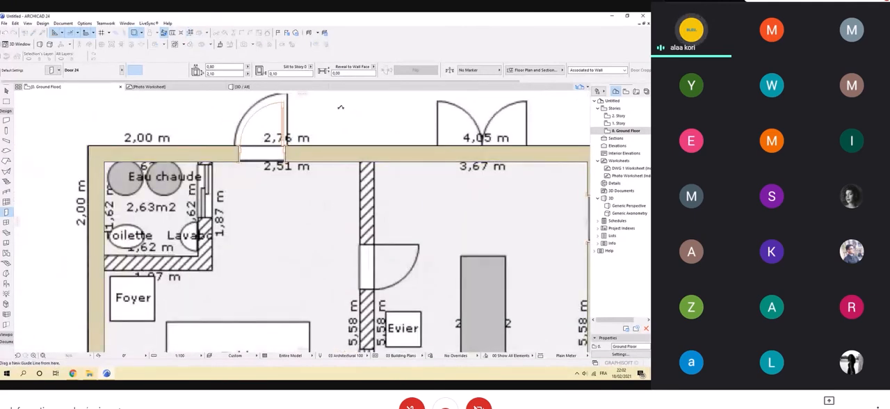
middle_drag(338, 103, 344, 159)
click(283, 158)
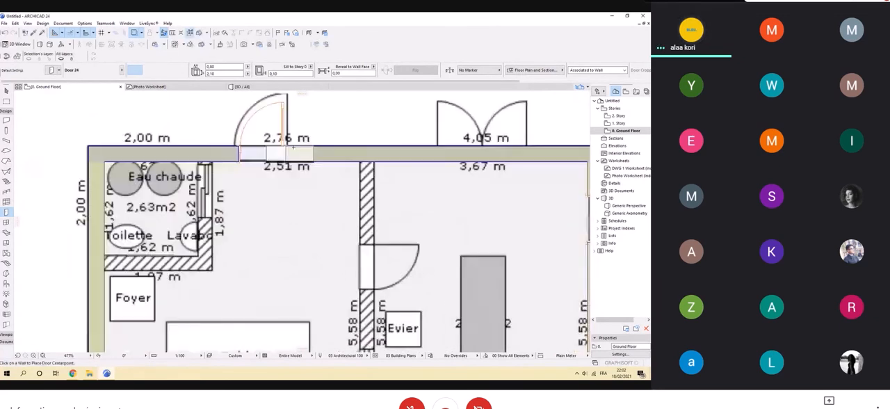
click(5, 91)
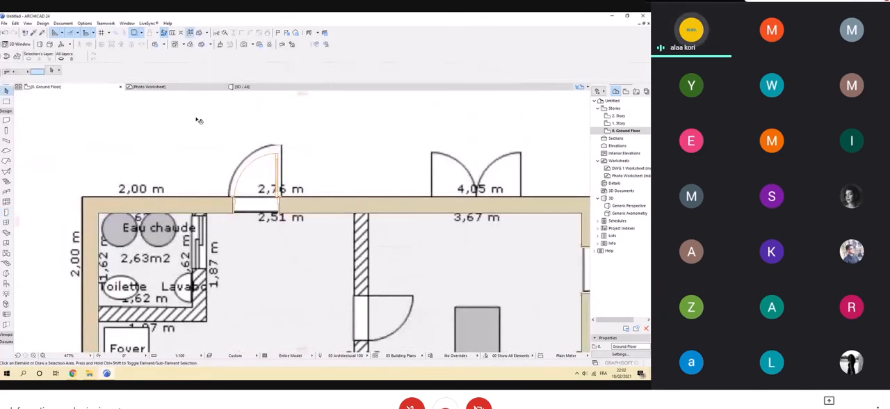
scroll(297, 202, up, 2)
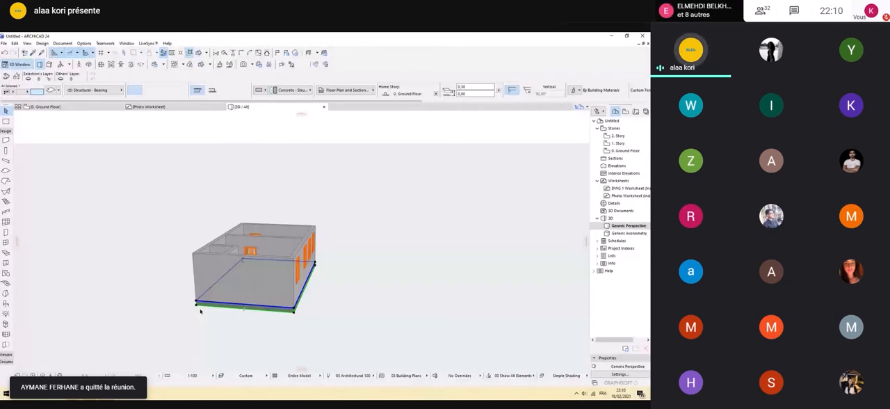
Move the slab's lower right corner node onto the outer corner of the exterior walls on the Ground Floor.
click(197, 303)
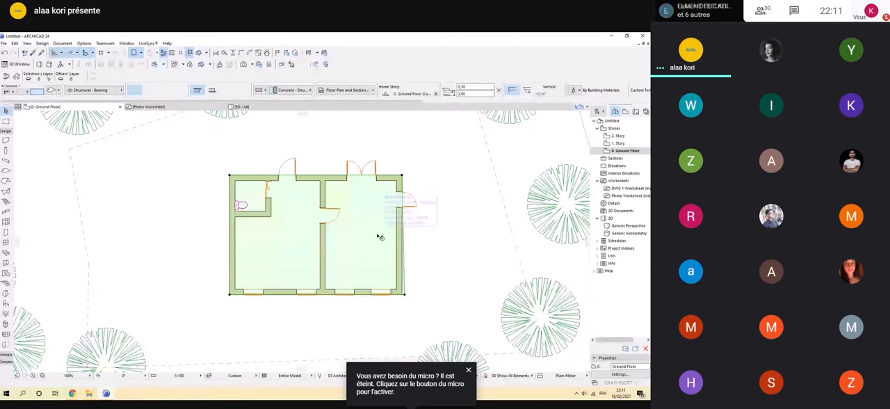
scroll(427, 291, up, 5)
click(343, 303)
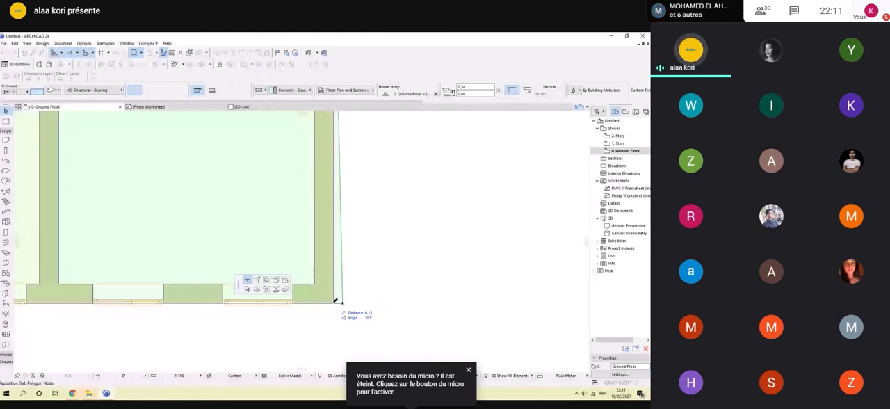
click(336, 301)
scroll(336, 301, down, 5)
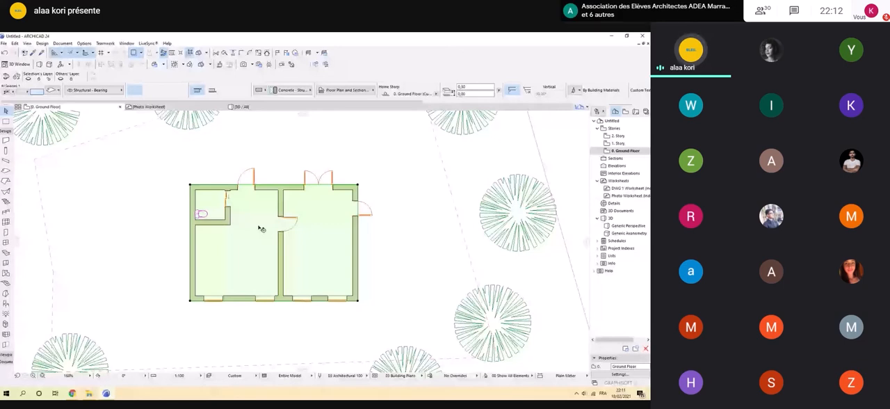
Enable the top, edge and bottom surface overrides for the right-hand room's slab and open its top surface choices.
scroll(305, 227, up, 3)
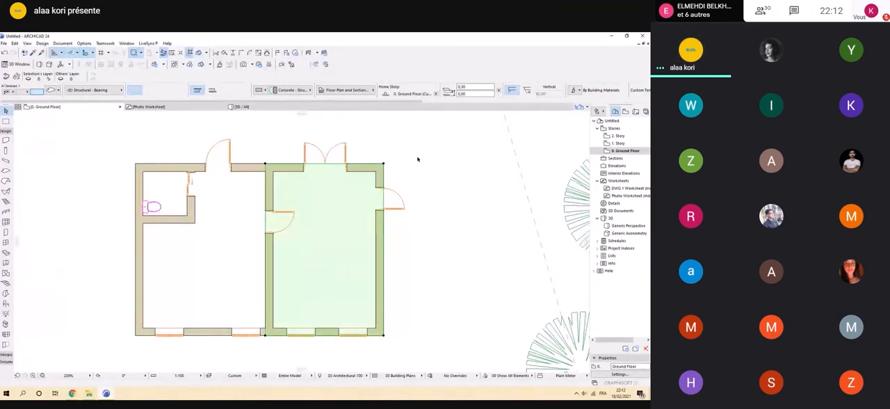
scroll(181, 92, down, 2)
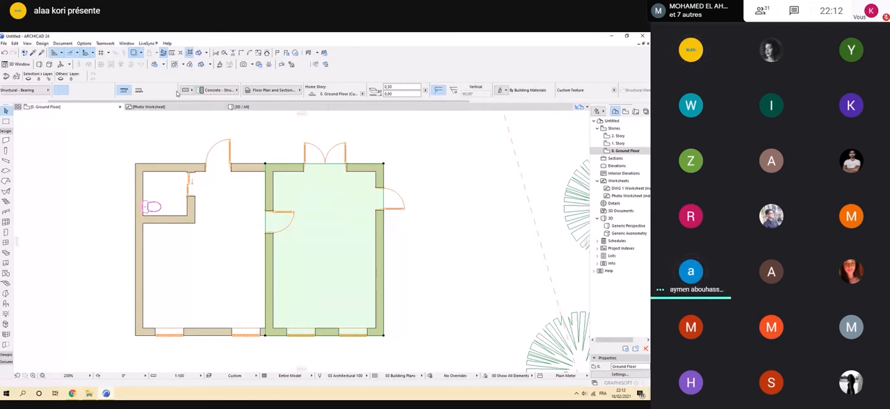
key(ctrl+t)
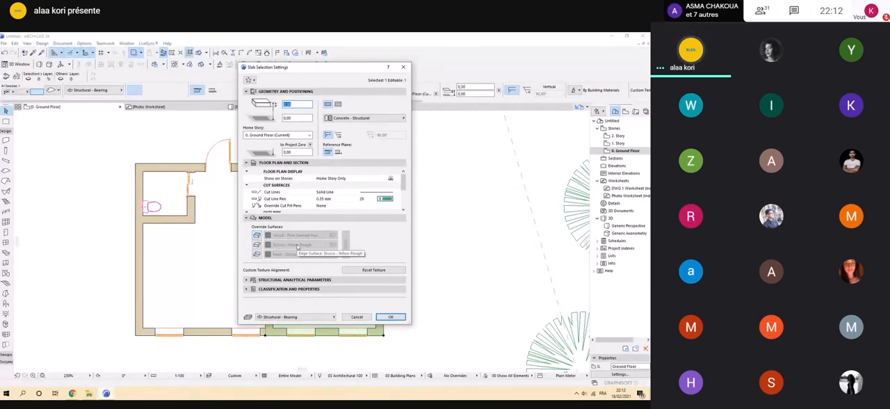
click(258, 235)
click(257, 245)
click(257, 254)
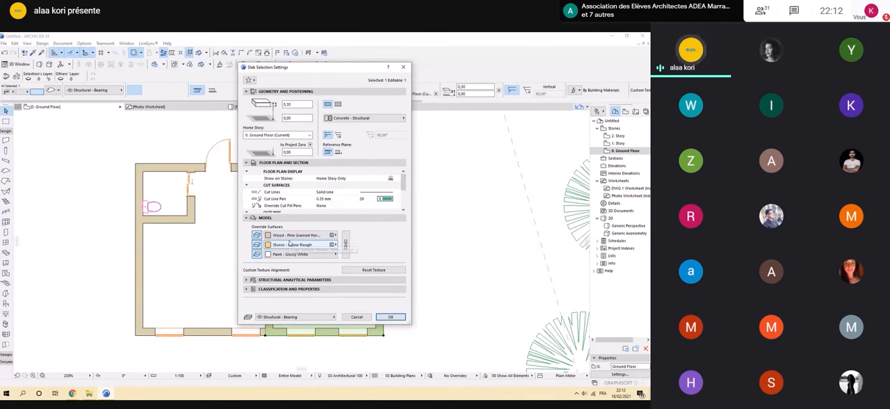
click(273, 236)
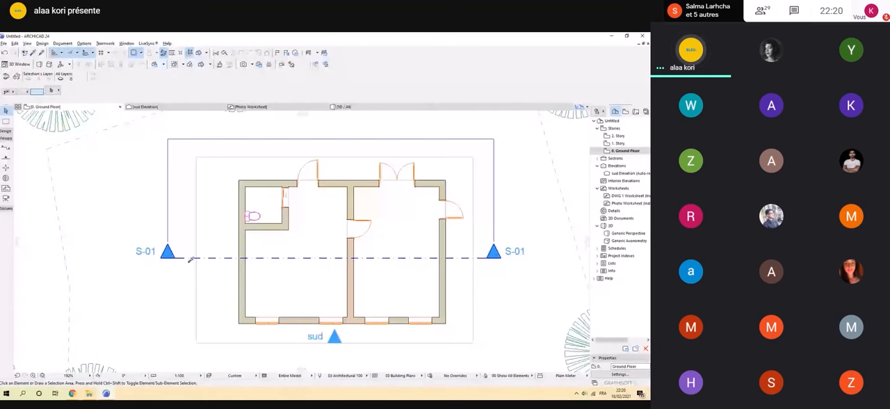
Apply the White Model with Shadows 3D style to the building's axonometric view.
alt+click(189, 258)
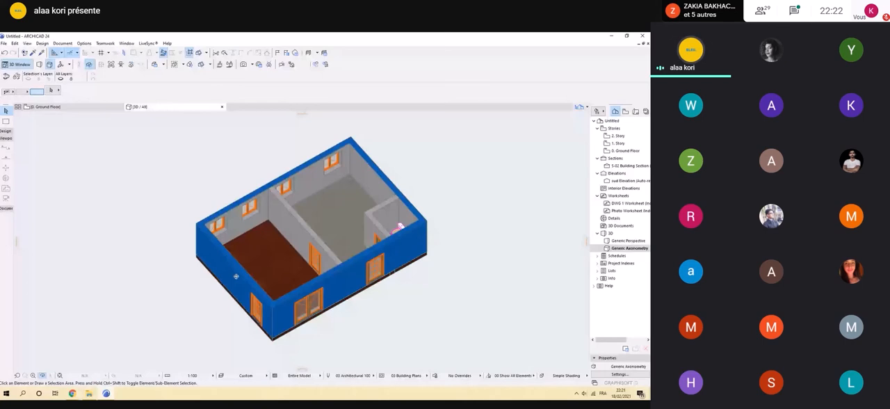
shift+middle_drag(236, 276, 333, 260)
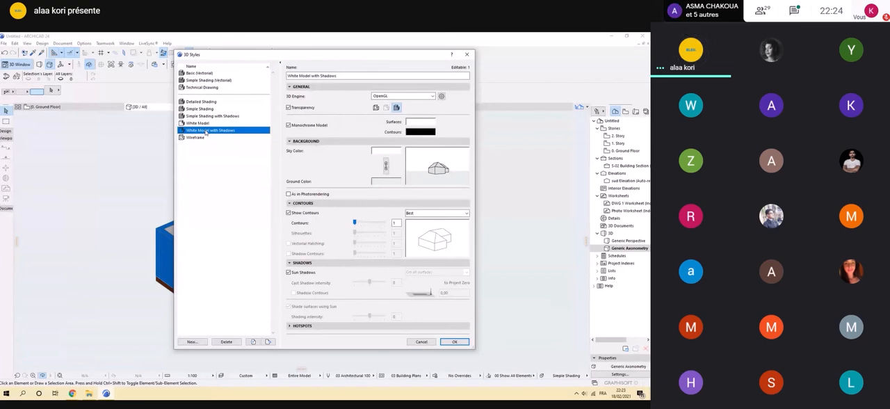
double_click(206, 130)
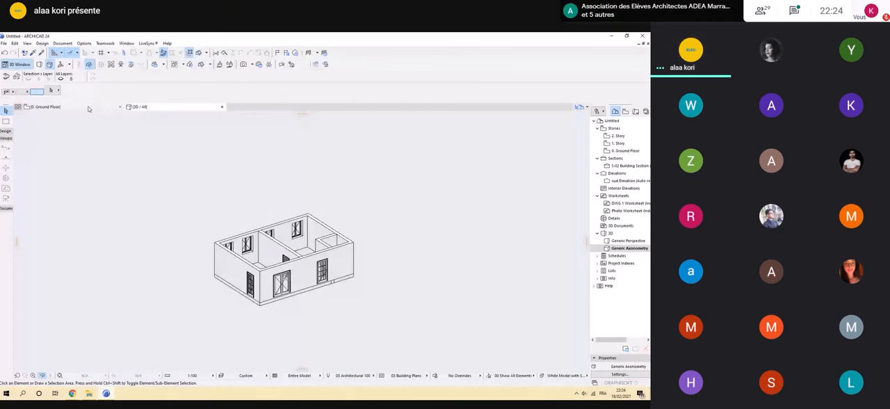
Open the A3 Landscape master layout from the layout book and examine its frame and title block.
click(88, 108)
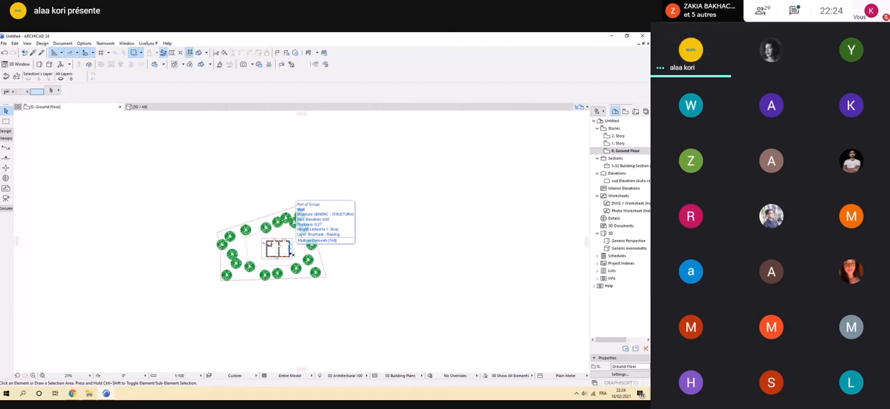
click(635, 112)
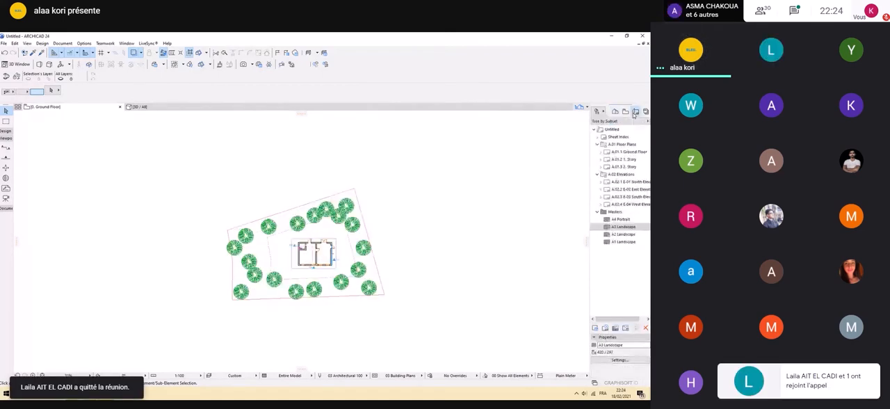
double_click(622, 227)
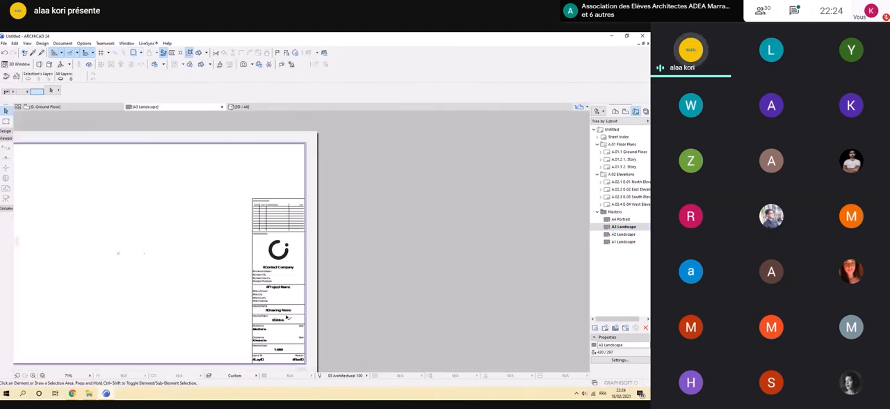
scroll(279, 212, up, 3)
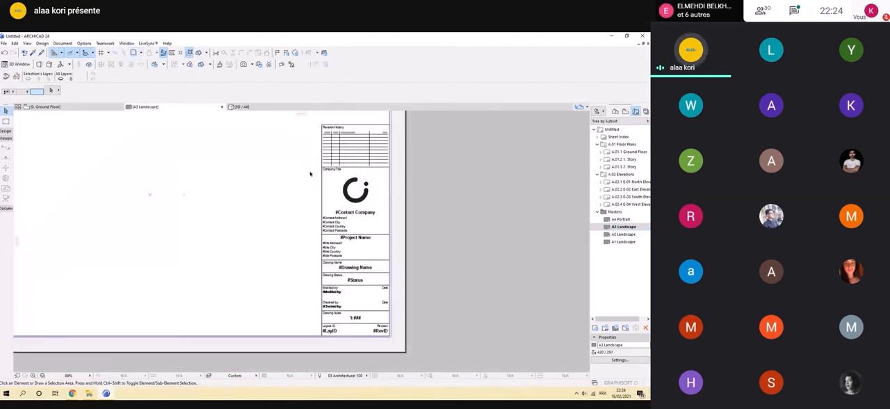
scroll(299, 198, down, 3)
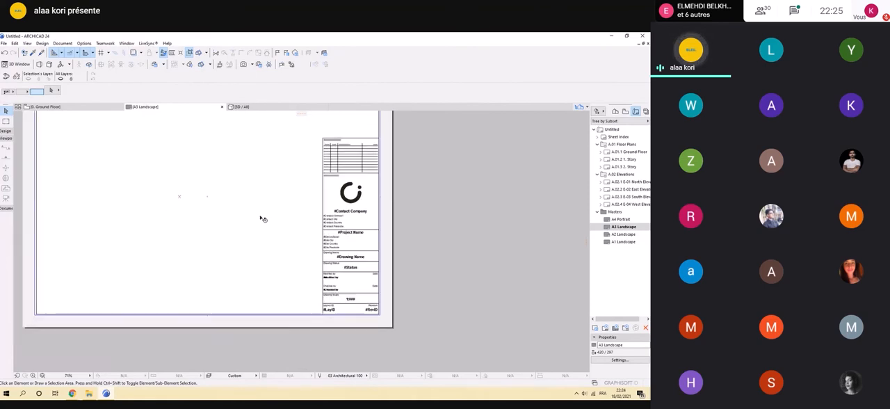
scroll(157, 176, down, 3)
scroll(107, 145, up, 3)
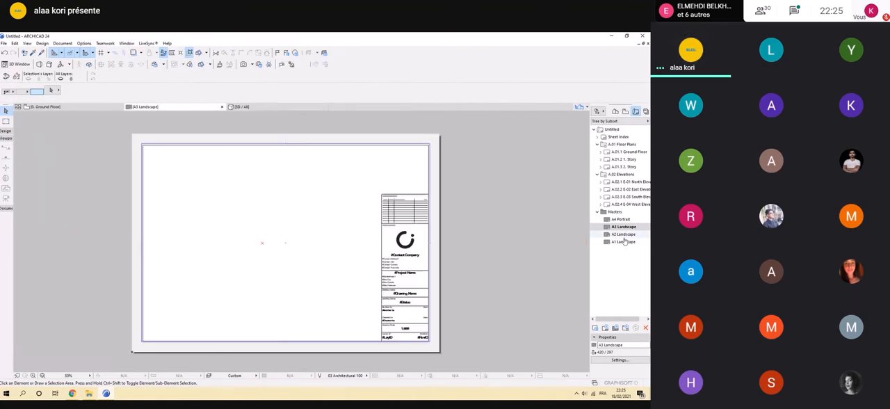
Start a new master layout with the A3 (ISO) - Metric landscape size and open its top margin for editing.
right_click(621, 229)
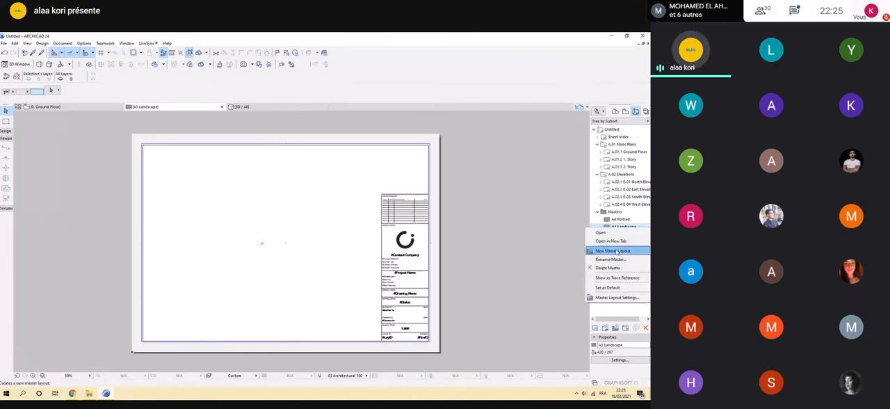
click(615, 252)
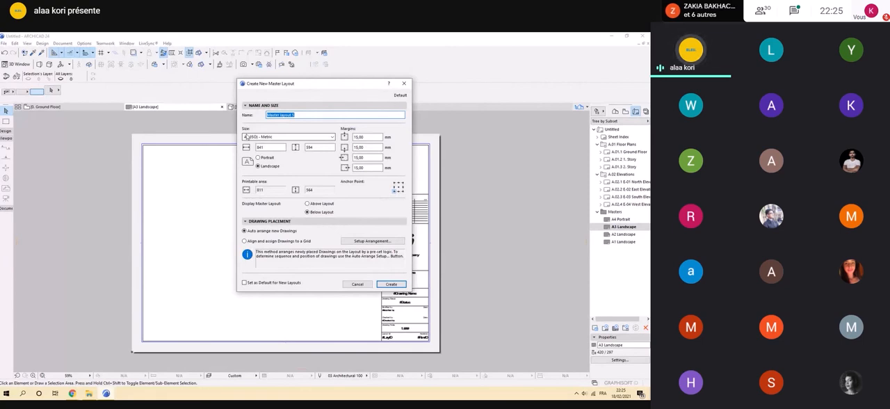
click(247, 137)
click(264, 165)
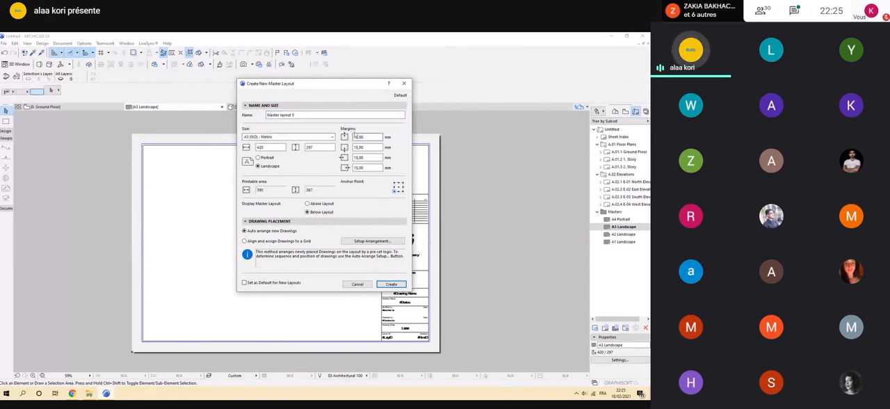
double_click(357, 136)
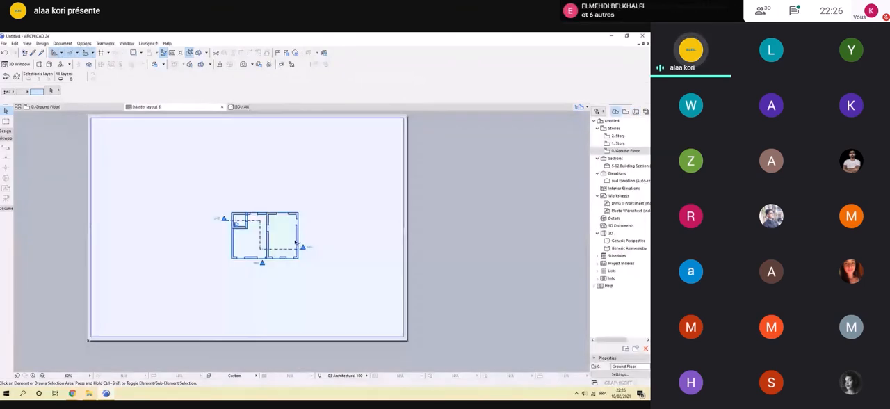
Undo the placement of the cropped floor plan on the A3 master layout and place the Ground Floor story there instead.
scroll(294, 240, down, 3)
click(295, 241)
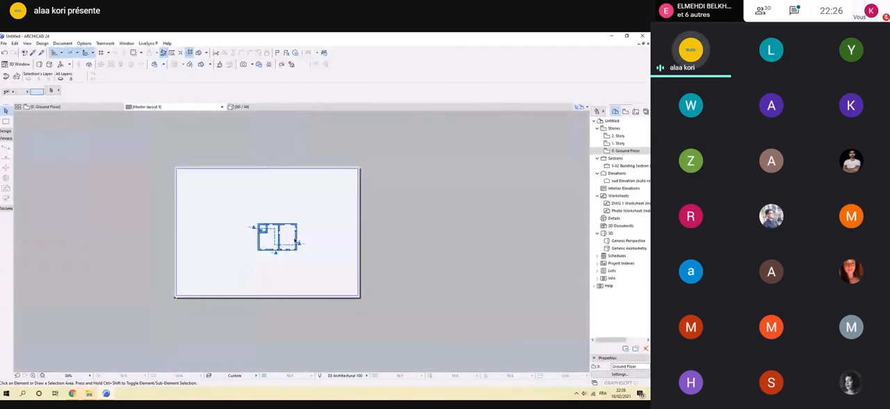
scroll(295, 241, down, 4)
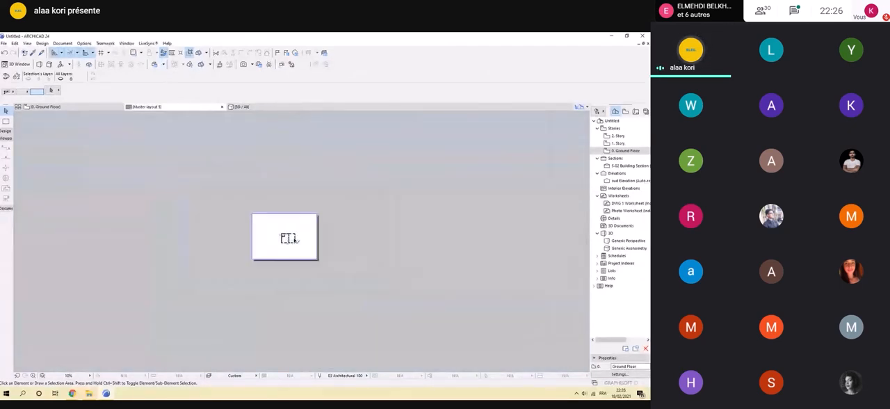
scroll(297, 240, up, 5)
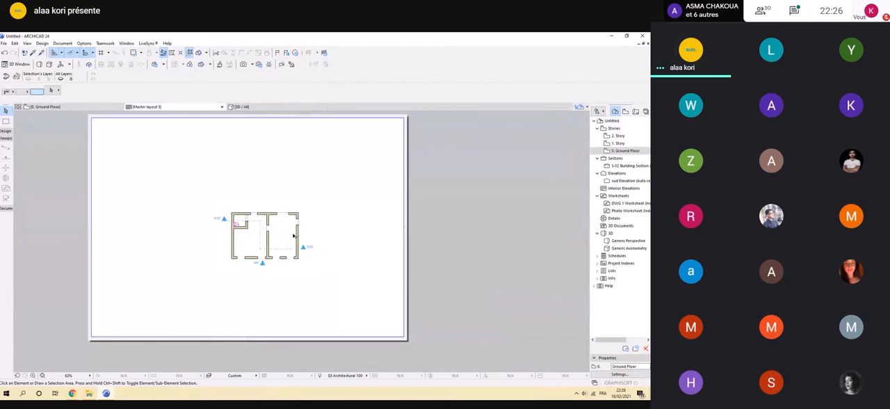
key(ctrl+z)
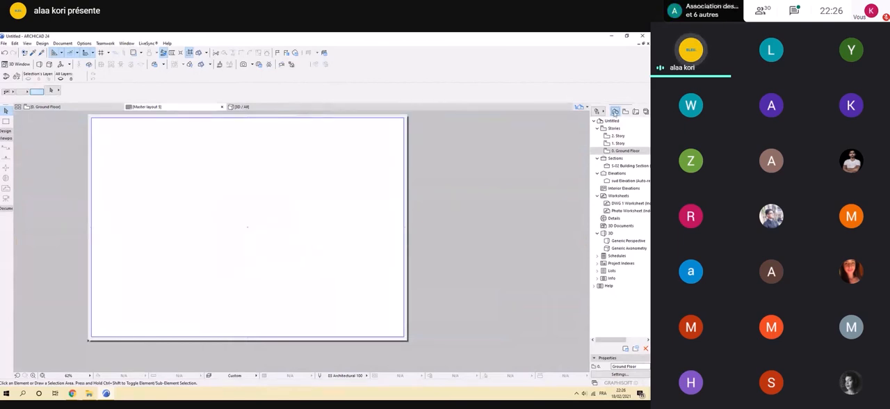
drag(618, 138, 241, 219)
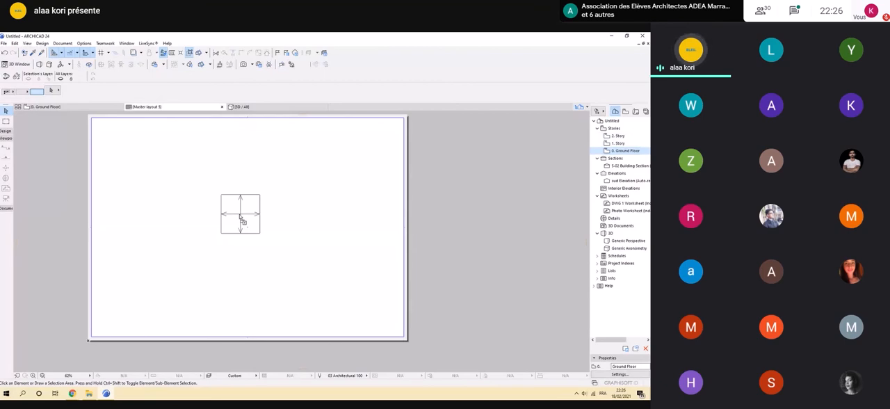
drag(242, 219, 242, 219)
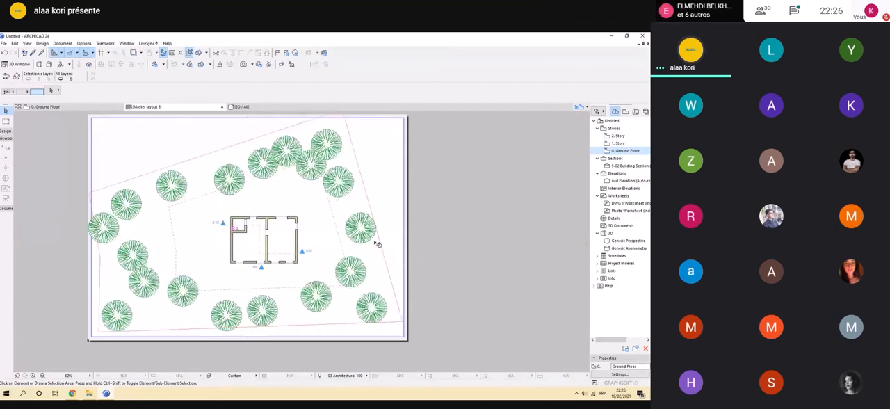
Examine how the placed Ground Floor drawing fits within the margins of the A3 master layout.
scroll(289, 237, down, 1)
scroll(132, 285, down, 3)
scroll(217, 299, up, 2)
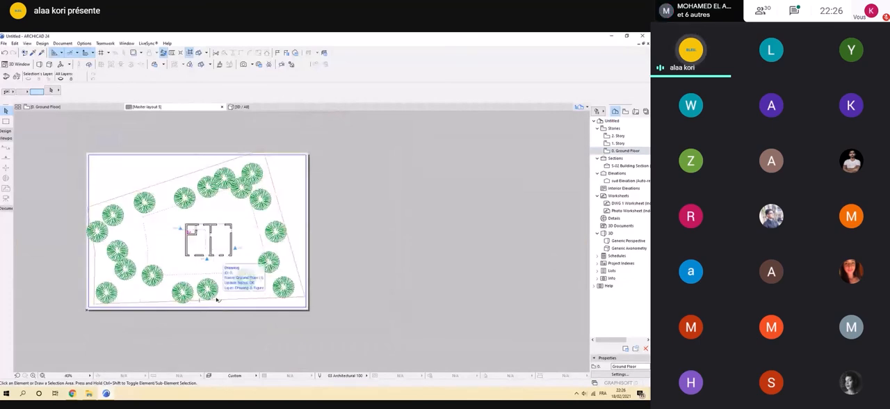
click(217, 299)
click(160, 333)
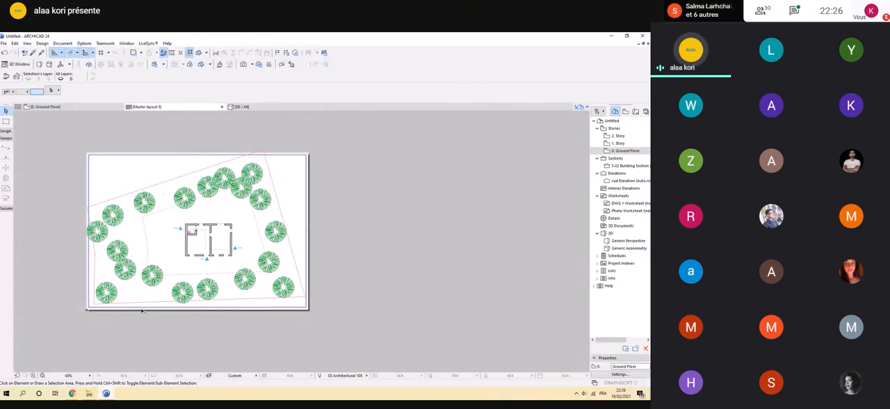
scroll(271, 148, up, 3)
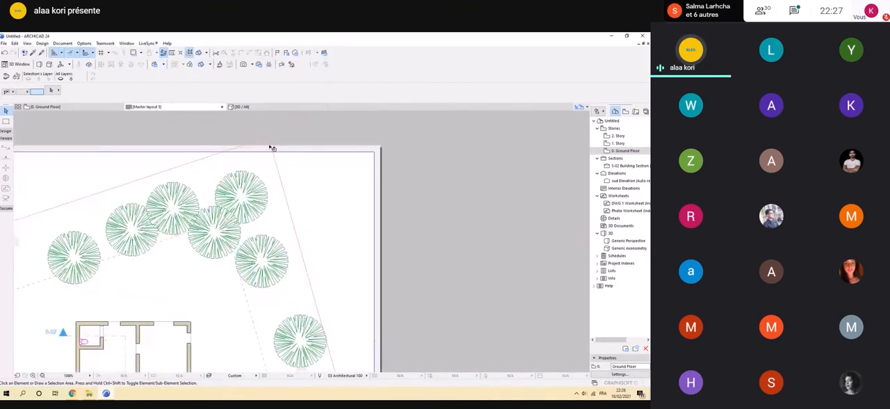
scroll(272, 148, down, 4)
scroll(259, 223, up, 2)
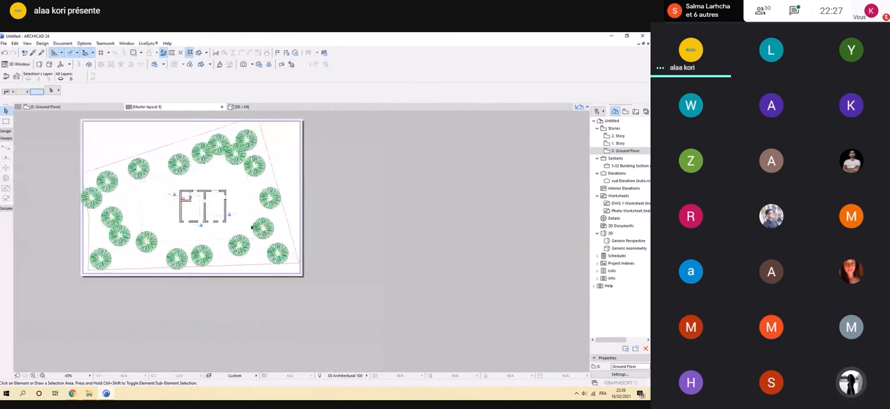
Select the Ground Floor drawing on the master layout and inspect how far its frame extends beyond the sheet.
click(260, 259)
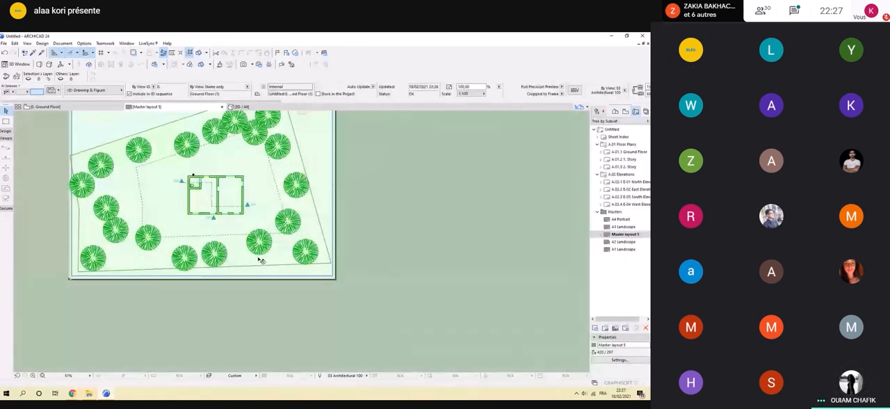
scroll(259, 260, down, 4)
scroll(110, 298, up, 2)
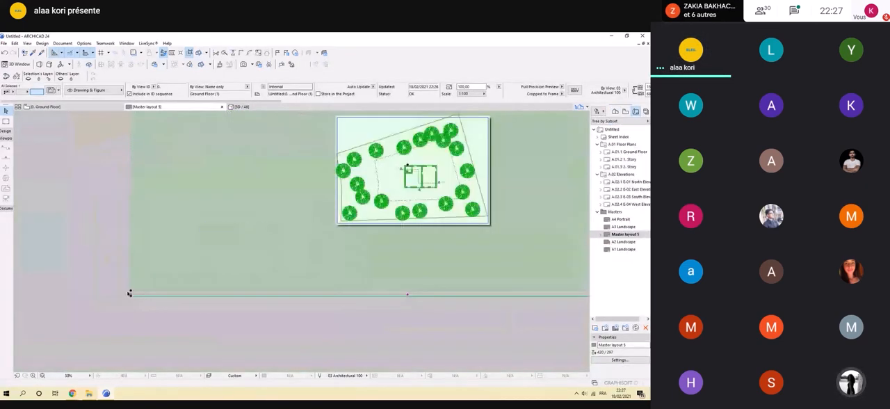
click(130, 294)
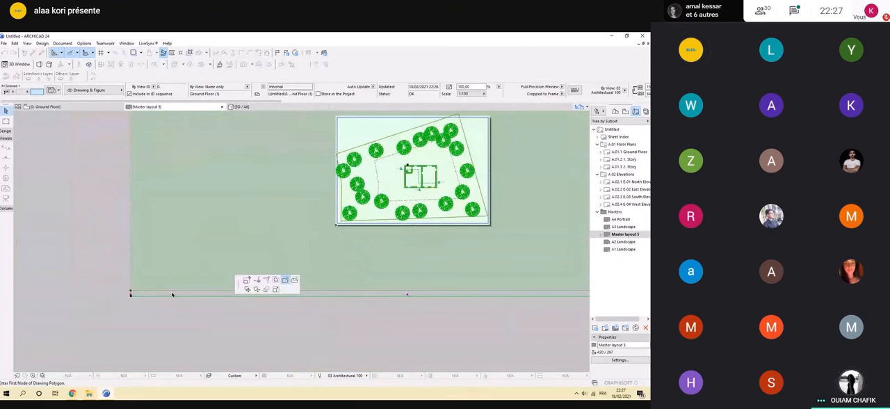
scroll(173, 294, down, 2)
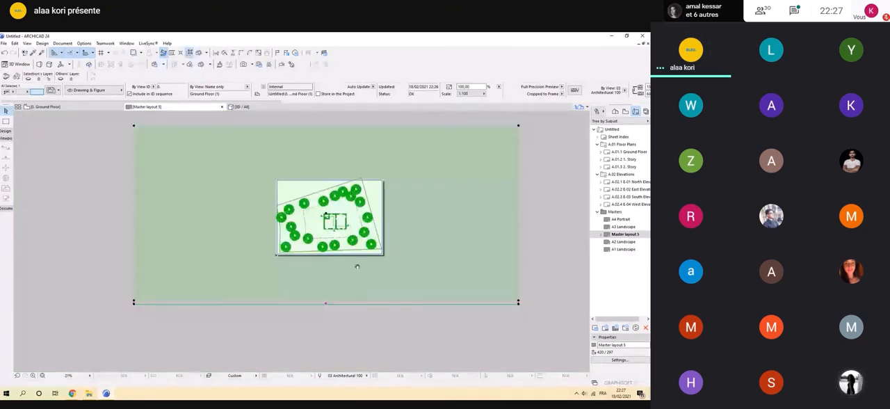
scroll(331, 275, down, 2)
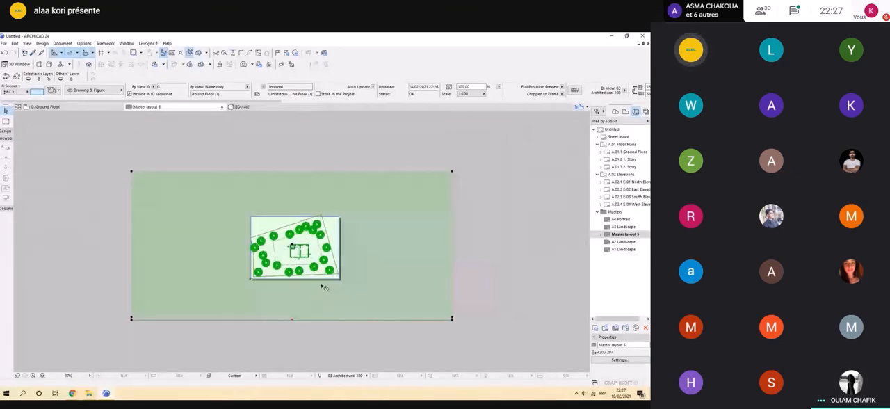
scroll(201, 290, up, 3)
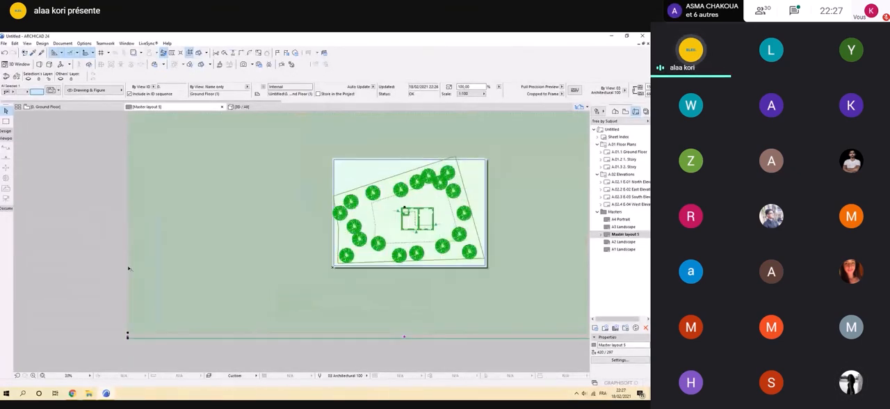
click(257, 263)
scroll(258, 259, down, 2)
scroll(188, 260, down, 2)
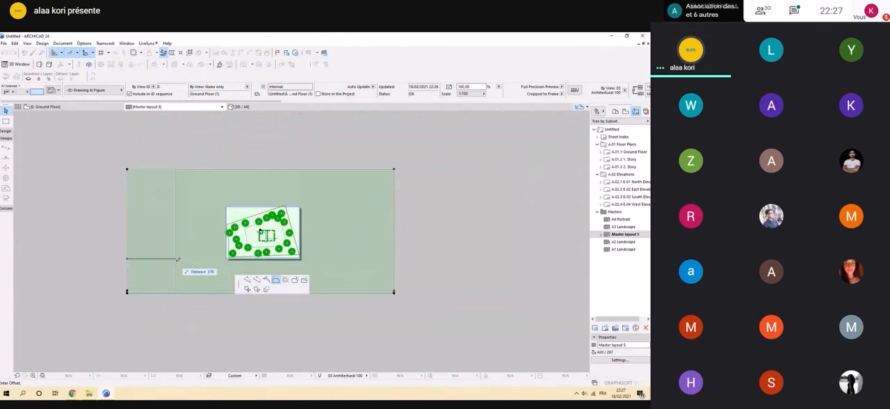
scroll(177, 279, up, 3)
scroll(179, 278, up, 1)
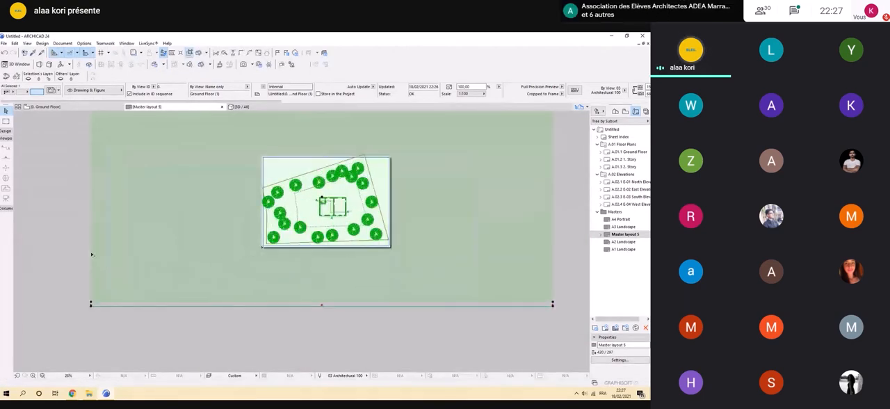
click(91, 253)
scroll(117, 255, down, 2)
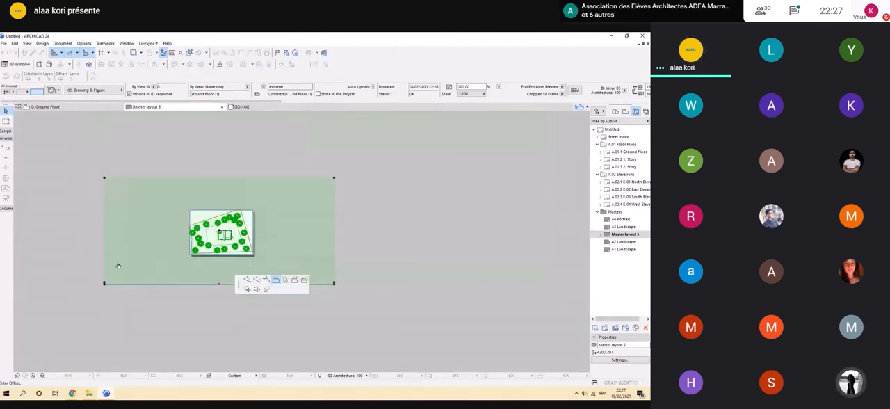
scroll(163, 270, up, 2)
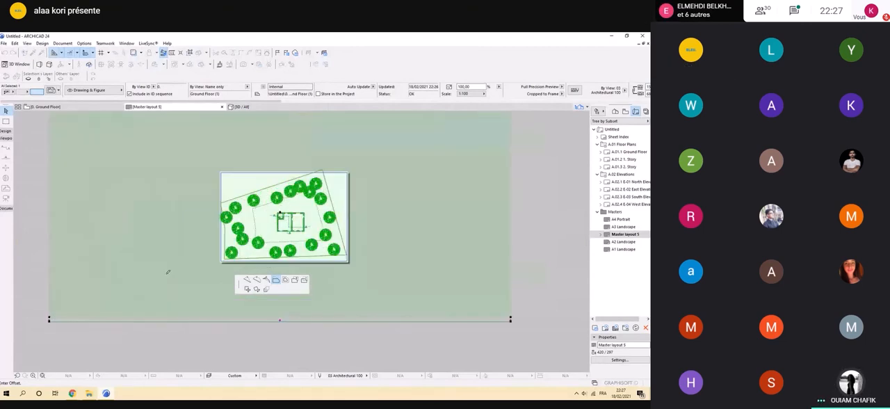
key(Escape)
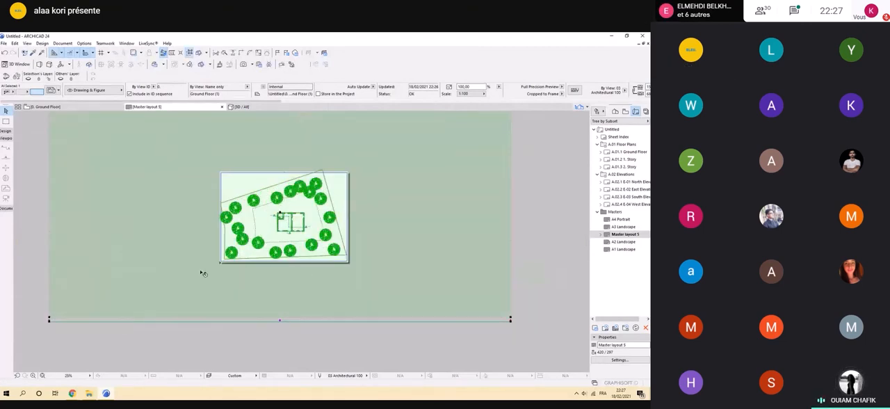
Examine the selected drawing's oversized frame against the A3 sheet and the site plan inside it.
scroll(297, 268, down, 1)
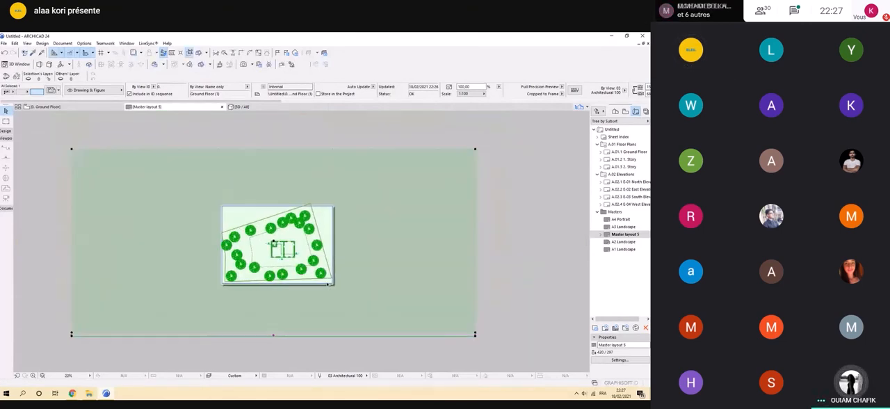
scroll(334, 278, up, 3)
scroll(340, 285, down, 3)
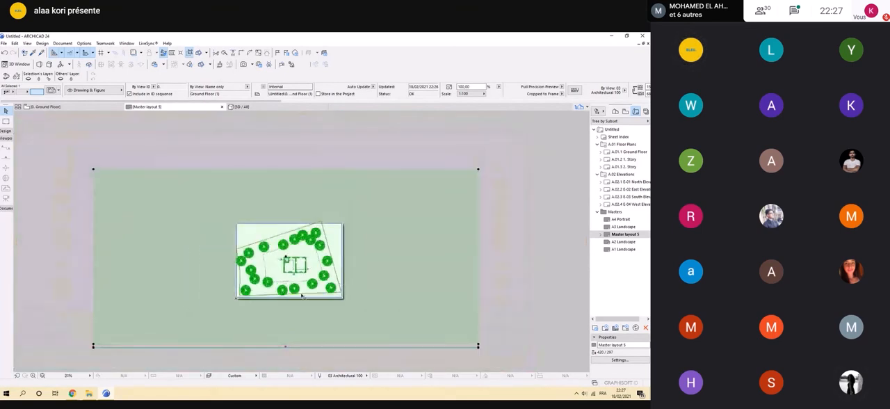
scroll(245, 307, up, 3)
scroll(358, 313, down, 1)
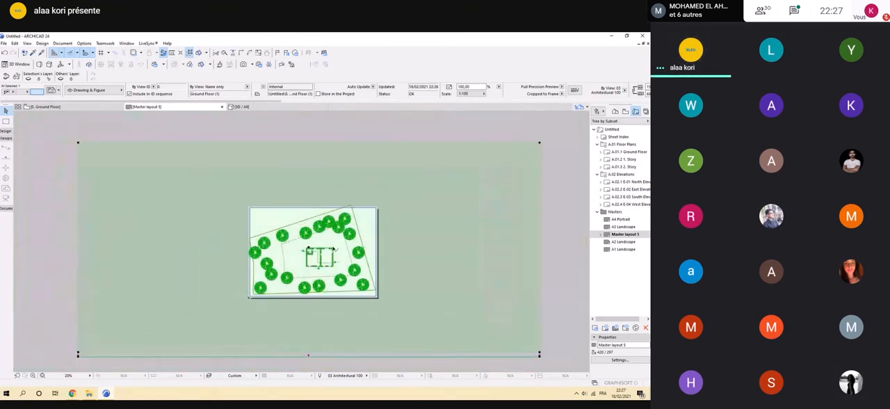
scroll(369, 292, up, 3)
middle_drag(380, 302, 363, 308)
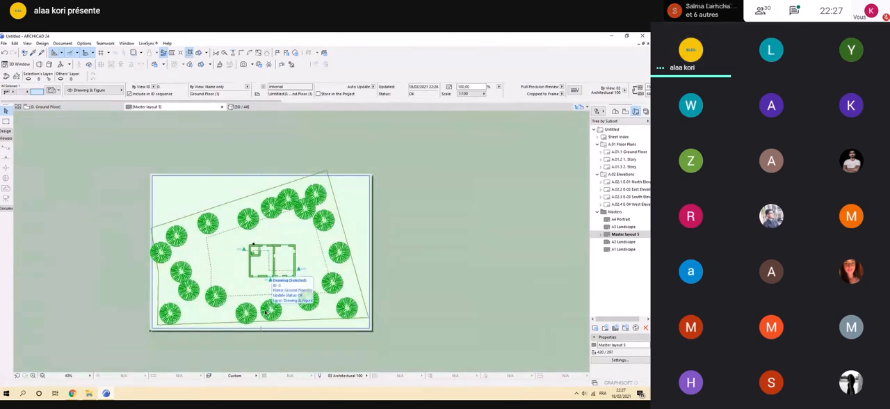
scroll(267, 313, down, 5)
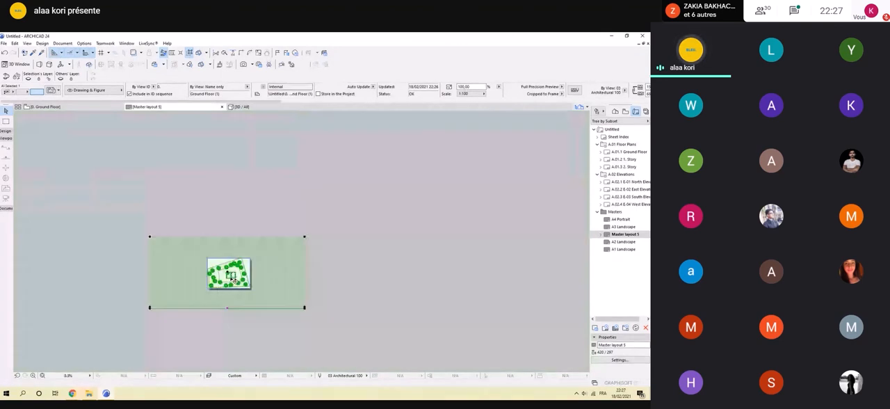
scroll(149, 271, up, 5)
scroll(145, 190, down, 3)
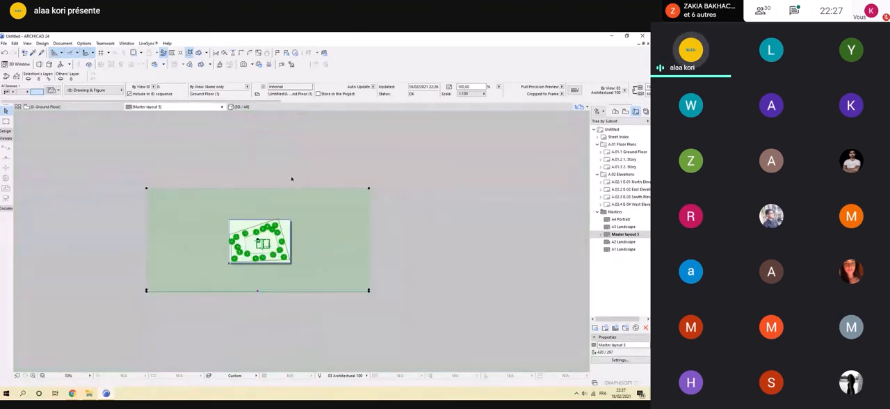
Crop the Ground Floor drawing by offsetting the left and top edges of its frame close to the A3 sheet.
click(147, 225)
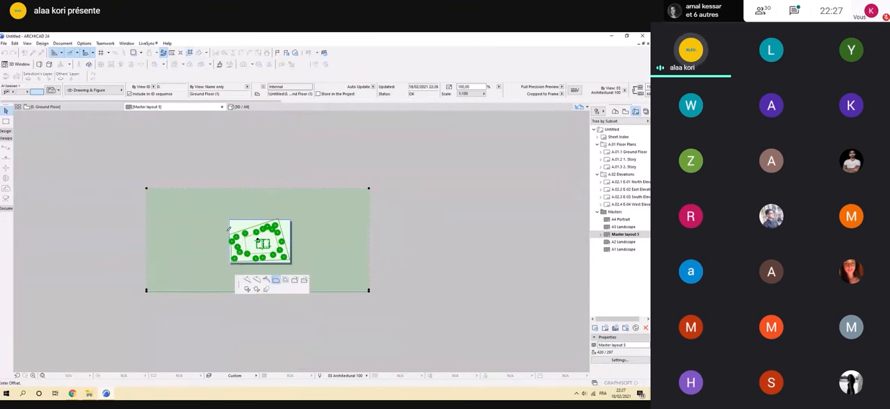
scroll(228, 230, up, 1)
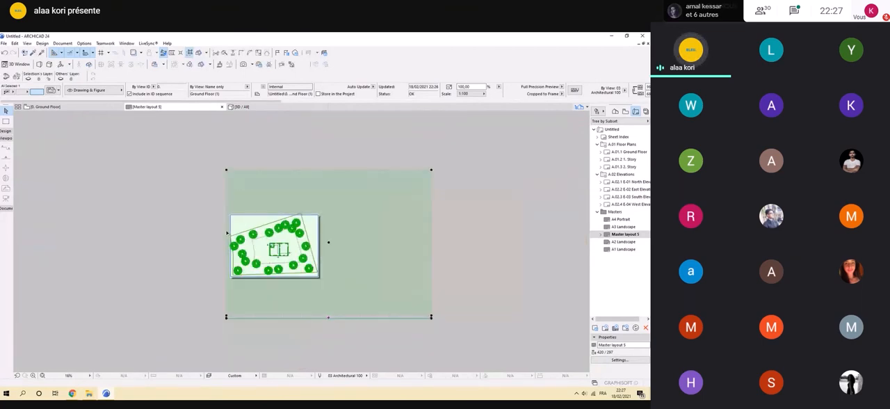
scroll(227, 233, down, 2)
click(247, 196)
click(247, 218)
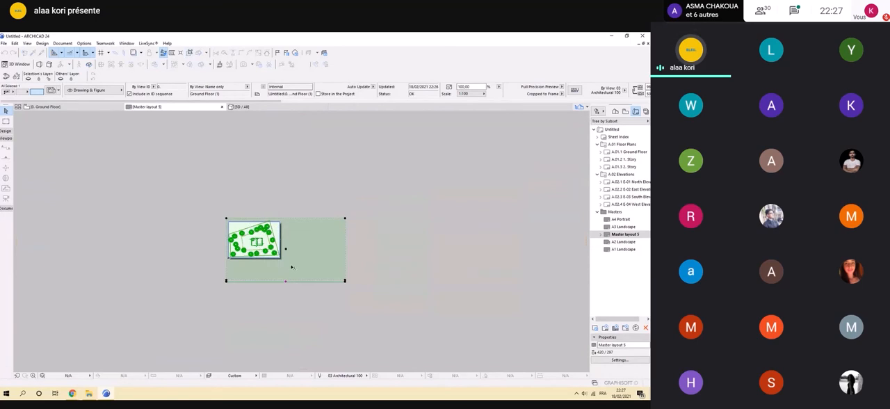
Offset the right and bottom edges of the drawing's frame in close to the A3 sheet, and deselect the drawing.
scroll(292, 267, up, 2)
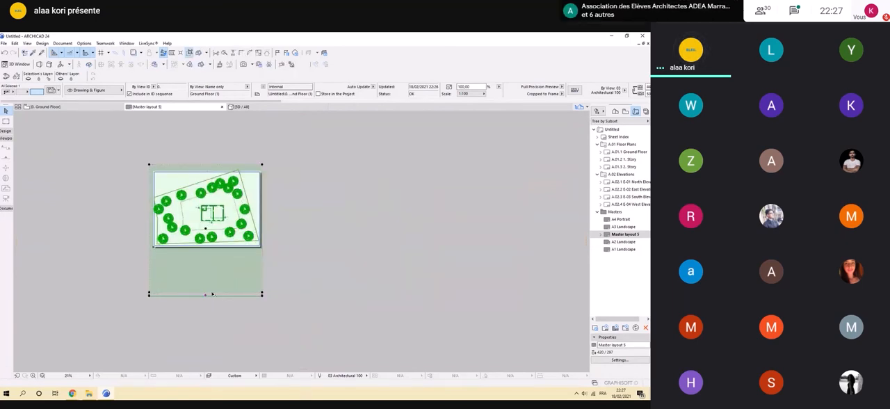
click(211, 292)
click(219, 247)
click(102, 294)
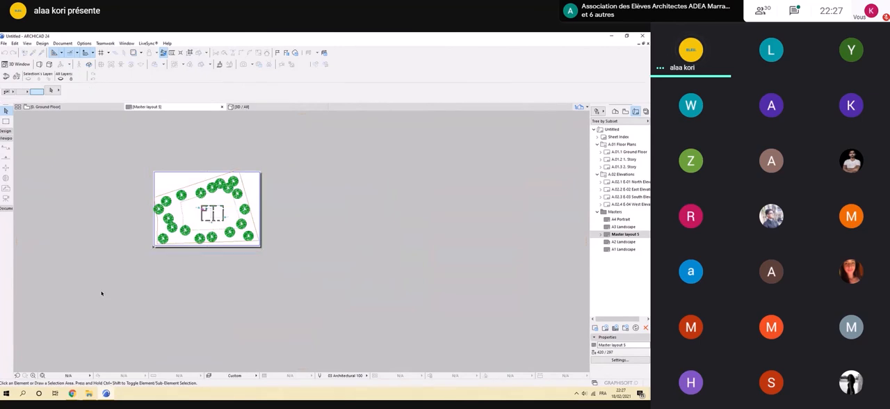
Rotate the Ground Floor drawing about the site boundary's lower-left corner until the lower boundary line runs horizontally, and deselect it.
scroll(202, 228, up, 2)
mouse_move(202, 229)
middle_down()
mouse_move(301, 237)
mouse_move(225, 282)
middle_up()
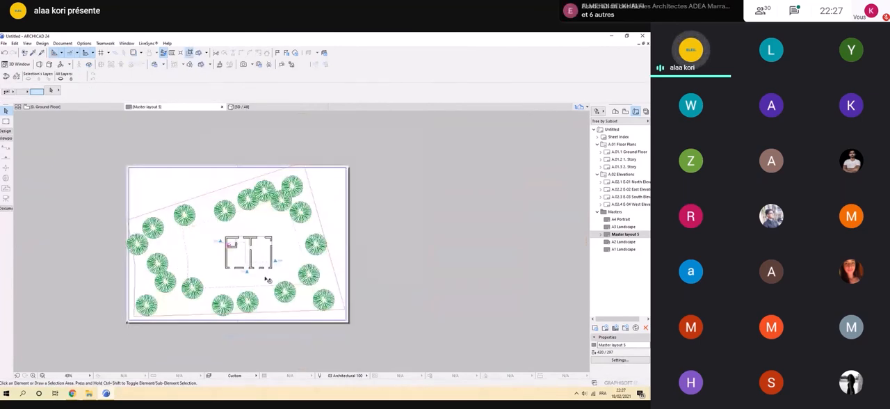
click(215, 278)
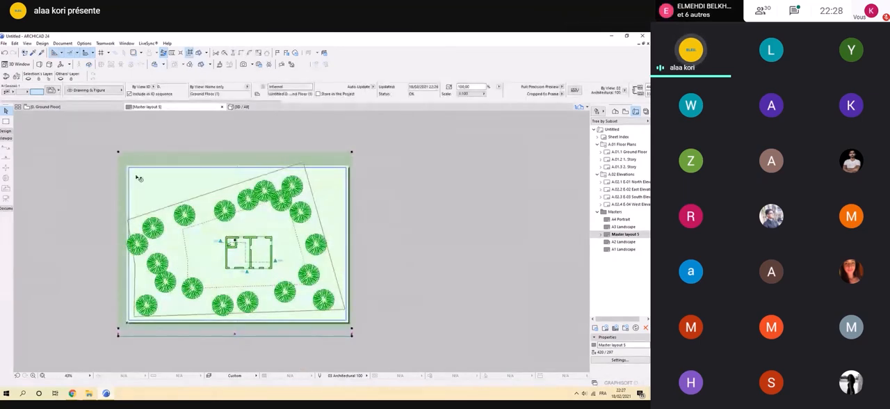
click(119, 152)
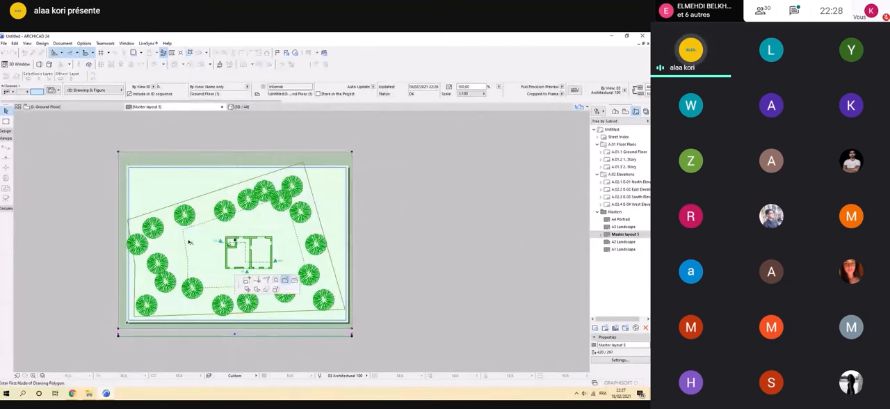
click(257, 289)
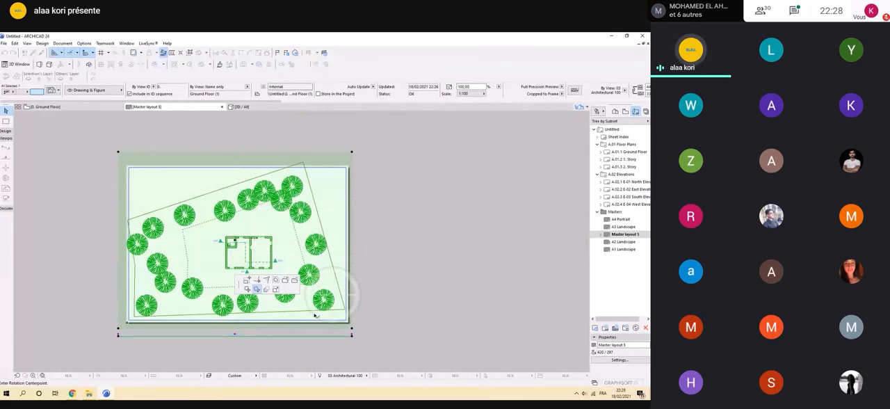
scroll(132, 321, up, 3)
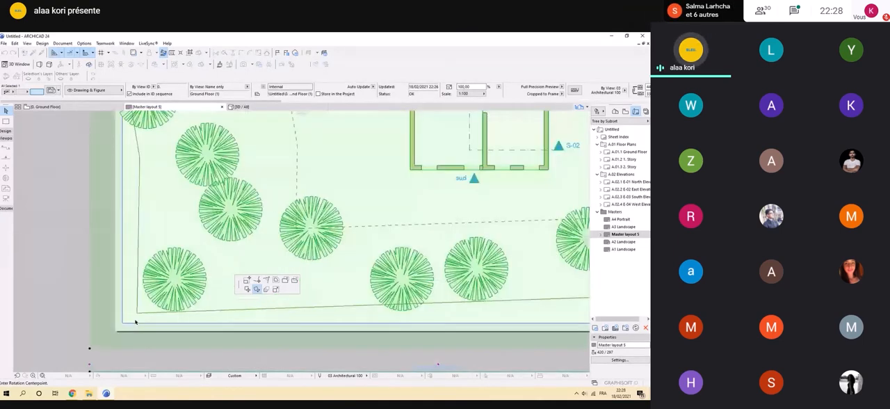
scroll(135, 321, down, 3)
scroll(275, 324, up, 3)
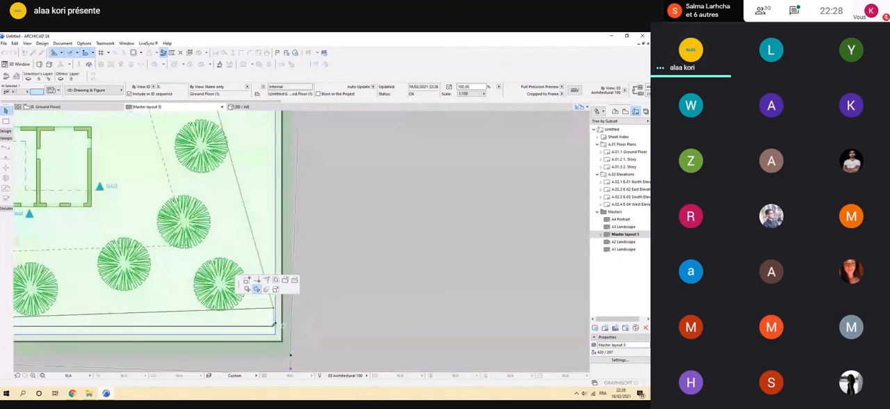
scroll(274, 324, down, 3)
scroll(273, 328, down, 4)
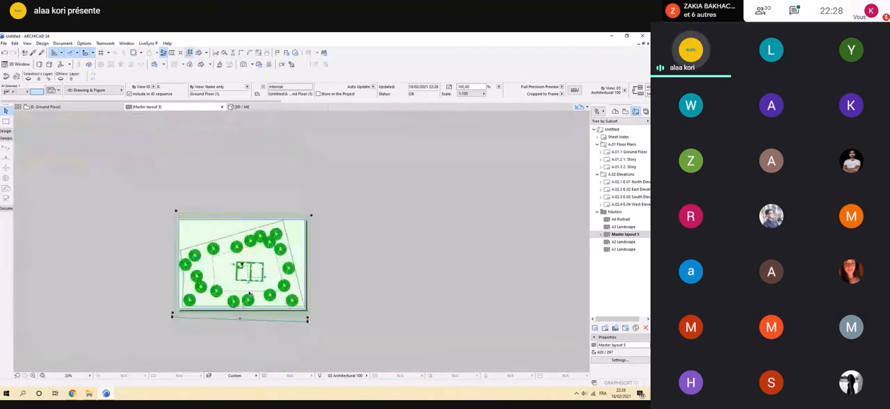
scroll(249, 293, up, 3)
scroll(410, 170, down, 2)
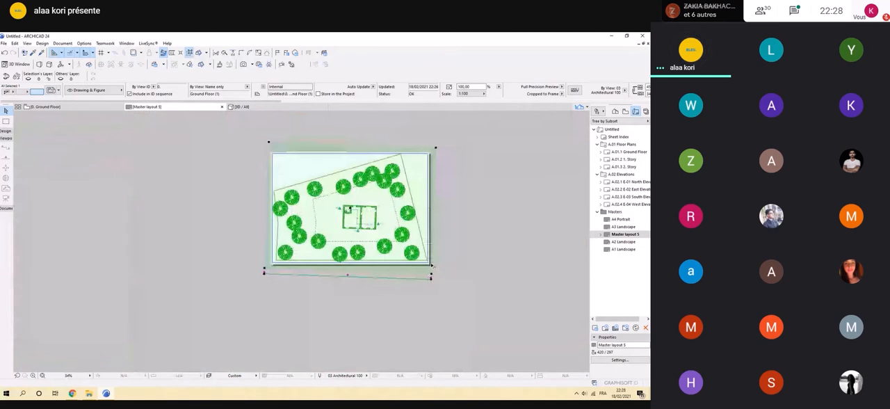
scroll(265, 245, up, 4)
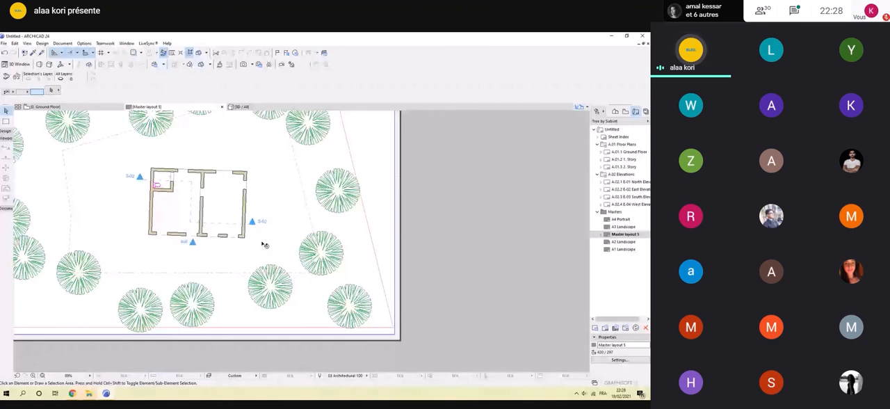
Start saving the layout as a PDF on the desktop (Bureau), accepting A3 landscape page options with 5 mm margins.
scroll(264, 245, down, 3)
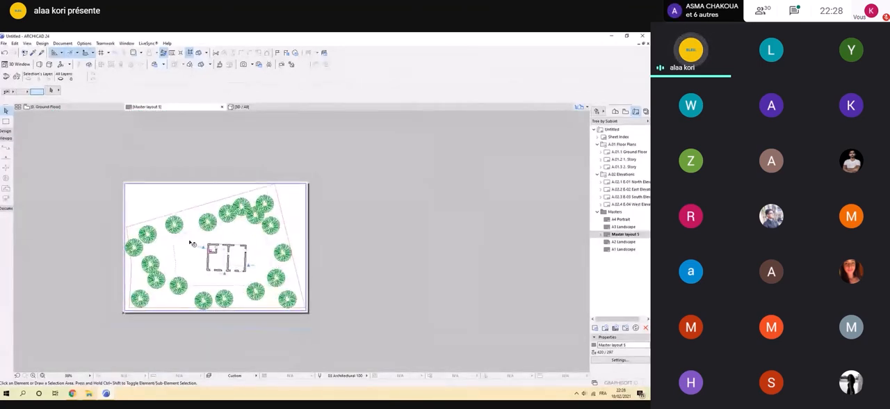
middle_drag(192, 243, 233, 237)
scroll(233, 238, up, 2)
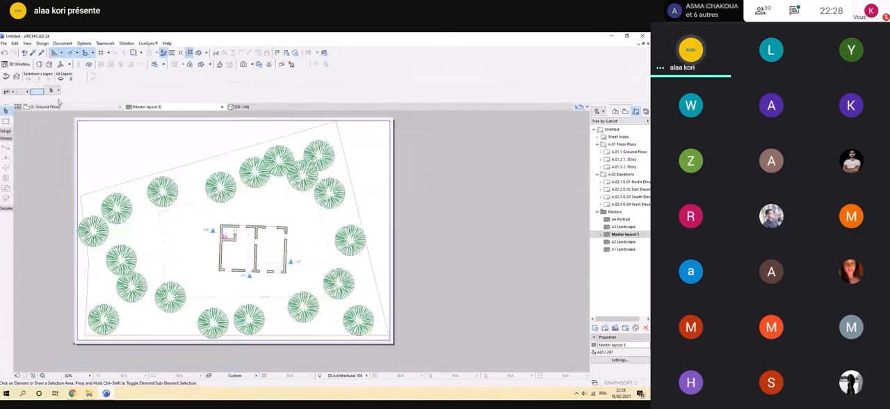
click(3, 44)
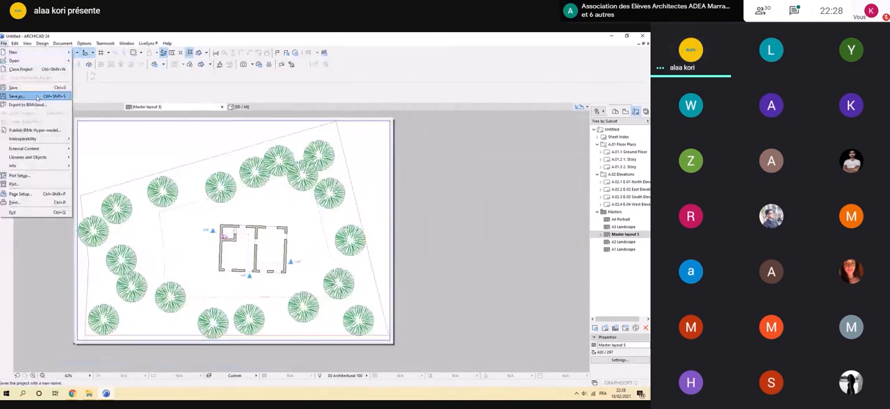
click(37, 96)
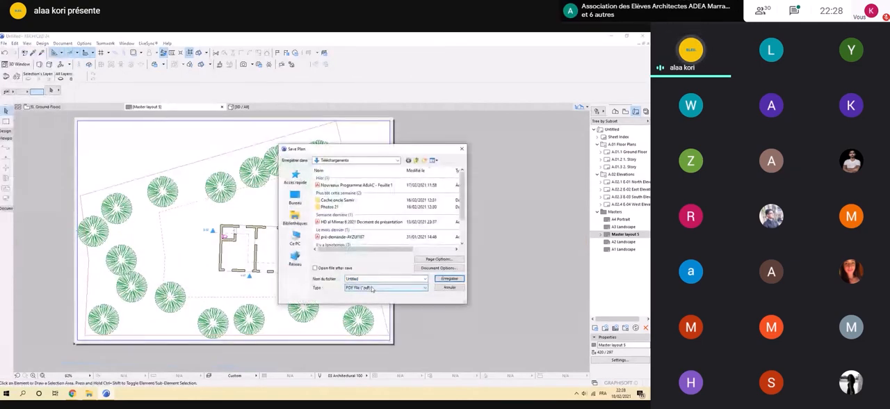
click(299, 198)
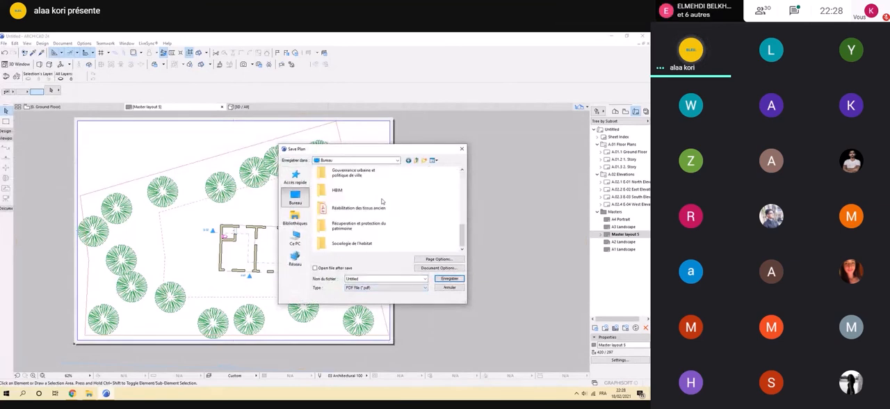
click(439, 259)
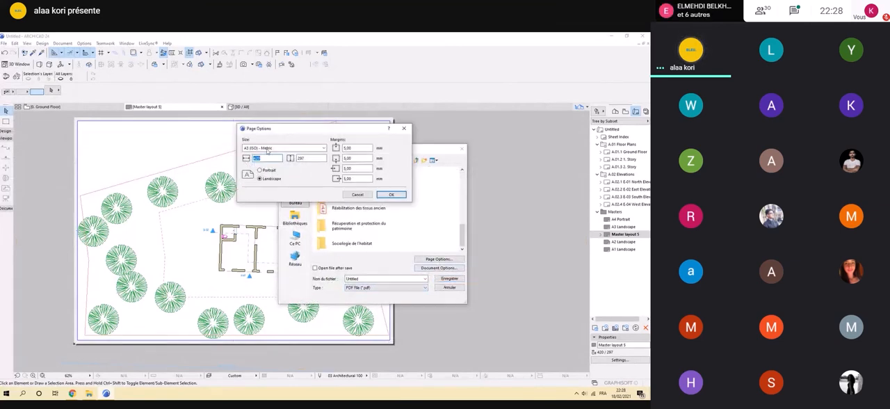
click(393, 196)
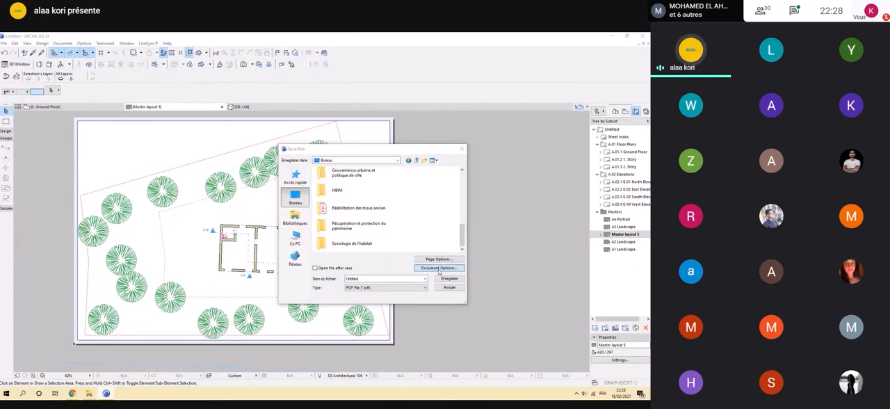
Review the colour modes in the PDF document options and accept the settings for the entire layout.
click(439, 269)
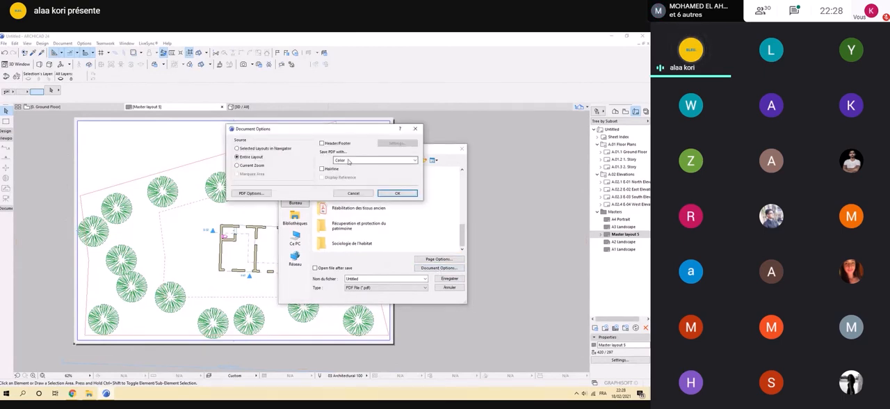
click(348, 161)
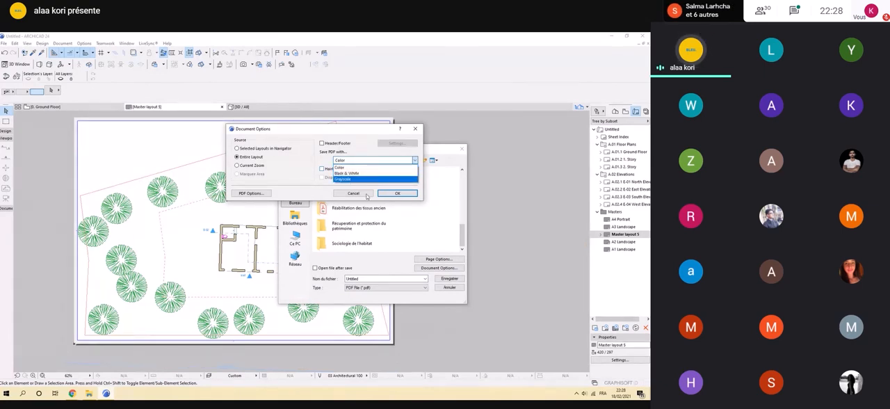
click(320, 189)
click(387, 195)
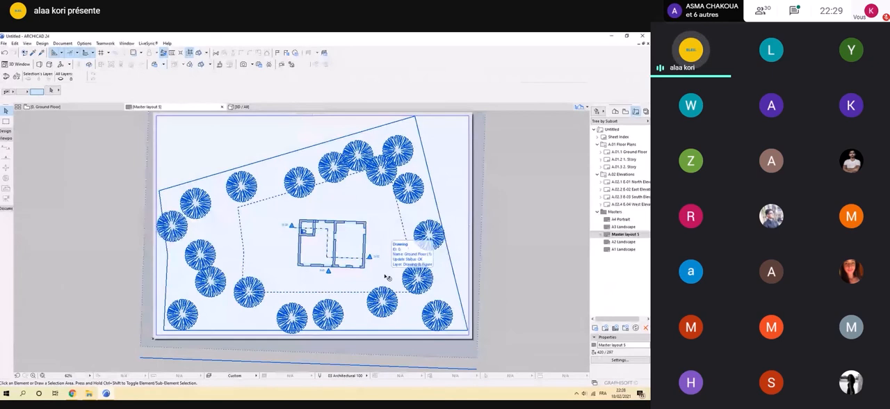
Examine the Ground Floor drawing on the master layout and compare it with the Ground Floor plan view.
scroll(388, 278, up, 1)
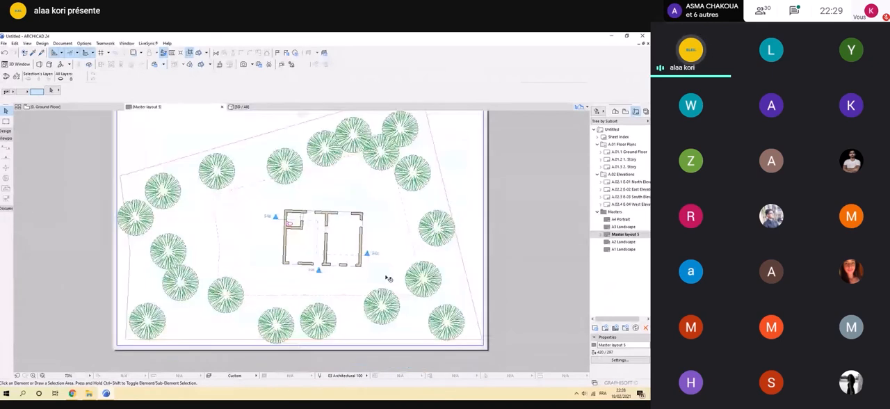
click(404, 174)
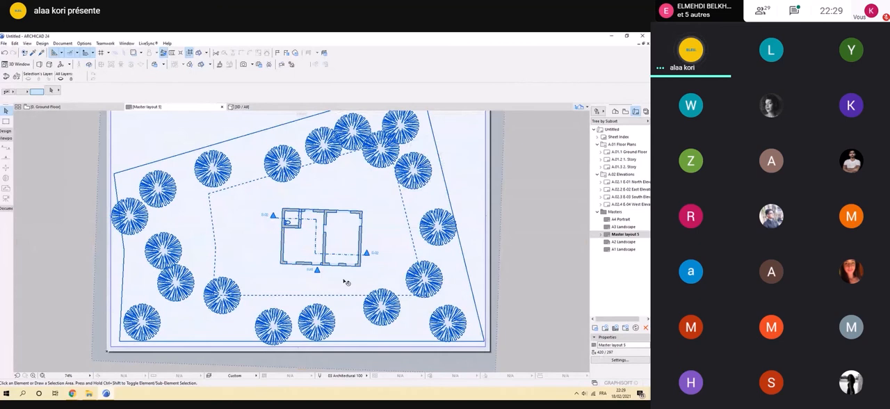
click(505, 219)
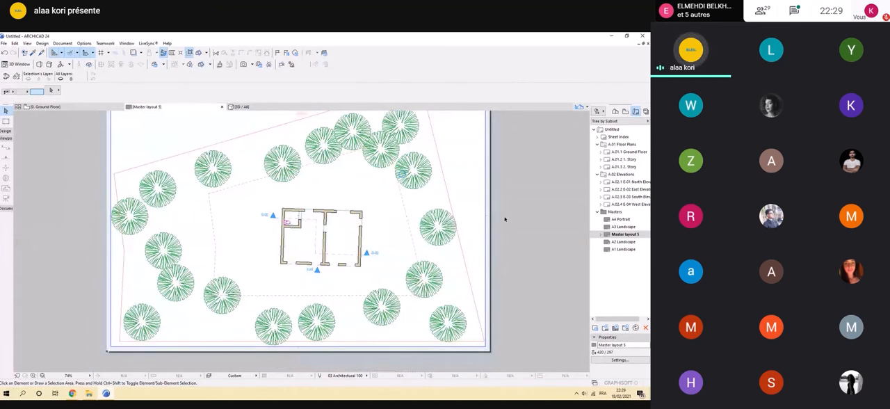
scroll(235, 240, down, 3)
scroll(235, 239, up, 1)
click(69, 107)
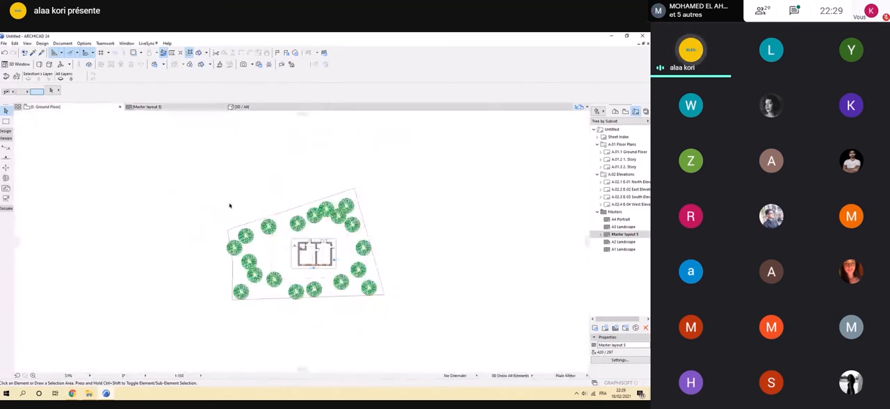
scroll(307, 243, up, 3)
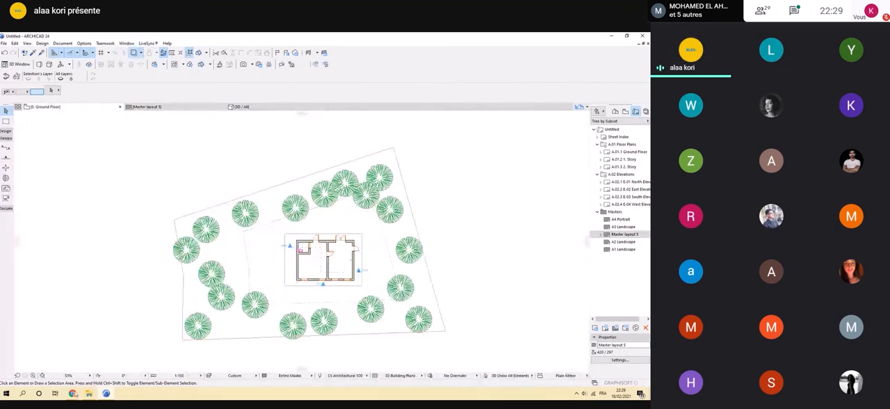
Switch to the Google Meet call in Chrome, look through the participant list and read the meeting chat.
mouse_move(73, 393)
click(35, 361)
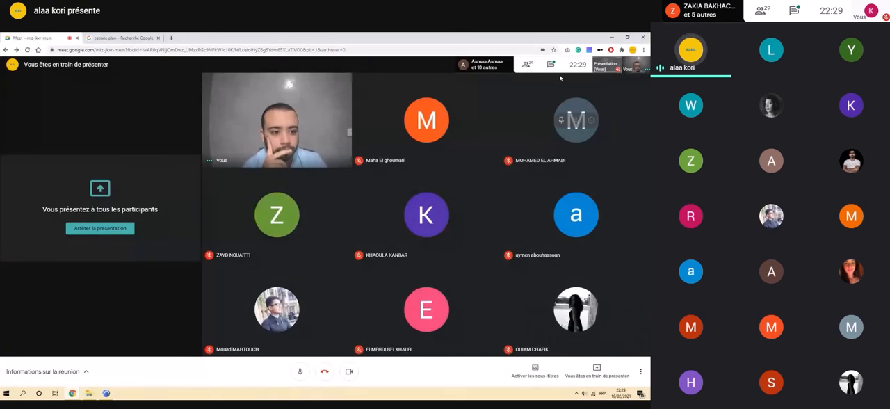
click(534, 66)
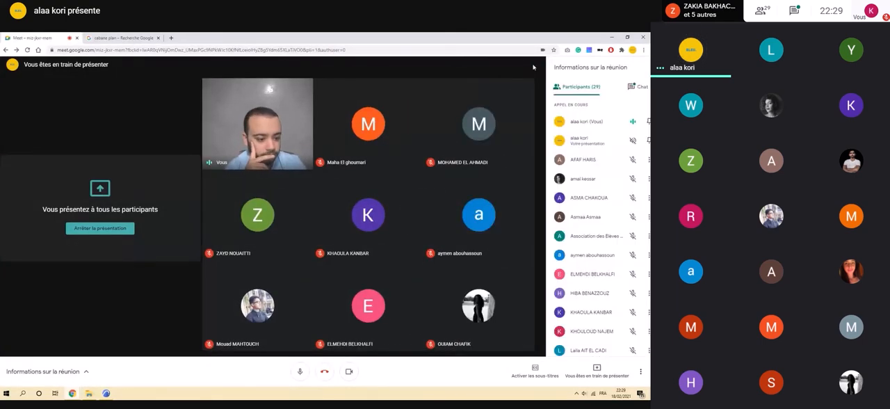
scroll(556, 129, down, 3)
scroll(555, 130, down, 1)
scroll(556, 133, down, 5)
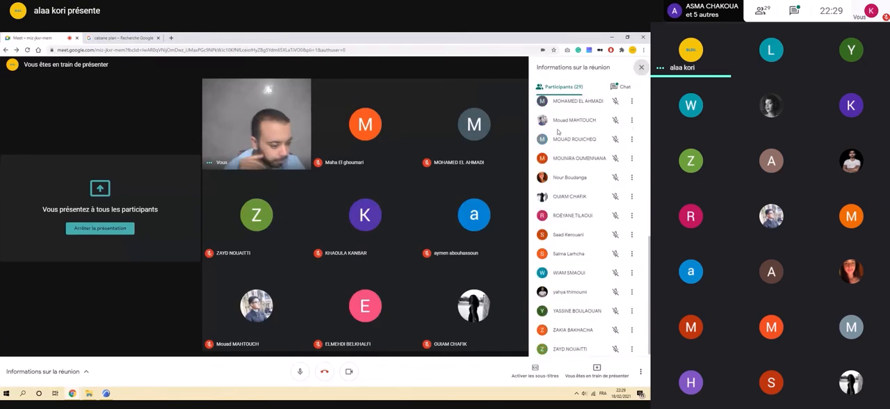
scroll(564, 146, up, 10)
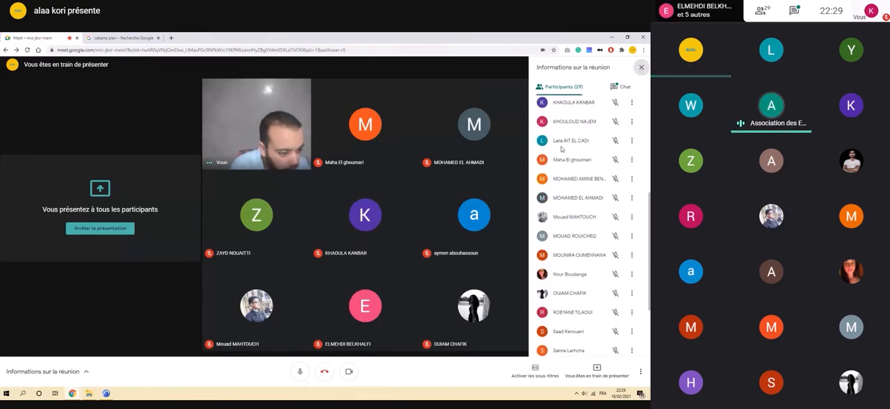
scroll(614, 123, down, 1)
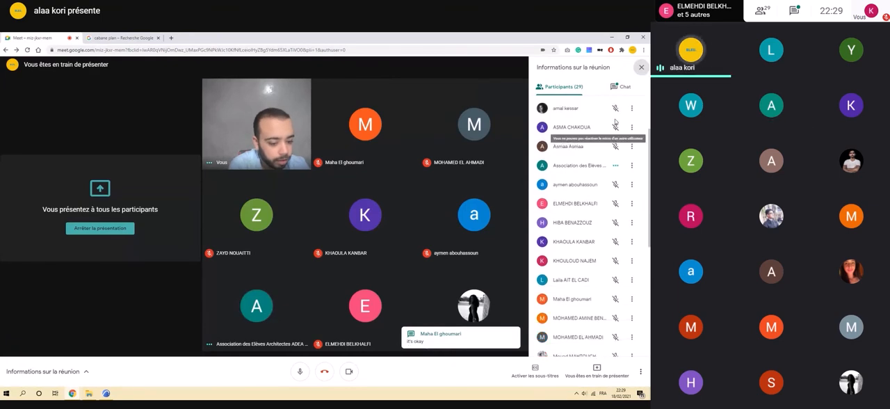
scroll(615, 122, down, 5)
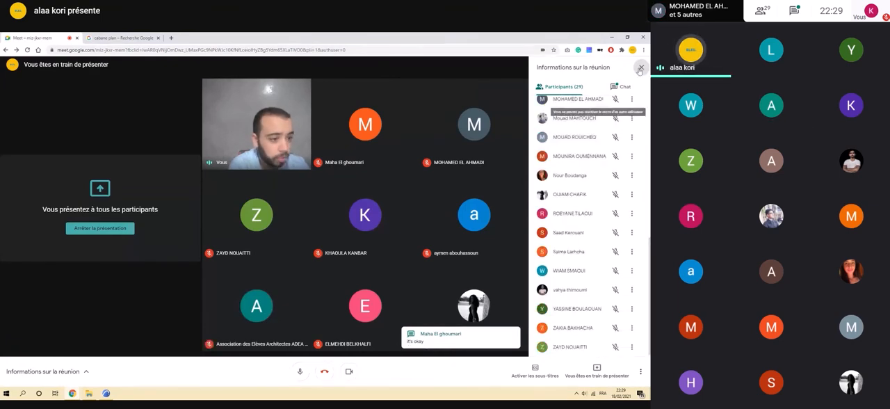
click(624, 90)
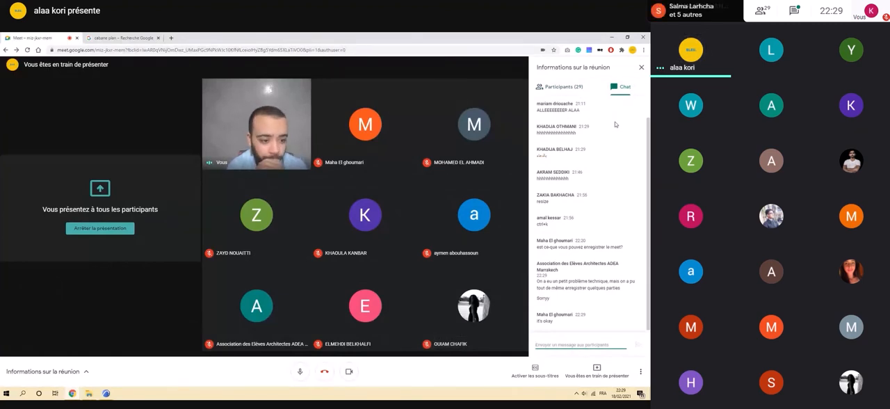
click(641, 67)
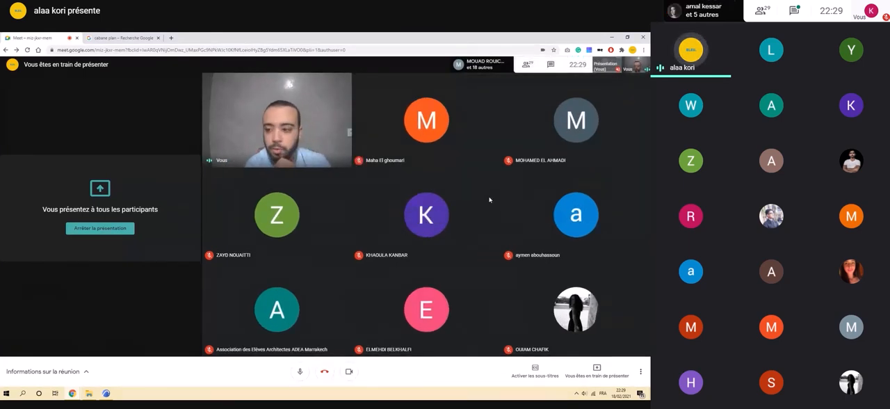
Search Google Images for "masque solaire architecture" in place of the cabin plan search.
click(132, 37)
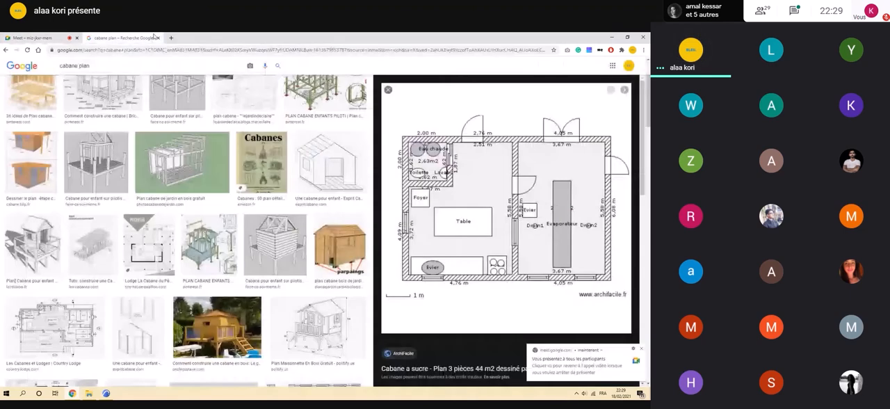
drag(94, 67, 27, 76)
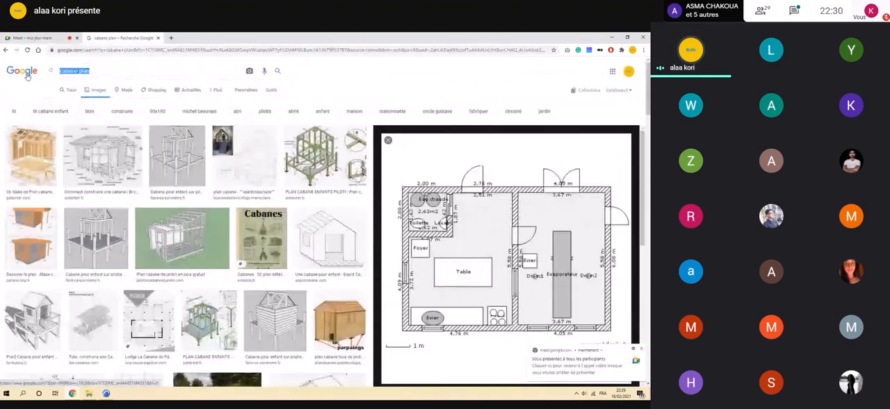
text(masque sola)
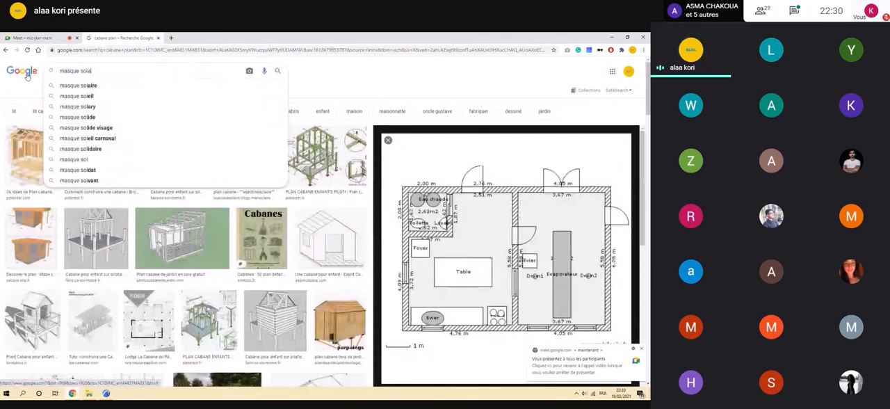
text(ire a)
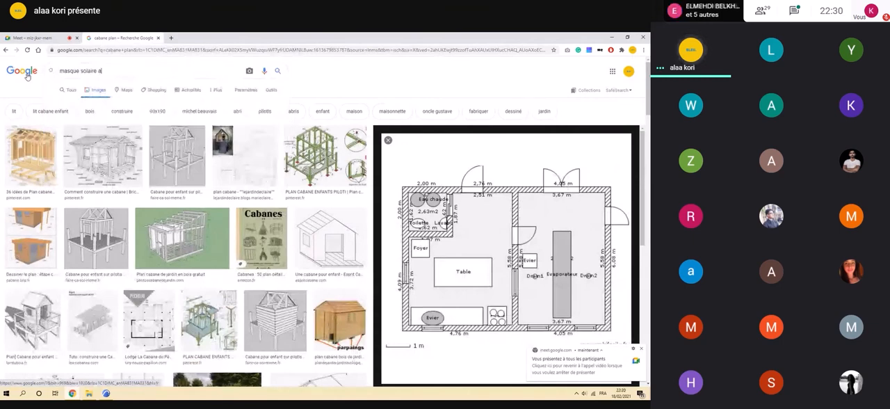
text(rchite)
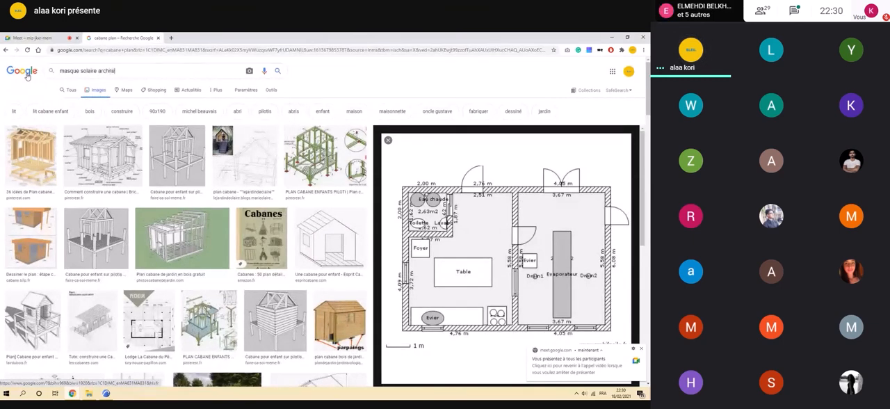
text(cture)
key(Return)
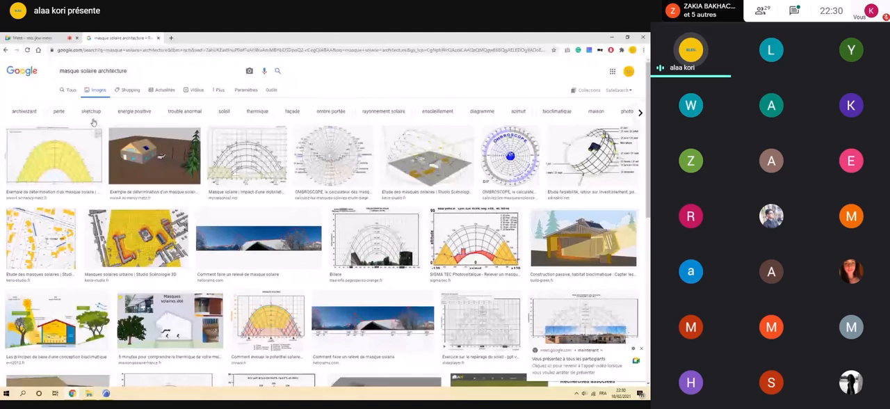
Browse the solar mask images and preview the 3D sun-path study "Etude des masques solaires" from Studio Scénologie 3D.
scroll(159, 167, down, 2)
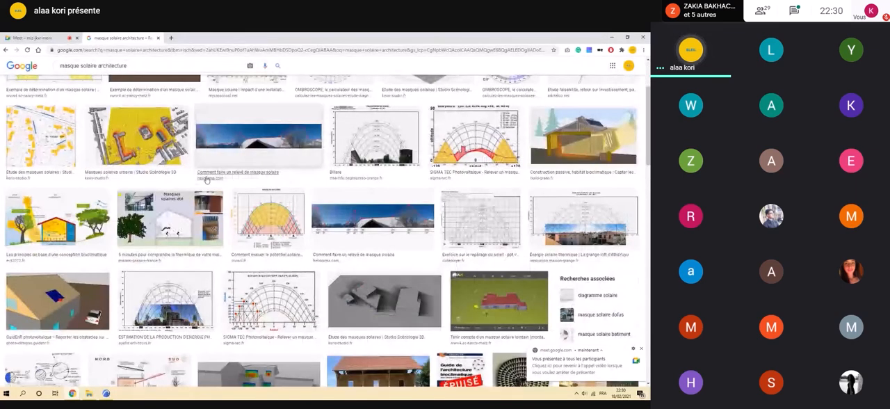
scroll(207, 181, down, 1)
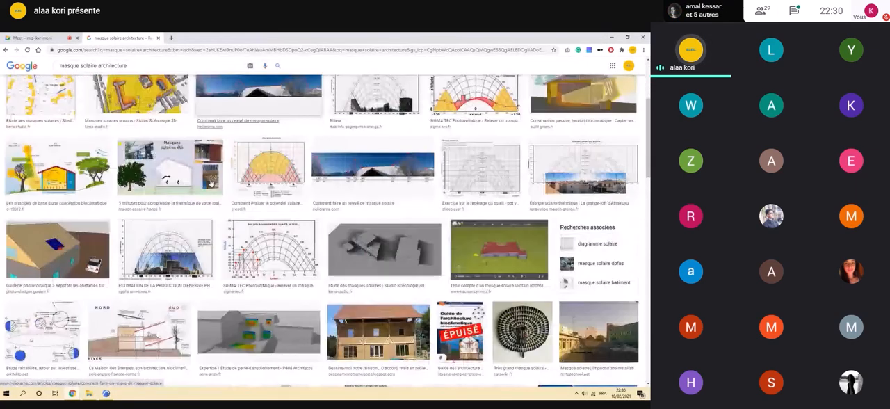
scroll(211, 182, down, 2)
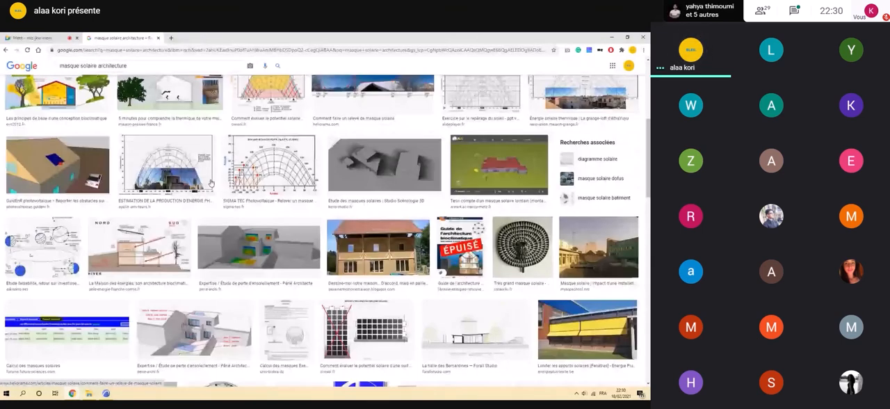
scroll(209, 182, up, 3)
scroll(208, 182, up, 1)
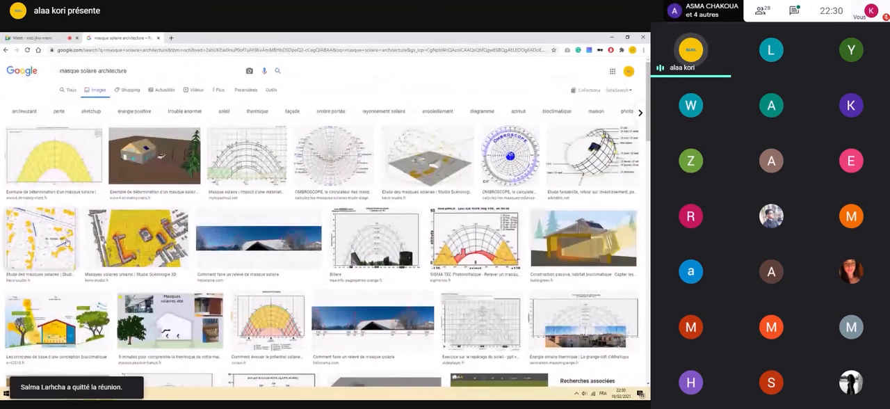
click(430, 161)
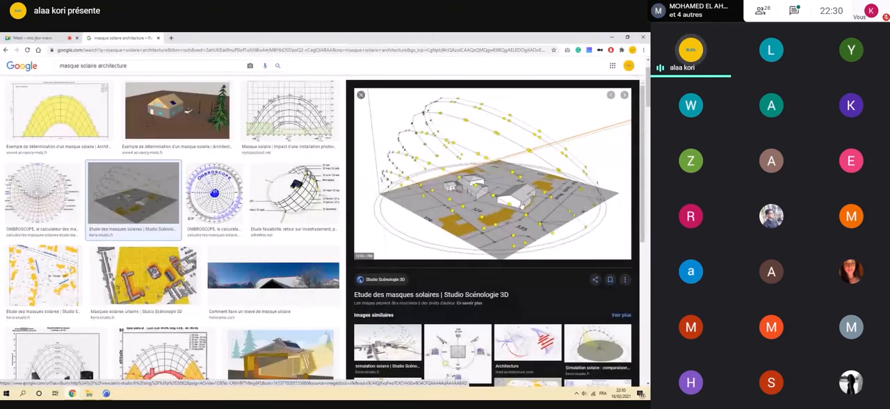
scroll(485, 241, down, 1)
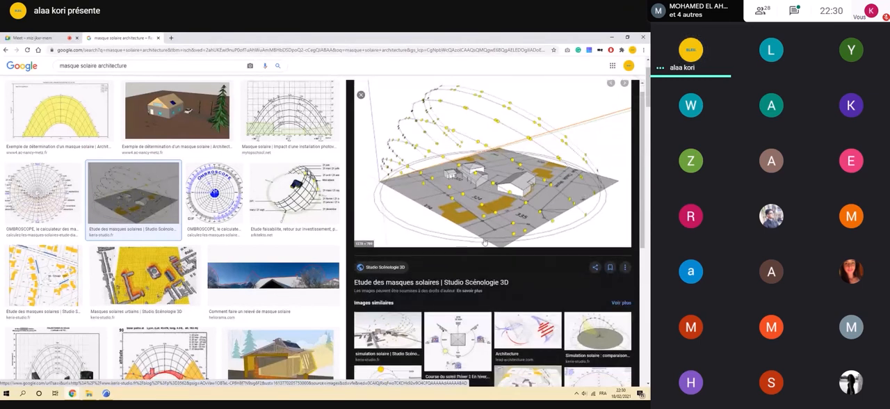
Look through the images similar to the solar mask study, close its preview and browse more of the search results.
scroll(488, 280, down, 3)
scroll(489, 280, down, 2)
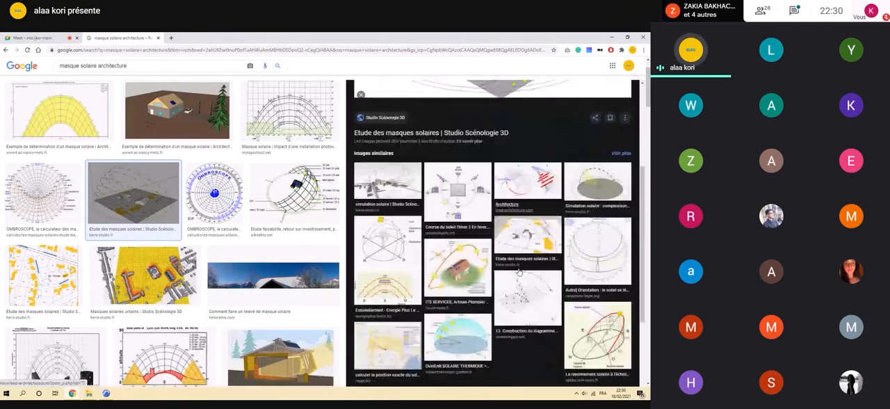
scroll(517, 269, down, 2)
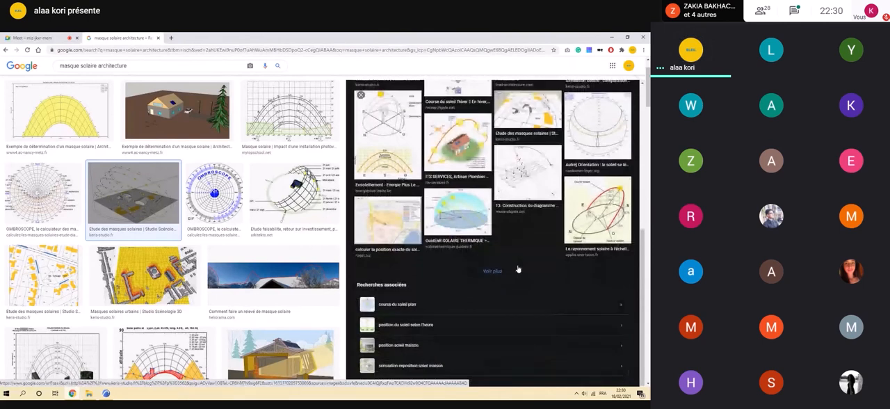
scroll(517, 265, up, 3)
scroll(494, 254, up, 5)
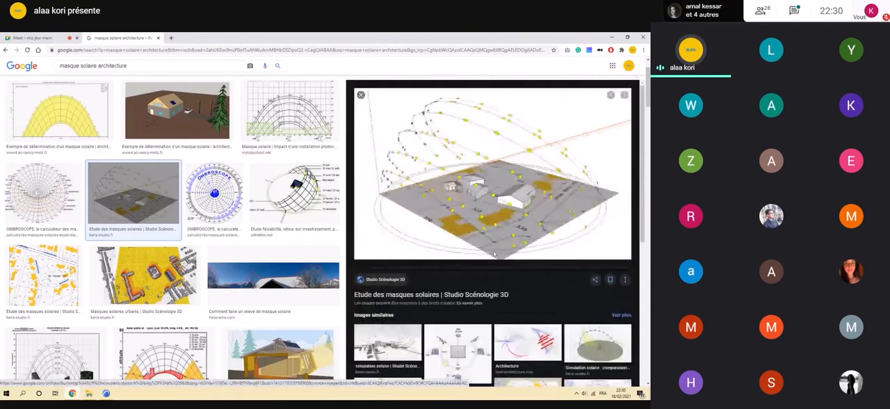
scroll(494, 254, up, 1)
click(362, 128)
scroll(355, 192, down, 1)
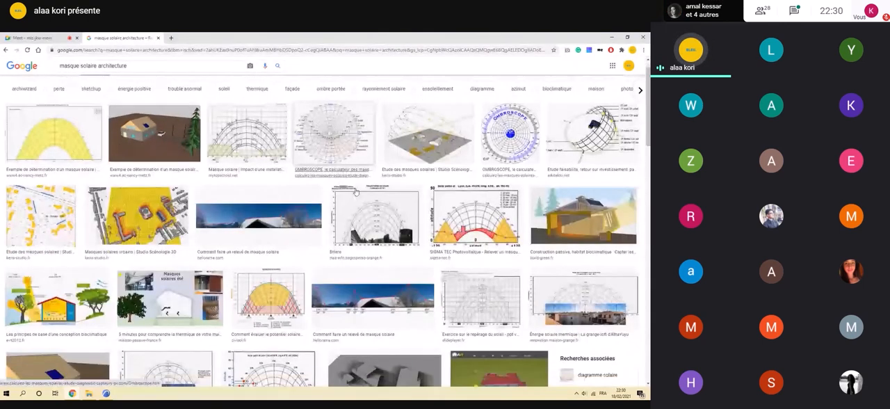
scroll(356, 192, down, 2)
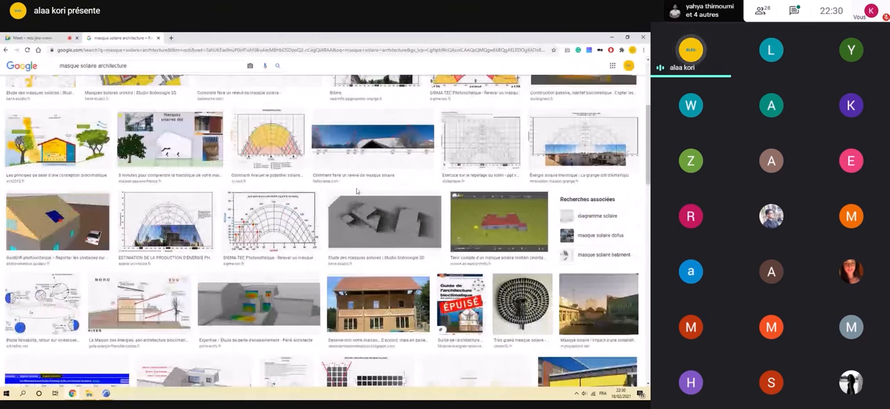
scroll(357, 192, down, 3)
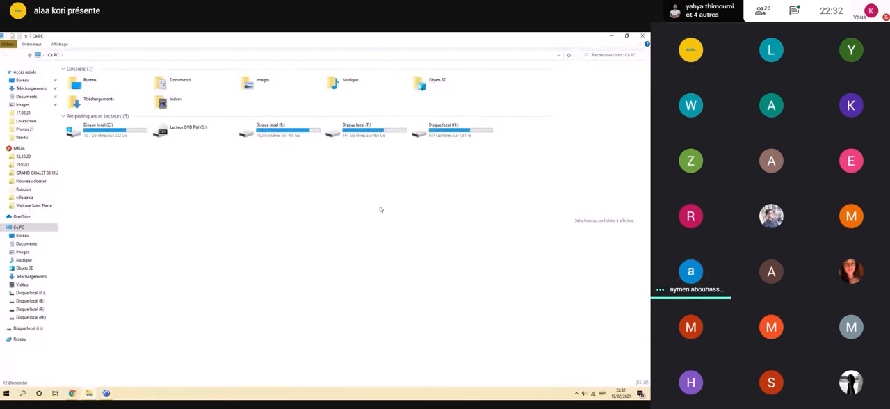
Browse drive F: to the E.N.A.M > Années Scolaires > 2019-2020 > S6 folder and check its Mobilite subfolder.
double_click(365, 131)
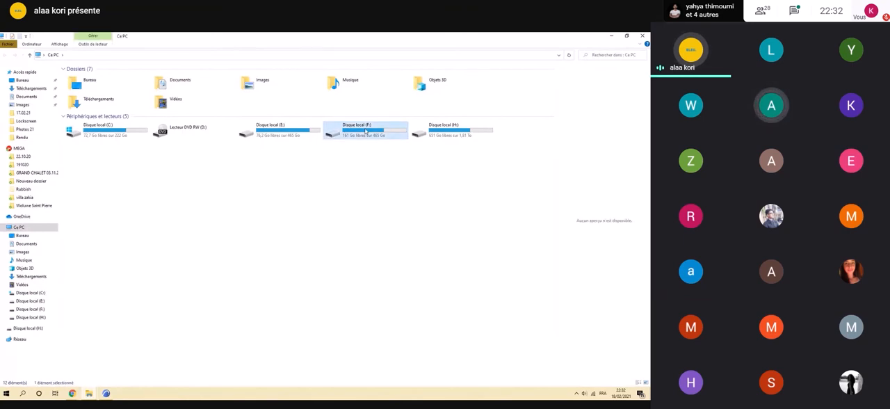
double_click(110, 84)
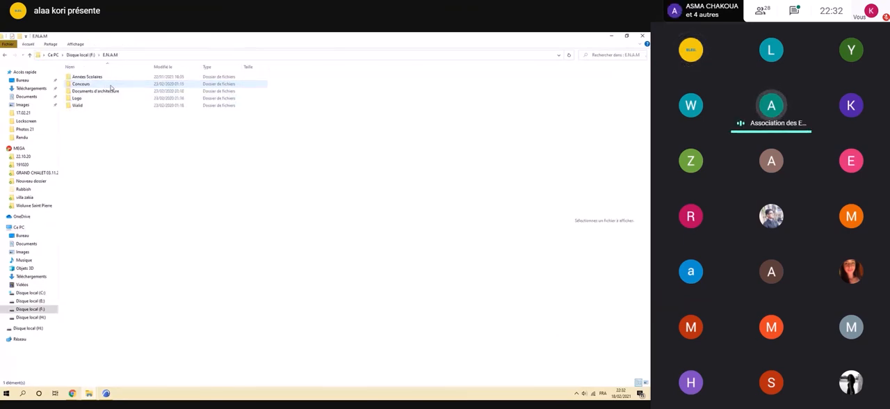
double_click(111, 77)
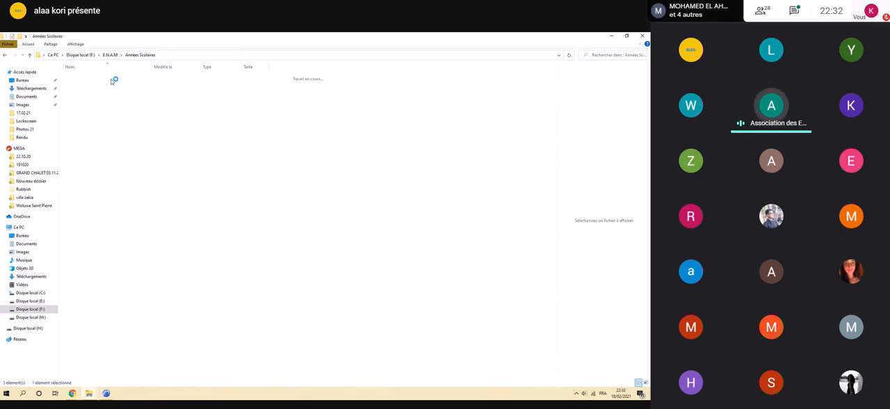
double_click(94, 91)
double_click(95, 92)
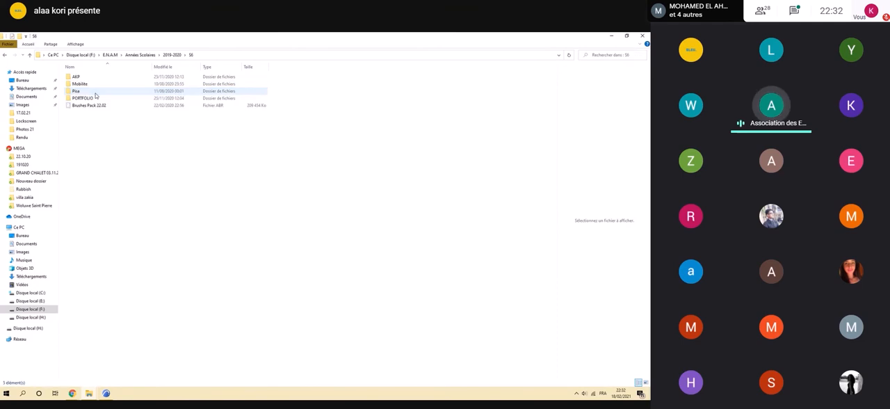
double_click(96, 84)
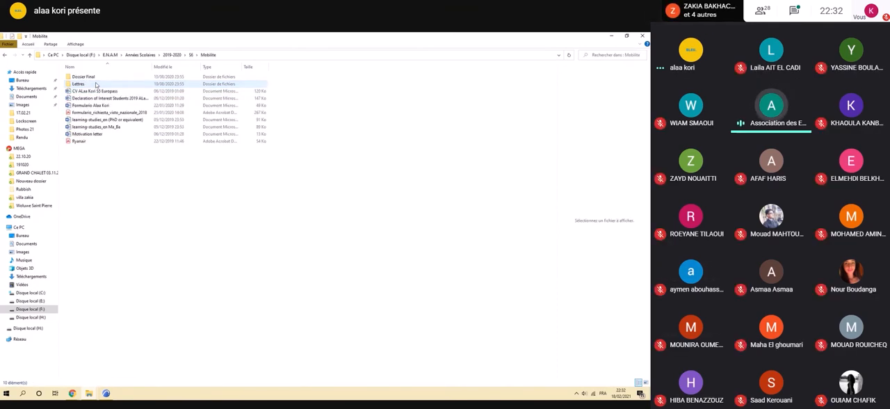
key(BackSpace)
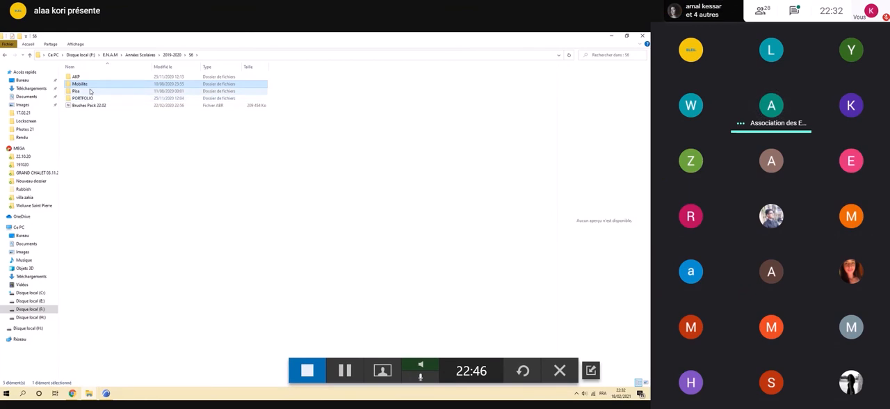
Open the Dipos folder inside Pisa > Corsi, under the Architettura Tecnica course's 1. Exercice Extension > 1. Correction 13.03.20.
double_click(83, 91)
double_click(87, 77)
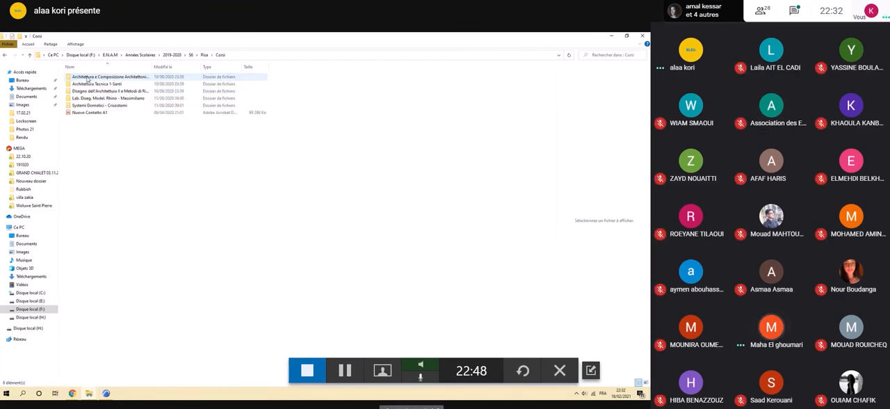
double_click(91, 83)
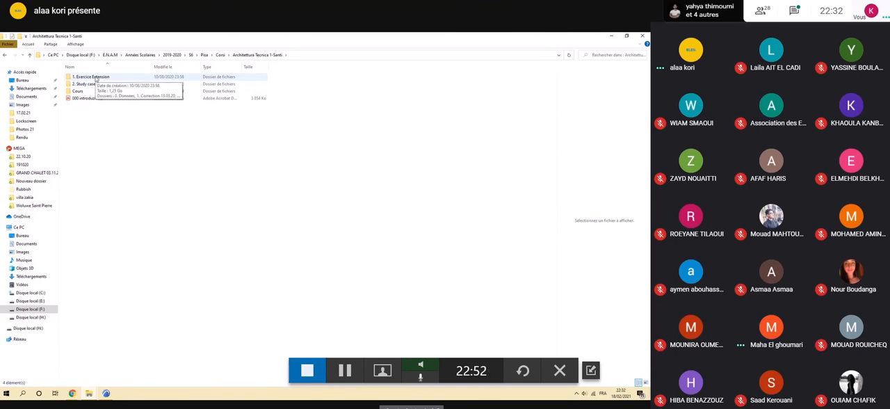
double_click(96, 78)
double_click(94, 83)
double_click(78, 76)
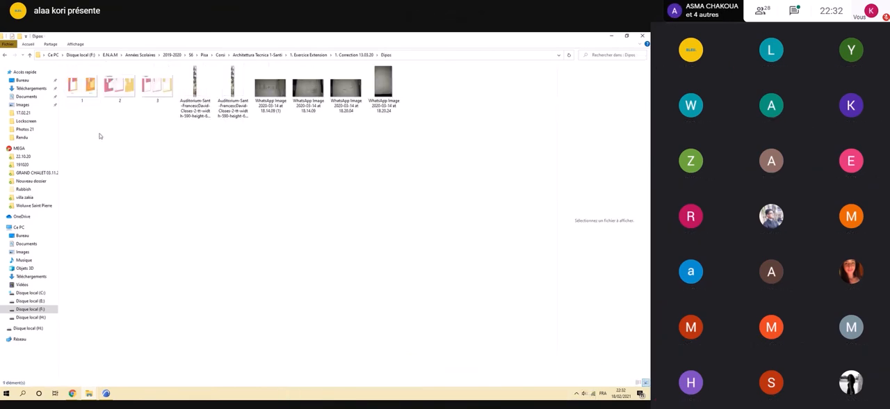
View the sun and shadow diagram in image 1, then close it and put the file window away.
double_click(86, 102)
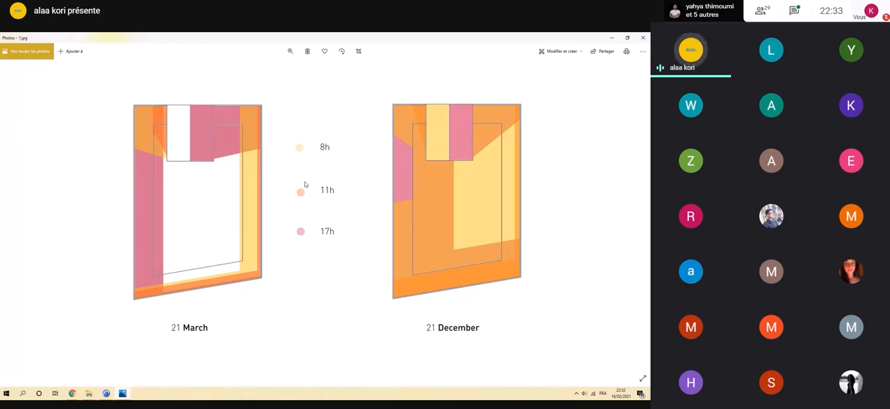
click(643, 38)
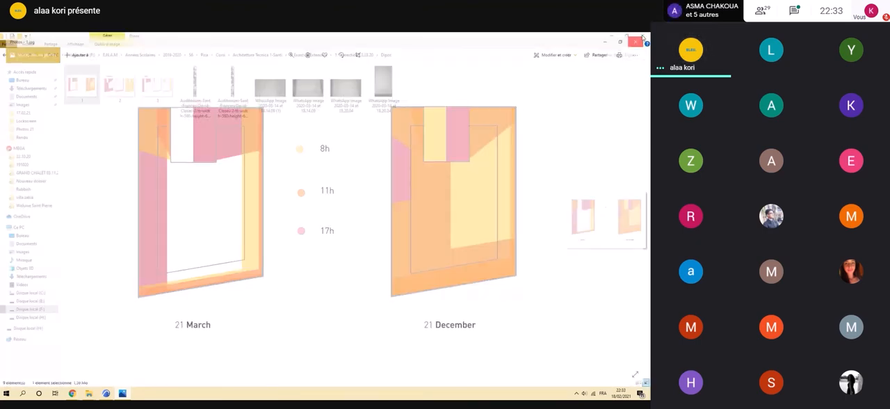
click(609, 36)
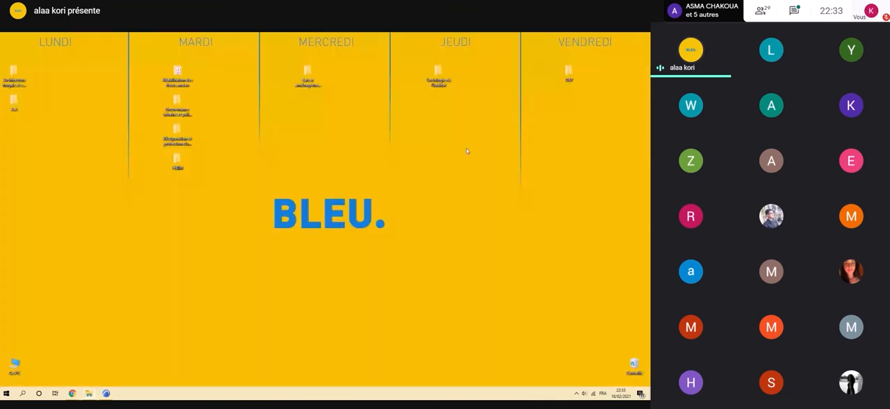
Return to ARCHICAD and choose the DWG 1 Worksheet as the trace reference for the Ground Floor plan.
click(106, 394)
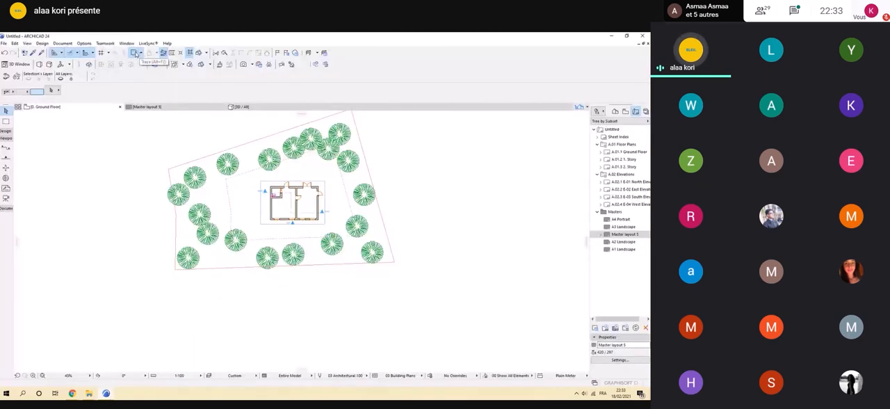
click(141, 53)
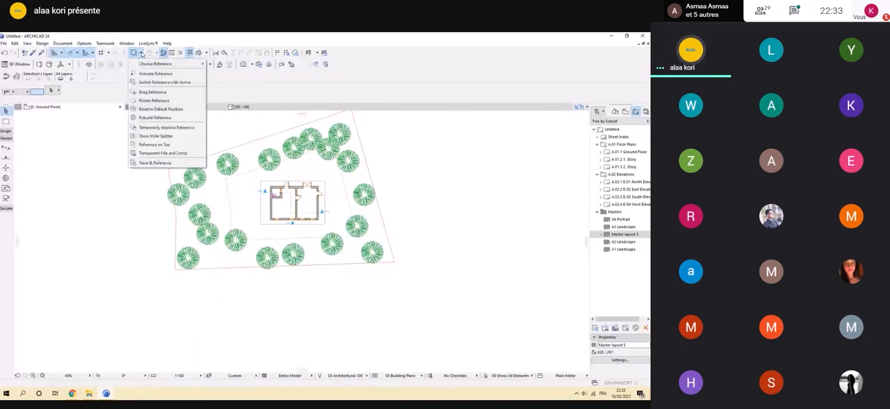
mouse_move(155, 64)
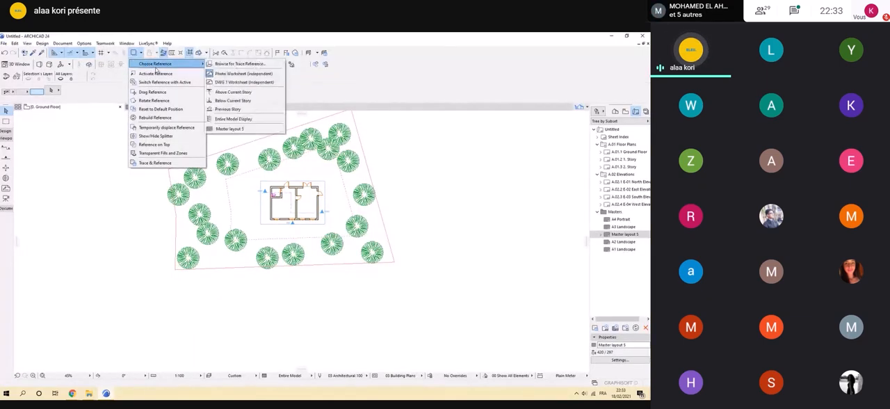
click(252, 82)
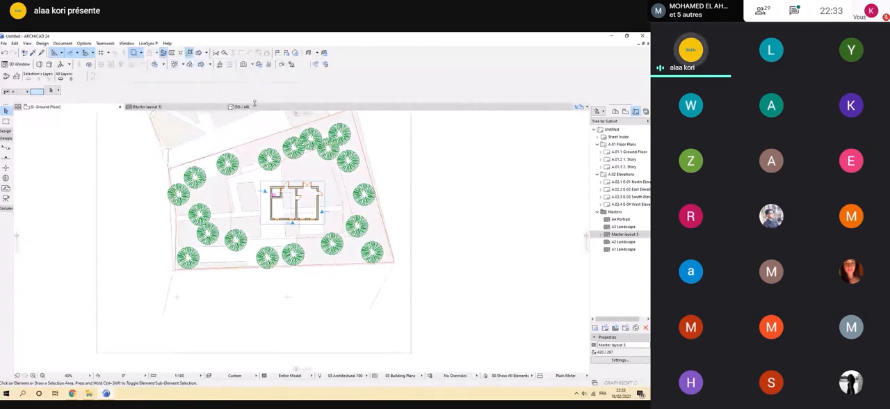
Set up the Slab tool with a 9.00 m thickness and the reference plane at the slab's base.
scroll(298, 220, down, 4)
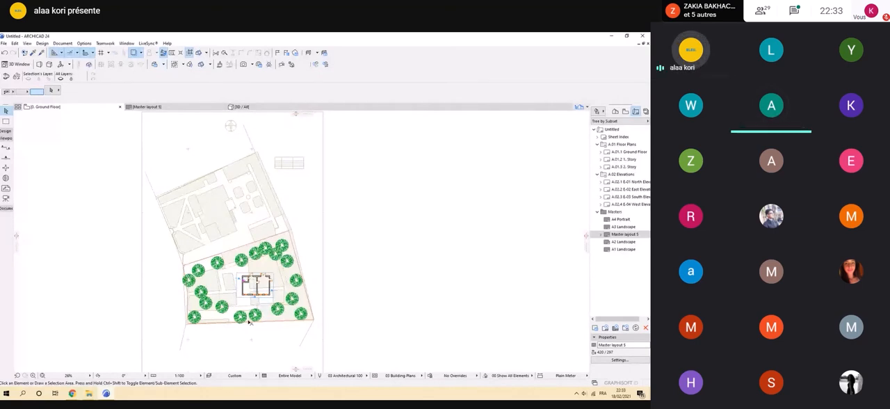
middle_drag(248, 321, 252, 303)
scroll(252, 304, down, 2)
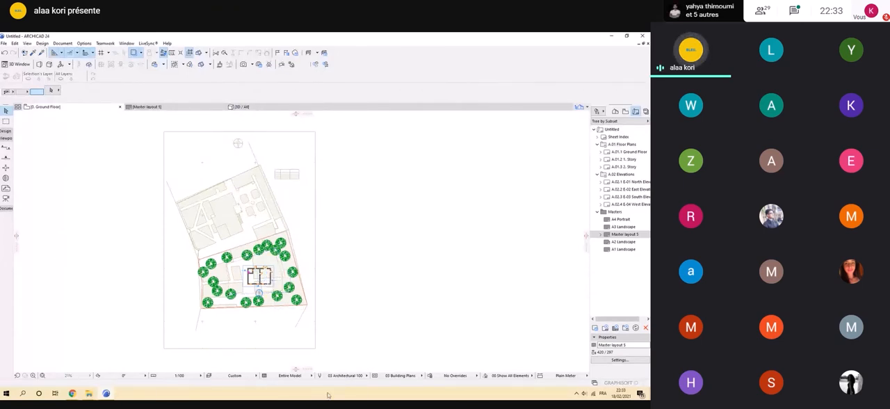
click(4, 130)
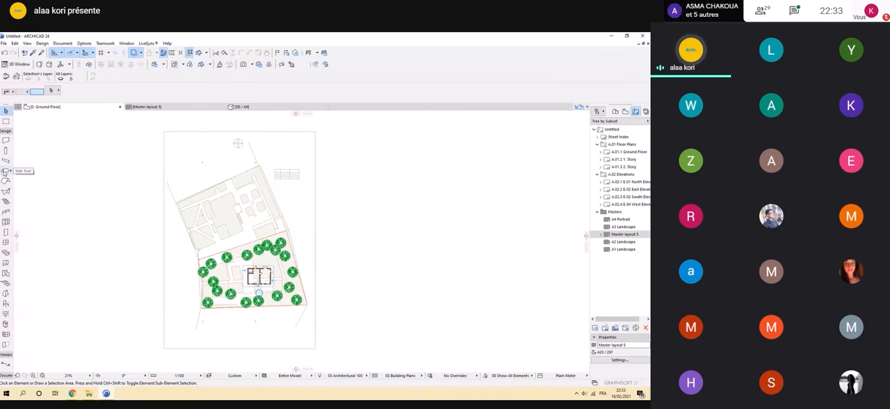
click(5, 171)
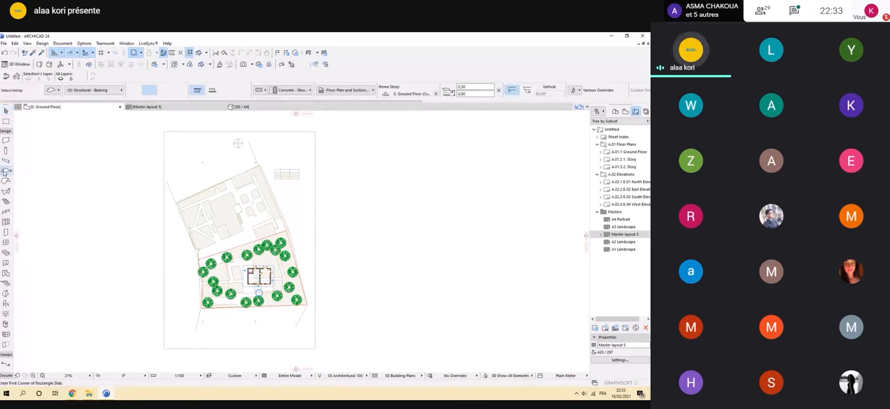
click(213, 91)
double_click(463, 87)
text(0)
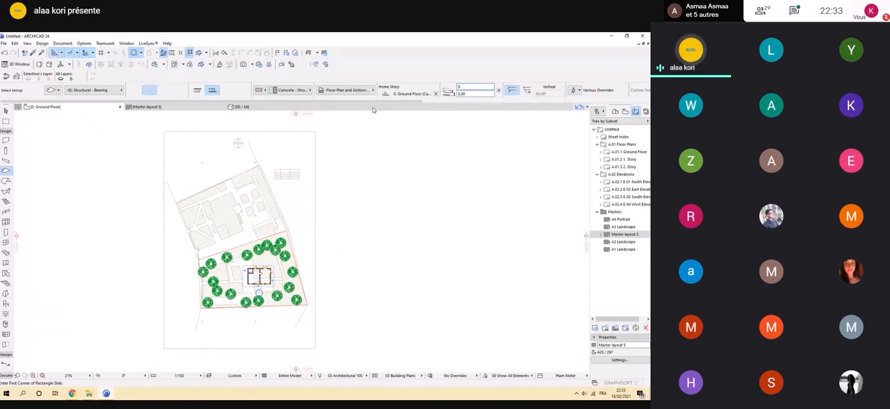
Draw two rectangular slabs below the plot as neighbouring building masses, one roughly square and one long.
scroll(379, 113, down, 3)
scroll(316, 276, up, 5)
middle_drag(349, 199, 335, 251)
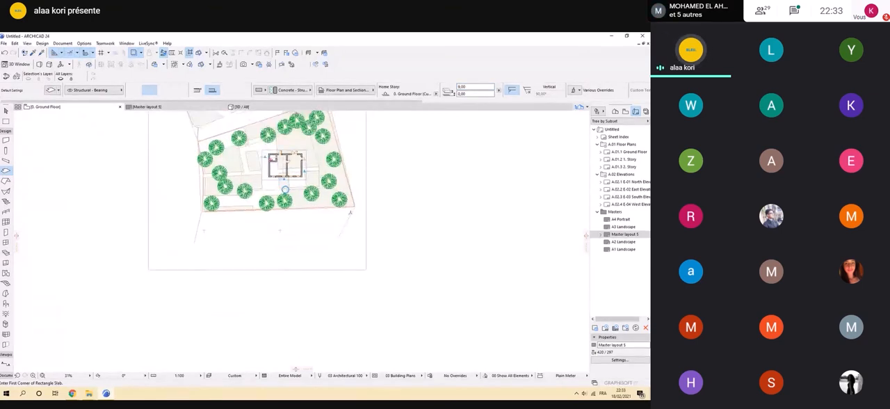
click(351, 213)
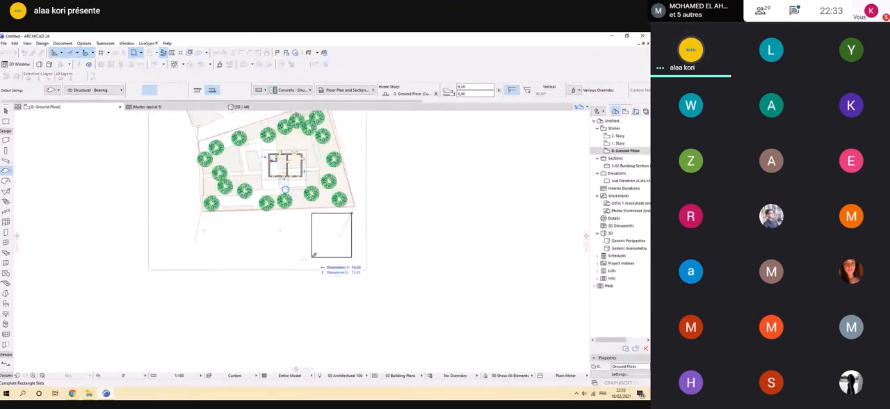
click(311, 255)
click(294, 215)
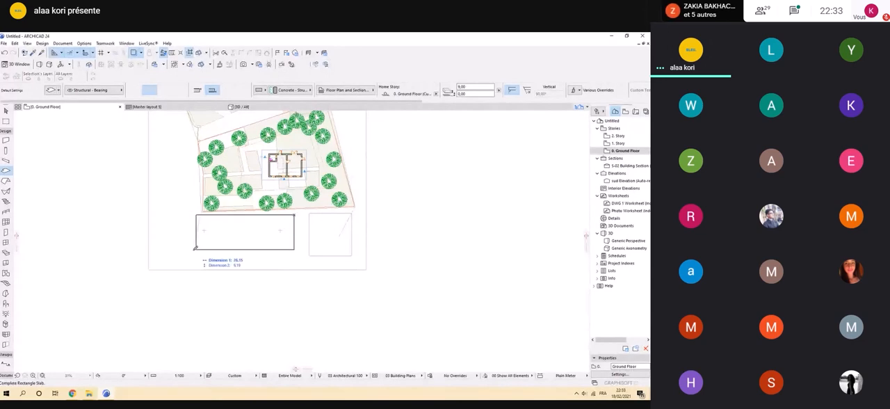
click(201, 255)
Draw three rectangular slabs above the plot, over the neighbouring site shown in the traced worksheet.
scroll(293, 195, down, 1)
middle_drag(318, 115, 293, 183)
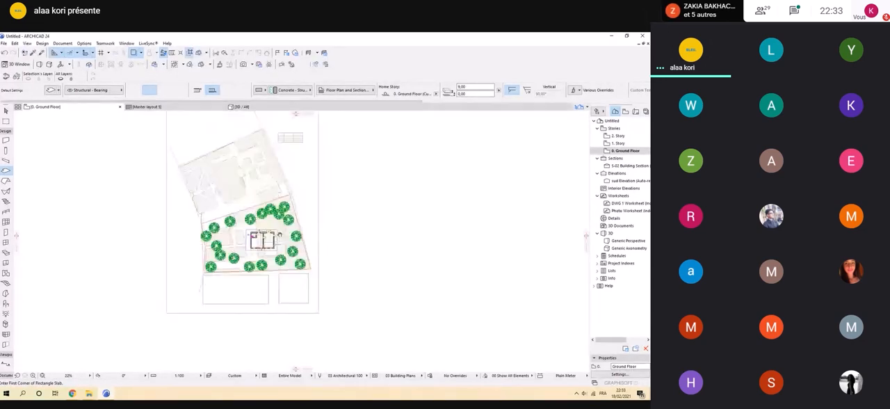
scroll(293, 176, up, 2)
click(296, 160)
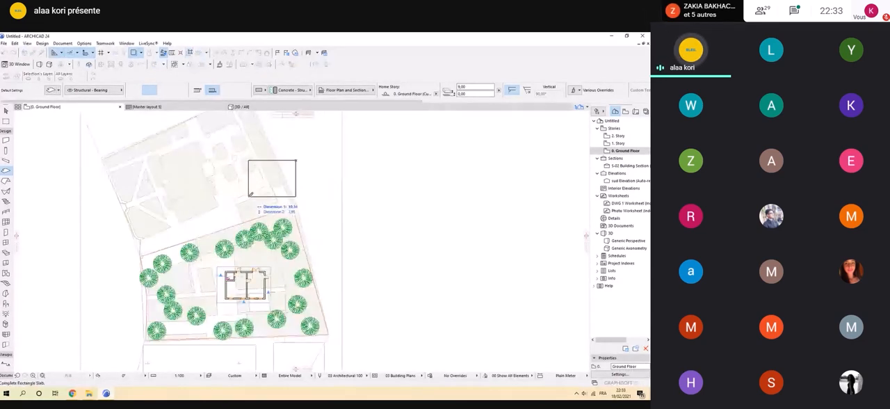
click(248, 201)
click(237, 177)
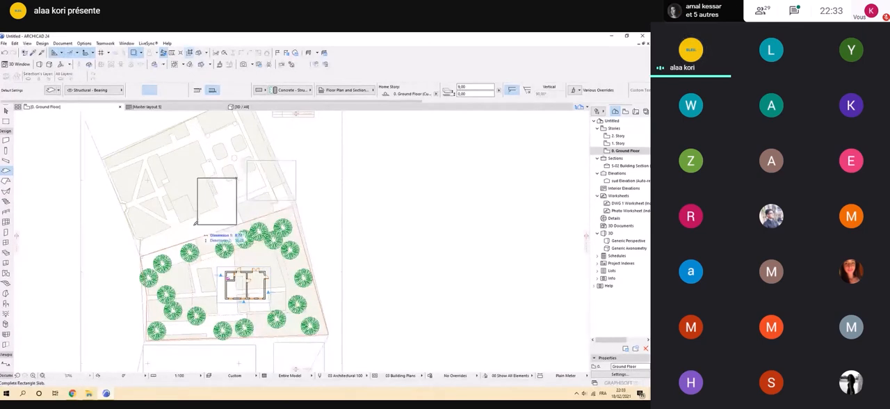
click(179, 224)
click(163, 153)
click(141, 211)
Draw two rectangular slabs one above the other beyond the plot's right-hand boundary.
scroll(156, 219, down, 3)
scroll(271, 214, up, 2)
click(260, 197)
click(297, 227)
click(265, 240)
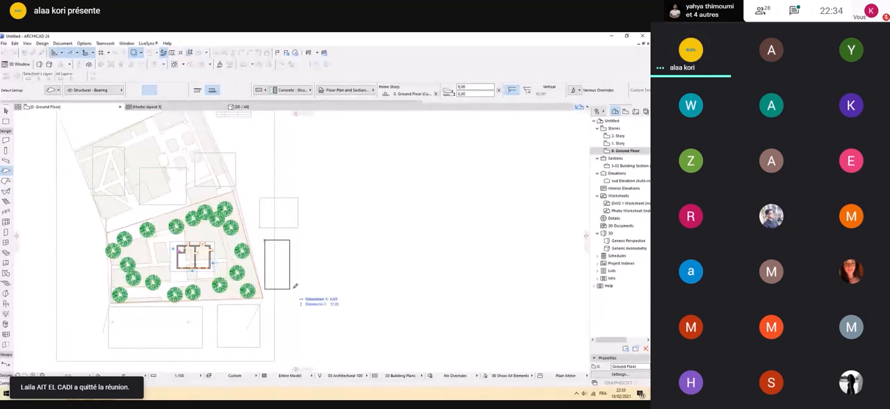
click(303, 292)
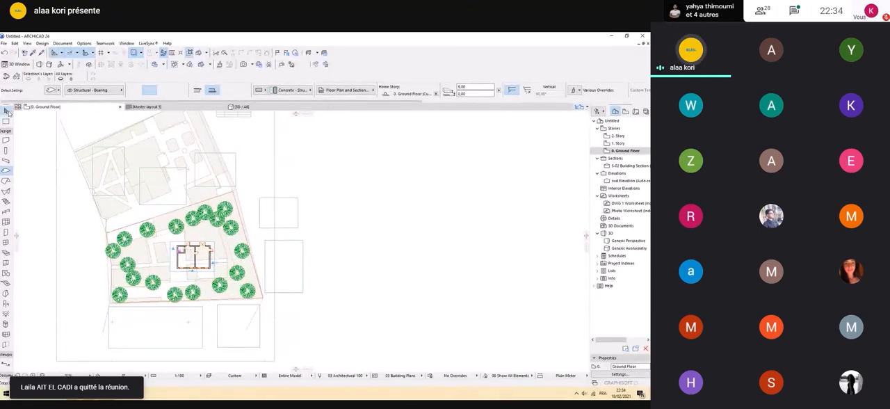
Set the larger slab beyond the plot's right-hand boundary to 12 m thick and the two outer slabs above the plot to 5 m.
click(6, 112)
click(288, 257)
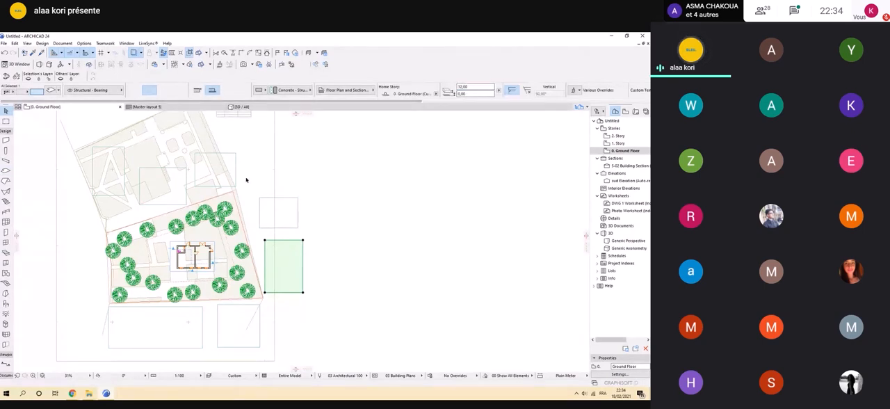
click(225, 178)
drag(467, 87, 407, 94)
text(5)
key(Return)
click(119, 174)
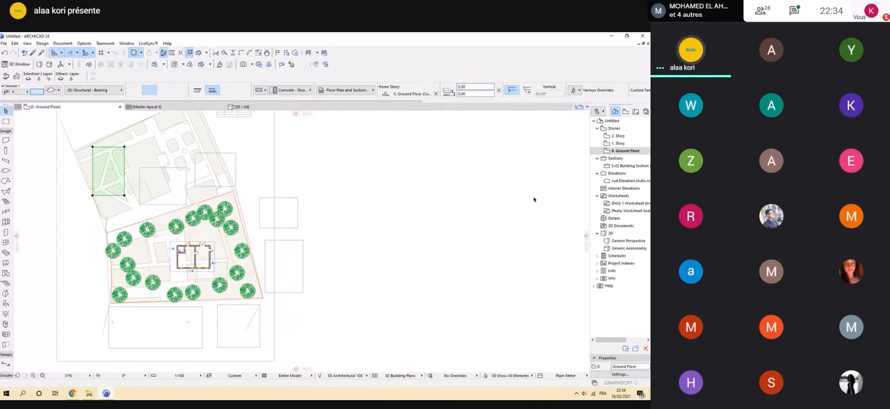
key(Escape)
click(107, 189)
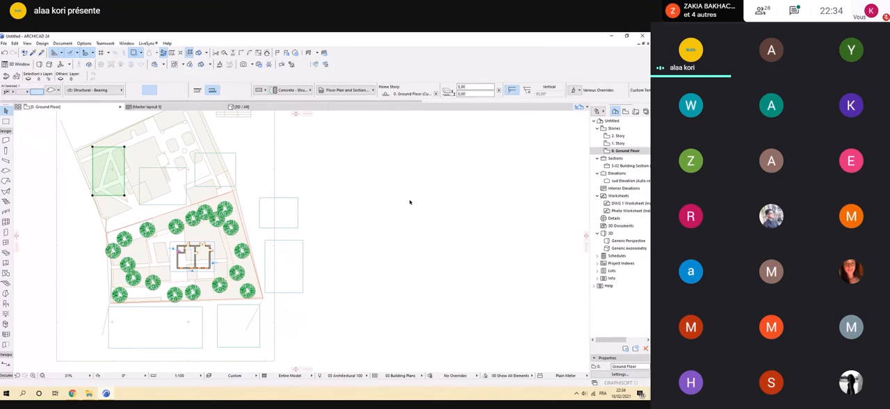
Set the thickness of the long slab below the plot to 12 m.
click(203, 327)
drag(489, 88, 429, 94)
text(12)
click(482, 195)
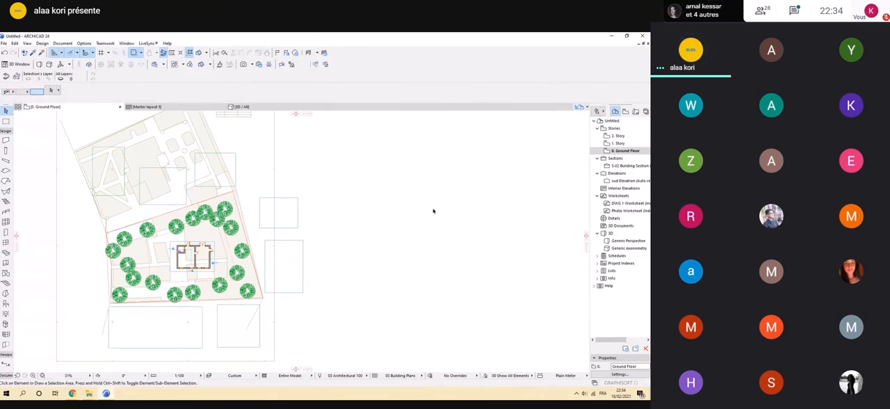
Inspect the heights of the neighbouring masses around the house in the 3D view.
click(244, 109)
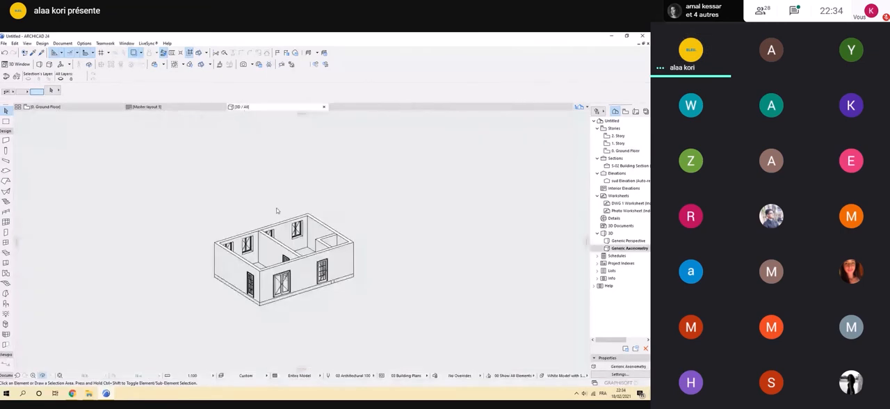
scroll(276, 208, down, 6)
shift+middle_drag(276, 208, 173, 174)
scroll(259, 228, down, 1)
scroll(268, 247, up, 3)
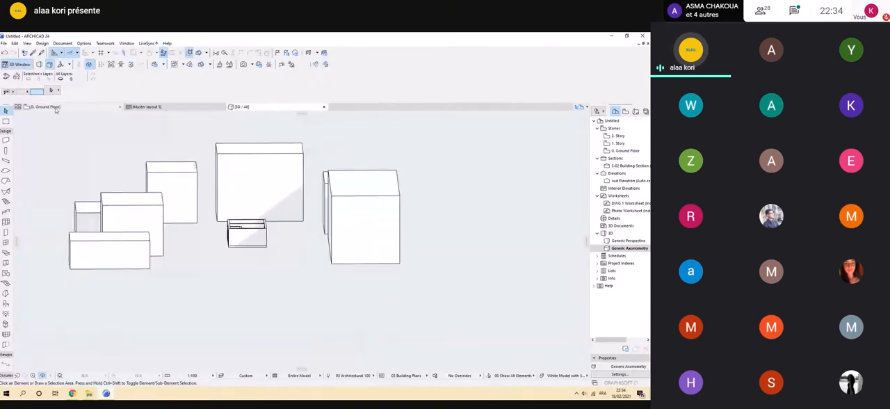
On the Ground Floor, draw a 0.20 m thick rectangular ground slab about 68 by 81 m around all masses, with its reference plane at the top.
click(48, 107)
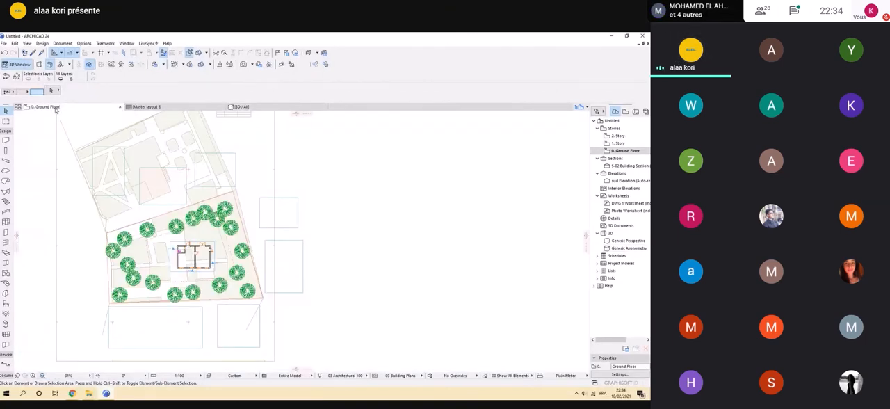
scroll(209, 255, down, 2)
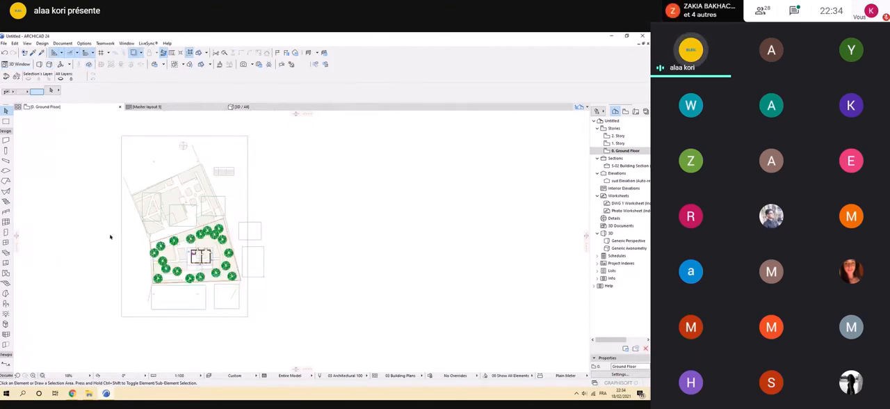
click(6, 169)
click(202, 92)
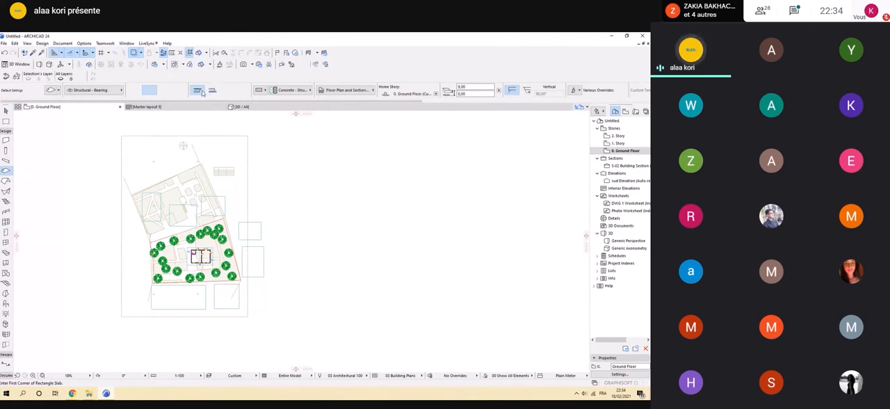
drag(479, 88, 412, 92)
text(0,20)
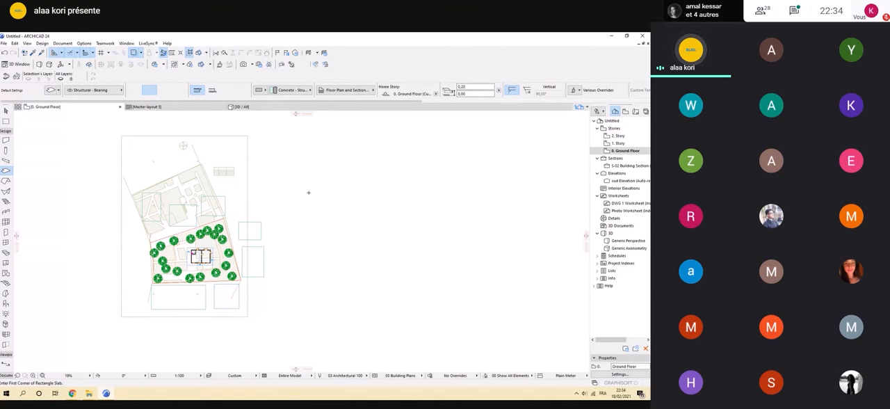
click(124, 151)
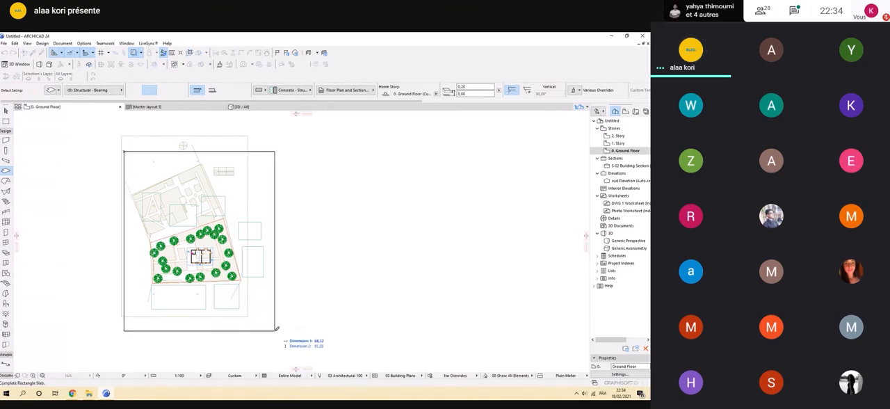
click(275, 331)
Examine in 3D the shadows cast on the ground slab by the masses and the house.
click(239, 109)
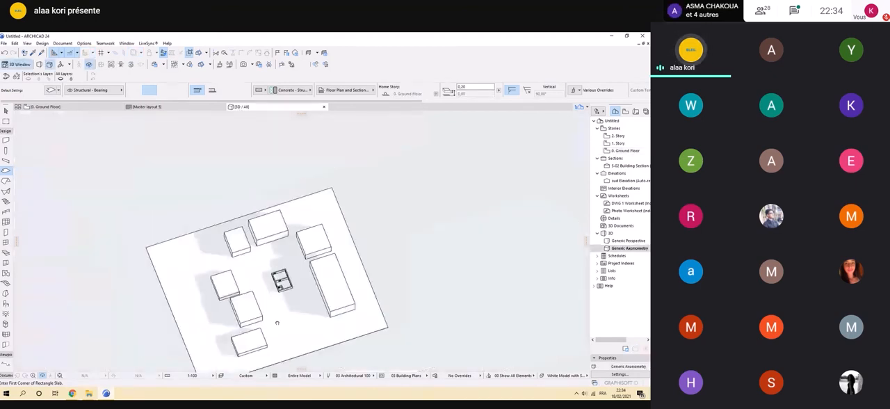
scroll(277, 322, up, 3)
shift+middle_drag(277, 323, 307, 283)
scroll(300, 259, up, 1)
scroll(299, 258, up, 4)
scroll(301, 258, down, 3)
scroll(304, 258, up, 5)
scroll(303, 257, down, 2)
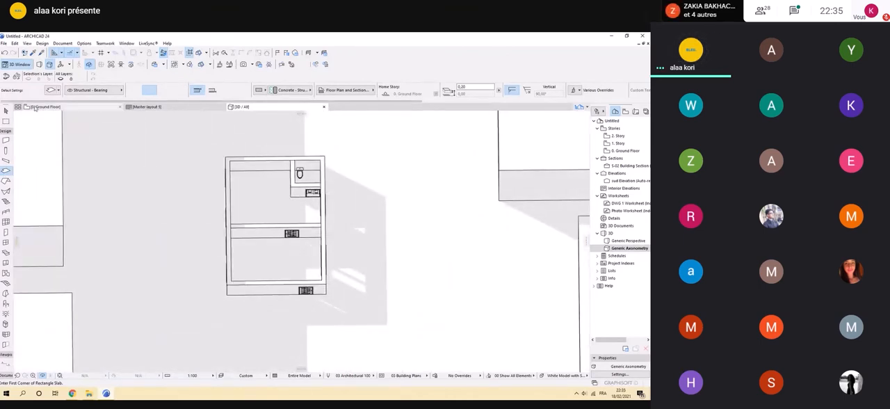
Cover the house with a 0.20 m thick rectangular roof slab, drawn in 3D between opposite outer corners of the walls.
click(6, 111)
click(6, 171)
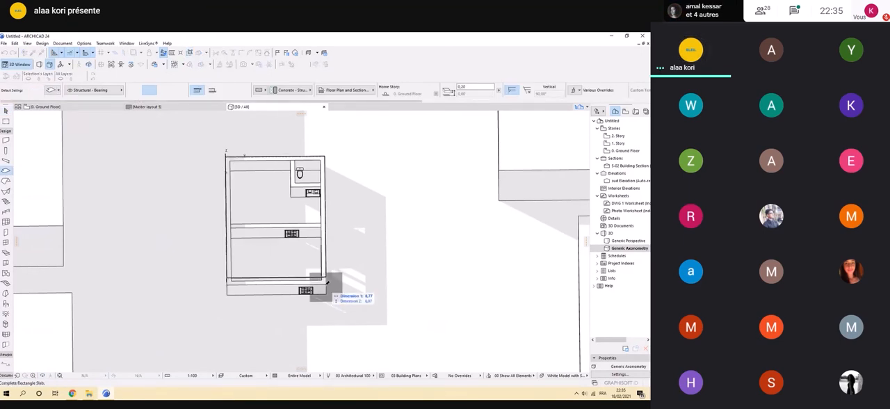
scroll(294, 185, down, 3)
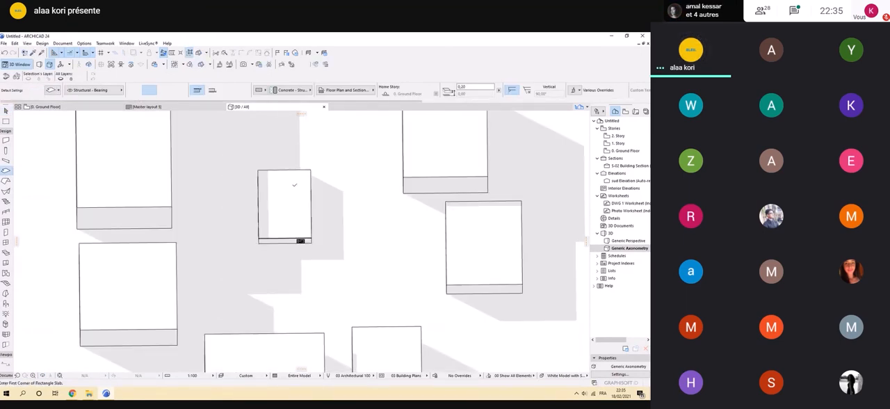
scroll(294, 185, down, 5)
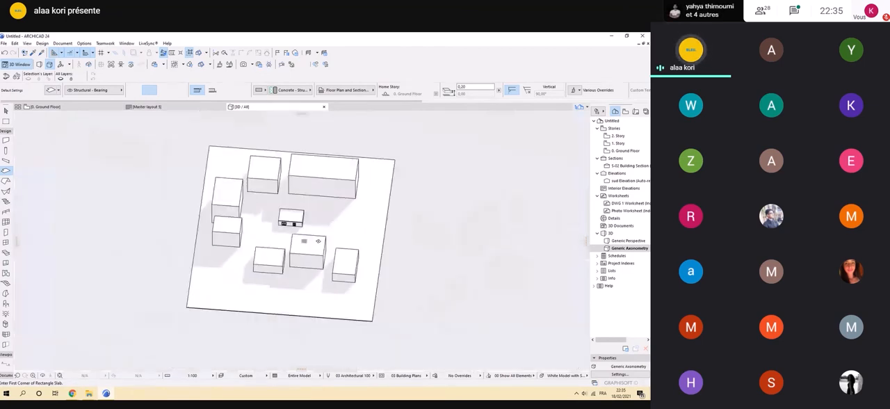
shift+middle_drag(318, 240, 276, 272)
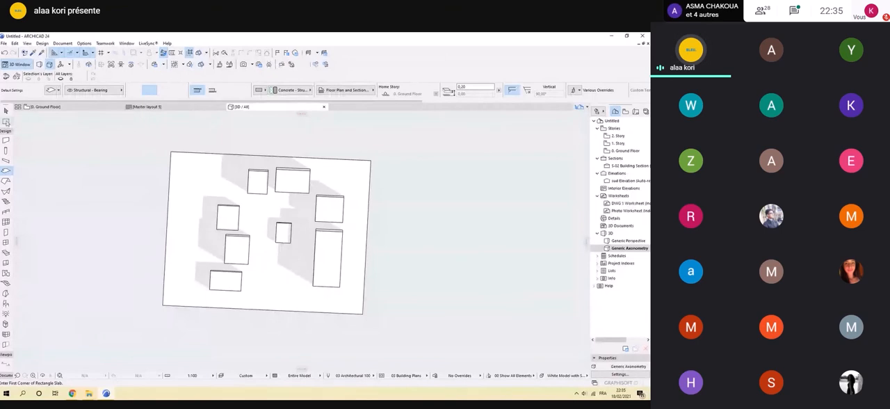
Leave the Slab tool, display the Generic Axonometry and open its list of view commands.
click(7, 112)
scroll(213, 258, down, 2)
middle_drag(212, 258, 259, 211)
middle_drag(258, 210, 240, 273)
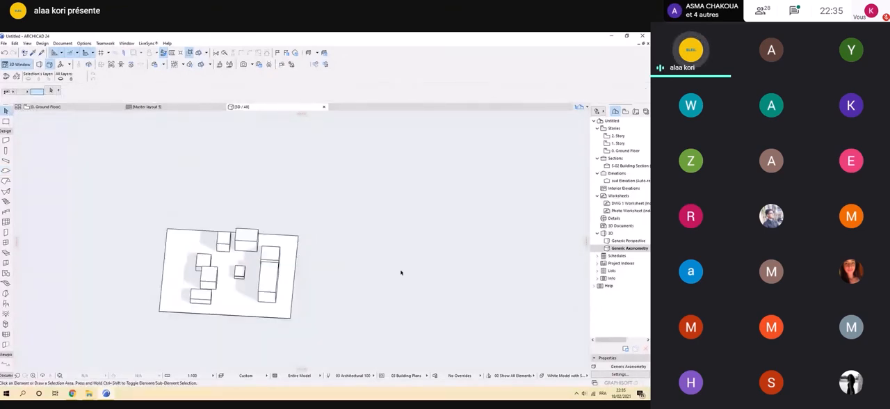
double_click(629, 248)
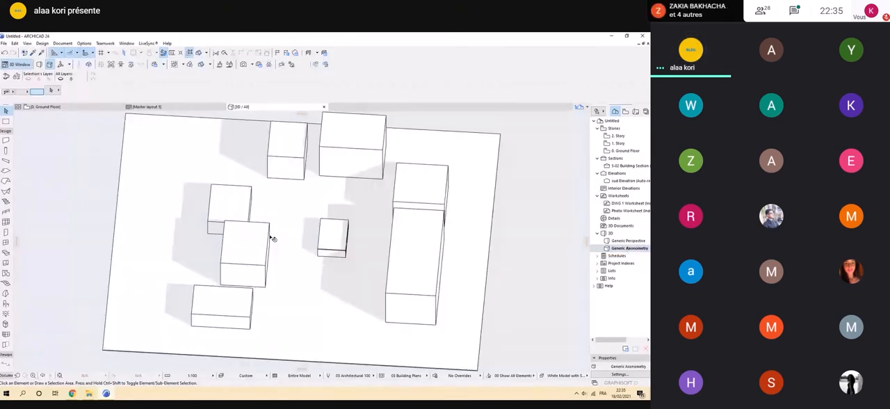
right_click(615, 249)
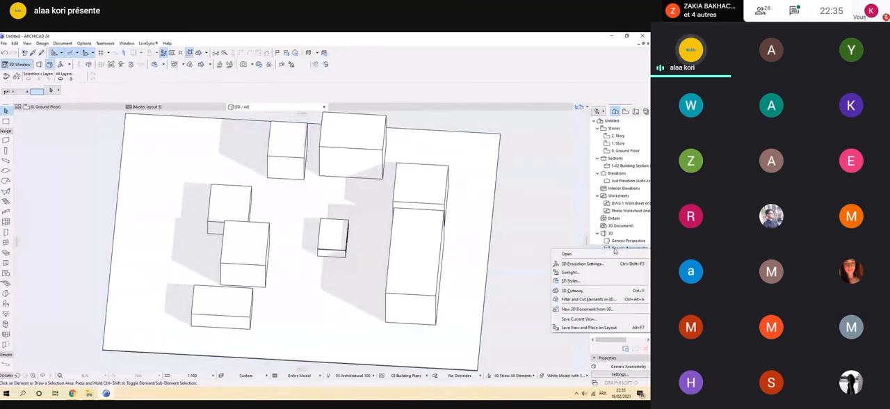
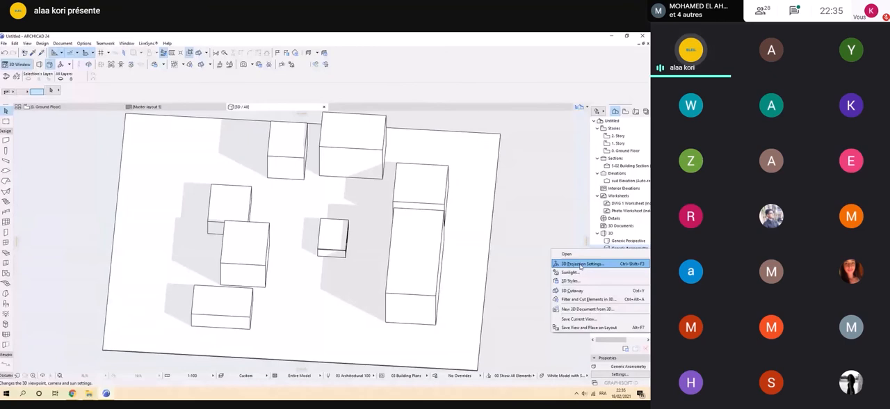
Set the Generic Axonometry's parallel projection to Top view in the 3D projection settings.
click(581, 263)
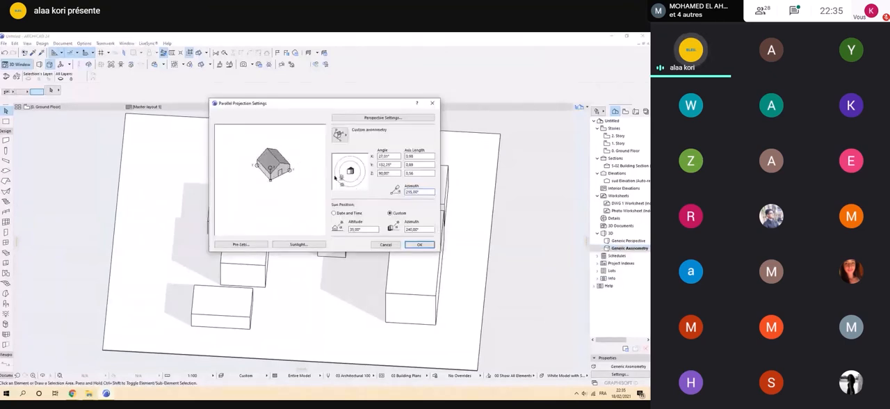
drag(335, 177, 341, 180)
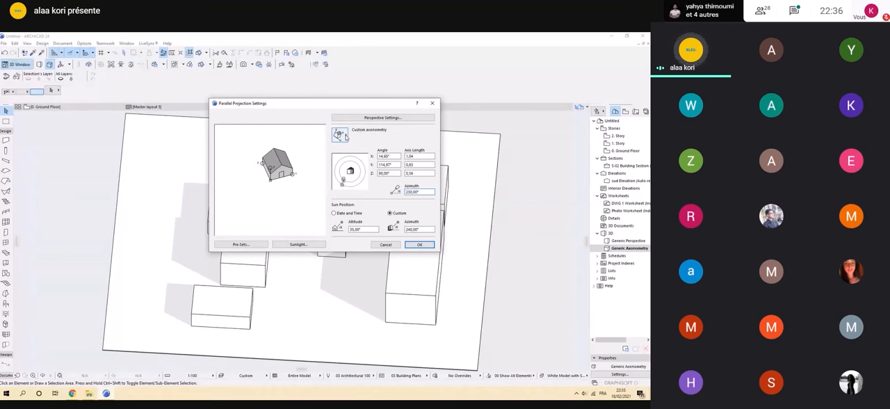
click(342, 136)
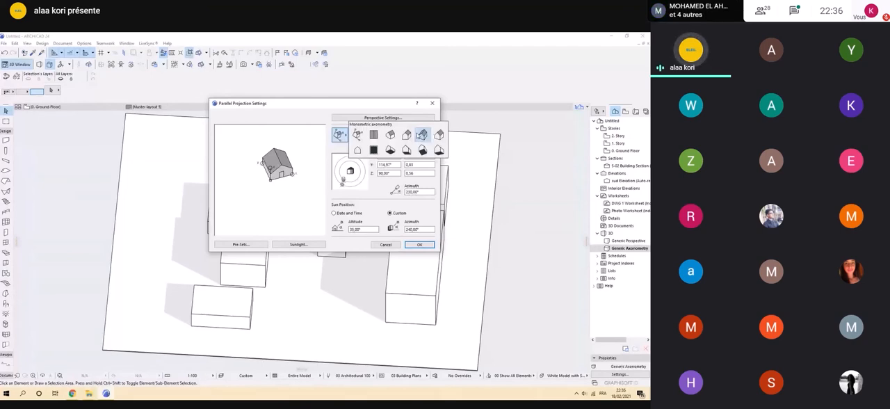
click(373, 134)
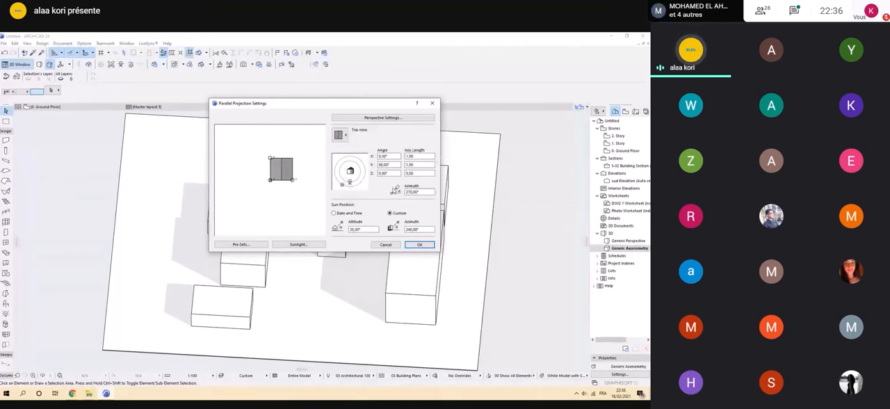
click(420, 244)
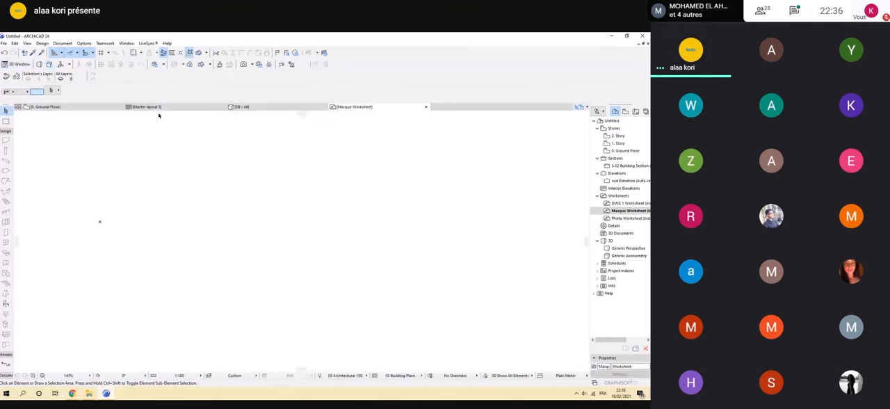
Return to the 3D view and switch the Generic Axonometry's sun position to Date and Time.
mouse_move(158, 108)
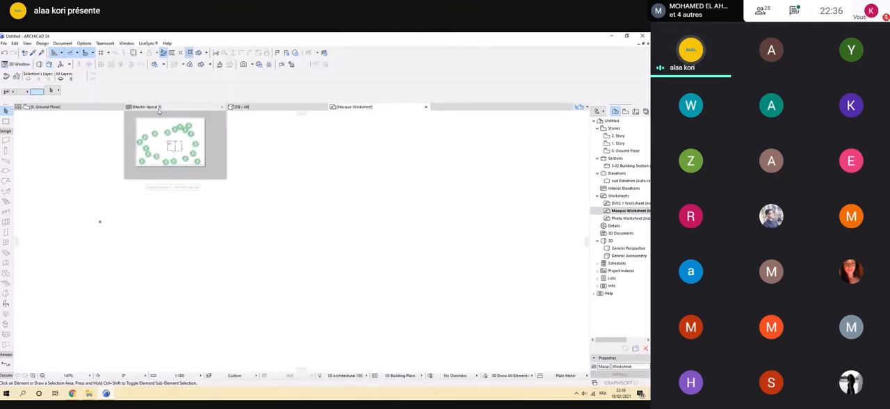
click(268, 107)
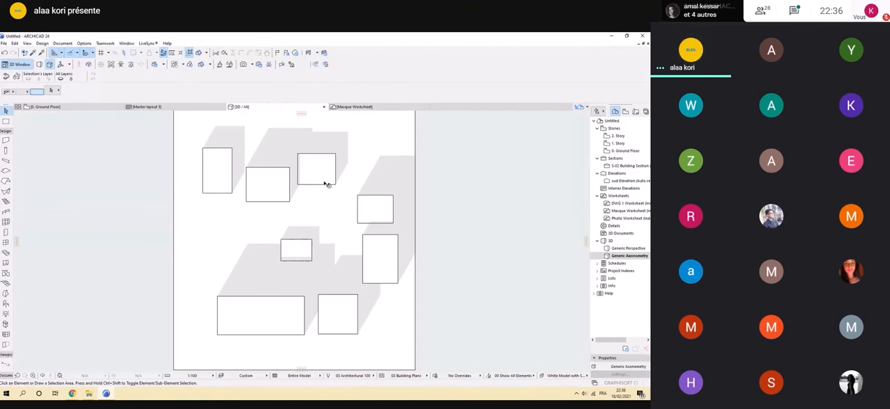
click(620, 258)
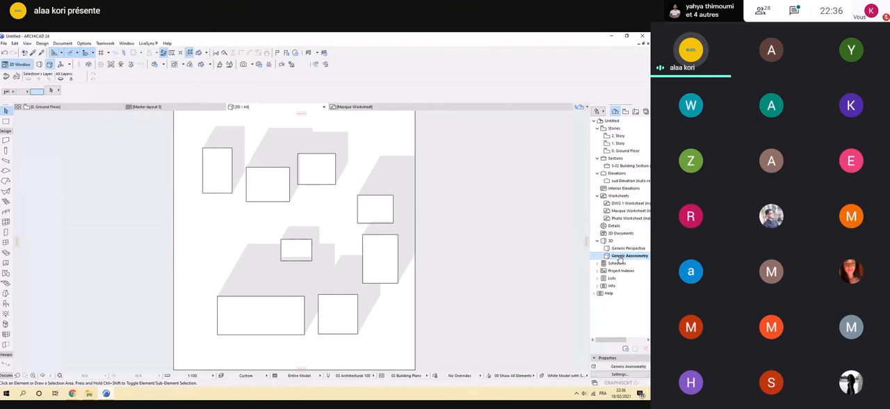
right_click(620, 260)
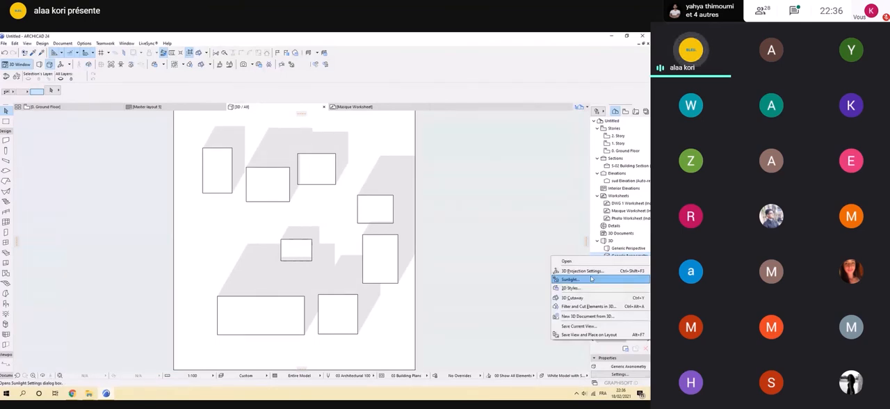
click(585, 270)
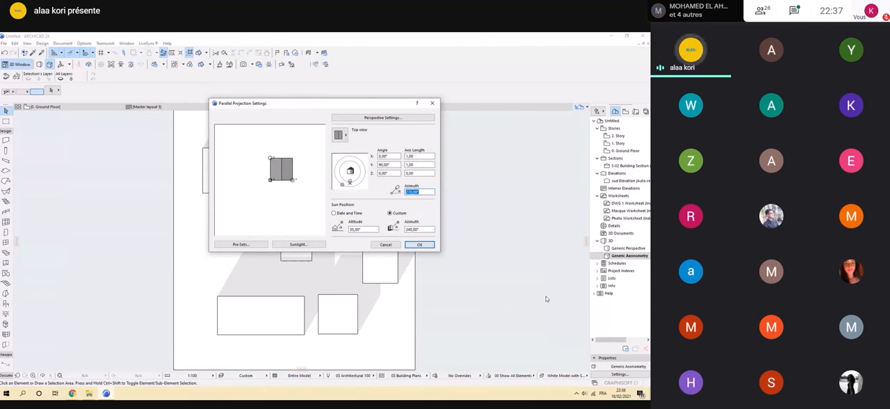
click(337, 214)
click(337, 214)
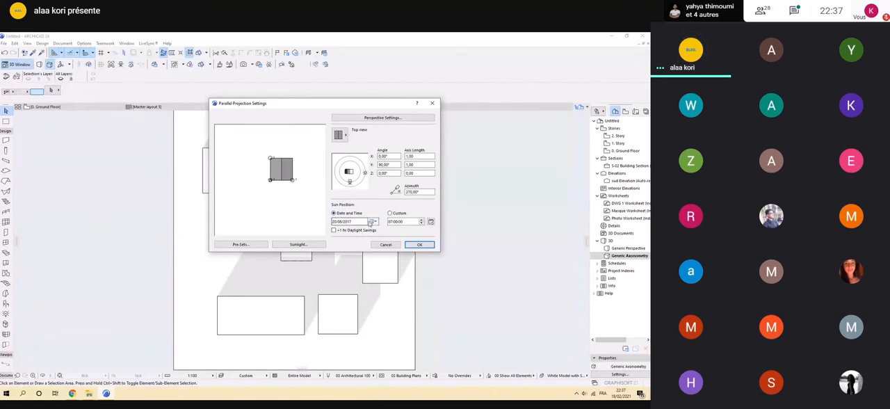
Set the sun's date to 21/06/2021 and its time to 08:00, and apply the projection settings.
click(372, 221)
click(369, 230)
click(373, 233)
click(395, 267)
click(394, 267)
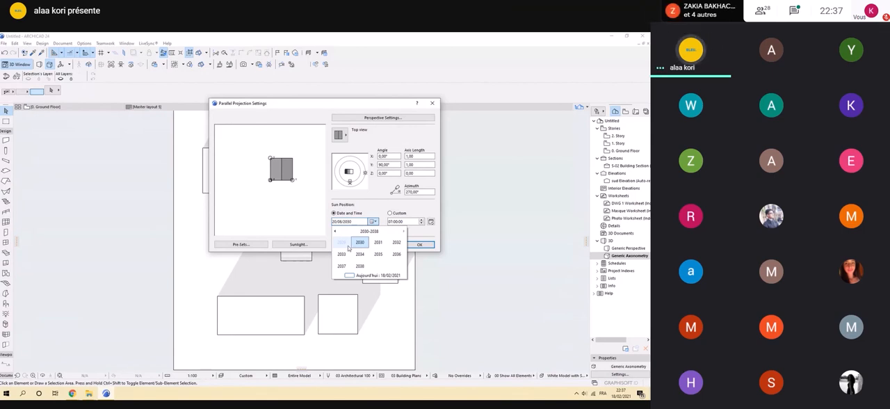
click(348, 247)
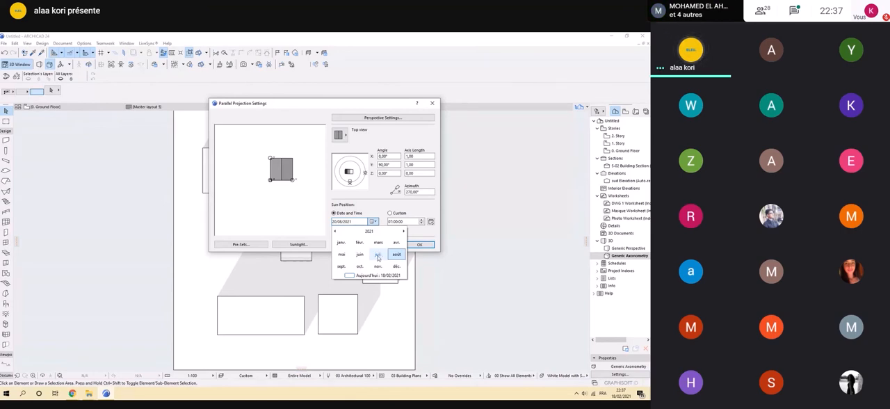
click(378, 257)
click(338, 262)
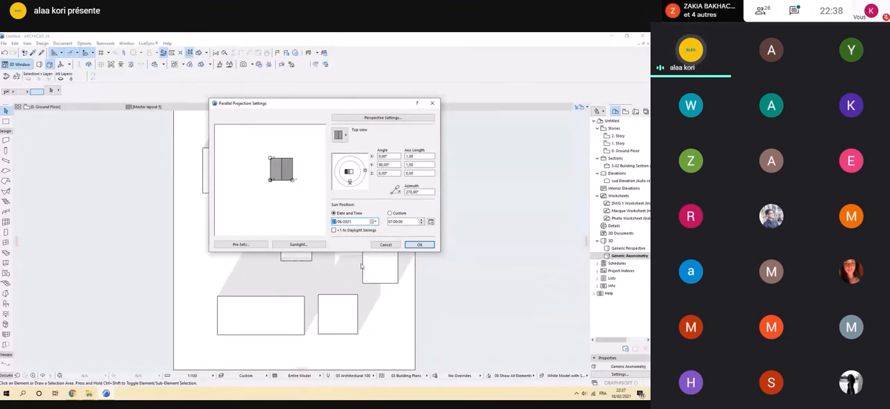
click(417, 222)
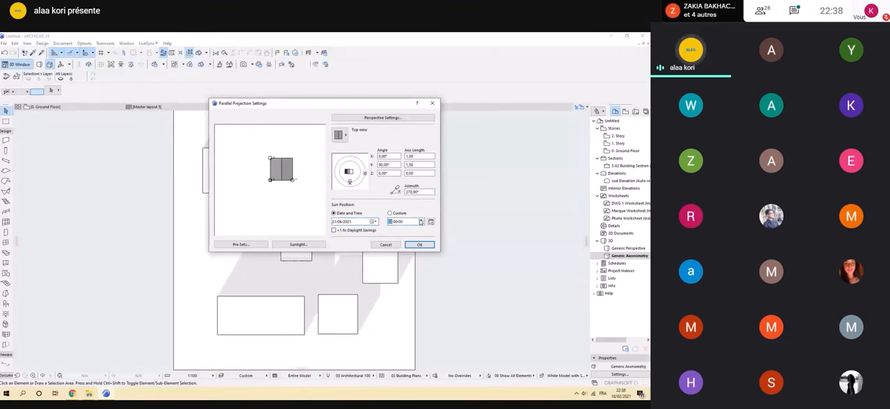
click(417, 245)
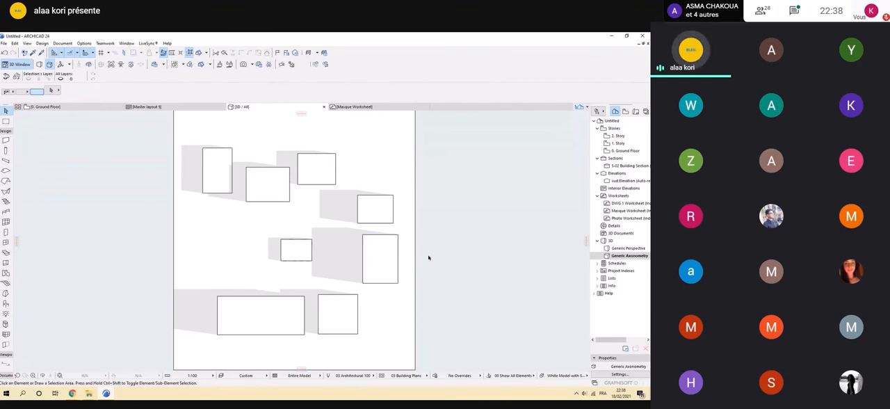
Create a new 3D document from the top view with reference ID 8h and the name Axonometry.
click(63, 44)
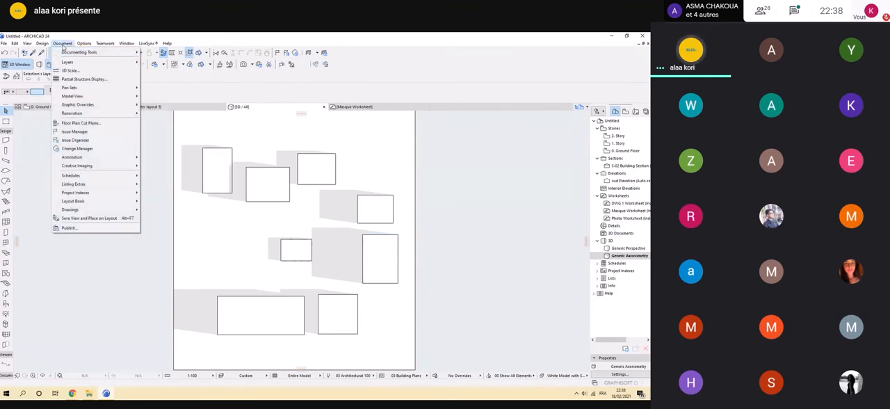
mouse_move(72, 54)
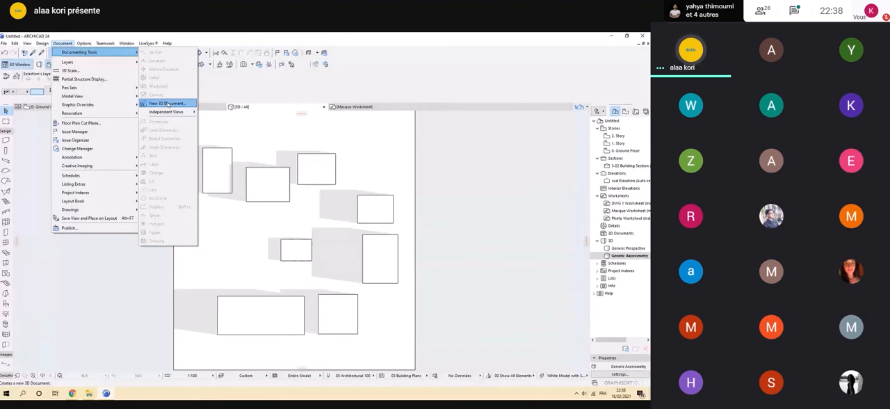
click(168, 104)
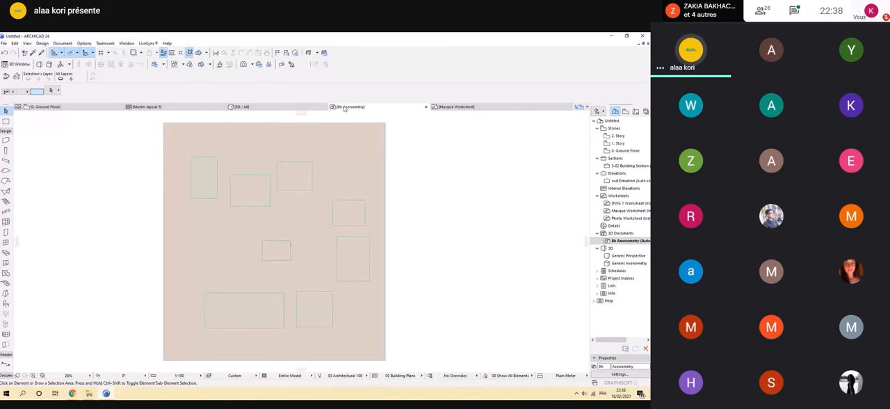
Fill the 8h document's cut surfaces with a uniform ultramarine paint surface and use uniform pen 19 for its cut elements.
key(ctrl+t)
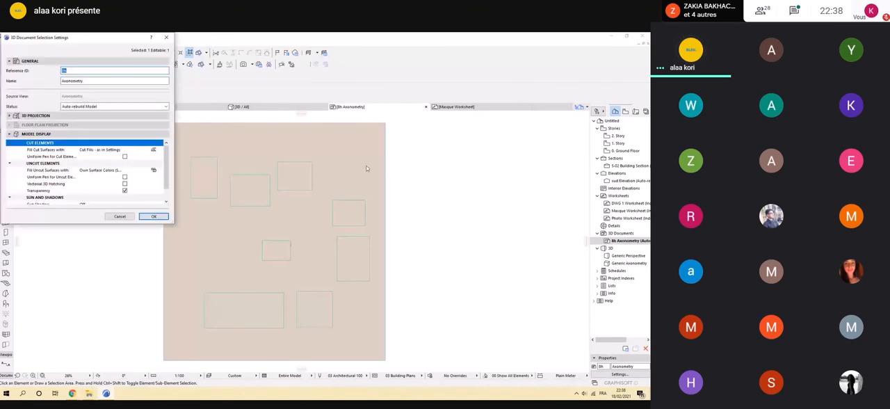
click(152, 151)
click(158, 150)
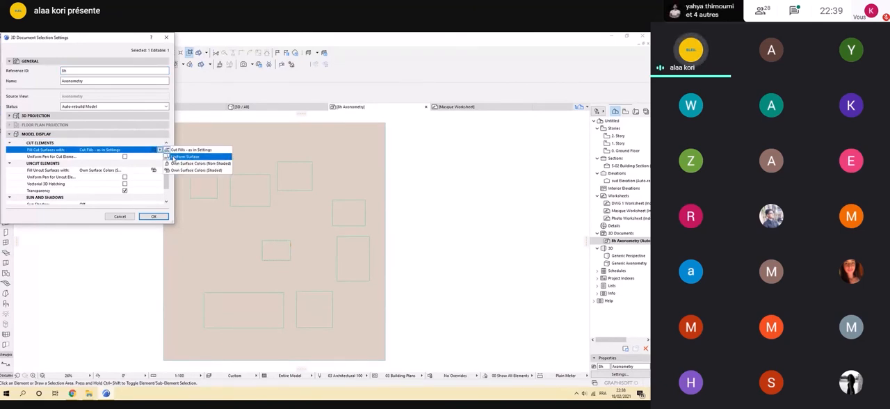
click(173, 157)
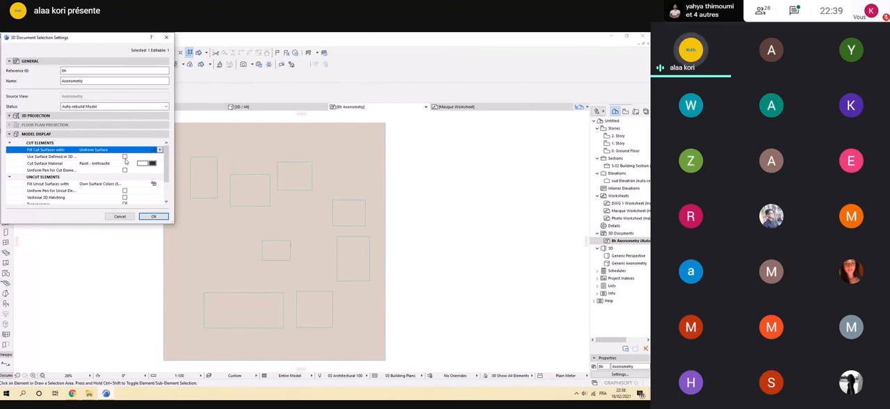
click(125, 157)
click(125, 169)
click(125, 169)
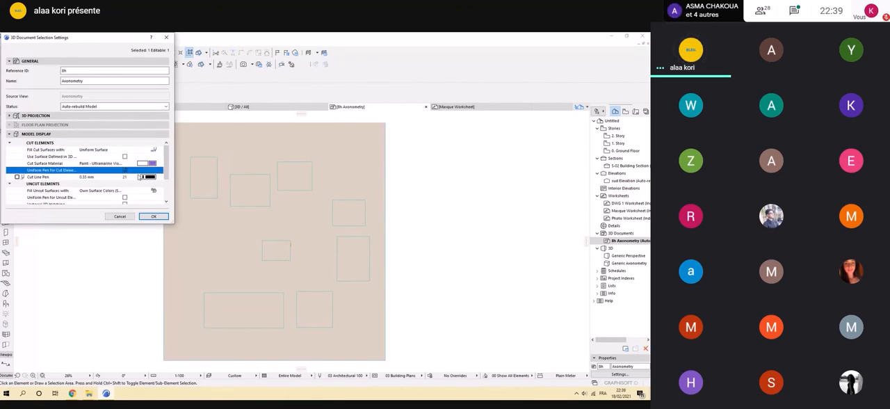
click(152, 178)
click(151, 177)
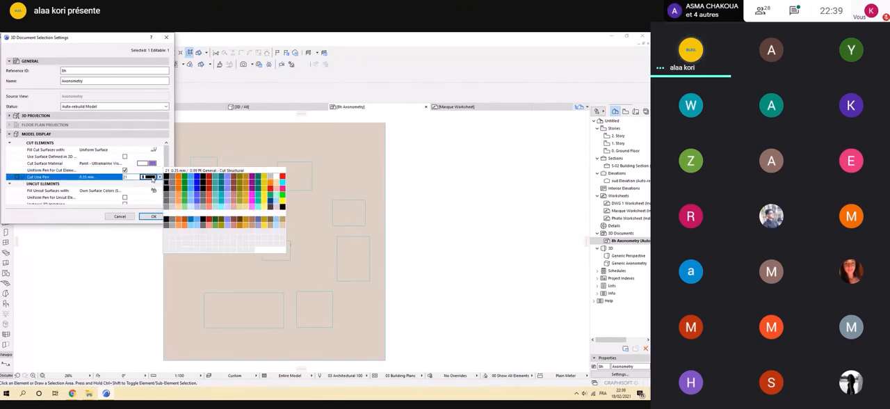
click(275, 178)
Fill the uncut surfaces with a uniform pen color and use uniform pen 1 (0.13 mm) for uncut elements.
scroll(150, 184, down, 2)
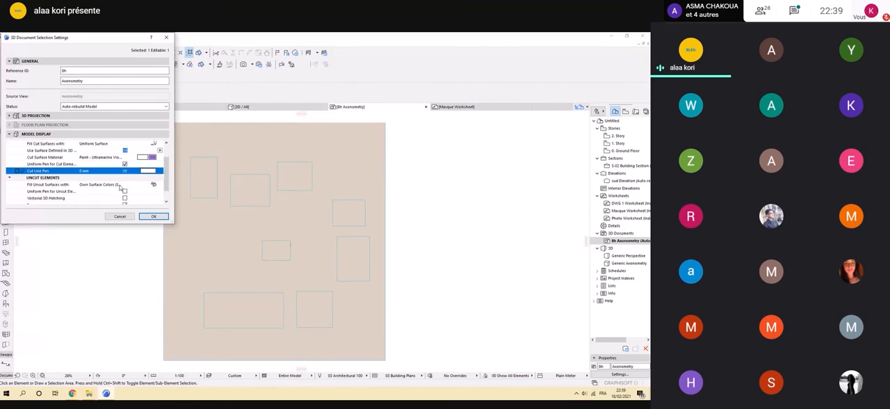
click(153, 157)
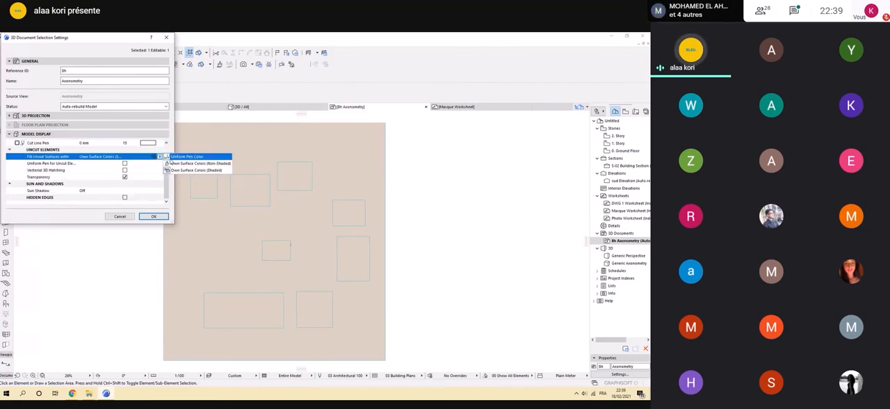
click(175, 157)
click(125, 171)
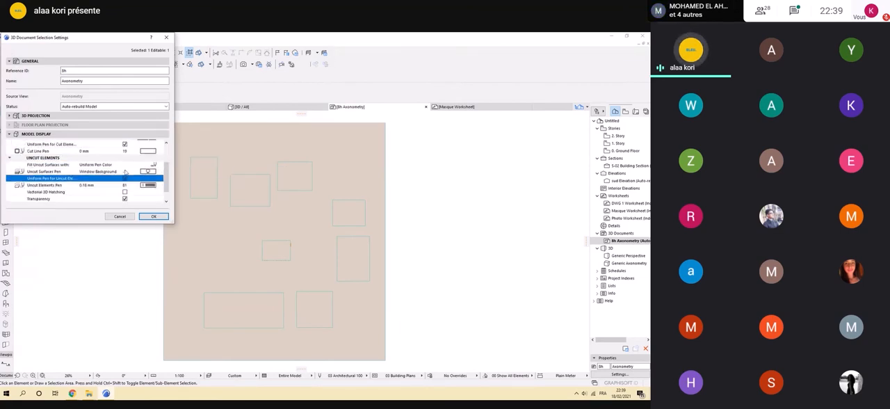
click(147, 178)
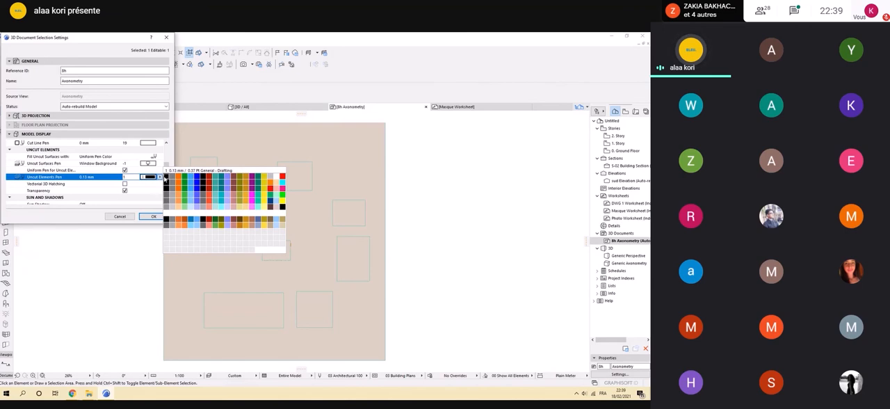
click(166, 178)
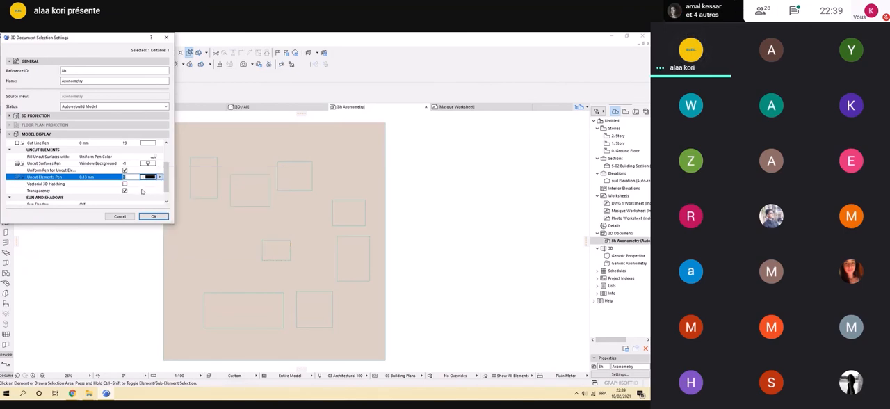
Turn on the 3D document's Sun Shadow and apply the document settings.
scroll(146, 185, down, 1)
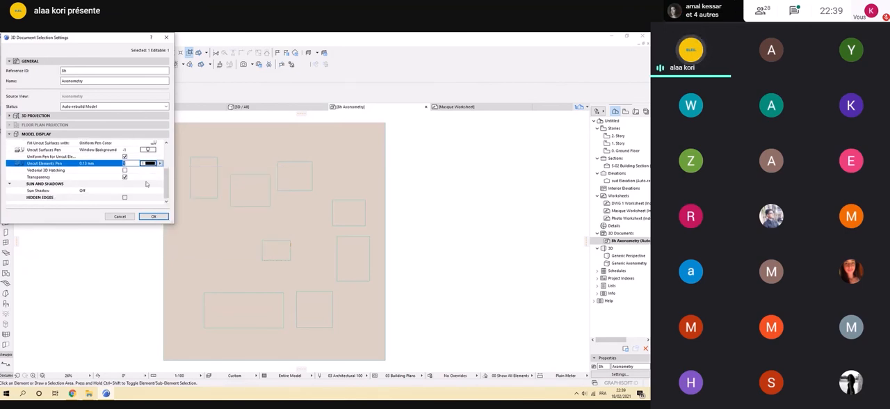
click(81, 192)
click(160, 192)
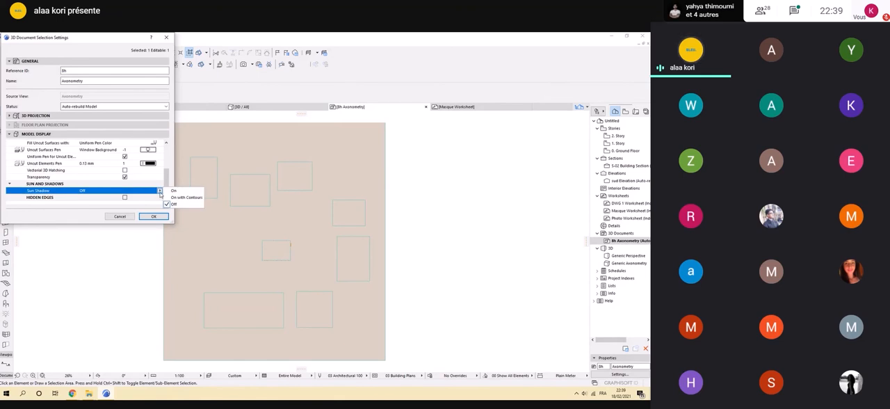
click(169, 192)
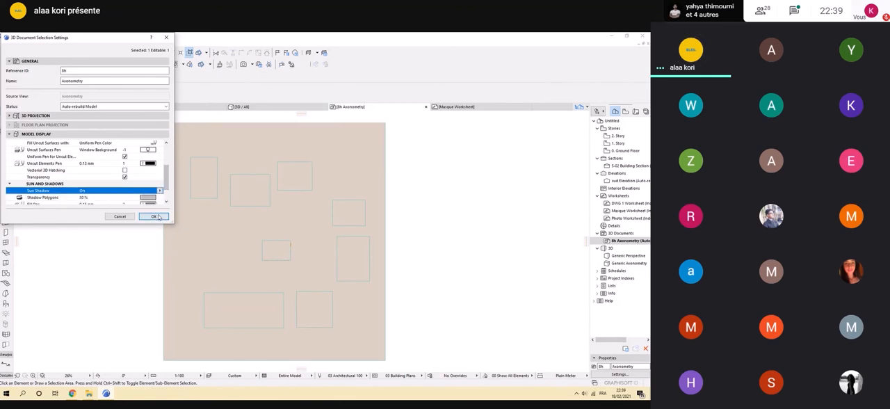
click(154, 216)
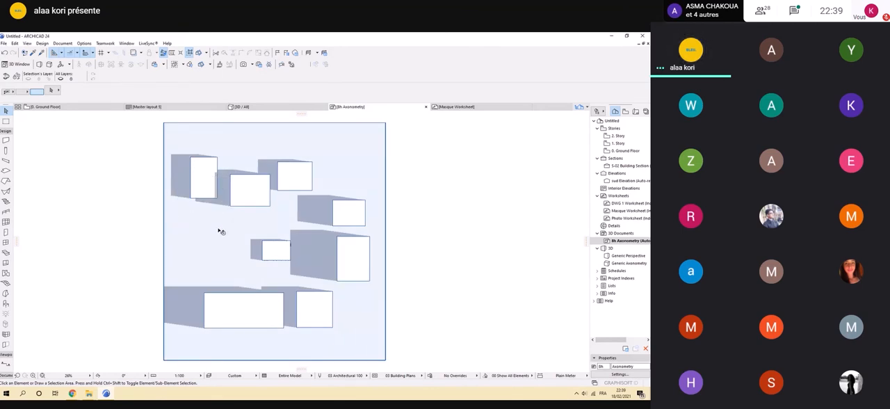
Extend the base slab's left edge outward on the Ground Floor plan to catch the full 8h shadows, and check it in 3D.
click(190, 247)
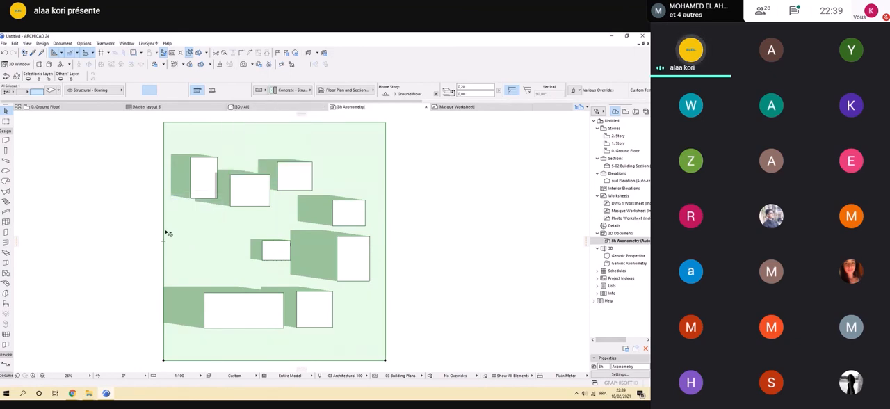
click(82, 108)
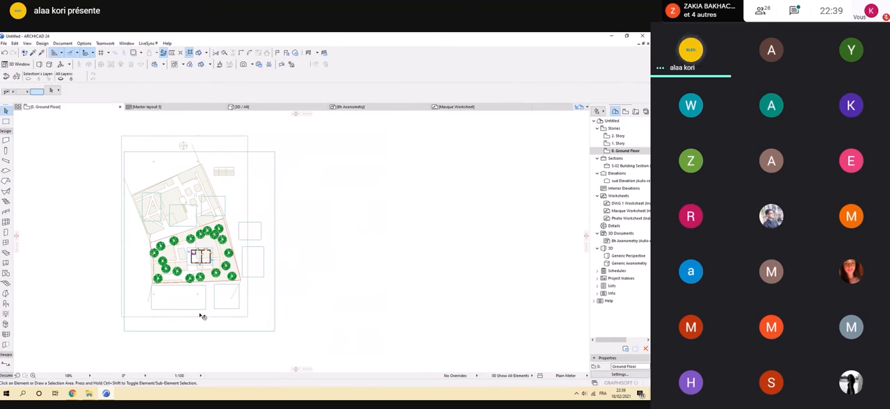
click(125, 253)
click(82, 255)
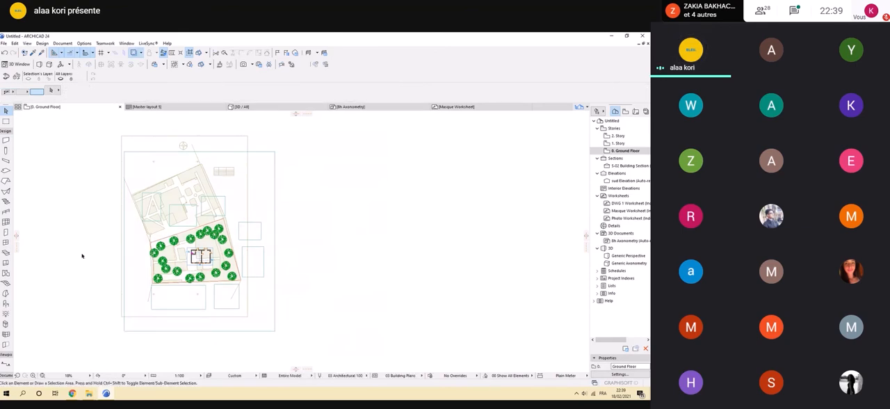
click(124, 258)
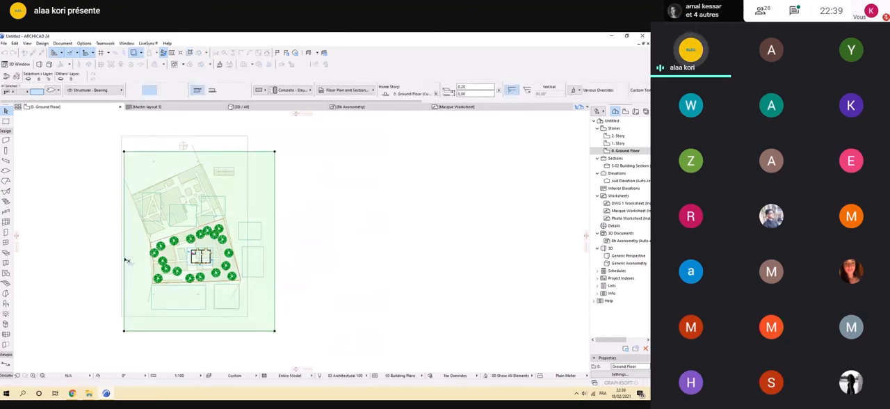
drag(125, 259, 46, 248)
key(Escape)
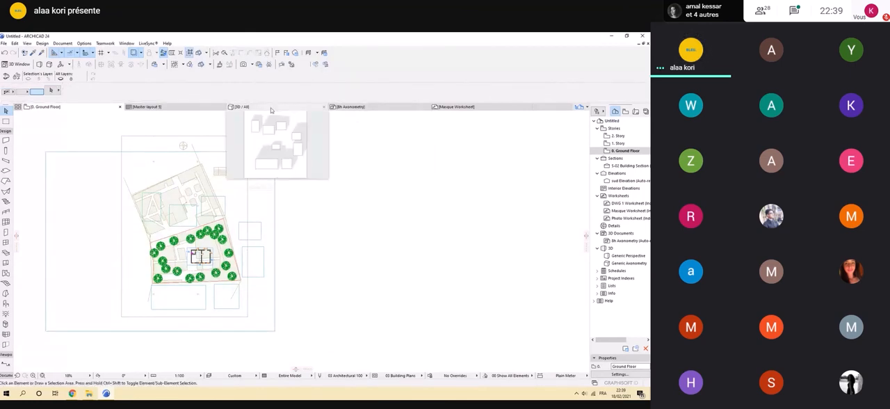
click(271, 110)
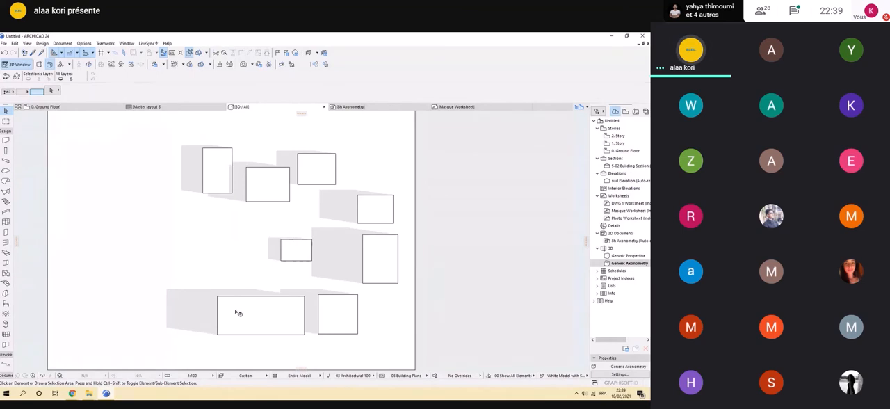
Copy all the contents of the 8h 3D document into the Masque Worksheet.
click(401, 109)
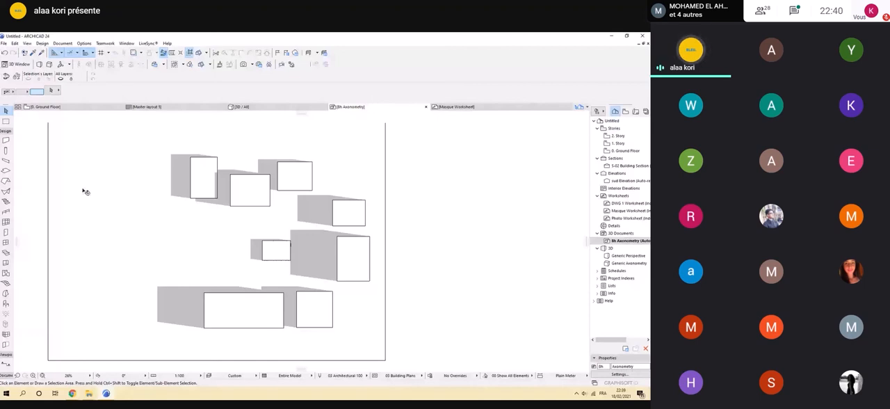
scroll(221, 223, down, 1)
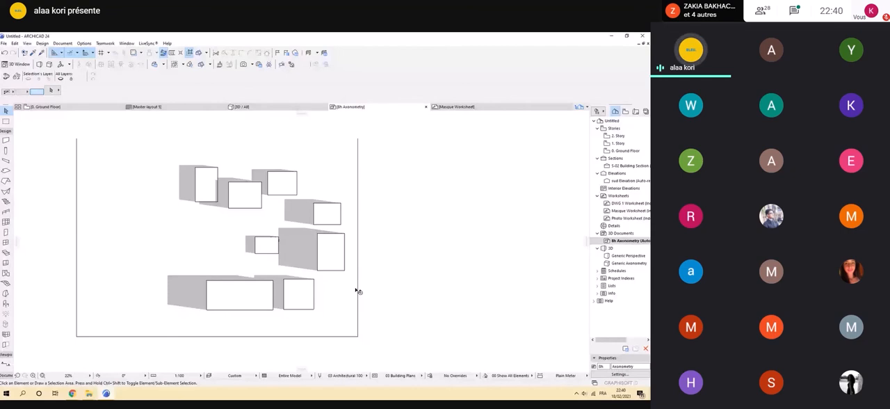
click(358, 291)
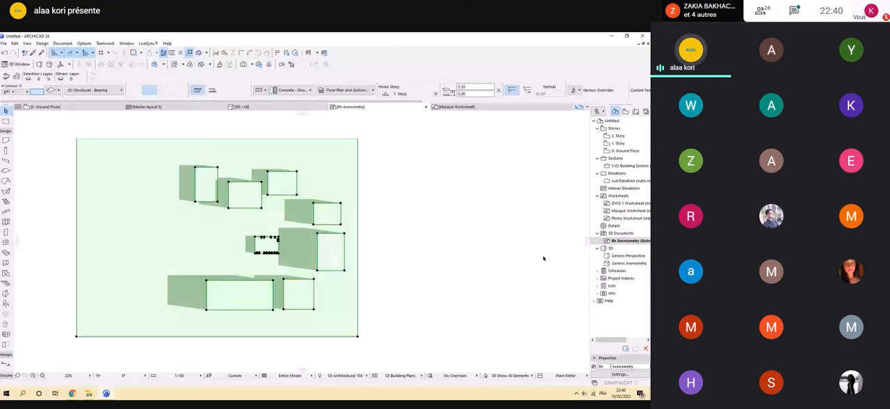
click(630, 211)
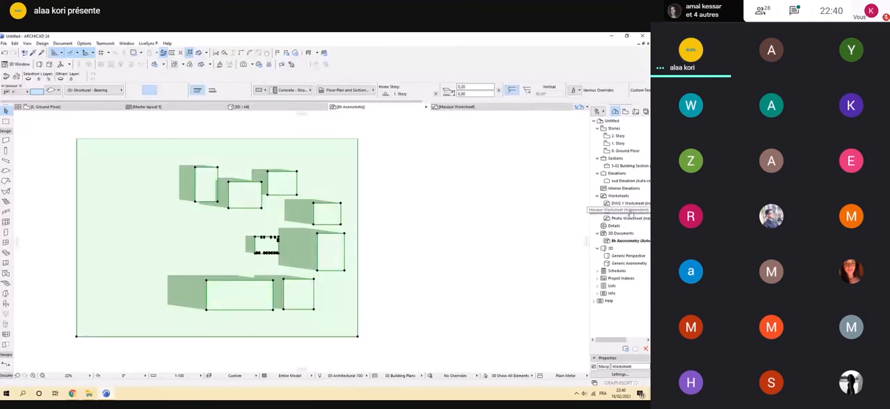
double_click(630, 211)
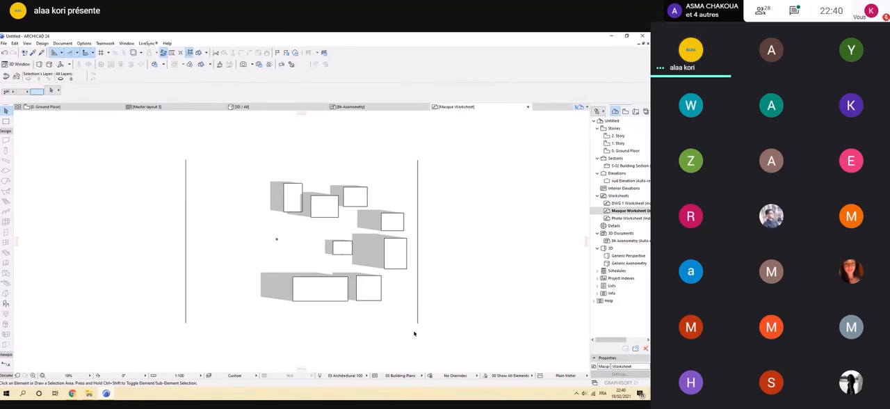
Delete the base slab's remaining side lines and background fill from the 8h drawing, leaving the building masses and shadows.
click(417, 322)
key(Delete)
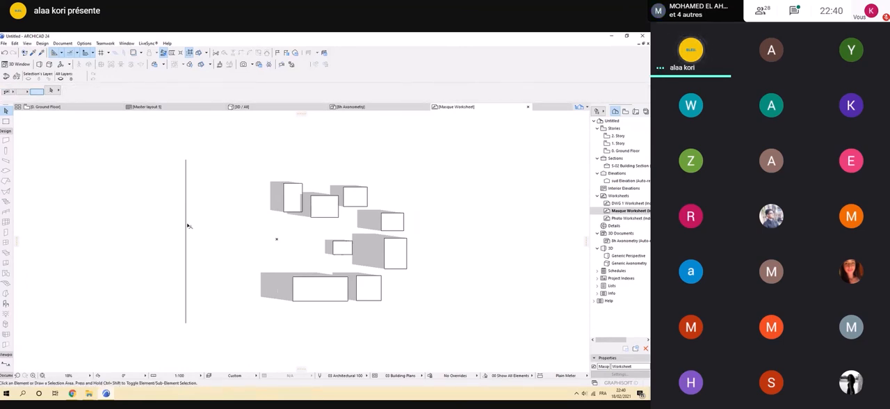
click(187, 223)
key(Delete)
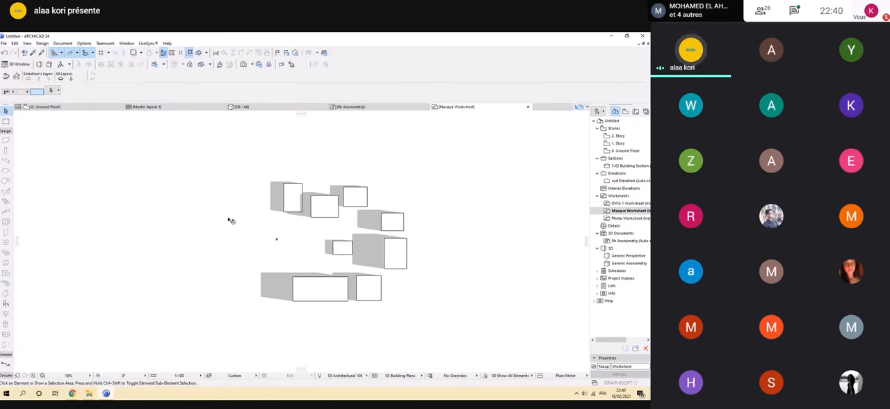
key(ctrl+a)
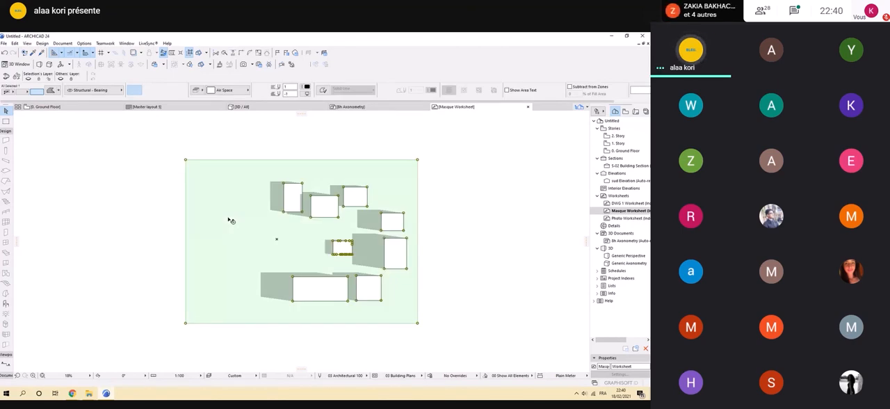
key(Delete)
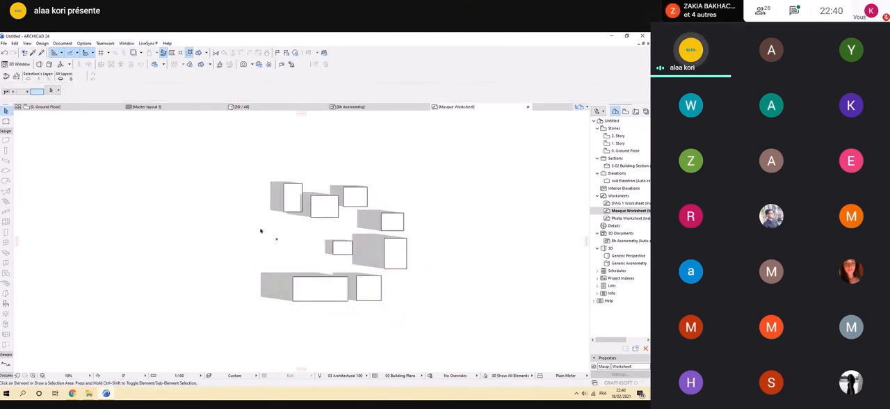
scroll(431, 236, down, 4)
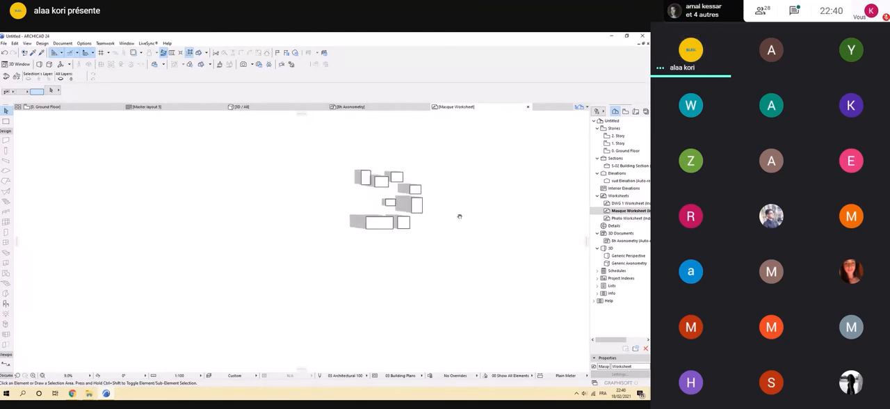
scroll(421, 268, up, 5)
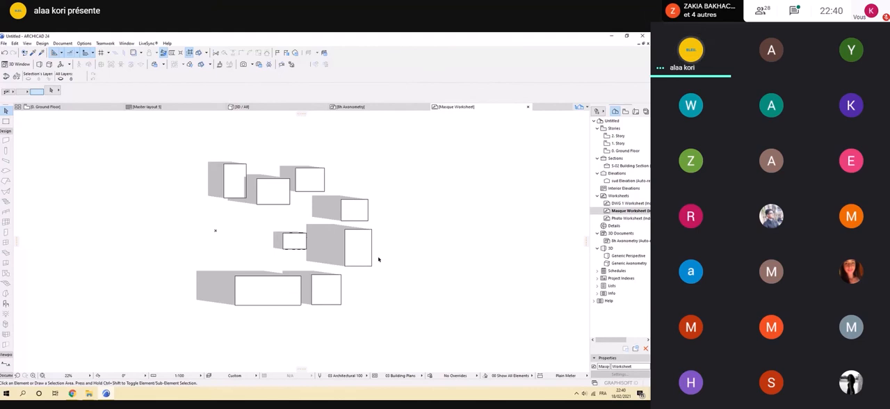
Create a 3D document from the top view of the 13h shadows, with reference ID 13h and the name Axonometry.
key(F3)
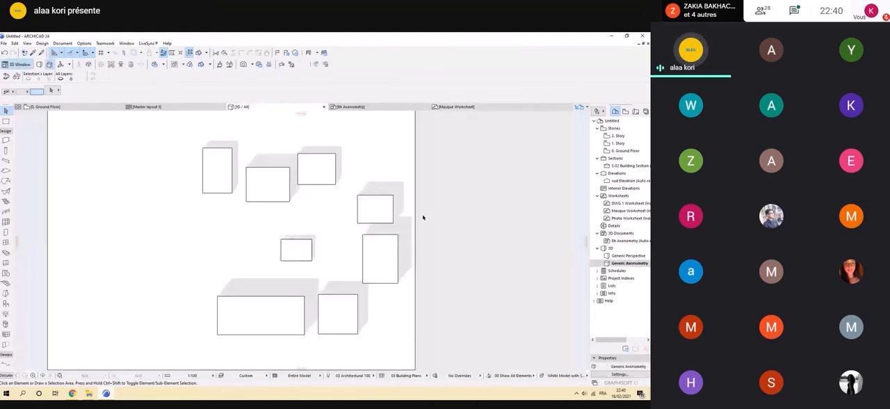
click(166, 104)
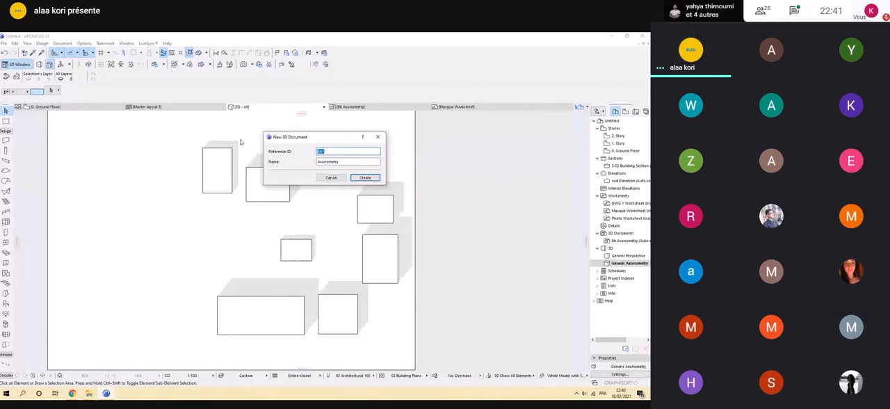
key(Return)
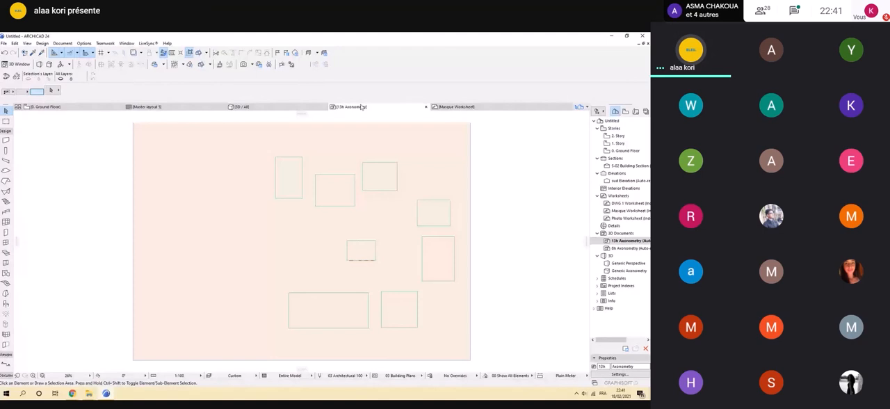
Use a uniform pen for the 13h document's cut elements and set its cut line and cut fill pens to 19.
right_click(361, 106)
click(125, 156)
click(152, 163)
click(277, 162)
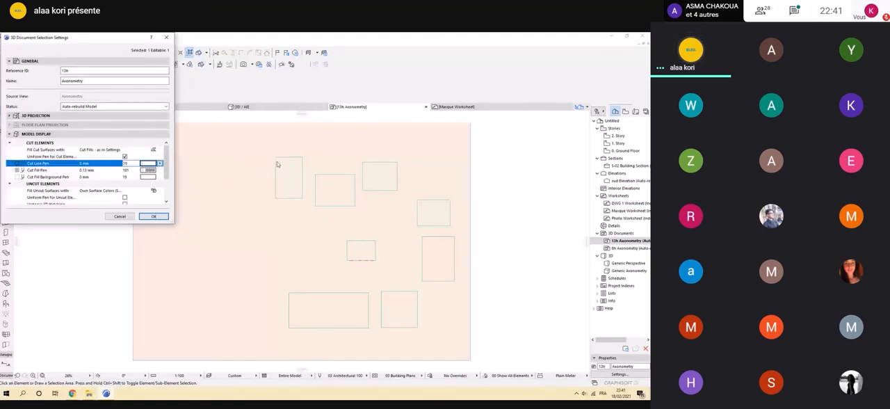
click(150, 171)
click(277, 169)
Fill the 13h document's uncut surfaces with a uniform pen color, use uniform pen 1 (0.13 mm) for uncut elements, and turn on Sun Shadow.
click(160, 191)
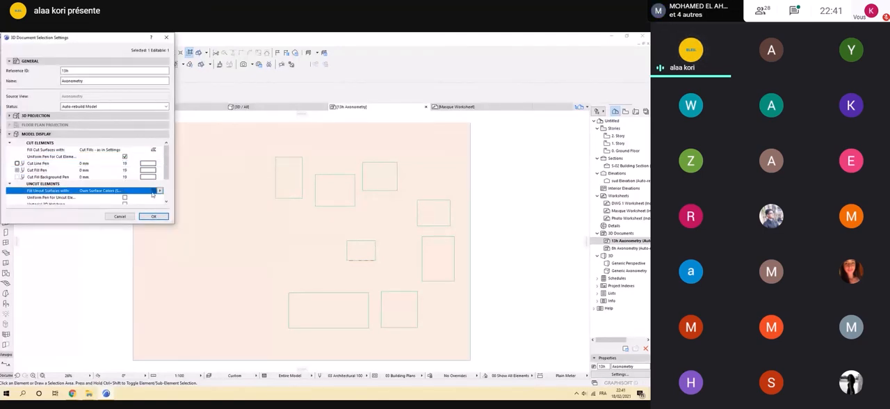
click(160, 191)
click(171, 193)
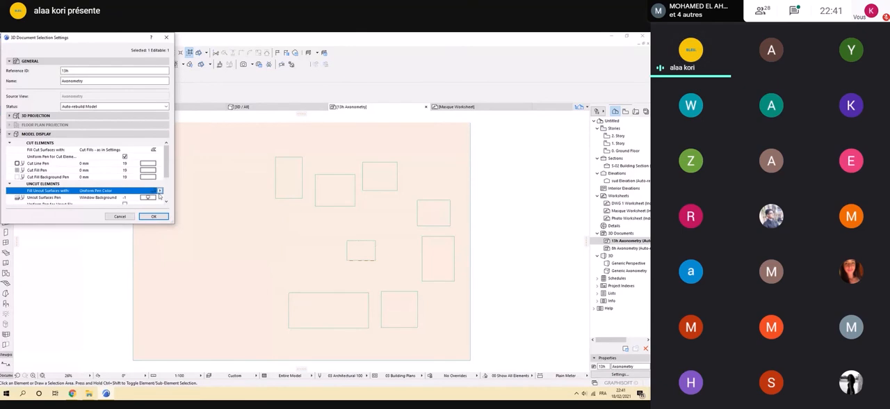
scroll(160, 197, down, 1)
click(150, 185)
click(149, 190)
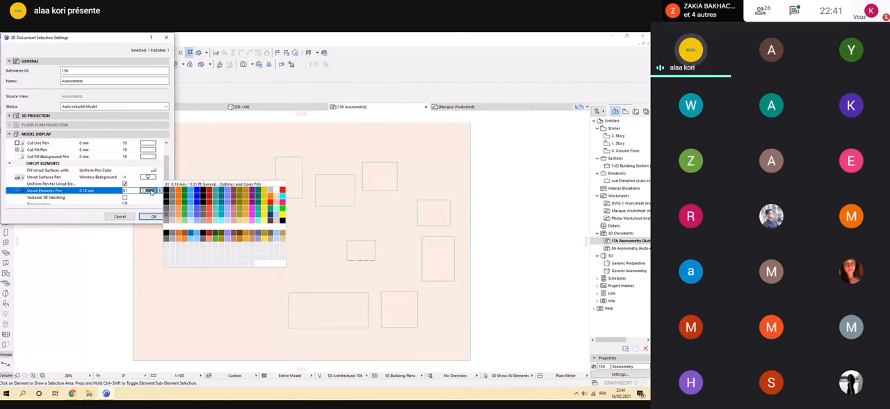
click(165, 190)
scroll(170, 191, down, 1)
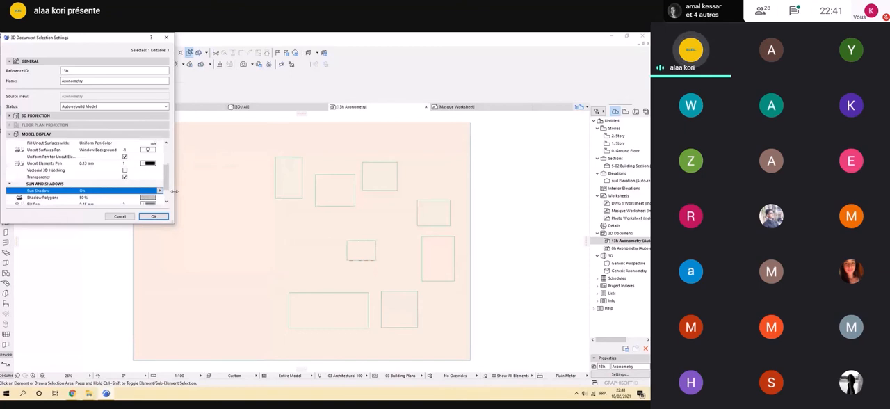
click(154, 217)
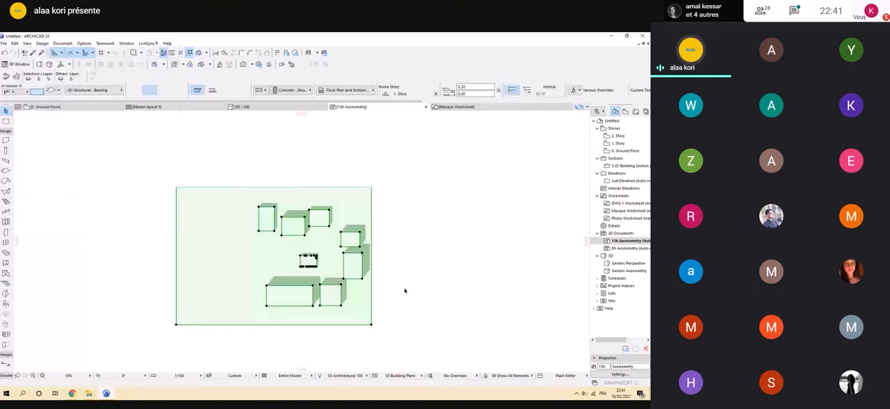
Paste the copied 13h document contents into the Masque Worksheet, to the right of the 8h drawing.
click(450, 107)
scroll(472, 254, down, 3)
middle_drag(473, 254, 226, 210)
middle_drag(283, 197, 240, 200)
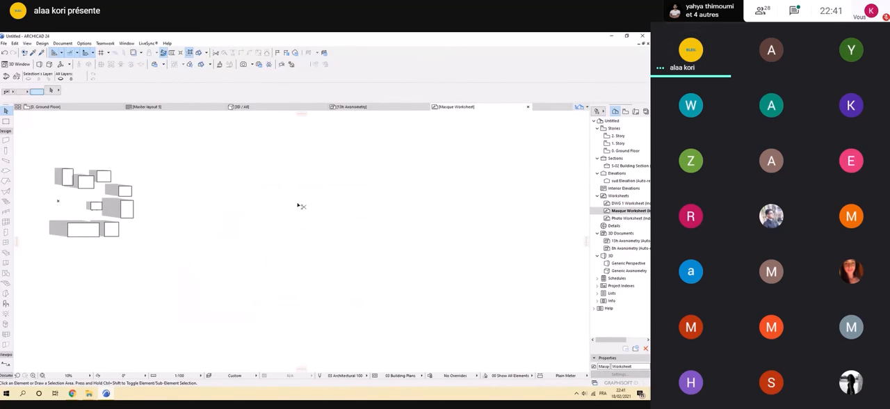
key(ctrl+v)
click(365, 204)
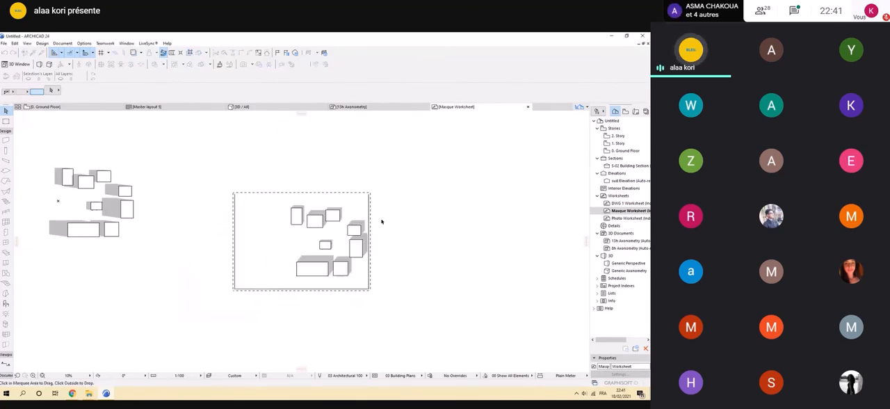
click(387, 238)
Delete the base slab's outline lines and background fill from the 13h drawing, leaving the building masses and shadows.
scroll(369, 292, up, 1)
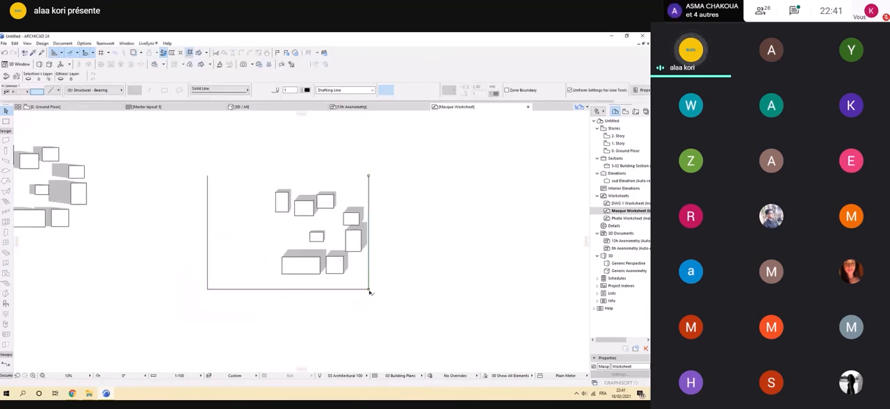
click(355, 289)
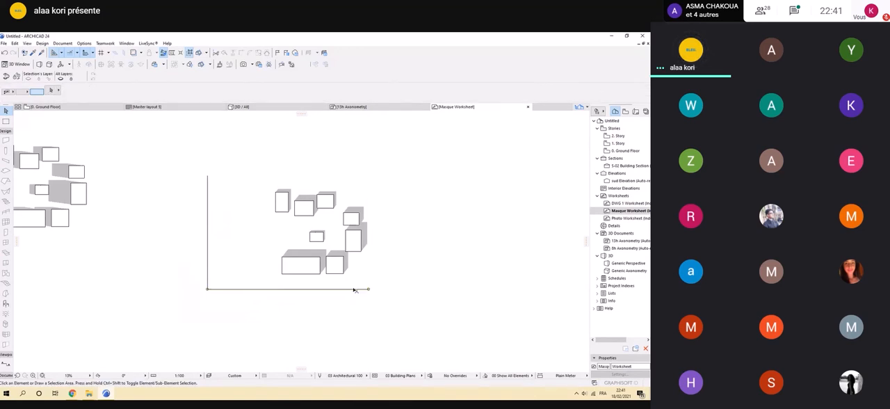
key(Delete)
click(208, 248)
key(Delete)
click(243, 241)
key(Delete)
scroll(370, 212, down, 3)
middle_drag(370, 212, 389, 211)
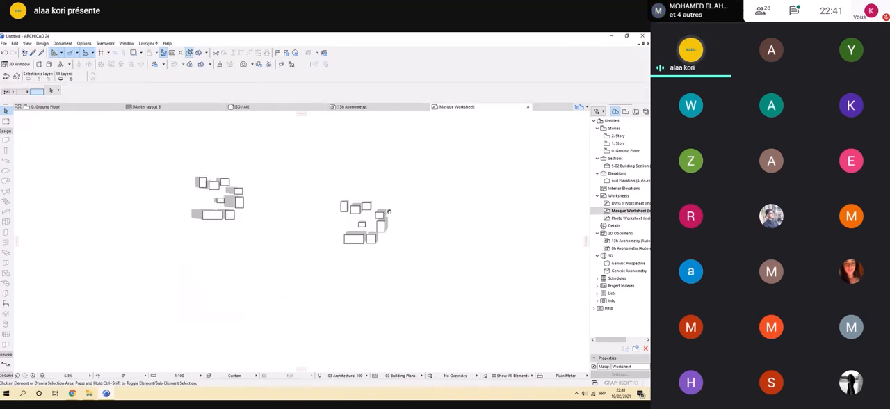
scroll(298, 225, up, 2)
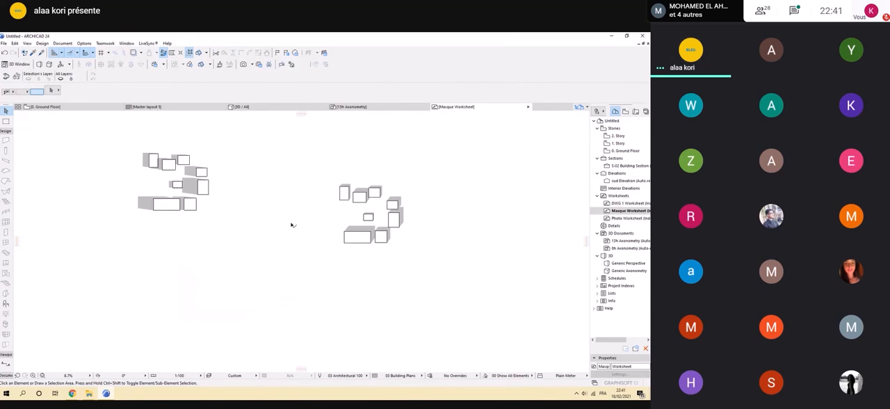
scroll(292, 225, down, 1)
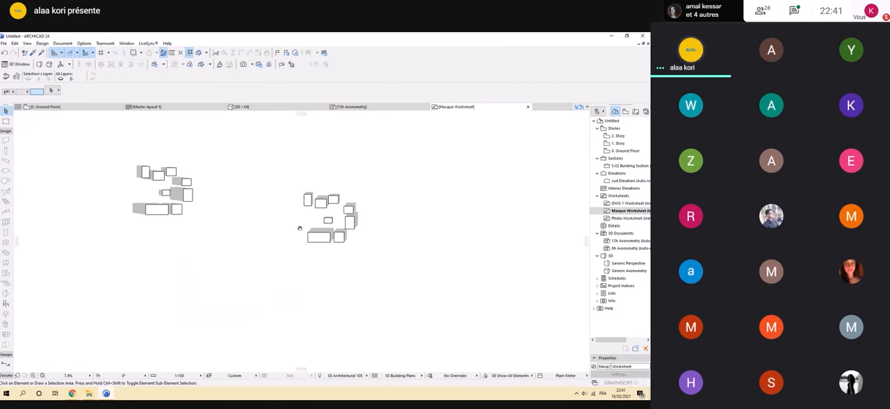
In the 3D view, offset the base slab's east edge outward so the slab extends past the ends of the evening shadows.
click(241, 107)
middle_drag(231, 184, 316, 209)
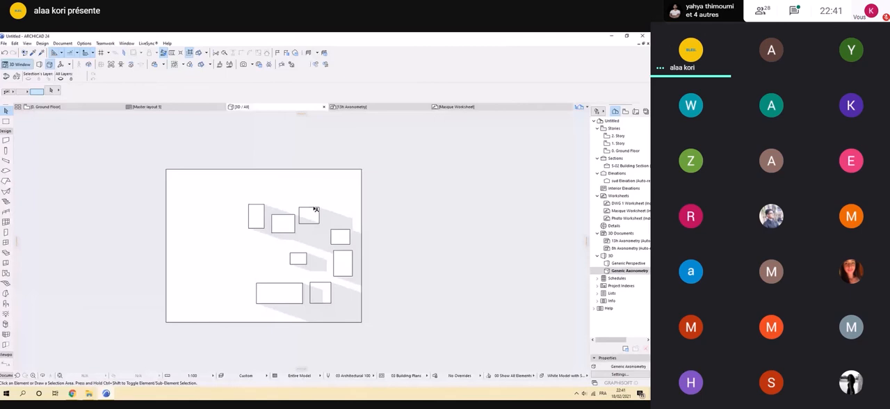
click(362, 207)
click(362, 208)
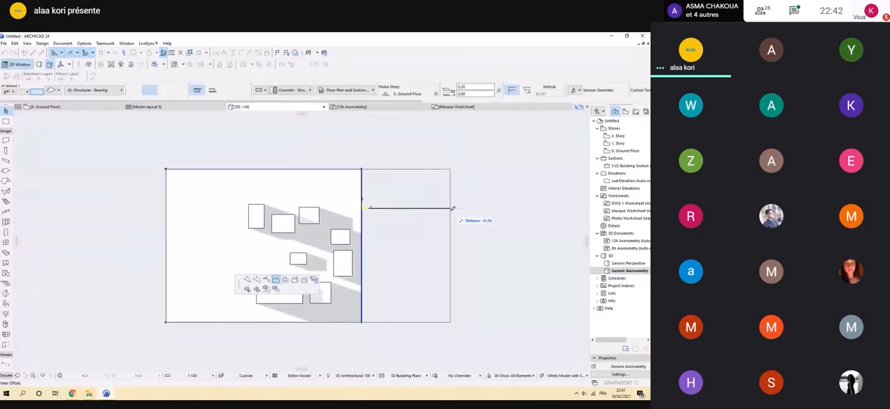
click(451, 208)
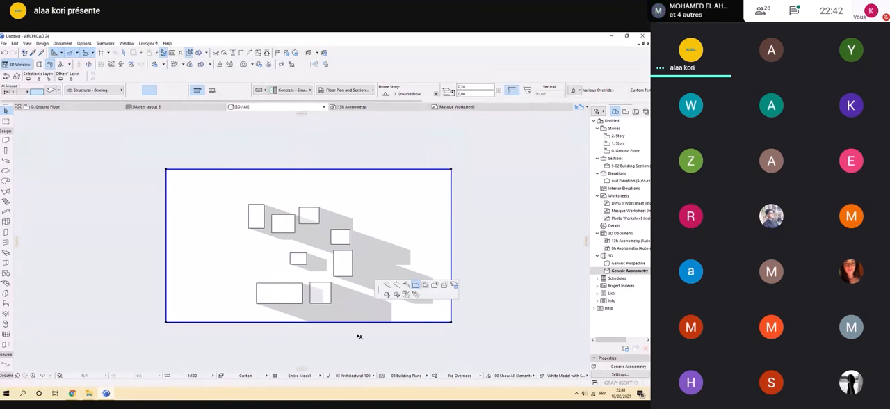
click(359, 345)
key(Escape)
scroll(352, 319, up, 2)
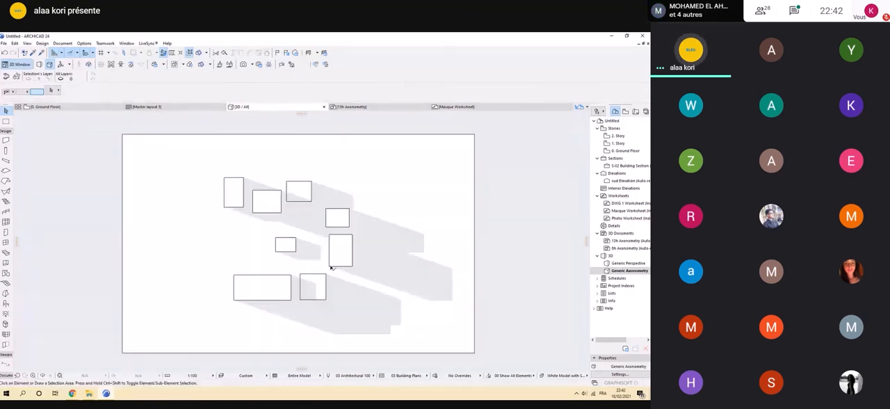
Create a new 3D document from the current top axonometry with the reference ID 18h.
click(63, 44)
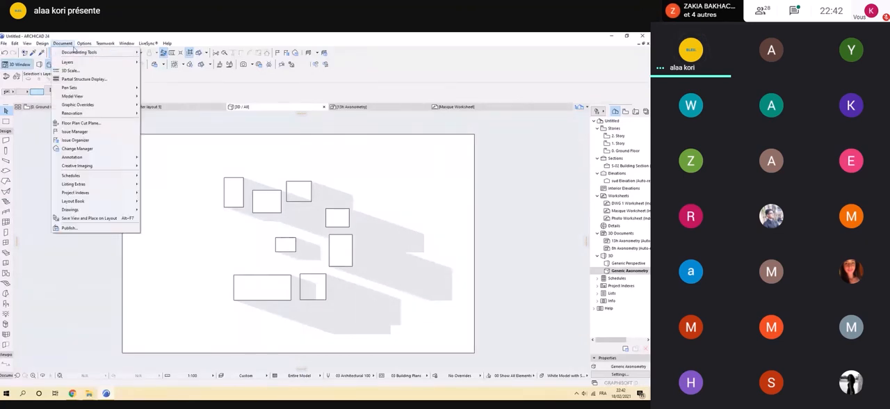
mouse_move(97, 52)
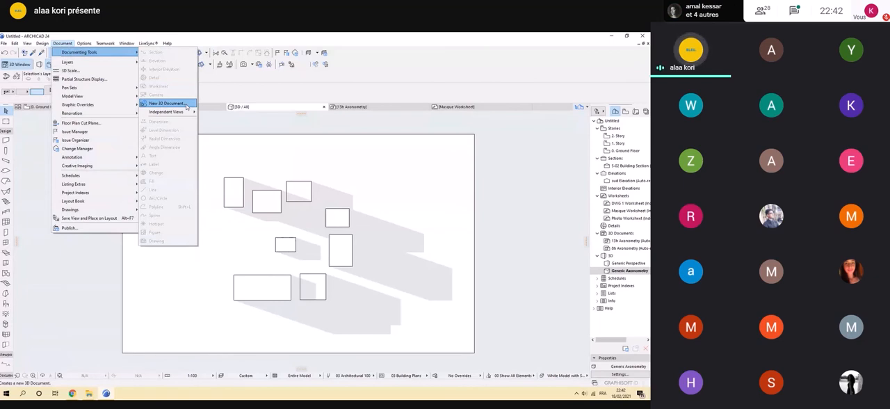
click(186, 105)
right_click(333, 112)
click(399, 159)
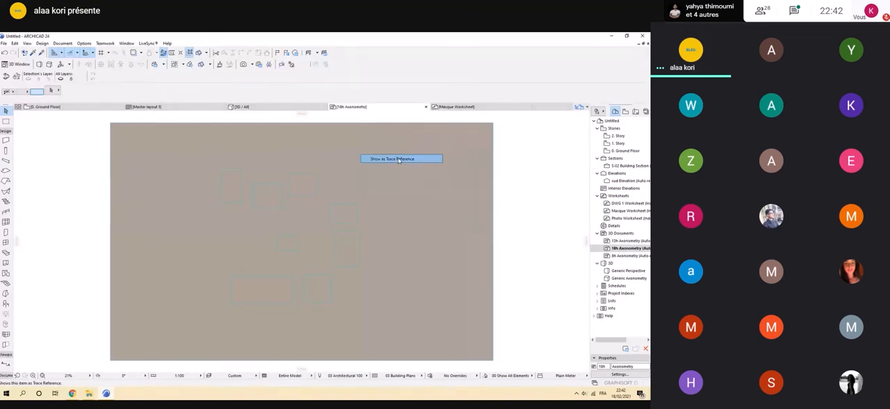
Fill the 18h document's cut surfaces with Uniform Surface and use a uniform pen for cut elements with cut line pen 19.
right_click(348, 107)
click(384, 168)
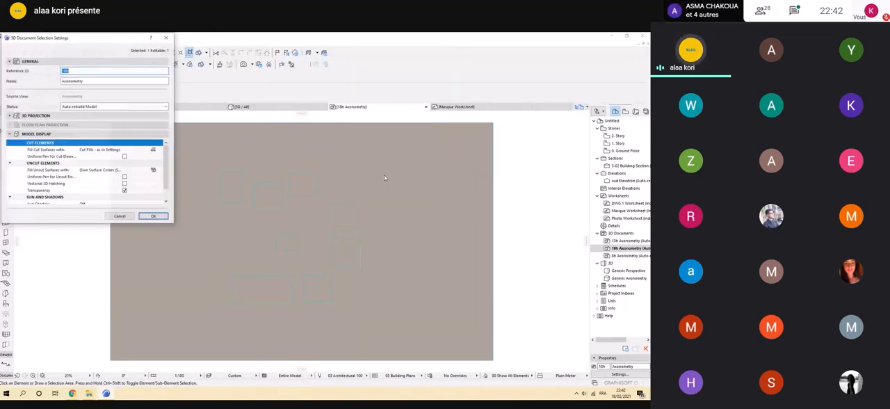
click(154, 150)
click(202, 157)
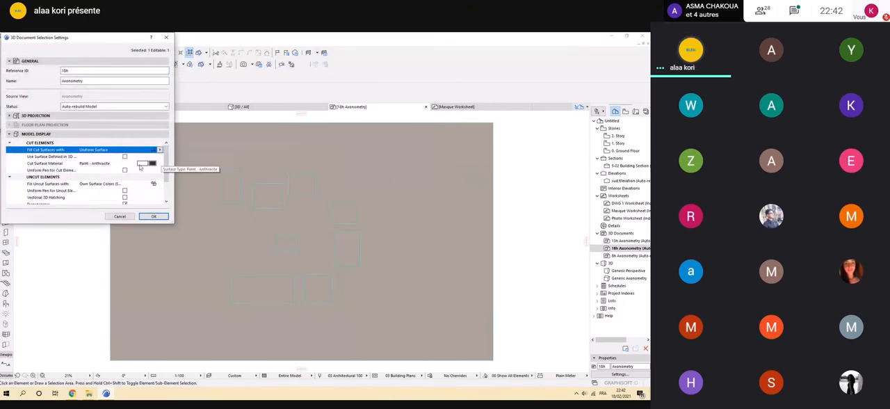
click(126, 170)
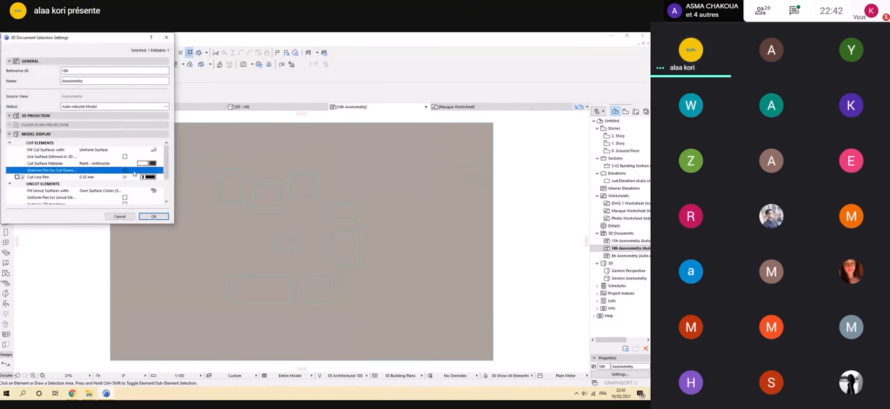
click(148, 177)
click(182, 170)
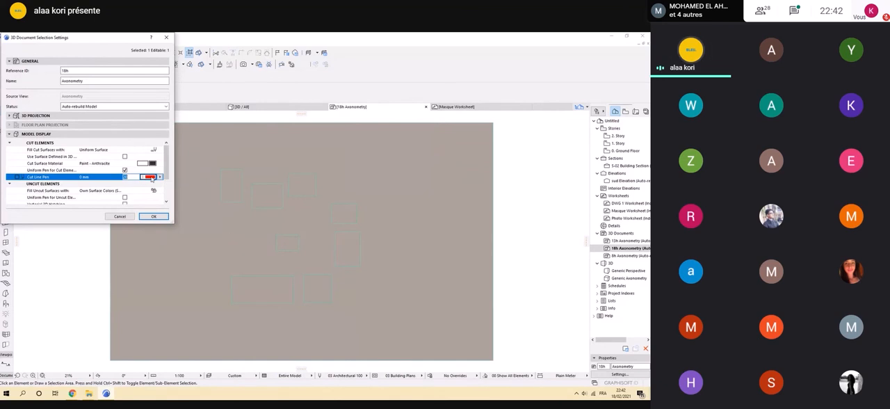
click(152, 178)
click(272, 175)
scroll(147, 179, down, 2)
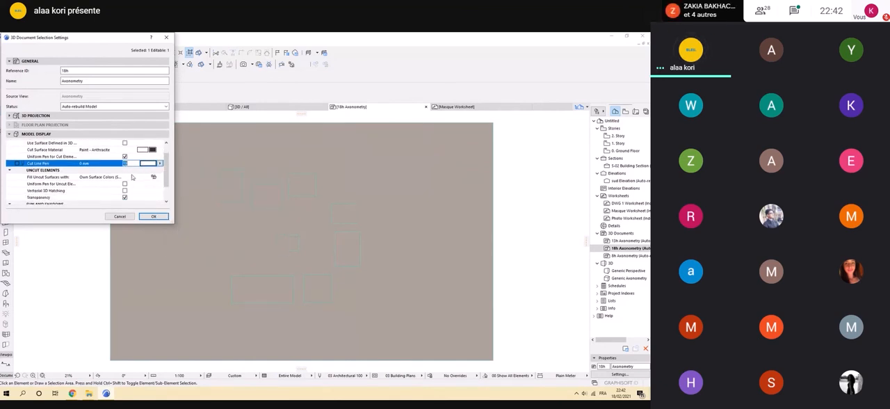
scroll(137, 169, up, 2)
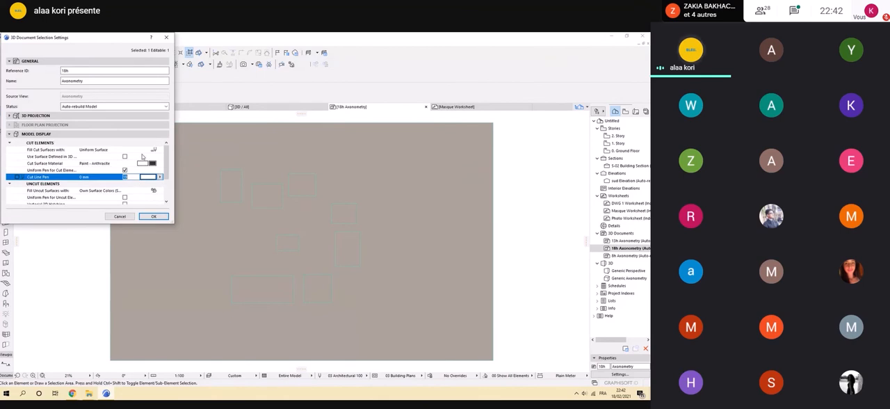
click(154, 151)
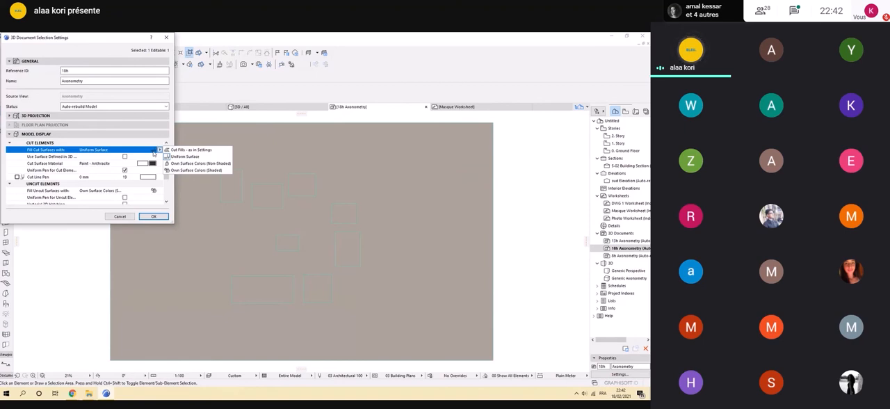
Fill the 18h document's uncut surfaces with a uniform pen color, turn on Sun Shadow, and apply the settings.
scroll(155, 164, down, 5)
click(158, 192)
click(160, 190)
click(177, 199)
click(153, 216)
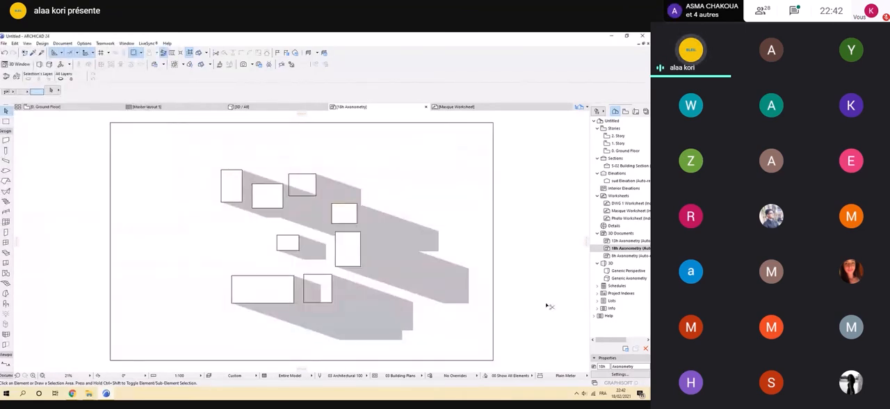
Select all contents of the 18h document, including the slab, building masses and shadows.
key(ctrl+a)
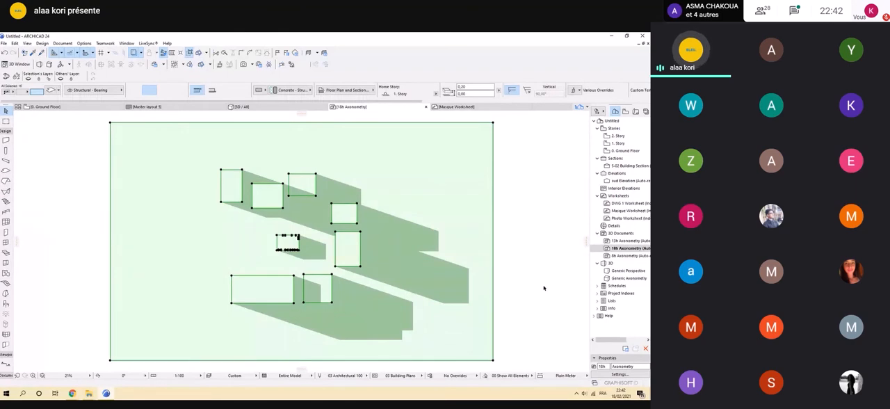
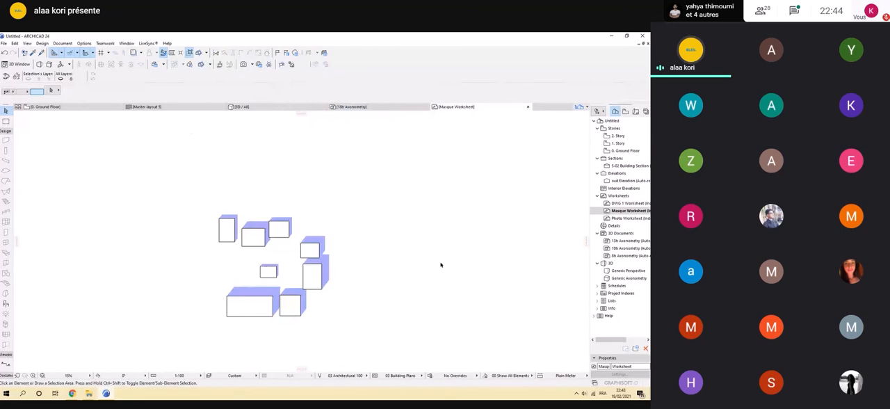
Recolor all shadow fills of the 18h mass group, the ones cast to the east, with a purple fill pen.
click(304, 260)
scroll(304, 260, up, 5)
shift+click(280, 237)
shift+click(386, 206)
shift+click(284, 192)
scroll(336, 202, down, 4)
middle_drag(335, 202, 329, 247)
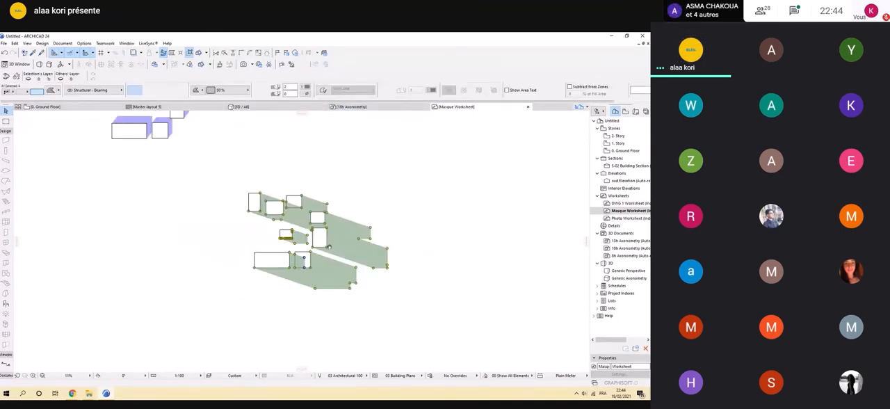
scroll(323, 230, up, 4)
scroll(317, 199, down, 6)
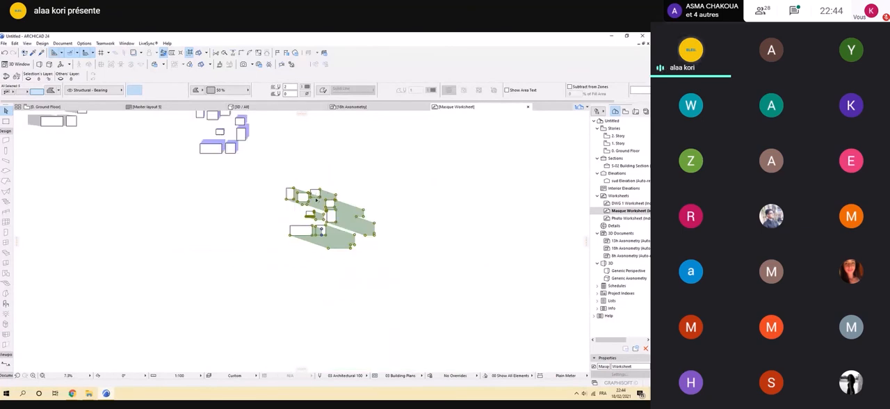
click(304, 92)
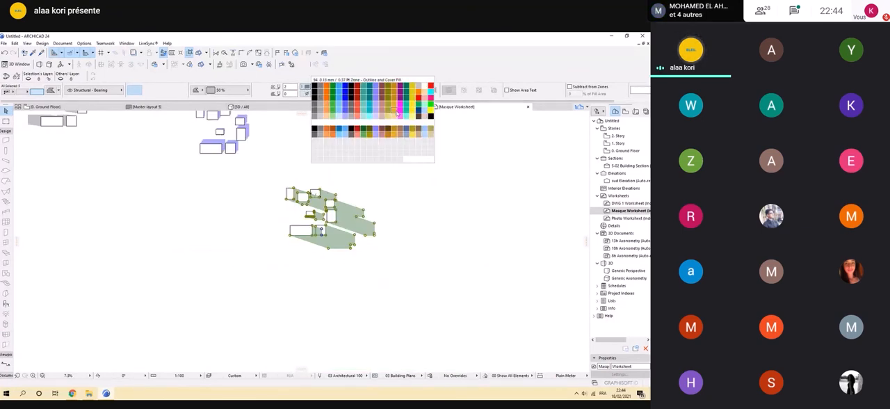
click(400, 101)
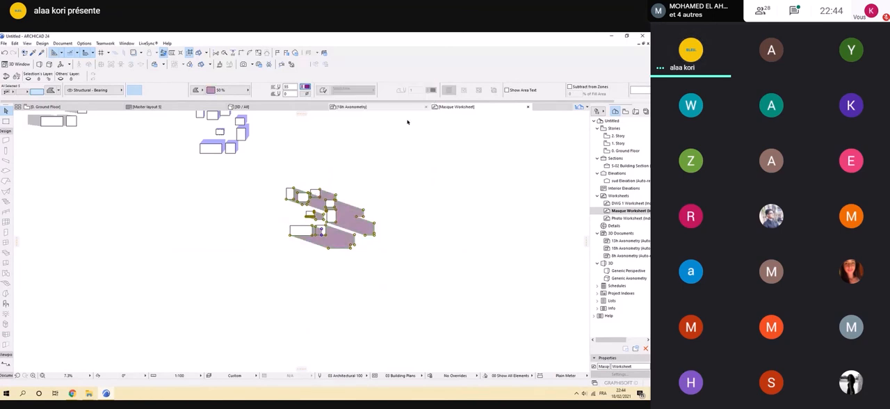
click(408, 122)
Recolor all shadow fills of the mass group with west-facing shadows using an orange fill pen.
scroll(408, 123, down, 1)
middle_drag(408, 122, 500, 190)
scroll(226, 183, up, 2)
click(215, 193)
shift+click(259, 169)
scroll(258, 170, up, 2)
scroll(295, 153, down, 1)
middle_drag(296, 152, 270, 245)
shift+click(195, 202)
click(306, 94)
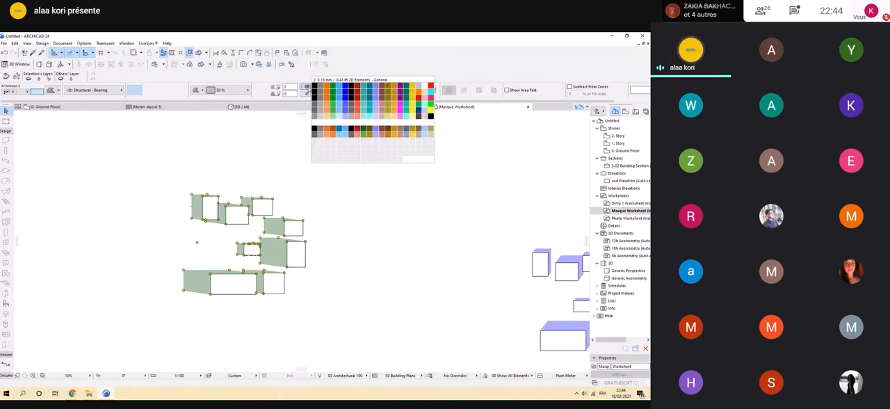
click(419, 97)
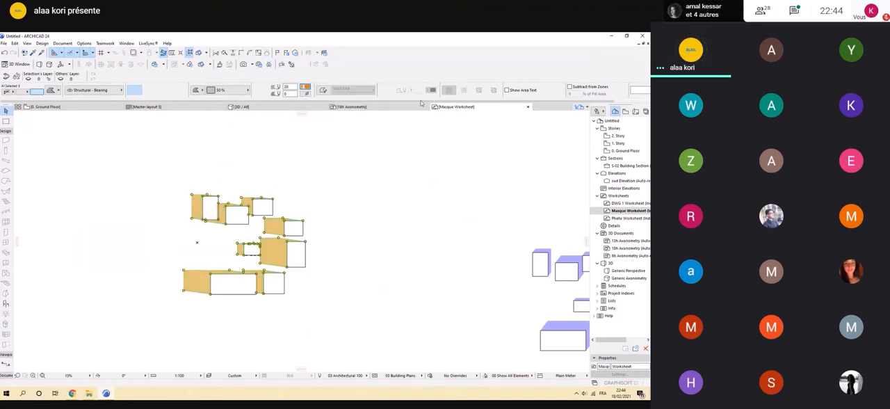
click(383, 210)
Group all the blue shadow fills of the middle mass group into a single group.
scroll(250, 205, down, 3)
scroll(250, 205, up, 1)
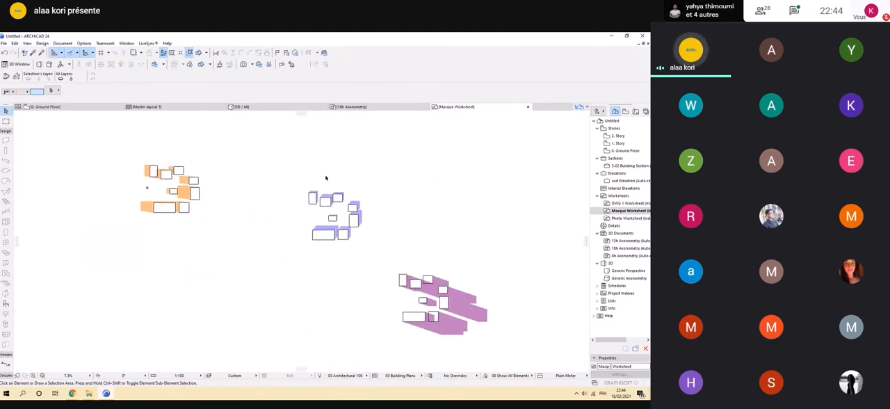
scroll(328, 198, up, 2)
scroll(365, 197, up, 1)
click(411, 231)
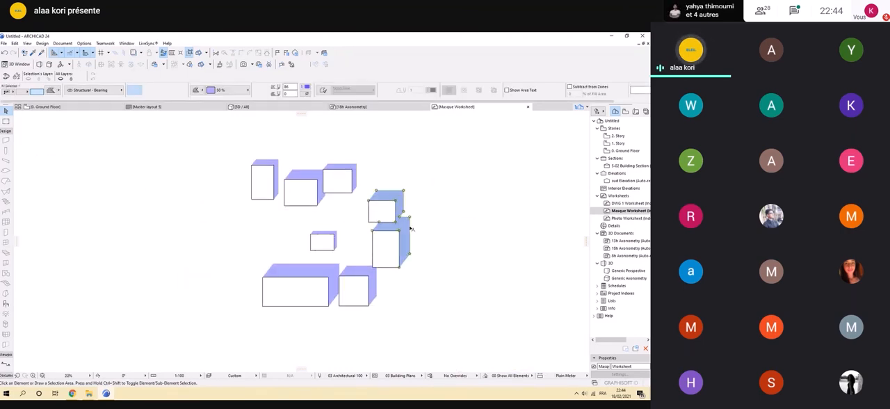
shift+click(359, 270)
shift+click(333, 234)
shift+click(354, 167)
shift+click(319, 172)
shift+click(277, 161)
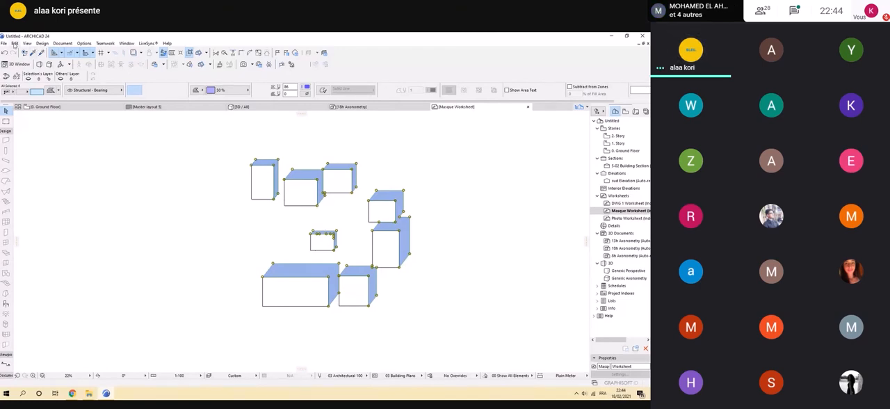
click(15, 44)
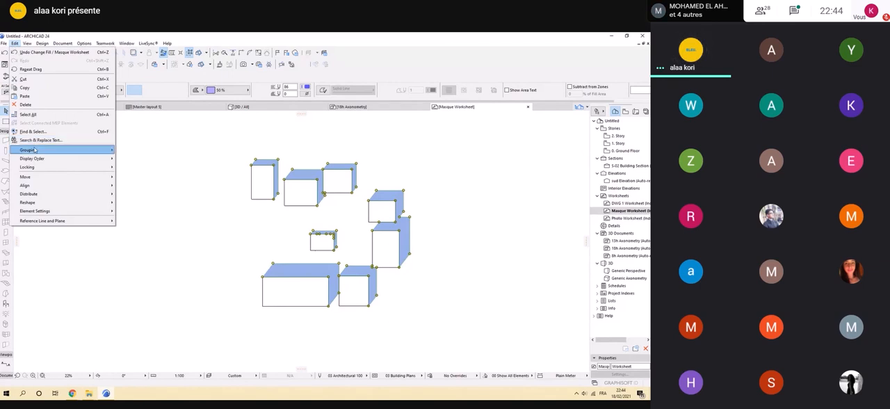
mouse_move(35, 151)
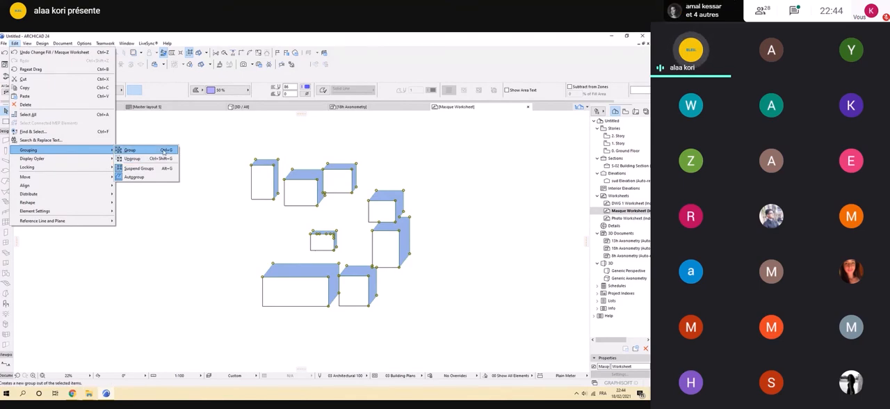
click(414, 36)
key(ctrl+g)
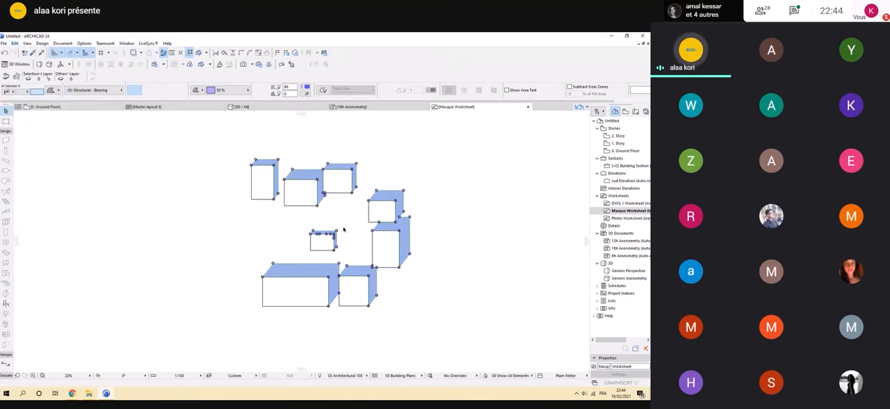
Turn off Suspend Groups and check that the blue shadow fills are selected together as one group.
click(289, 271)
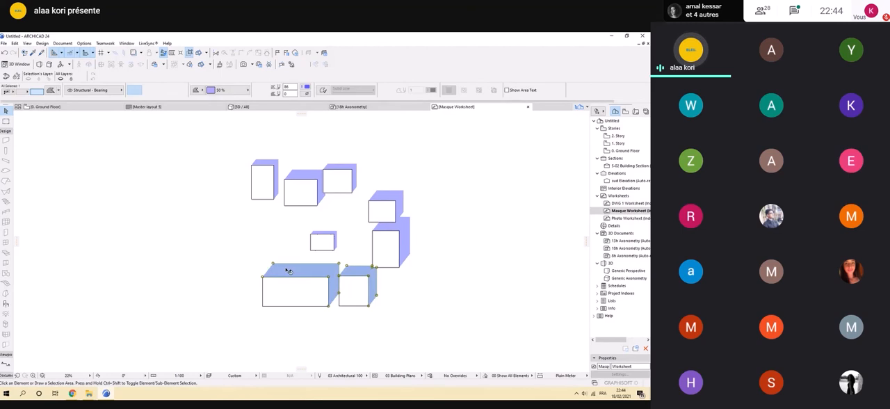
click(189, 52)
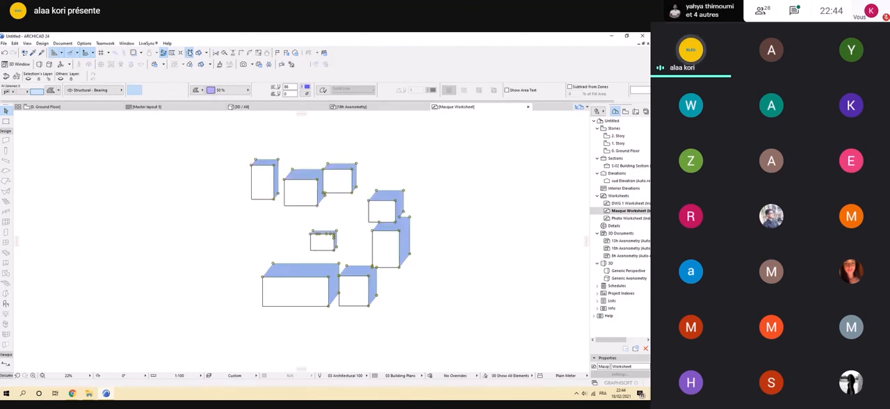
click(154, 249)
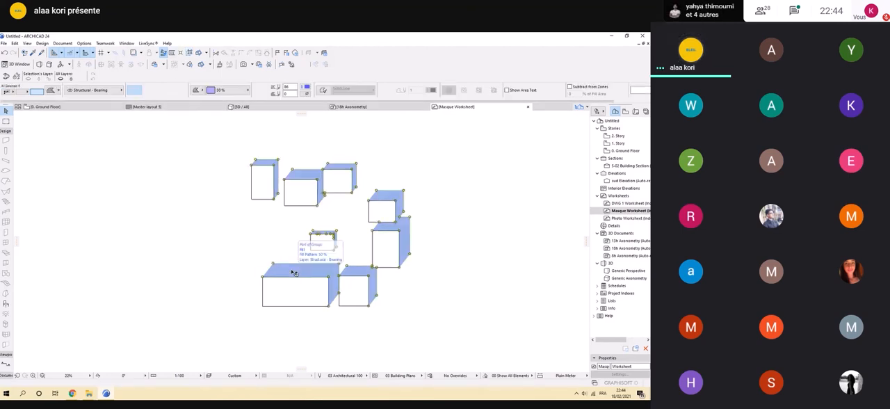
click(264, 267)
scroll(189, 245, down, 1)
scroll(189, 245, down, 5)
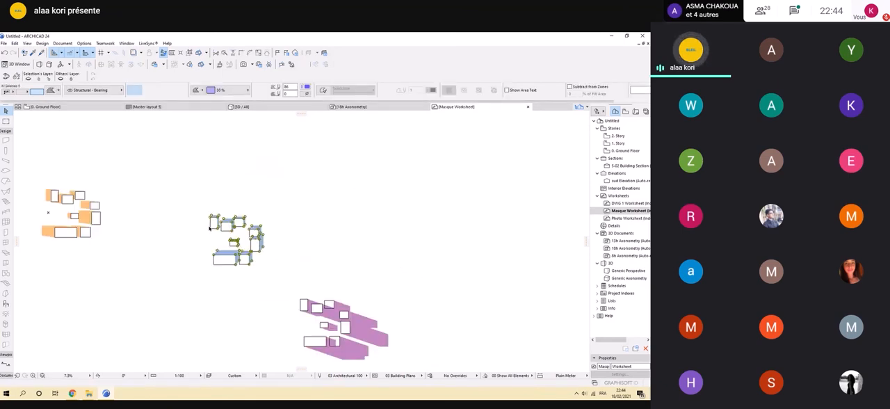
click(213, 146)
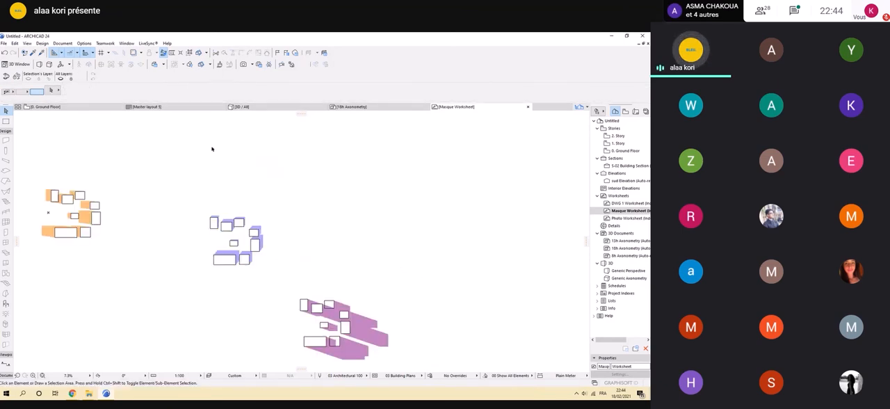
Switch Suspend Groups on and back off to compare how the grouped blue shadows are selected.
click(189, 53)
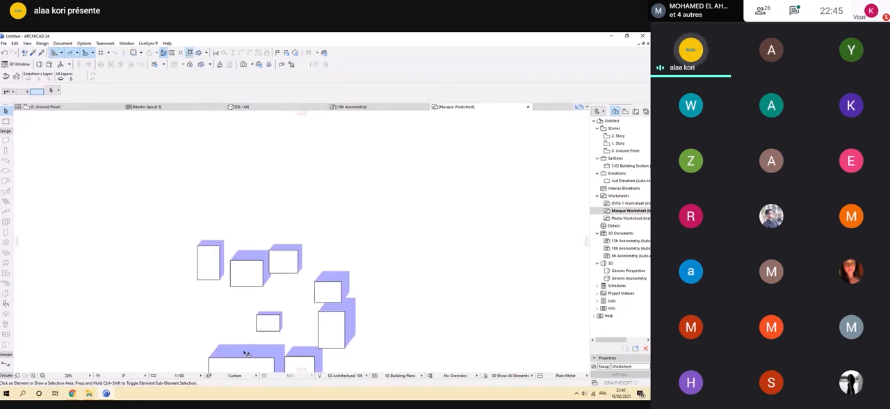
click(245, 352)
click(255, 257)
click(275, 149)
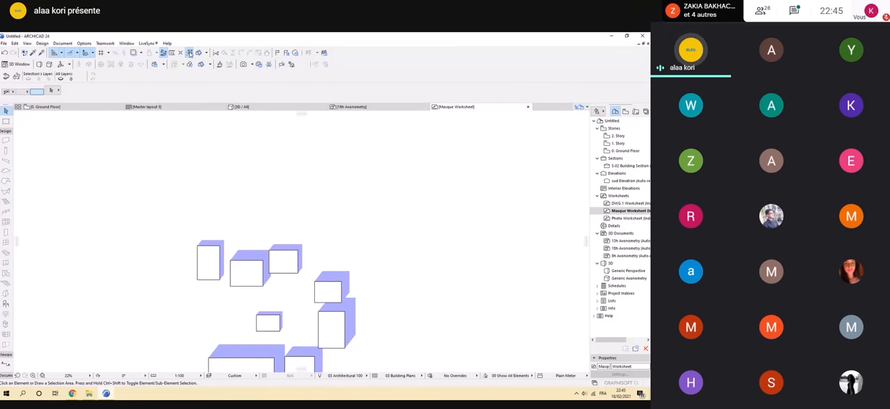
scroll(277, 149, down, 4)
scroll(277, 158, down, 2)
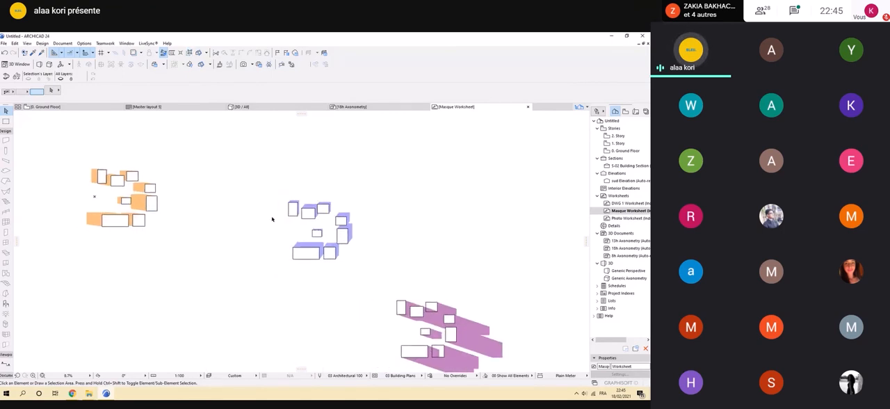
Move the grouped blue shadows onto the orange-shadow masses, aligning them at the upper-left corner of the large lower building.
scroll(271, 230, up, 2)
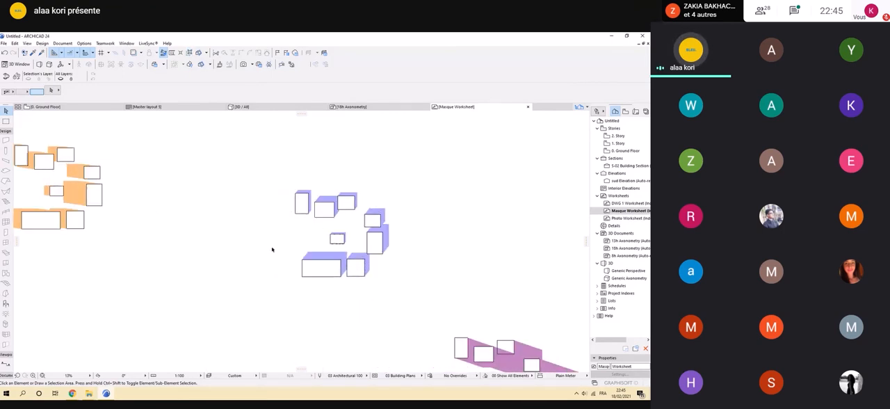
scroll(272, 246, up, 2)
click(343, 271)
scroll(301, 259, down, 3)
scroll(253, 287, up, 4)
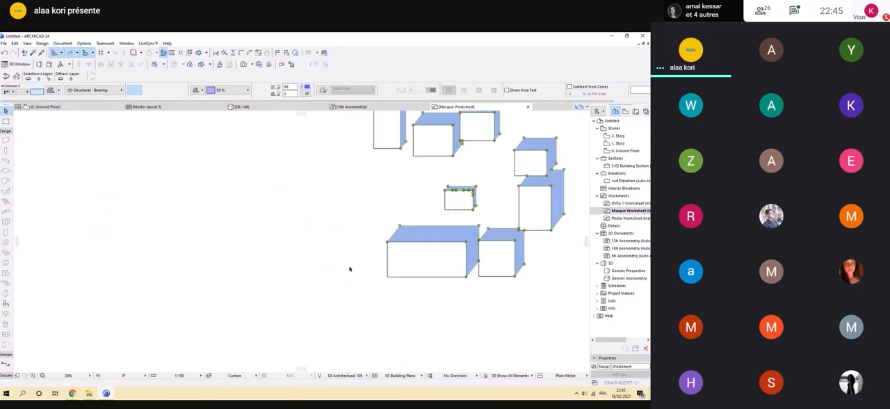
key(ctrl+d)
click(387, 242)
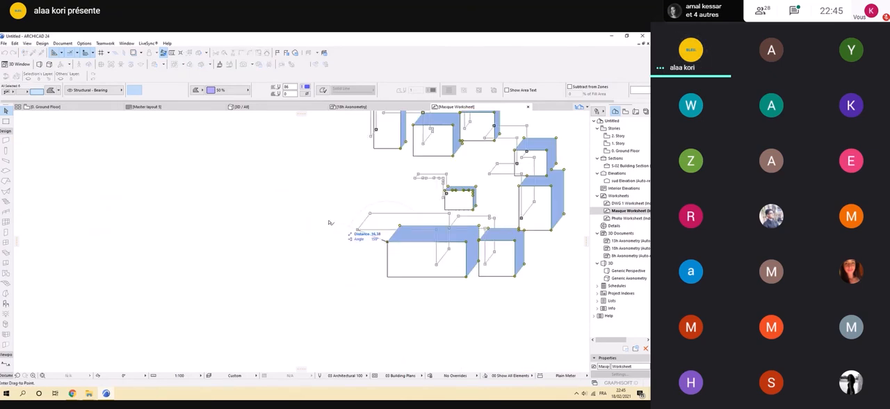
scroll(233, 220, down, 3)
scroll(159, 204, up, 3)
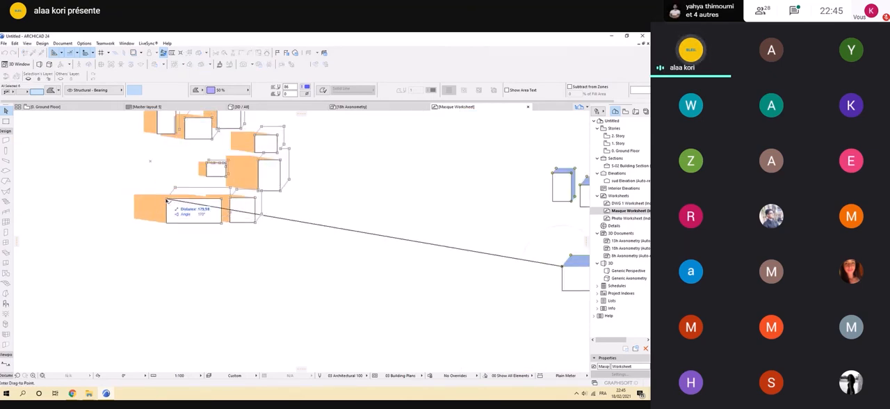
click(167, 201)
scroll(167, 203, down, 3)
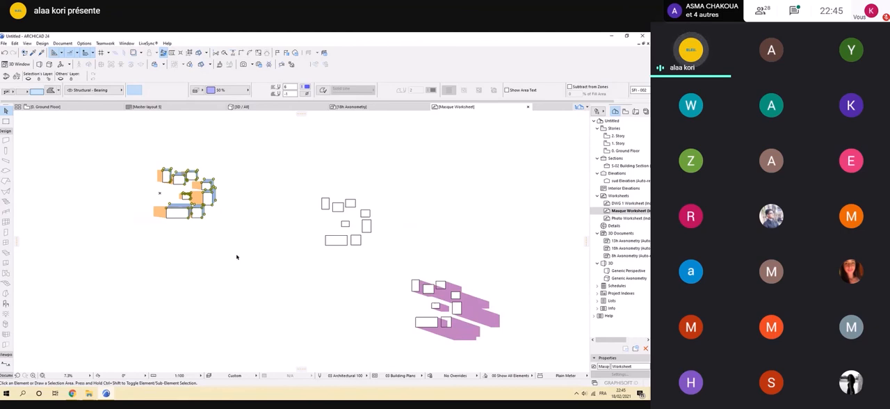
scroll(167, 193, up, 3)
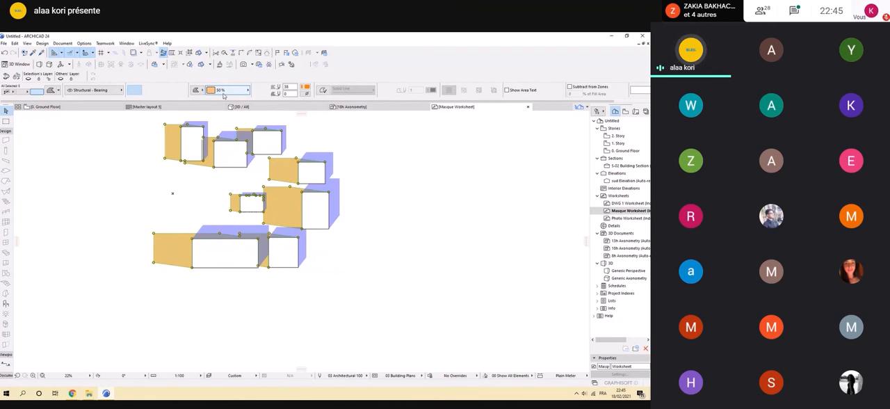
click(411, 286)
Move the purple shadows onto the same masses, overlaying them on the orange and blue shadows at matching building corners.
scroll(371, 277, down, 3)
middle_drag(371, 278, 240, 258)
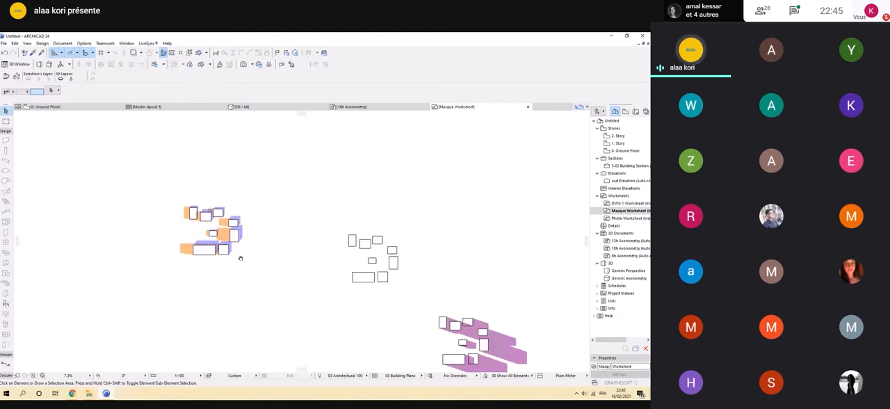
scroll(240, 258, up, 5)
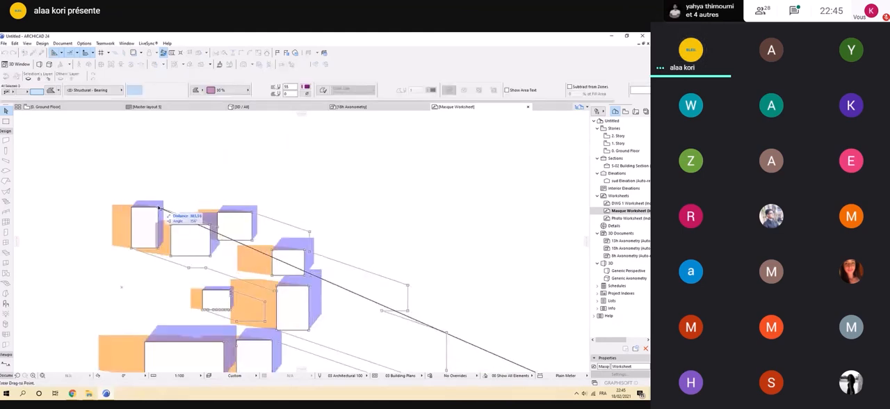
scroll(367, 205, down, 4)
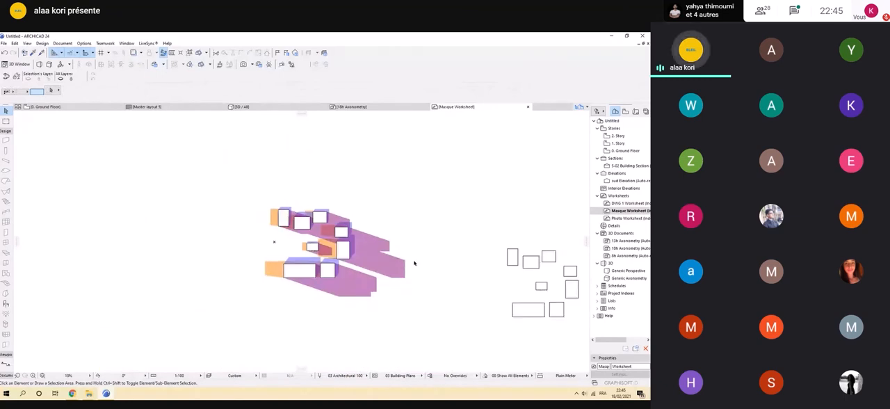
Draw a small square fill below the masses with the Fill tool's rectangle method, using the orange shadow's 50 % fill settings.
scroll(313, 310, up, 3)
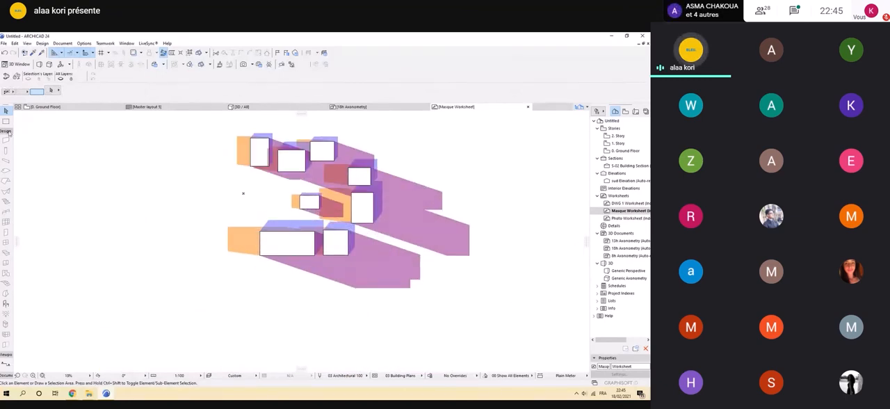
click(5, 208)
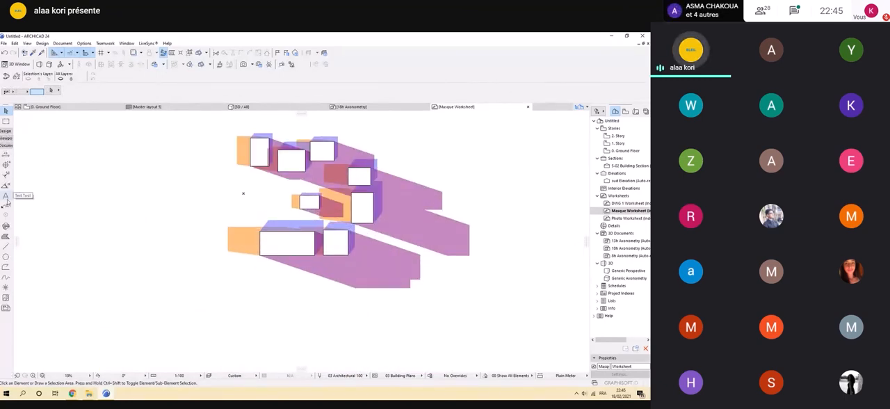
click(6, 237)
scroll(282, 285, up, 2)
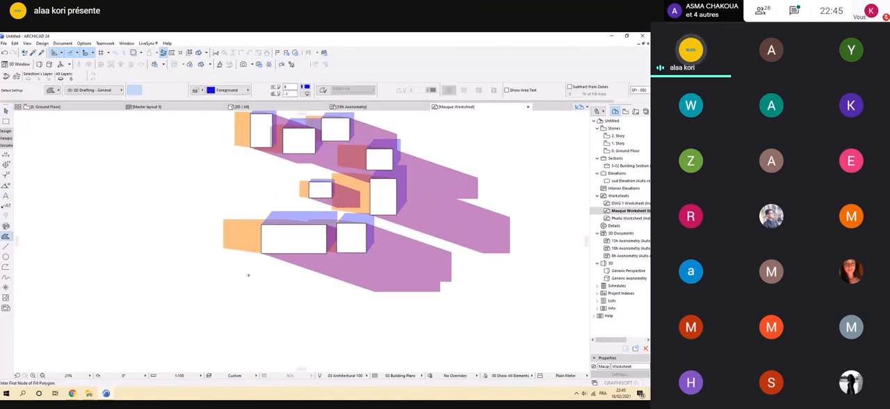
alt+click(234, 128)
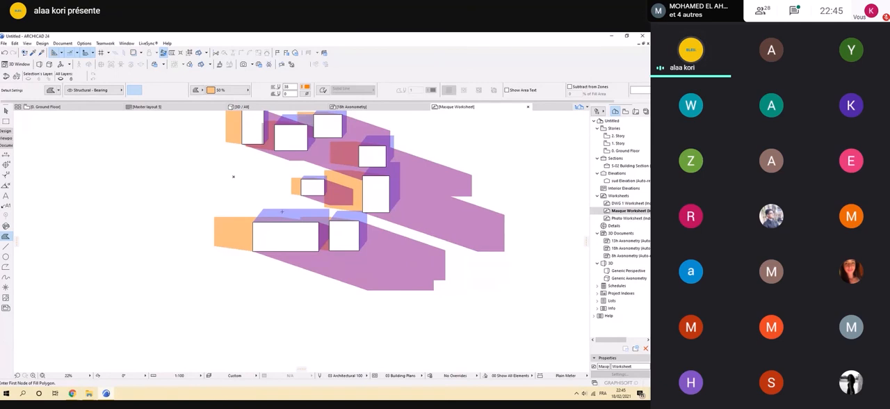
click(209, 304)
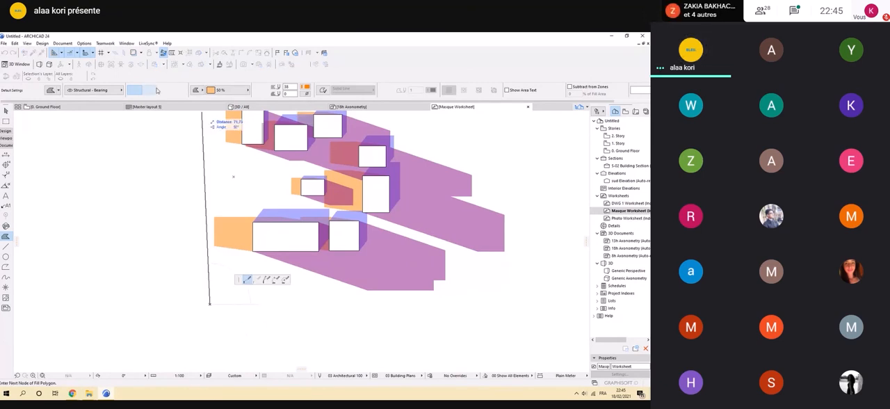
click(155, 90)
click(219, 313)
scroll(244, 315, up, 2)
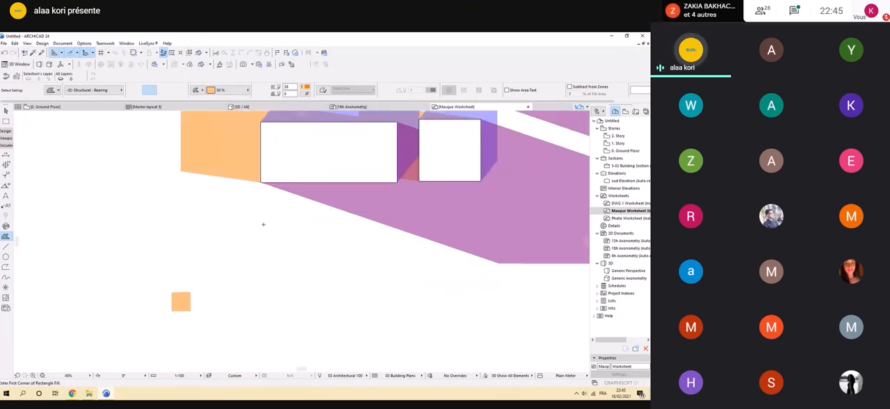
Draw a small square fill below the masses using the blue shadow's 50 % fill settings.
scroll(263, 224, down, 2)
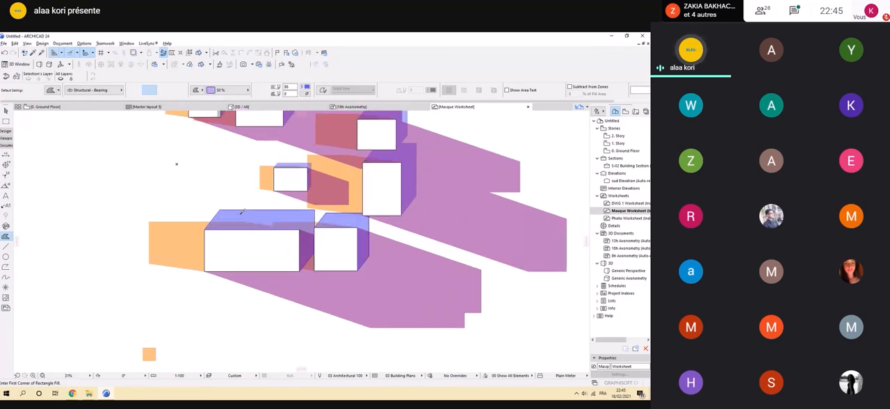
middle_drag(242, 212, 240, 191)
click(244, 323)
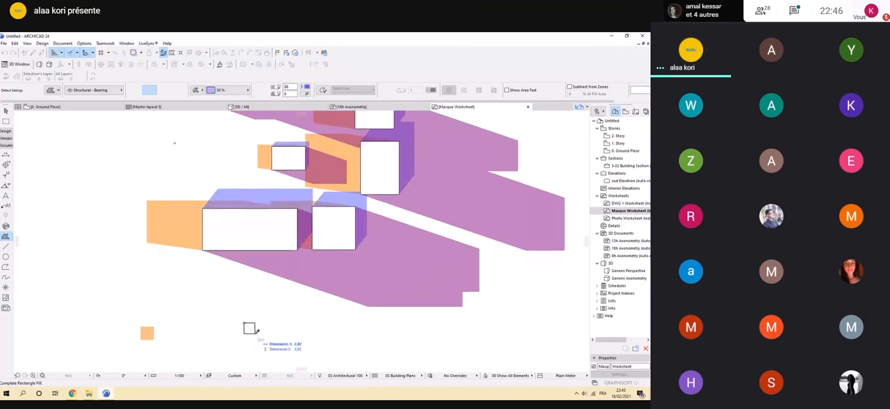
click(257, 331)
Draw a third small square beyond the blue one, using the purple shadow's 50 % fill settings.
scroll(301, 309, down, 2)
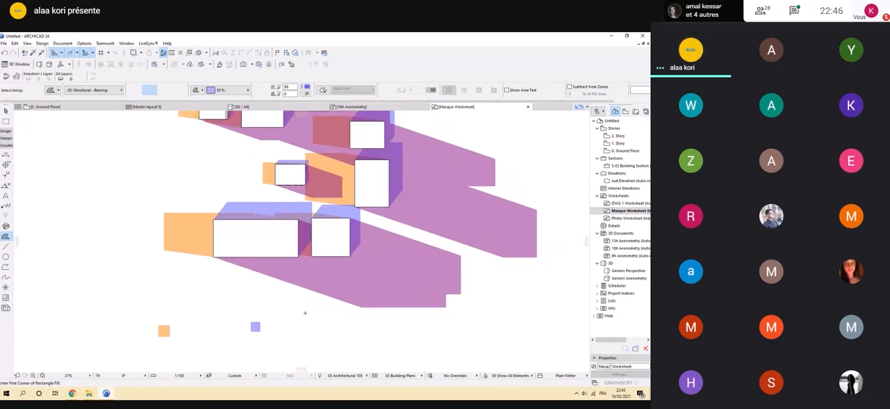
middle_drag(305, 309, 254, 301)
alt+click(313, 267)
scroll(255, 332, up, 4)
click(267, 290)
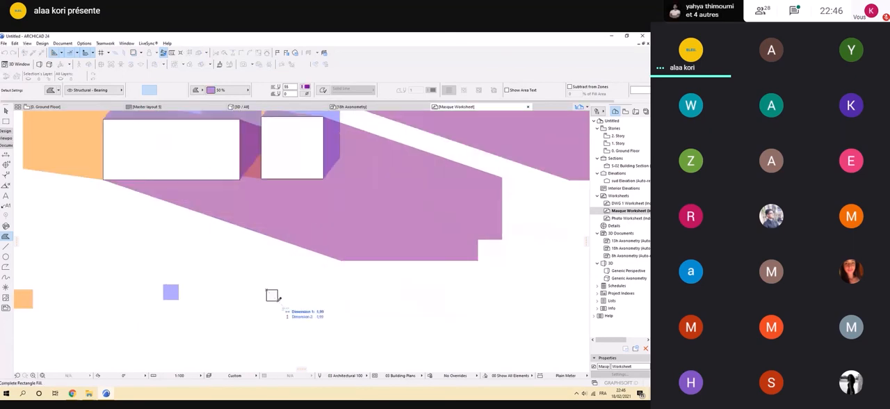
click(277, 301)
scroll(327, 306, down, 3)
scroll(241, 320, up, 2)
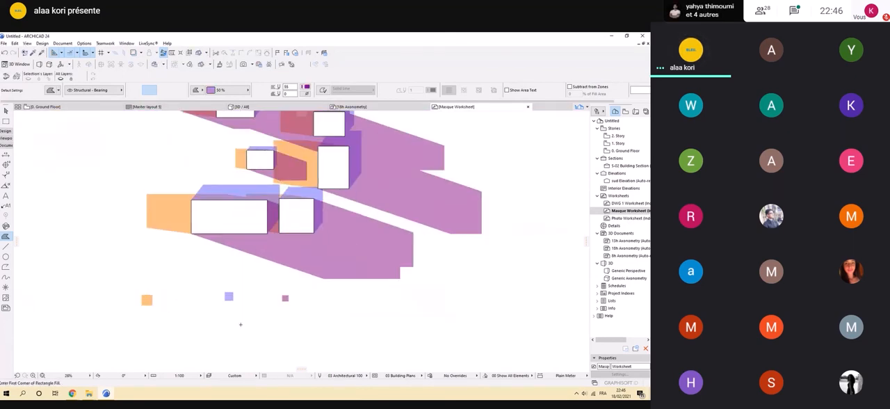
scroll(266, 243, down, 1)
key(Escape)
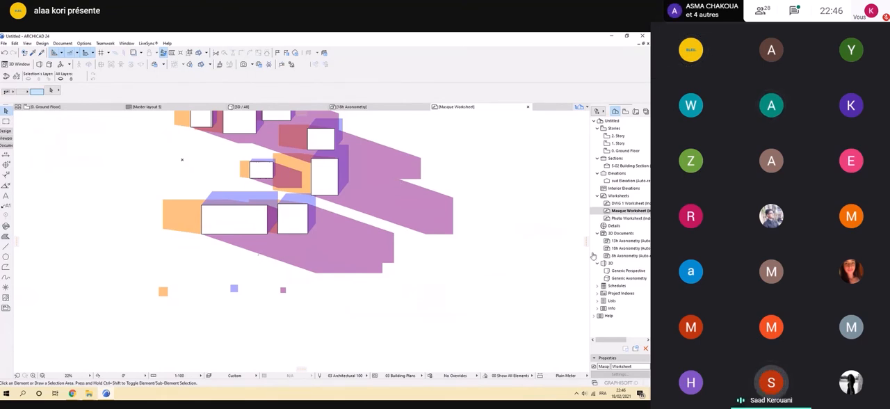
Move the orange legend square slightly down and to the right below the masses.
scroll(214, 321, up, 1)
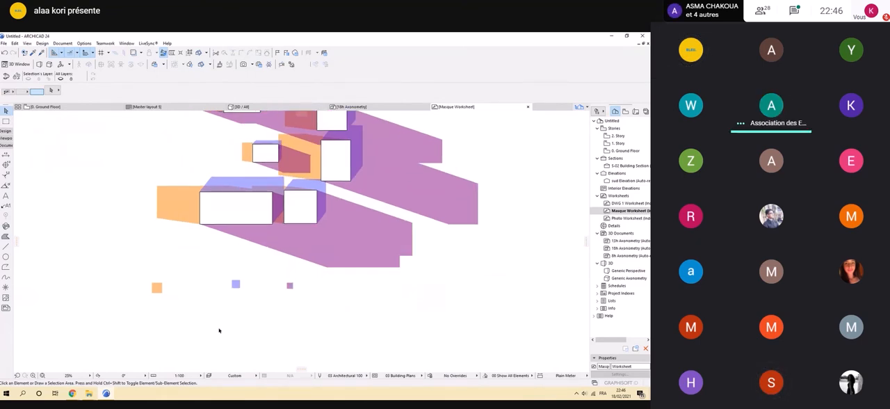
scroll(240, 292, up, 3)
scroll(244, 282, down, 5)
click(243, 279)
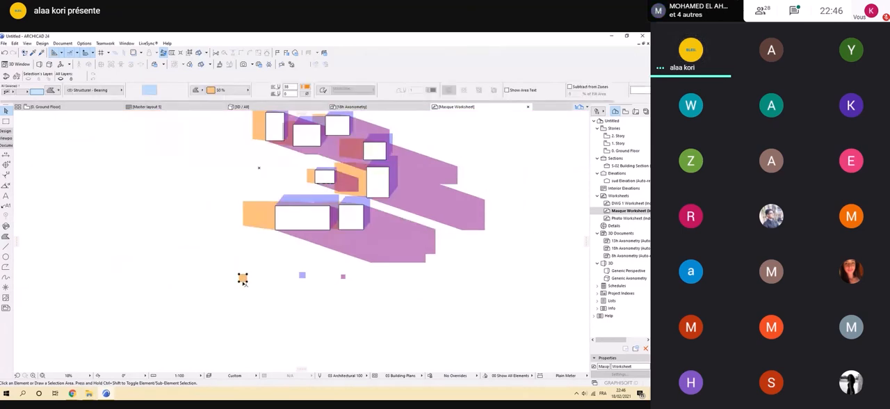
scroll(242, 281, up, 3)
click(249, 280)
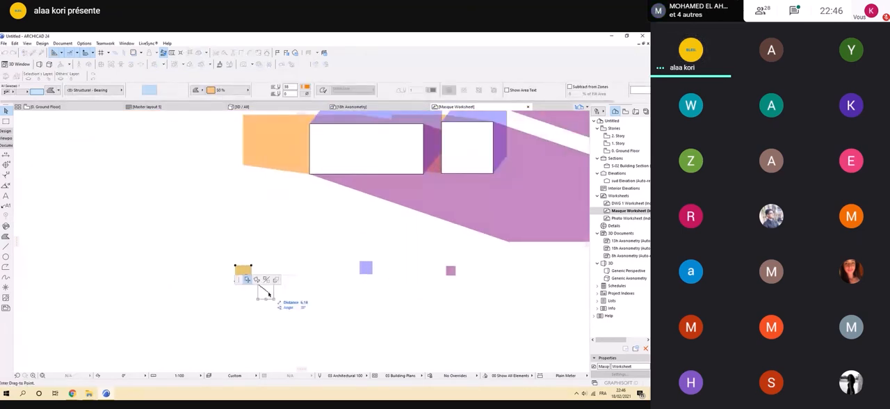
click(261, 293)
Move the blue and purple legend squares into an evenly spaced row with the orange square.
scroll(372, 296, down, 1)
scroll(372, 295, down, 2)
scroll(386, 292, up, 4)
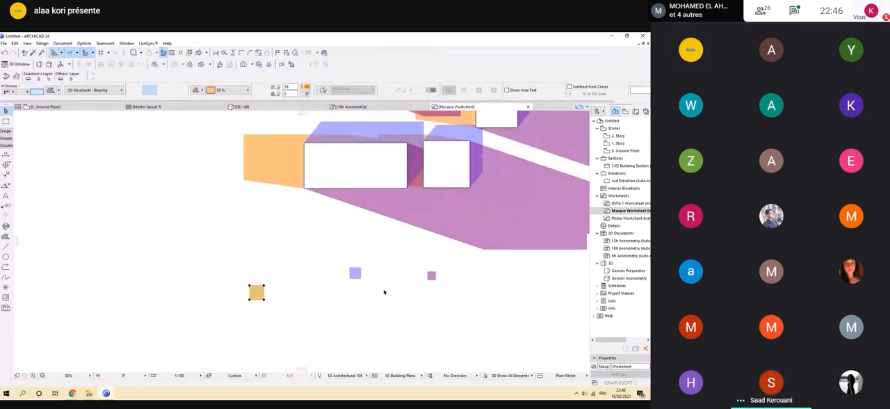
click(345, 273)
click(350, 274)
click(410, 301)
scroll(417, 306, down, 3)
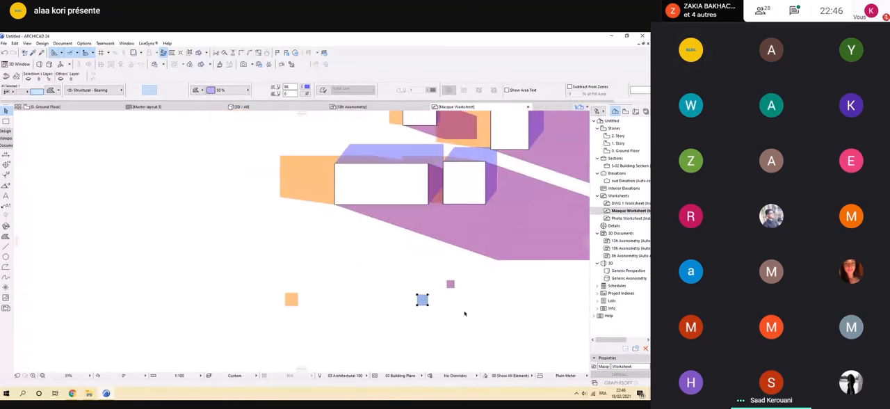
click(455, 294)
click(454, 293)
click(512, 304)
Examine the shadows in the 13h Axonometry document and return to the Masque worksheet.
scroll(484, 312, down, 2)
scroll(484, 312, down, 1)
middle_drag(447, 315, 371, 304)
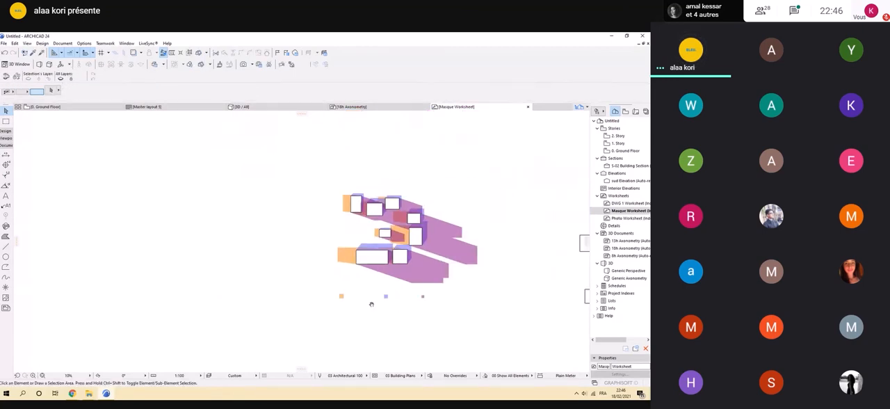
scroll(372, 304, down, 1)
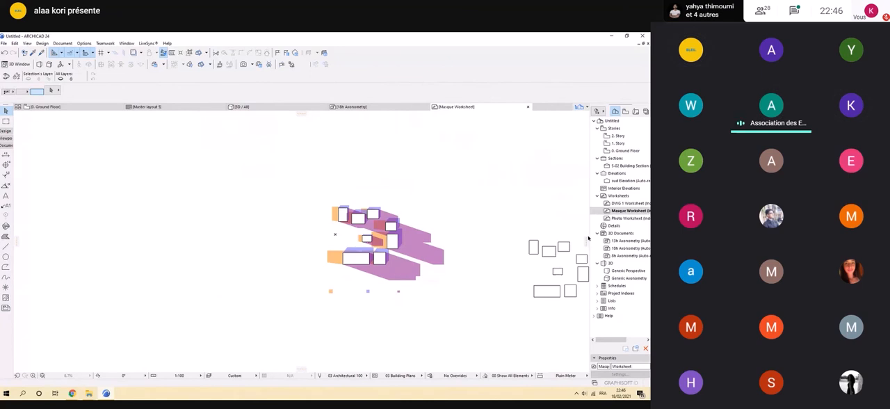
double_click(619, 240)
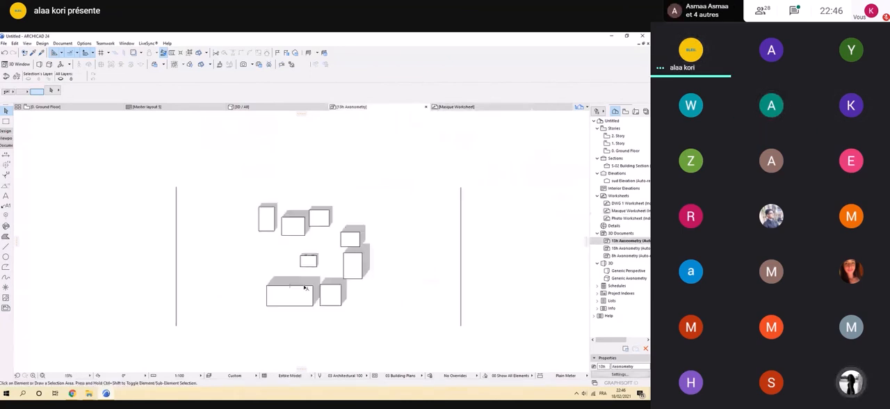
click(457, 107)
scroll(370, 261, up, 5)
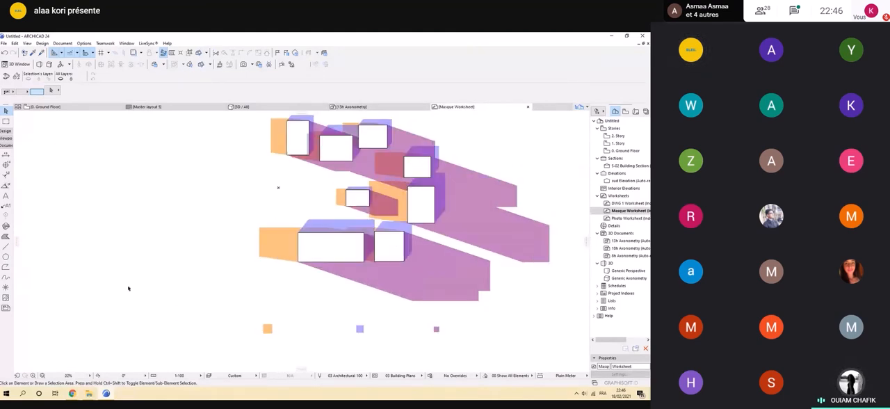
Place a text label reading 8h above the legend row in black, non-bold 5 mm Yu Gothic UI Semilight.
click(6, 196)
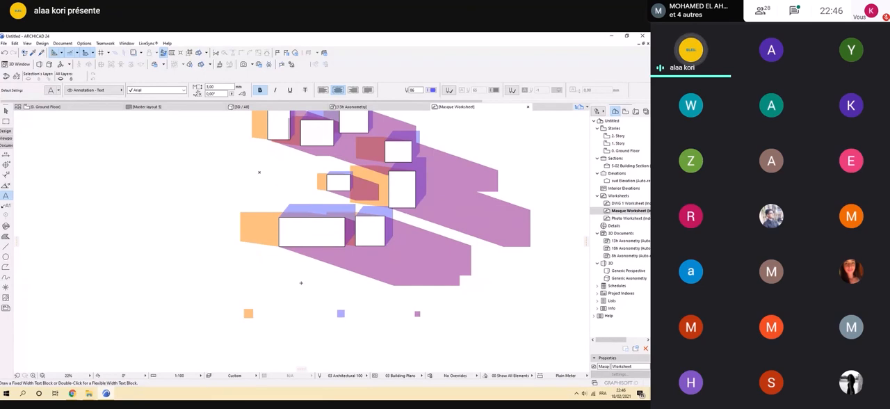
scroll(264, 271, down, 3)
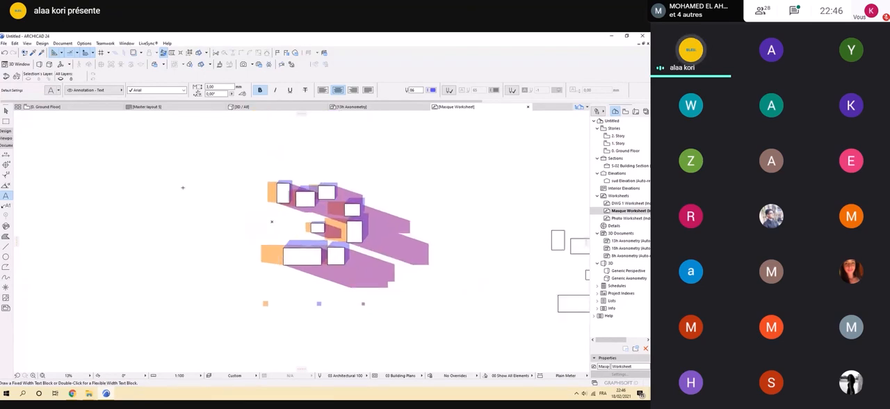
scroll(267, 284, up, 4)
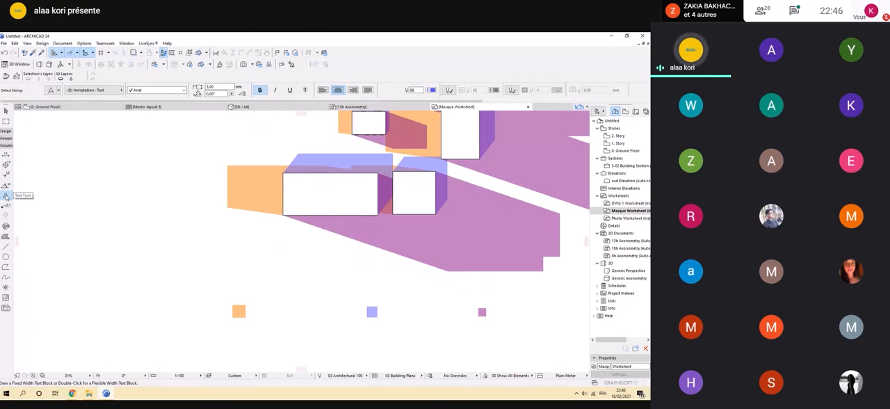
click(6, 197)
click(303, 289)
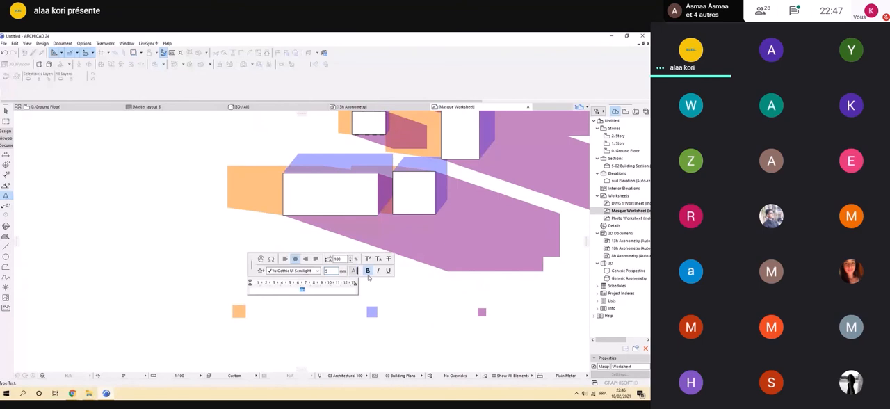
click(368, 274)
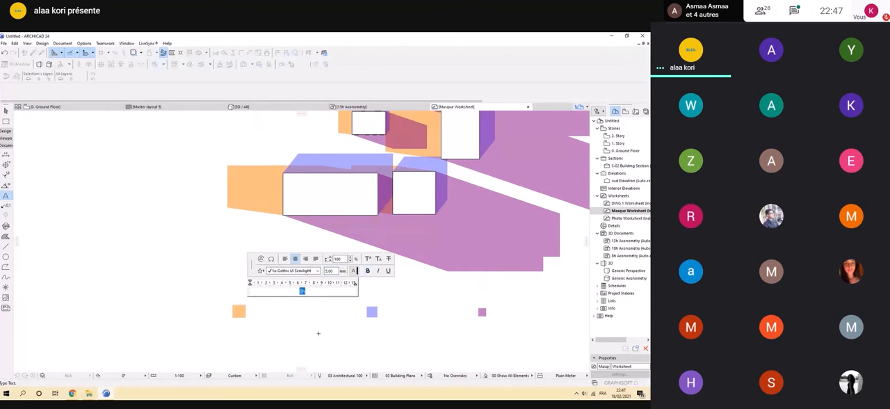
click(318, 333)
scroll(279, 308, up, 4)
scroll(278, 308, down, 4)
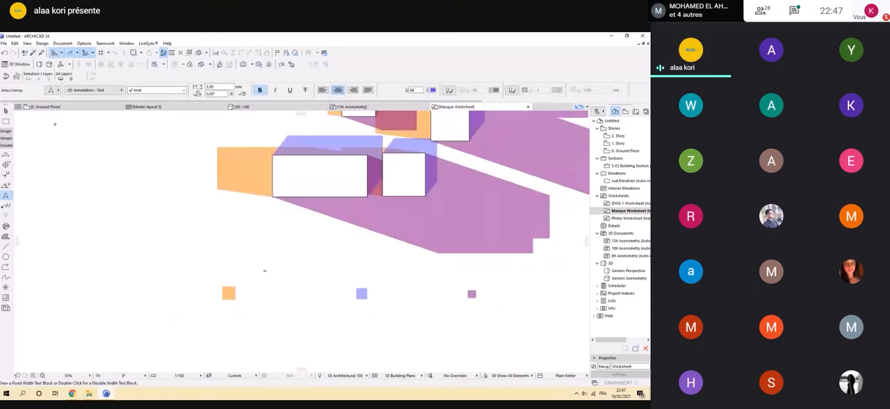
key(Escape)
Set the 8h label's text height to 8 mm and increase it to 12 mm.
click(265, 271)
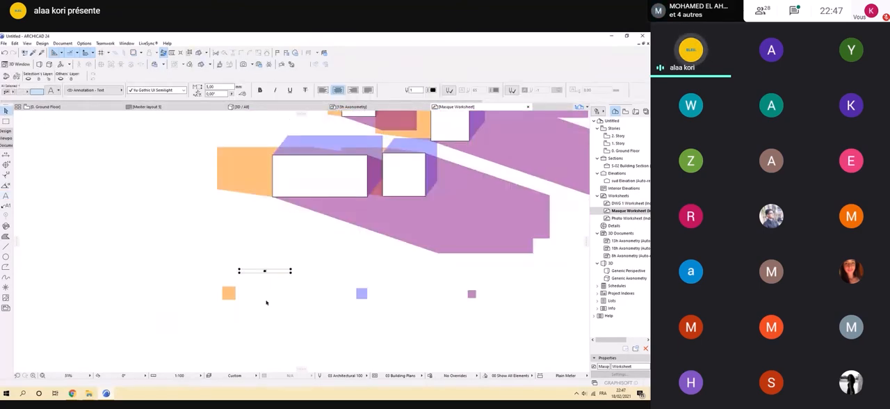
double_click(216, 87)
text(8)
key(Return)
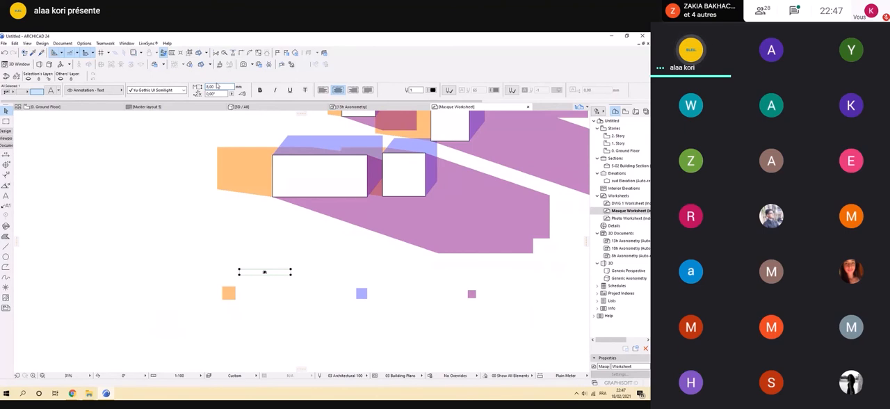
click(272, 281)
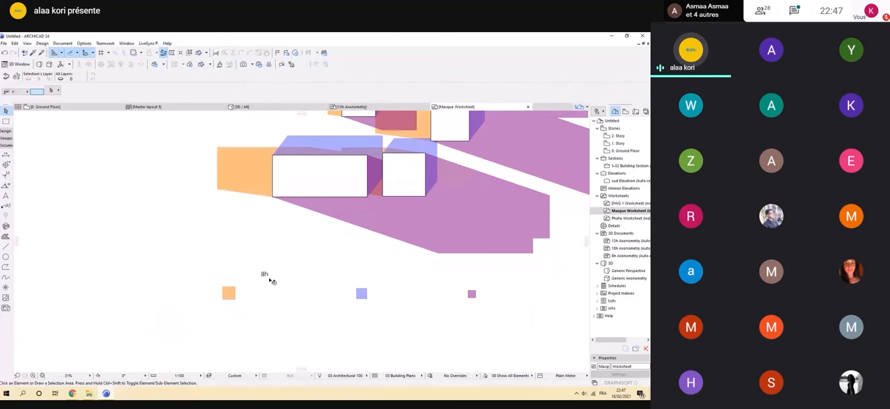
Place the 8h label beside the orange square and copy it beside the blue and purple squares as 13h and 18h.
text(13h)
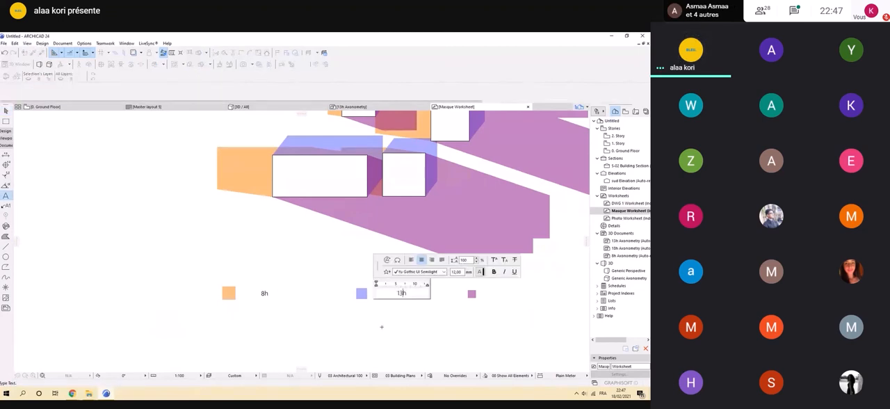
click(391, 310)
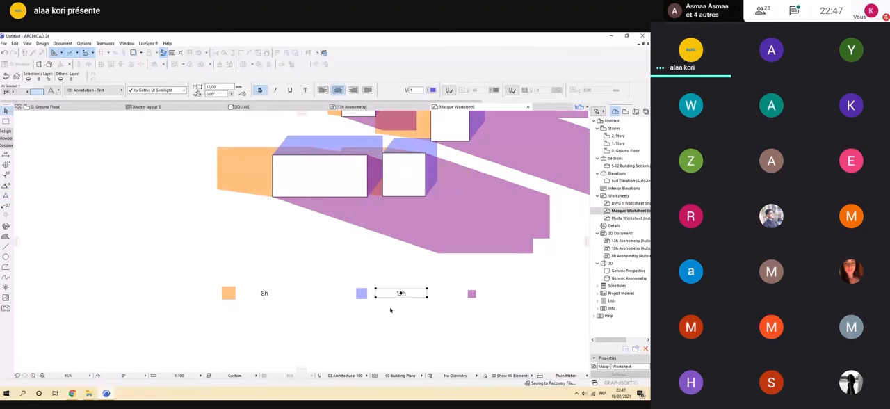
ctrl+drag(412, 297, 507, 294)
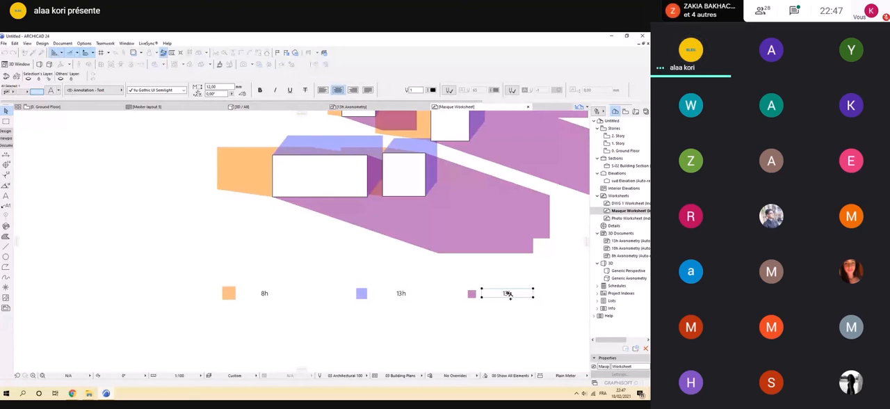
click(510, 295)
scroll(445, 272, down, 5)
scroll(445, 270, up, 1)
scroll(405, 206, down, 2)
scroll(382, 190, up, 2)
middle_drag(382, 190, 374, 207)
scroll(375, 209, up, 3)
scroll(378, 211, down, 2)
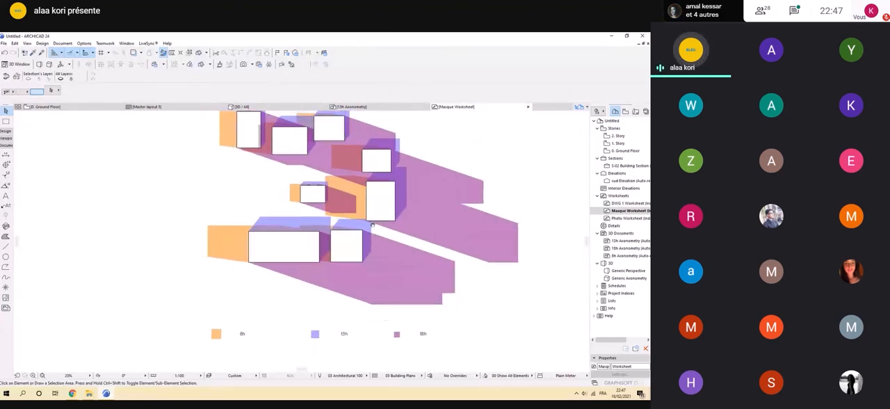
Turn on Suspend Groups and check which individual elements can be selected around the small middle building.
scroll(313, 217, up, 4)
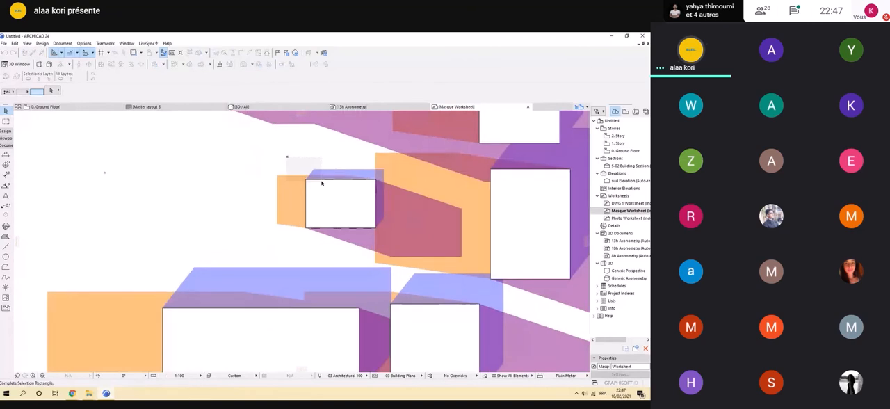
click(347, 208)
key(Escape)
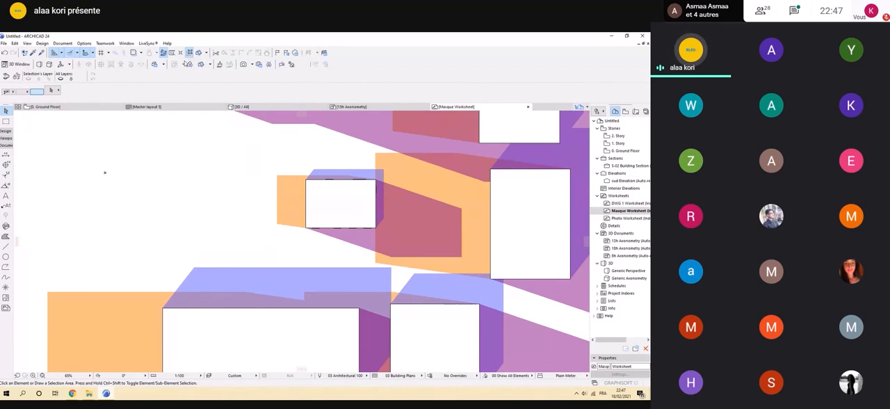
click(292, 190)
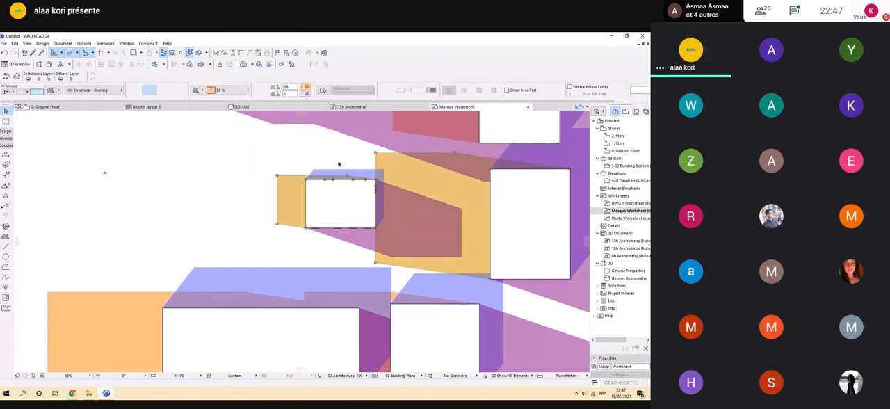
click(359, 201)
drag(369, 196, 68, 196)
click(306, 196)
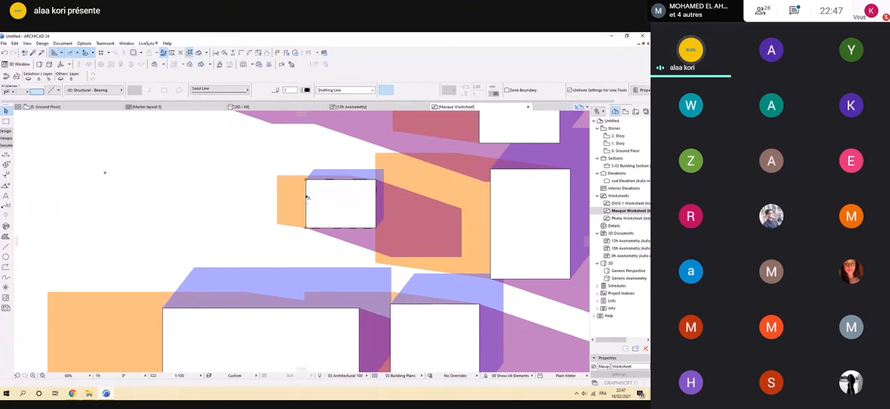
click(297, 164)
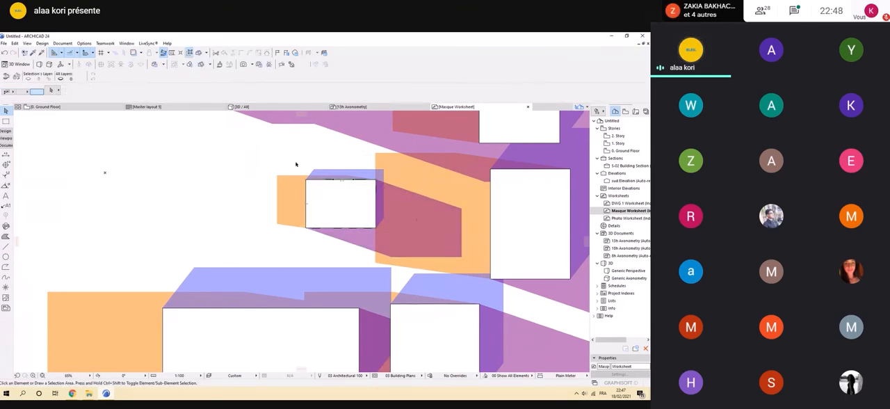
Split the orange shadow fill along the small middle building's right edge, separating that building's part from its neighbour's.
click(390, 177)
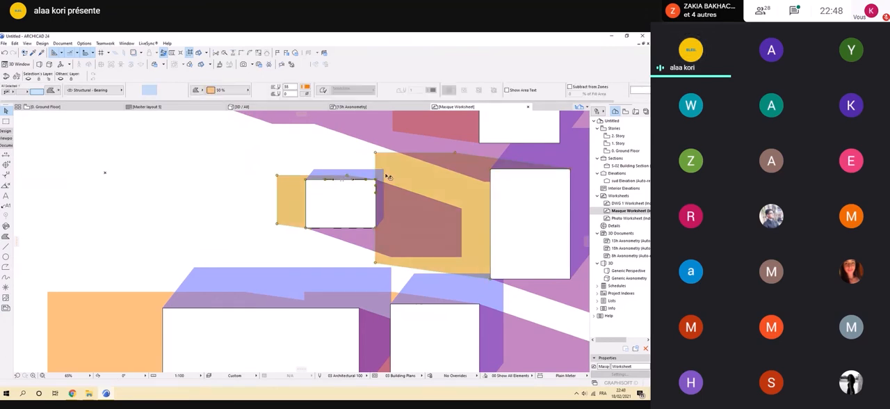
click(224, 53)
click(376, 161)
click(310, 252)
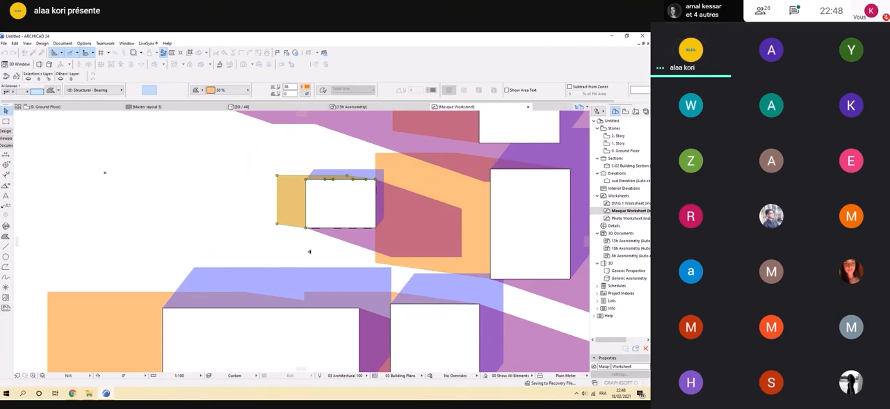
scroll(310, 252, down, 6)
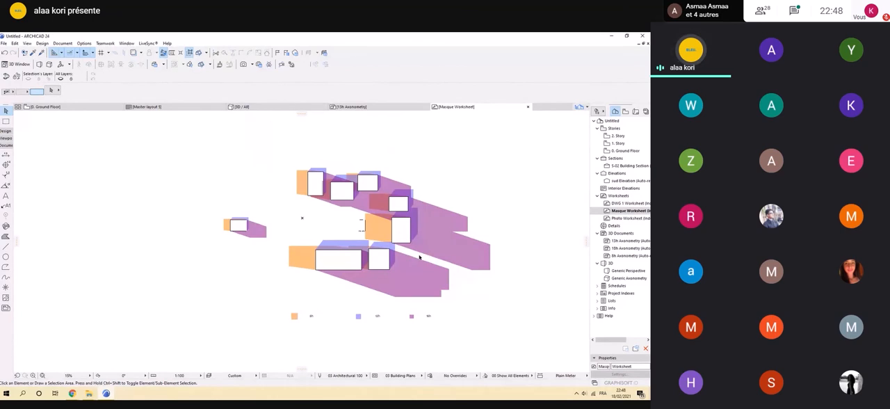
Clear the stray line fragments beside the orange shadow of the tall middle building.
scroll(346, 223, up, 2)
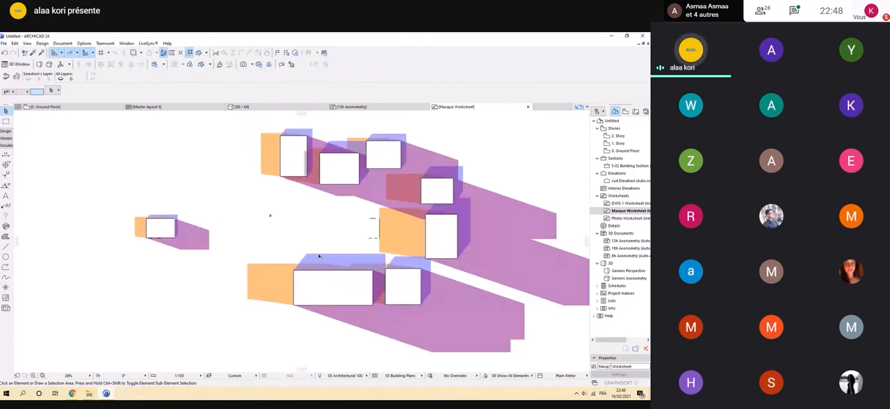
scroll(380, 254, up, 2)
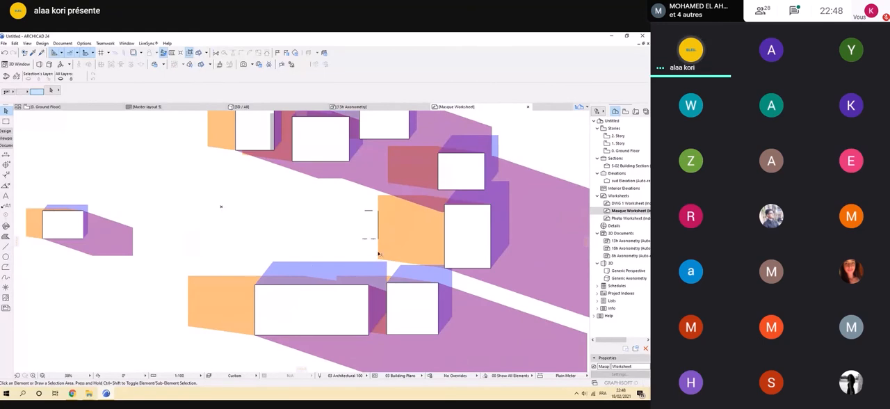
scroll(308, 247, down, 2)
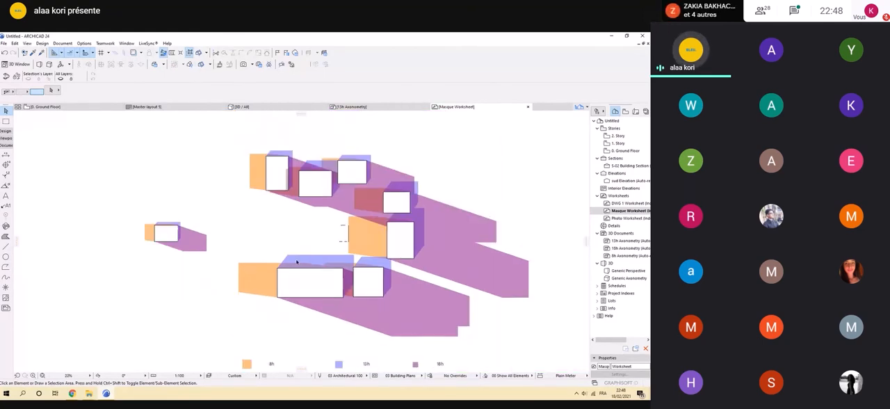
scroll(297, 261, up, 3)
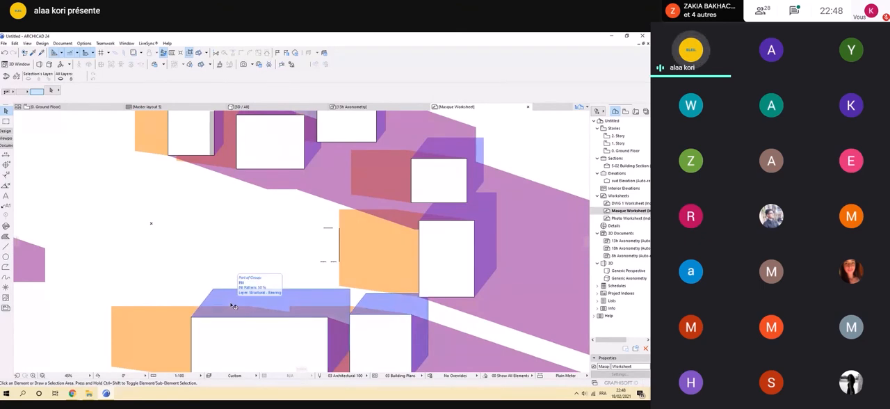
scroll(334, 292, down, 2)
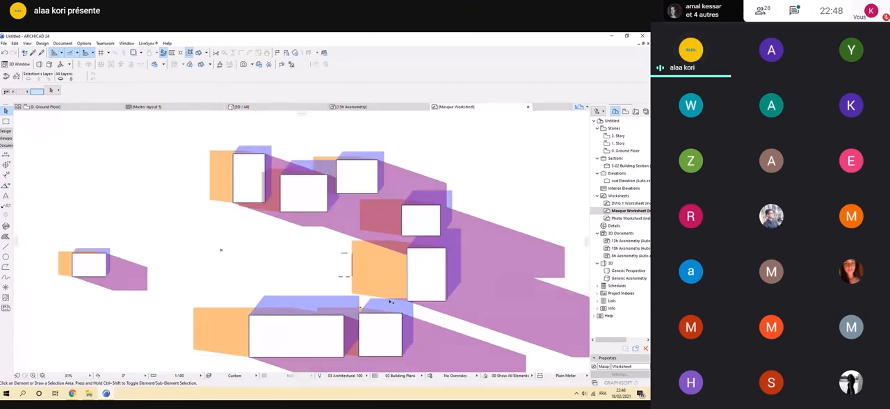
right_click(356, 258)
click(263, 252)
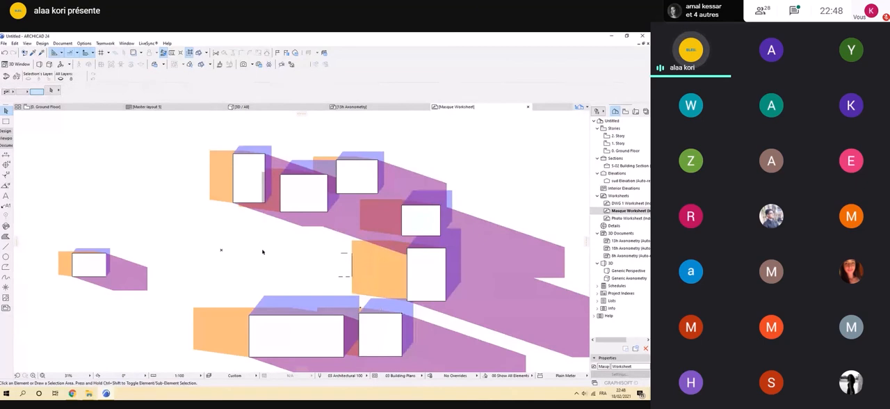
scroll(339, 275, up, 1)
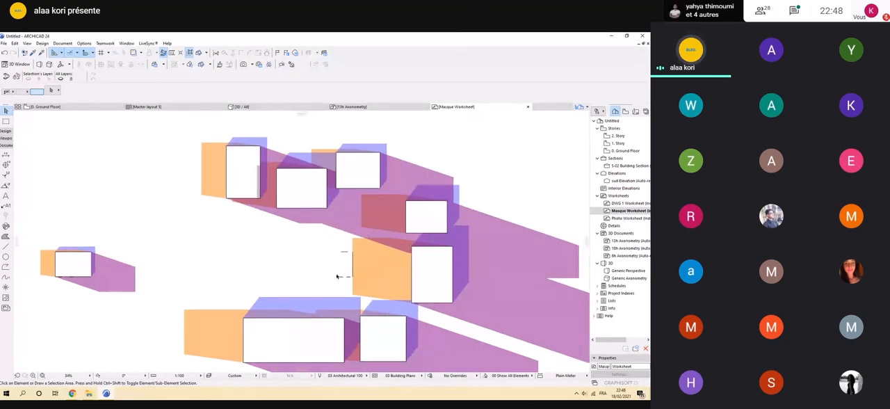
scroll(337, 276, up, 3)
click(389, 291)
key(Escape)
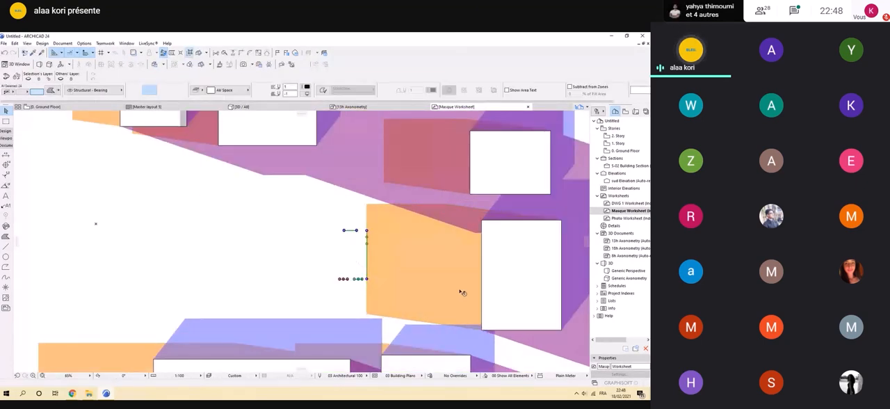
Examine how the 8h, 13h and 18h shadows fall and overlap around the upper group of buildings.
scroll(411, 259, down, 3)
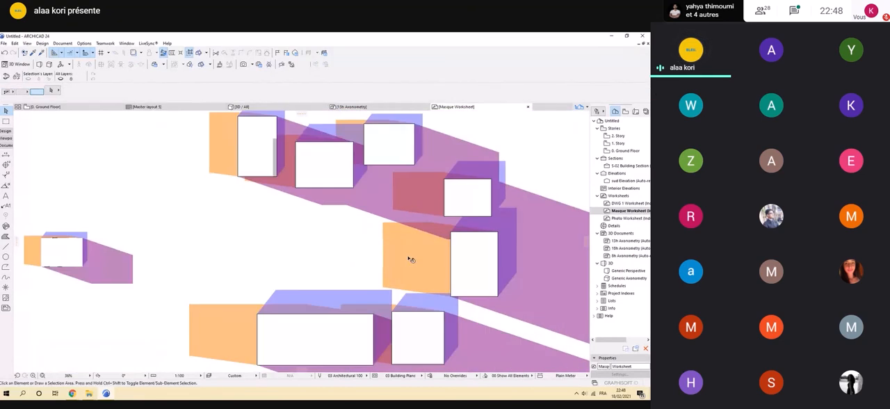
scroll(411, 259, down, 2)
scroll(404, 244, up, 4)
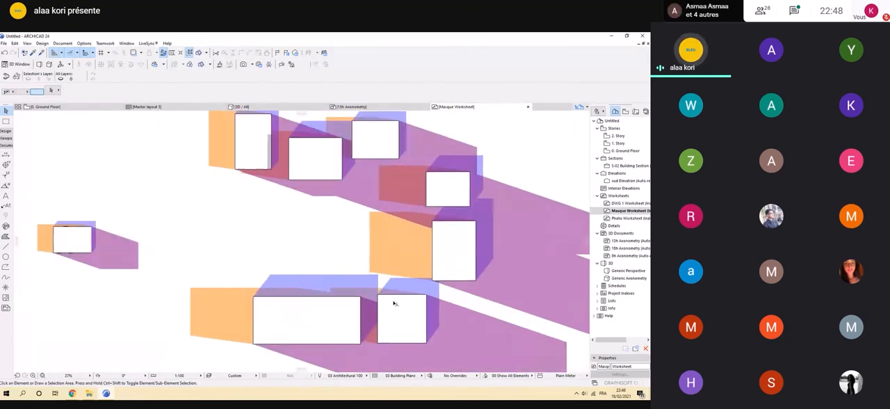
scroll(334, 313, down, 2)
scroll(279, 230, up, 5)
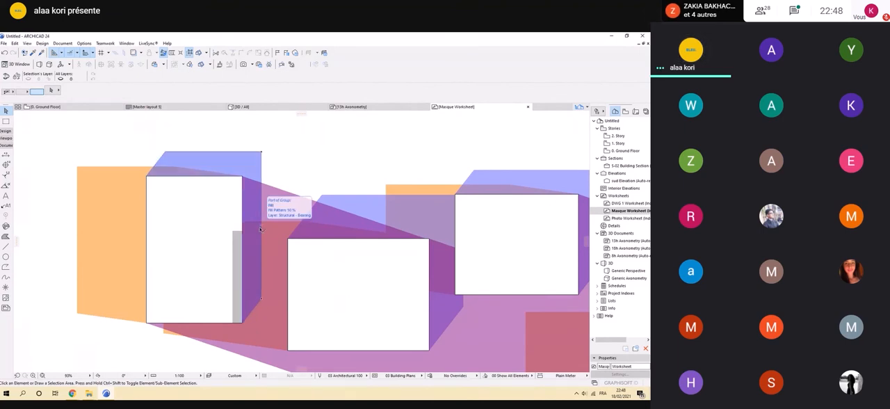
scroll(265, 236, down, 3)
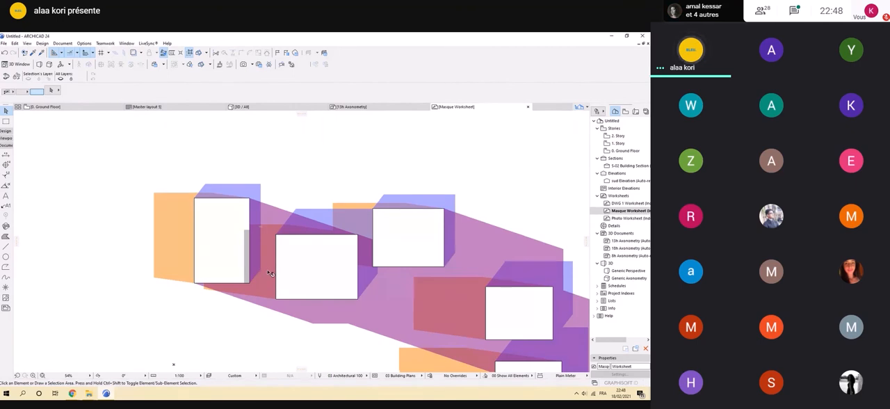
scroll(271, 281, down, 3)
scroll(243, 187, up, 4)
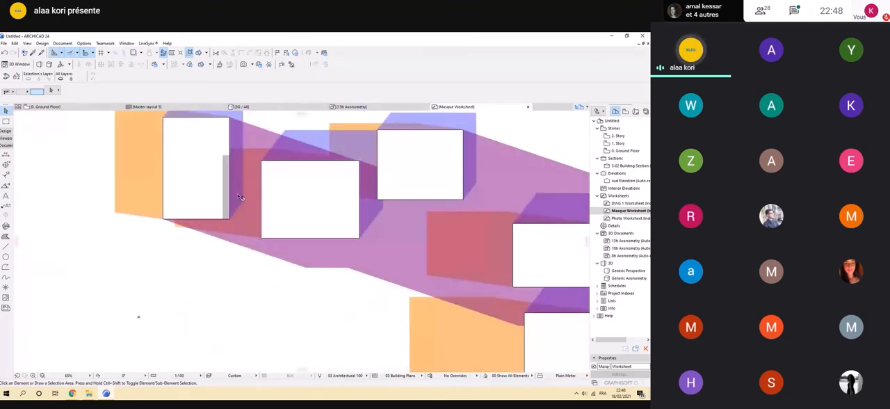
scroll(238, 198, down, 2)
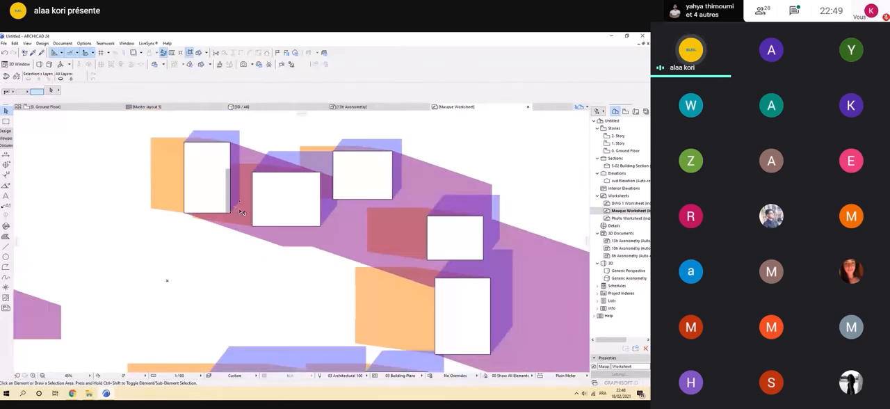
scroll(263, 207, down, 1)
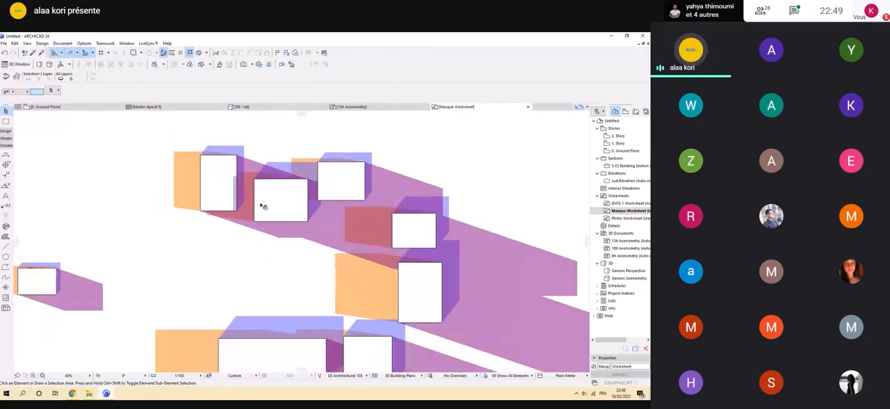
scroll(263, 207, down, 2)
scroll(266, 201, up, 3)
scroll(266, 211, down, 3)
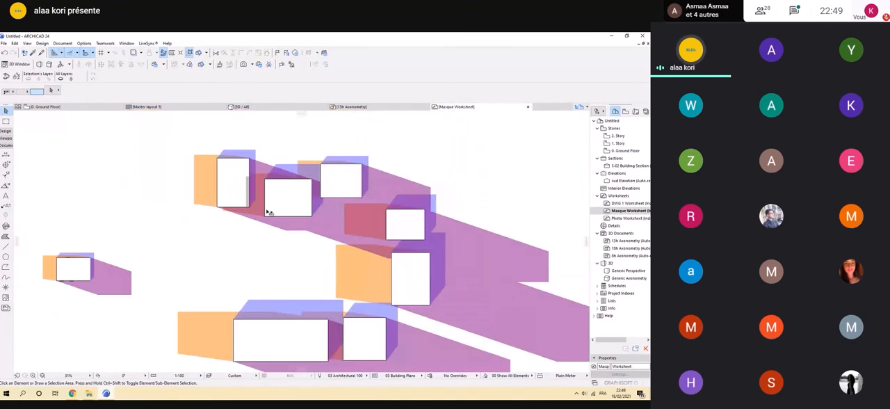
scroll(263, 220, up, 3)
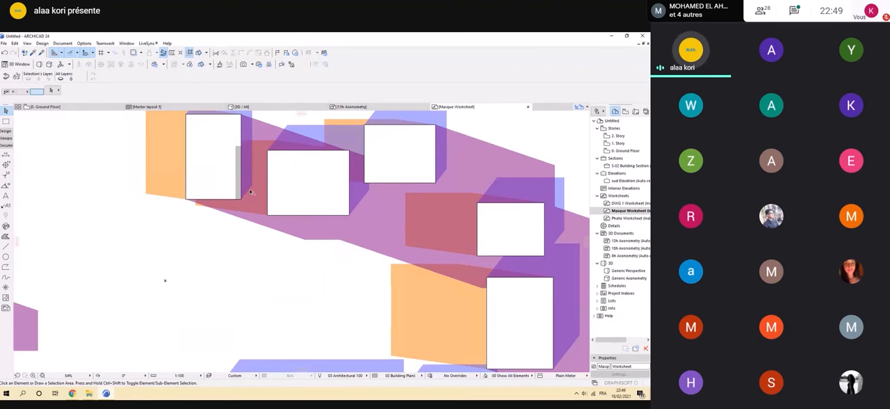
scroll(252, 199, down, 4)
scroll(281, 258, up, 3)
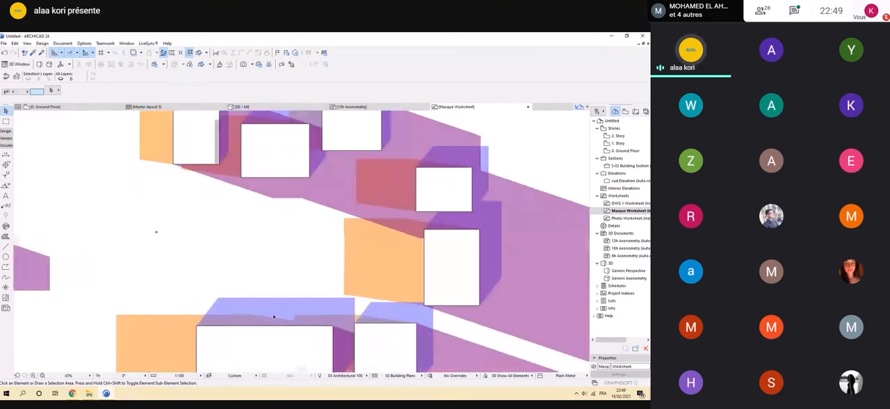
Examine the three shadow colours around the long lower building and its neighbour, comparing them with the legend.
middle_drag(287, 314, 270, 226)
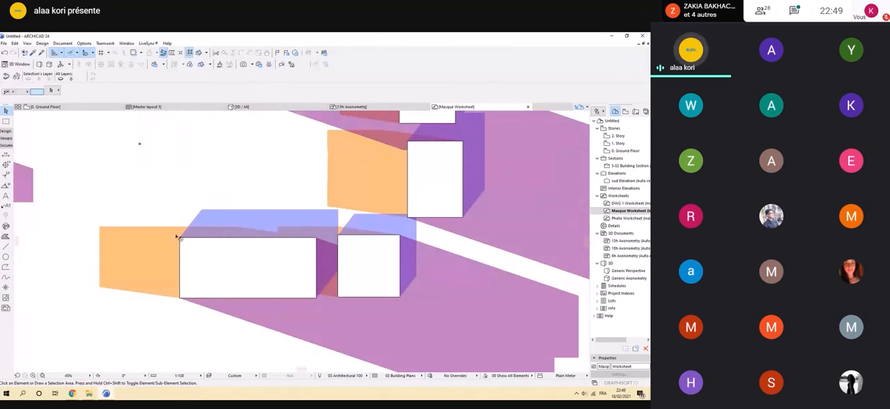
scroll(182, 250, down, 3)
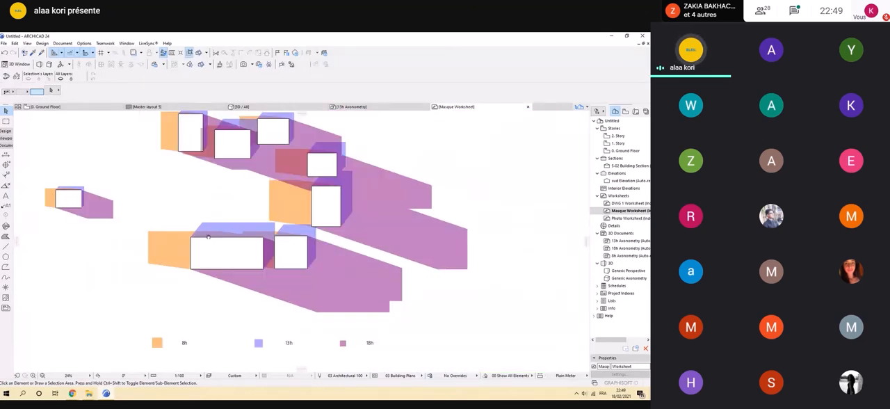
scroll(252, 299, up, 3)
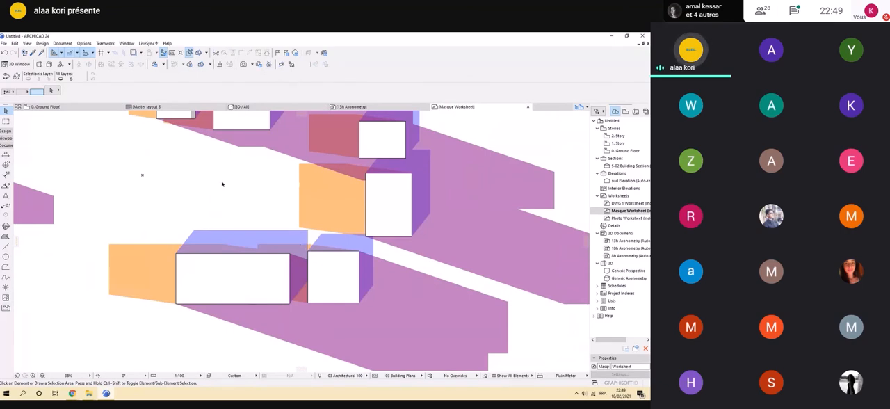
scroll(294, 242, down, 3)
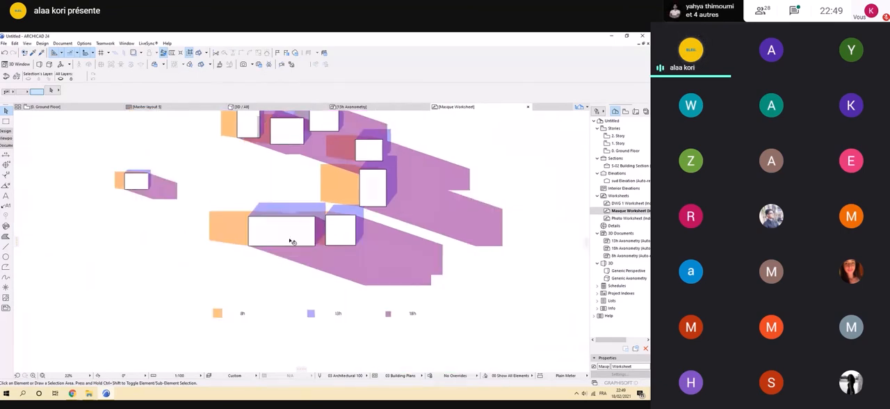
scroll(295, 240, up, 3)
scroll(285, 191, up, 1)
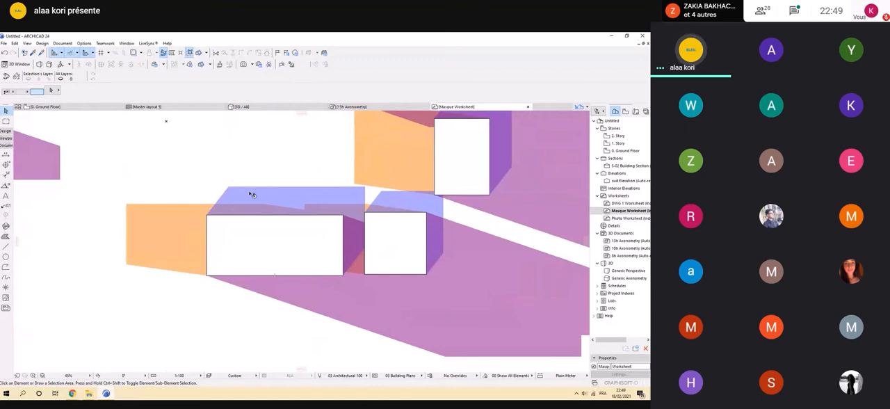
scroll(325, 297, down, 3)
Switch to the Chrome window showing the "masque solaire architecture" search results.
mouse_move(71, 393)
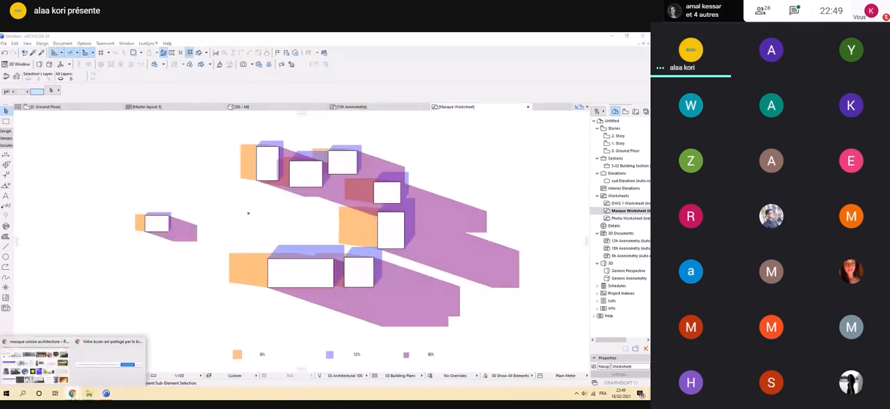
click(54, 381)
click(34, 38)
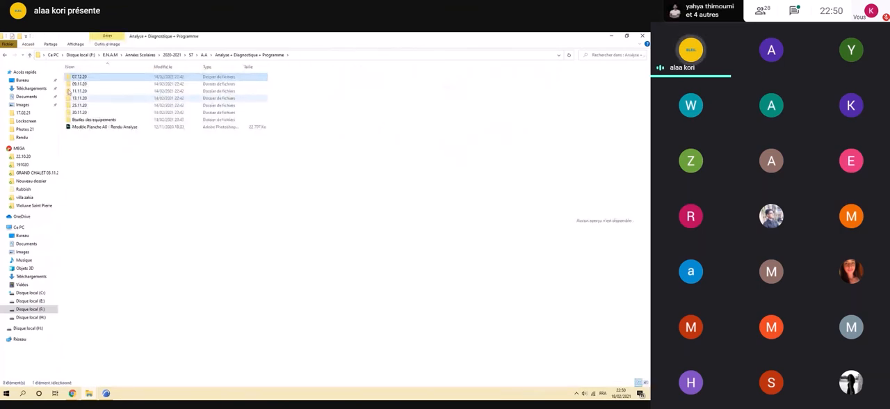
Look through the 30.11.20 and 07.12.20 folders inside Analyse + Diagnostique + Programme and switch back to Chrome.
click(32, 55)
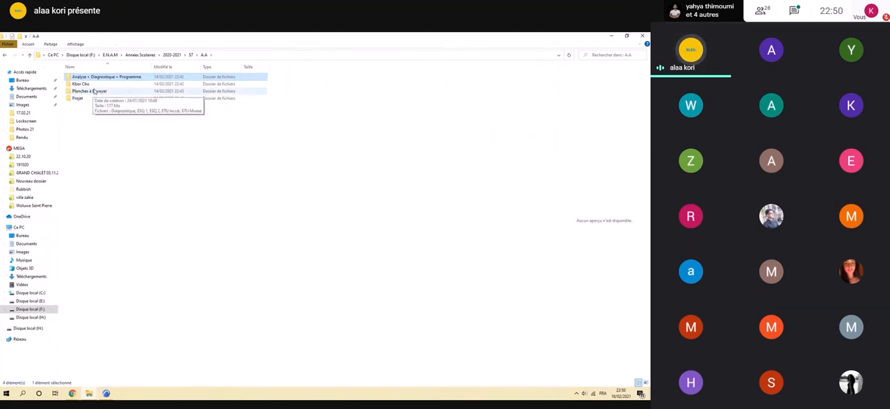
double_click(89, 78)
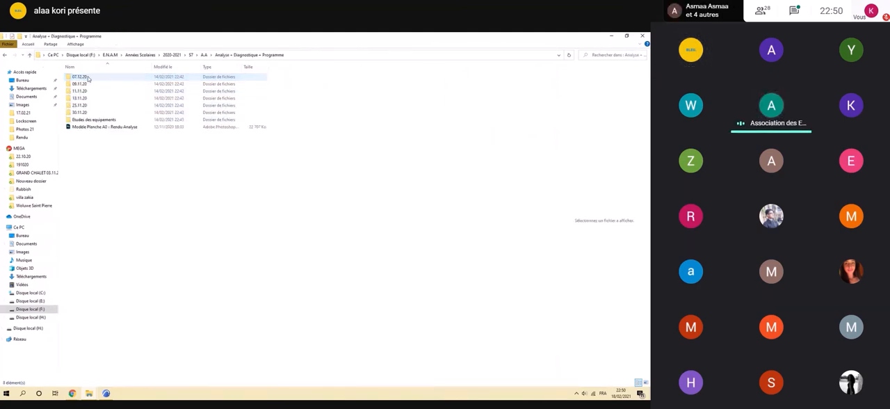
double_click(98, 115)
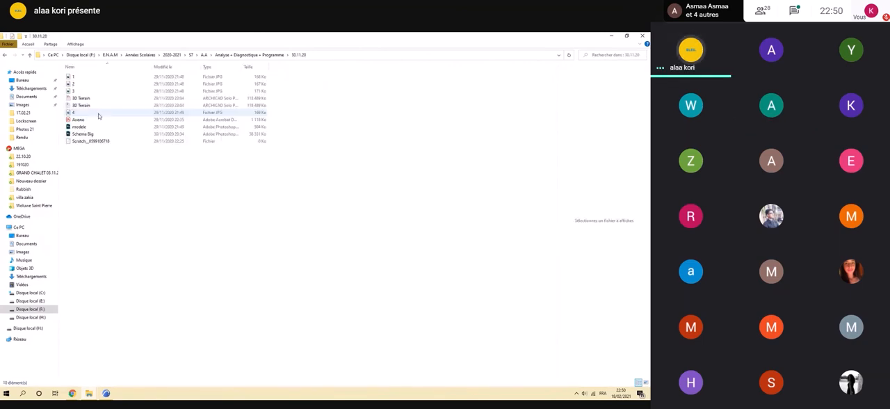
click(30, 54)
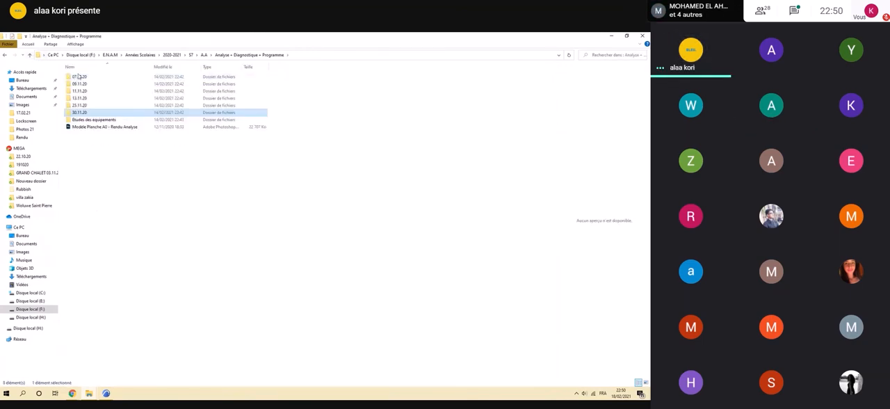
double_click(79, 77)
click(30, 55)
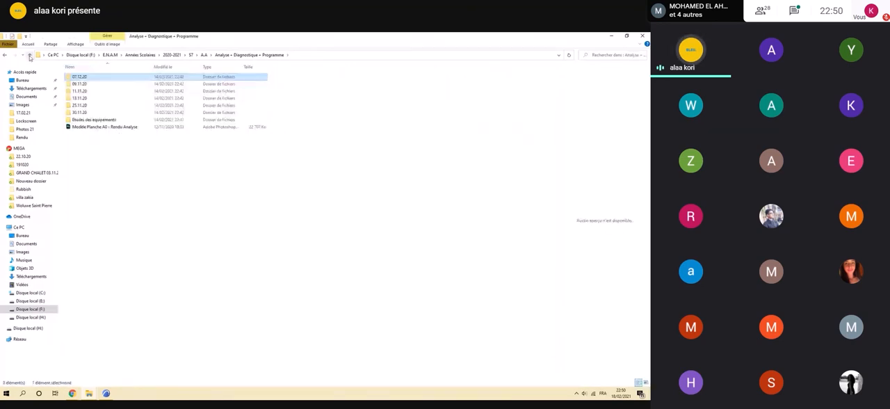
click(72, 393)
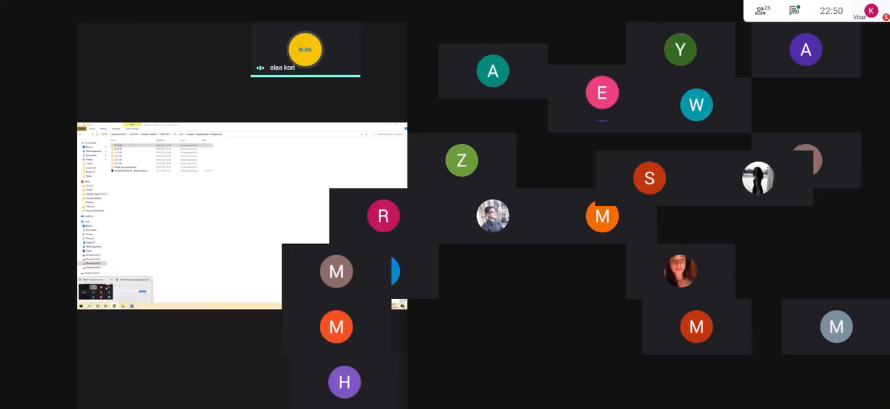
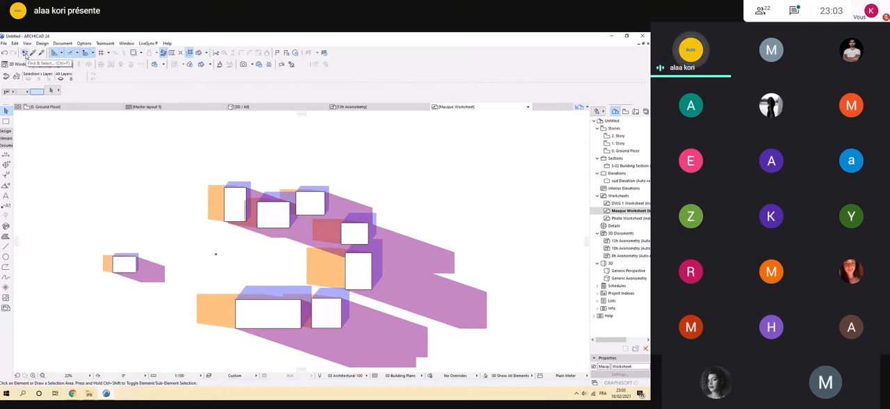
Use Find & Select to select every fill drawn with orange pen 38 in the Masque worksheet.
click(25, 54)
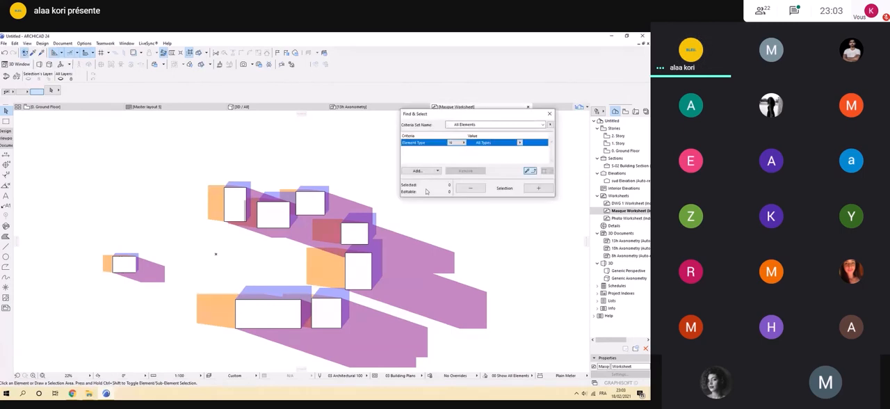
click(459, 143)
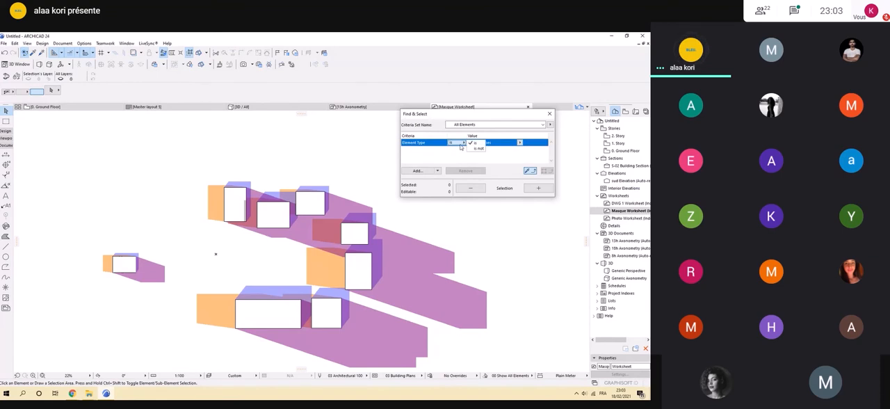
click(461, 147)
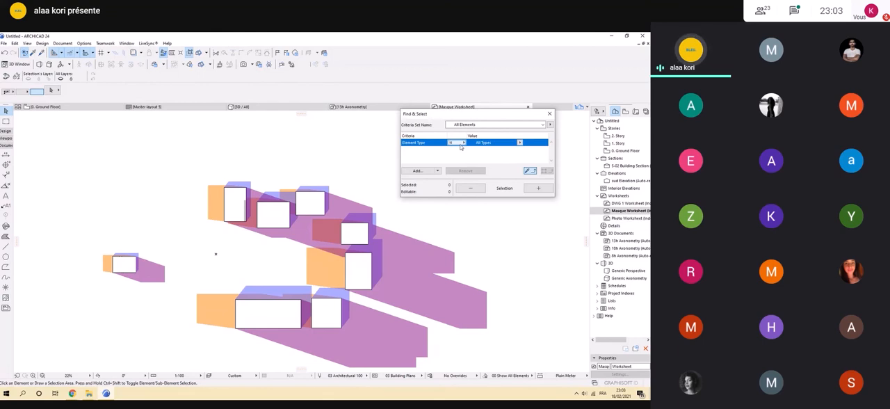
click(462, 142)
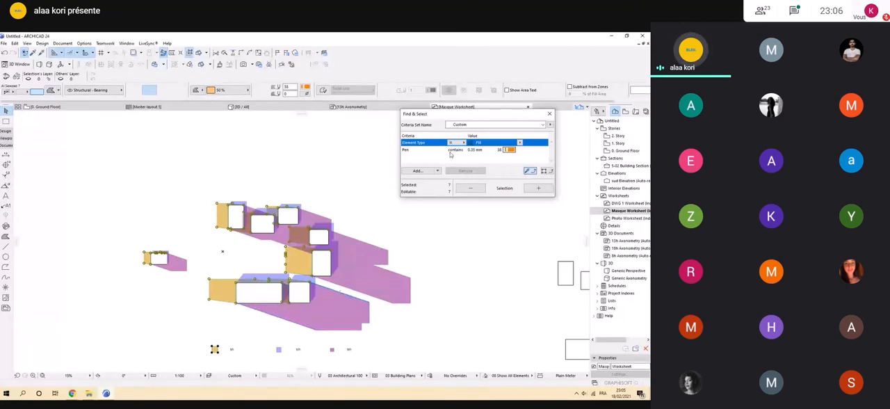
Clear the selection and create a new layer named ORANGE 2.
click(417, 171)
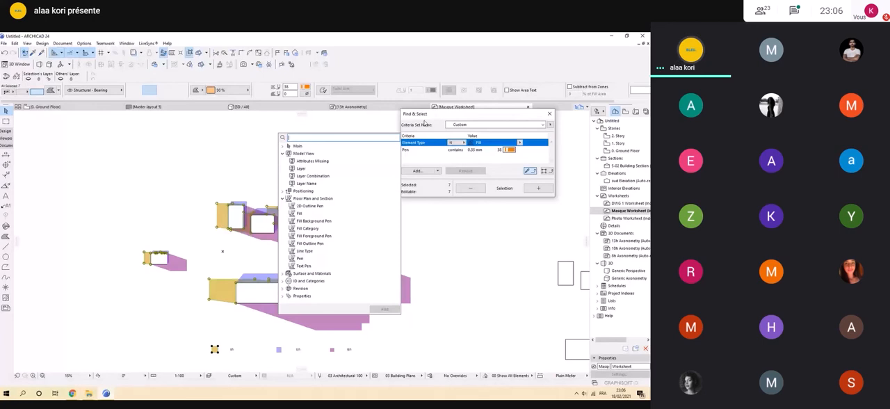
click(260, 338)
key(ctrl+l)
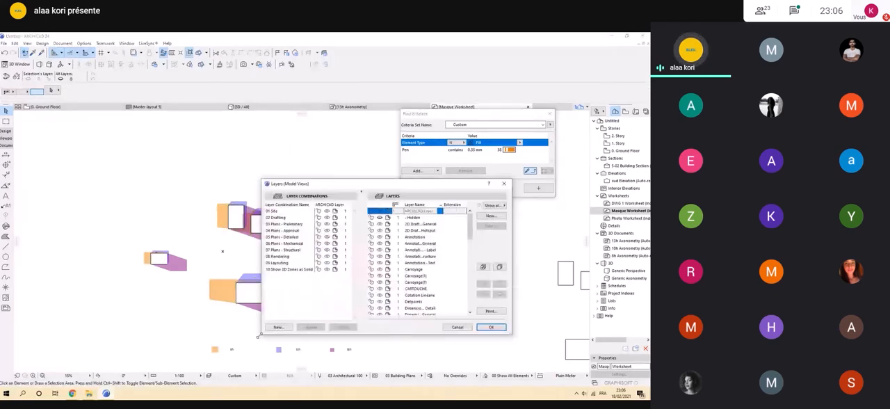
click(491, 216)
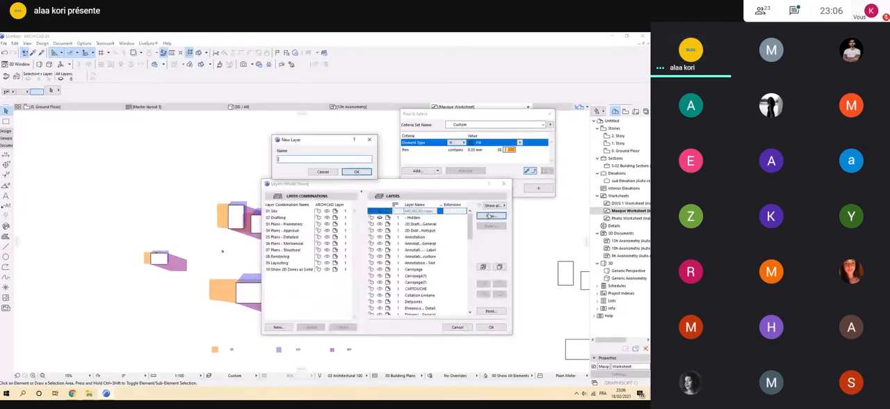
text(ORANGE 2)
key(Return)
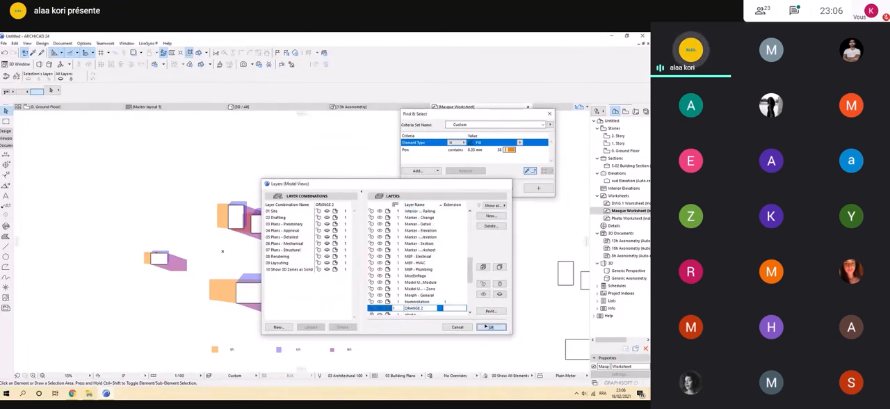
click(491, 327)
Move the orange shadow fills of the long lower building and the upper-left building onto the ORANGE 2 layer.
scroll(165, 309, up, 2)
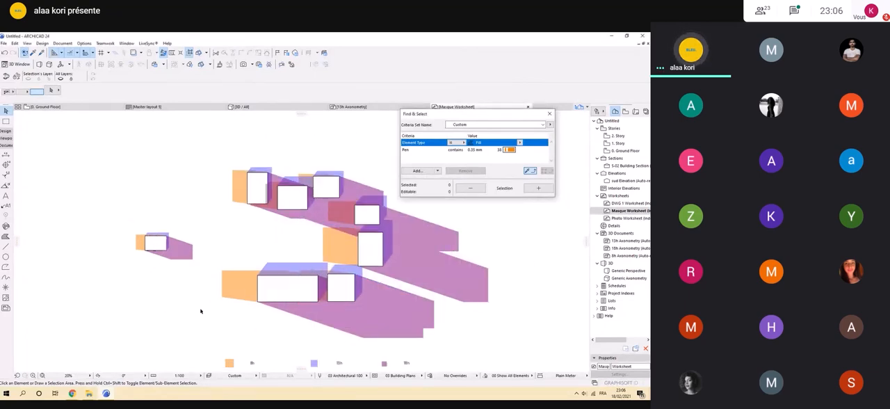
scroll(201, 311, up, 1)
click(248, 282)
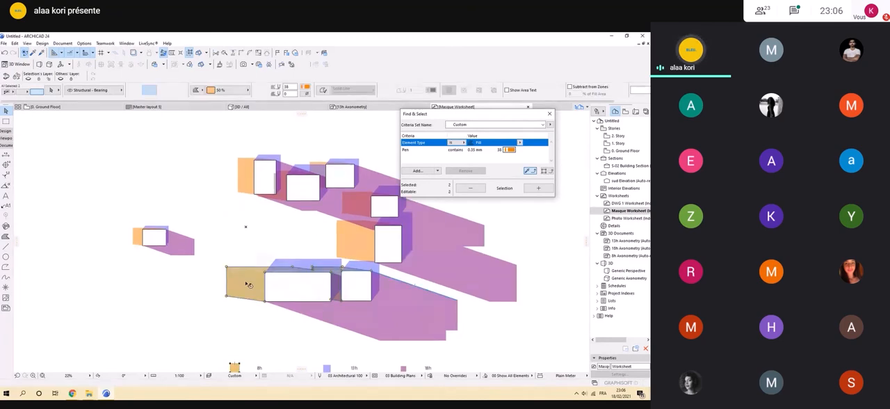
shift+click(245, 168)
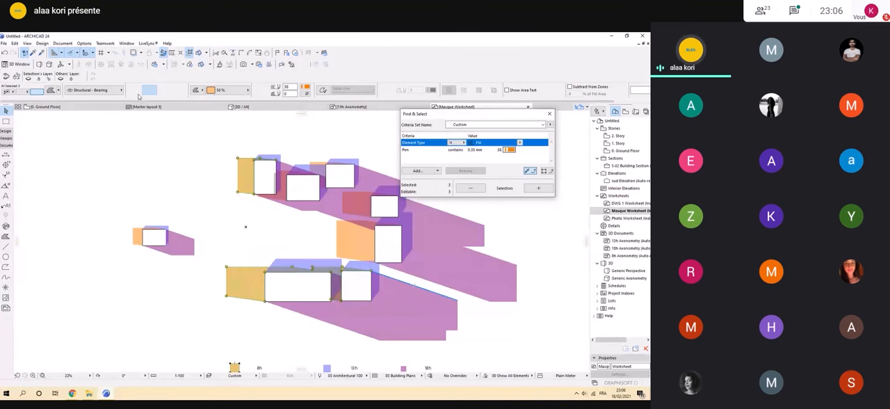
click(138, 146)
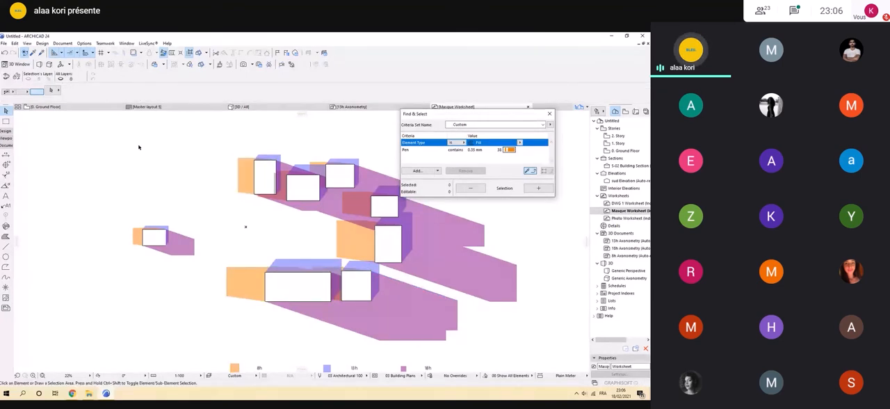
Add a Layer criterion set to ORANGE 2 to the Find & Select search for orange fills.
scroll(143, 151, down, 2)
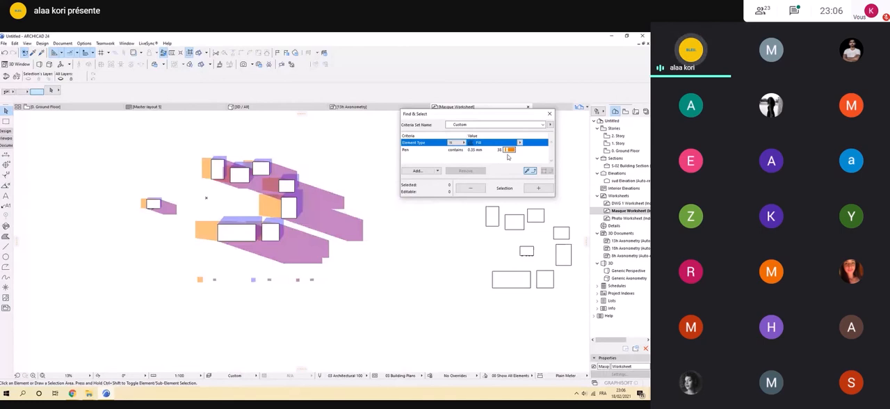
click(419, 170)
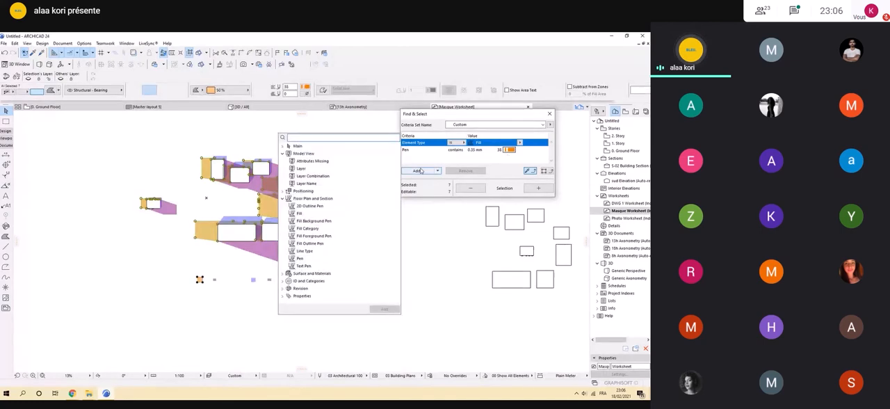
double_click(351, 169)
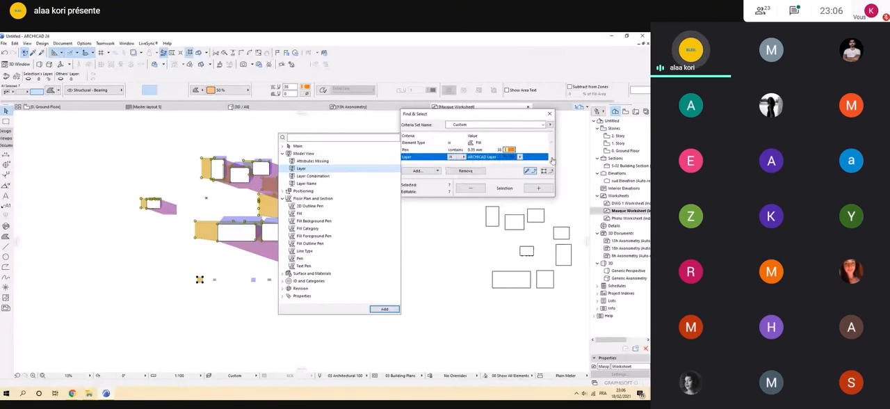
click(520, 158)
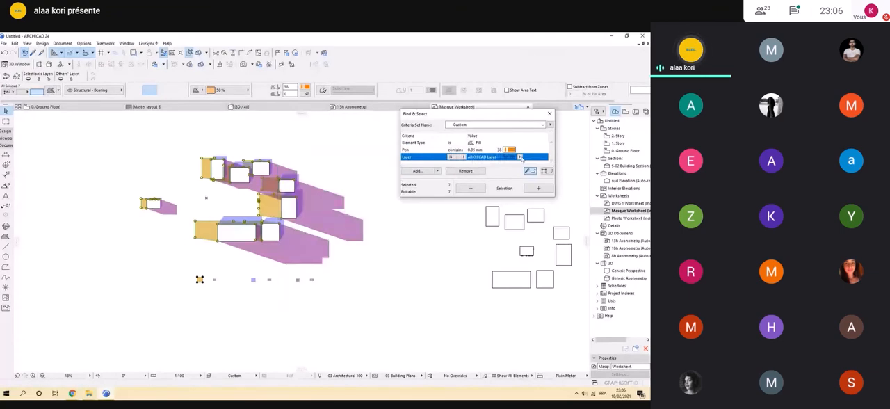
click(520, 158)
click(563, 311)
Clear the current selection and select only the orange fills on the ORANGE 2 layer.
click(532, 191)
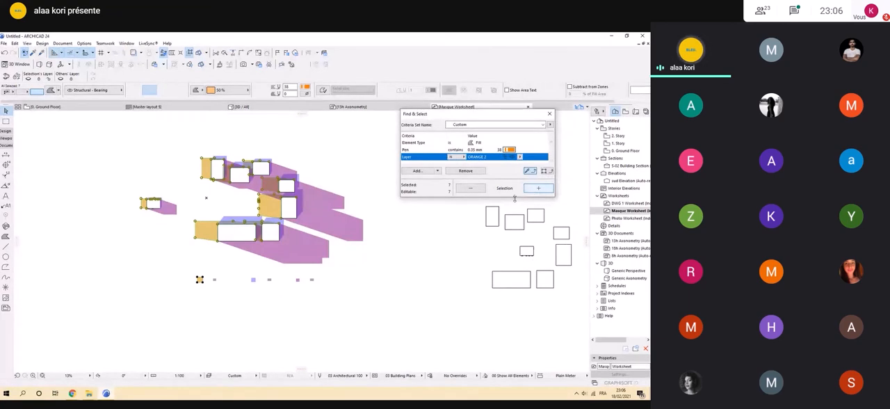
click(397, 276)
click(538, 188)
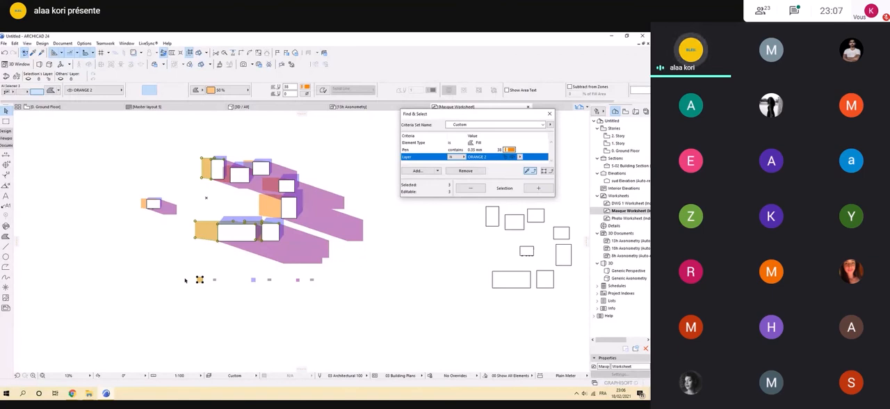
scroll(355, 176, up, 2)
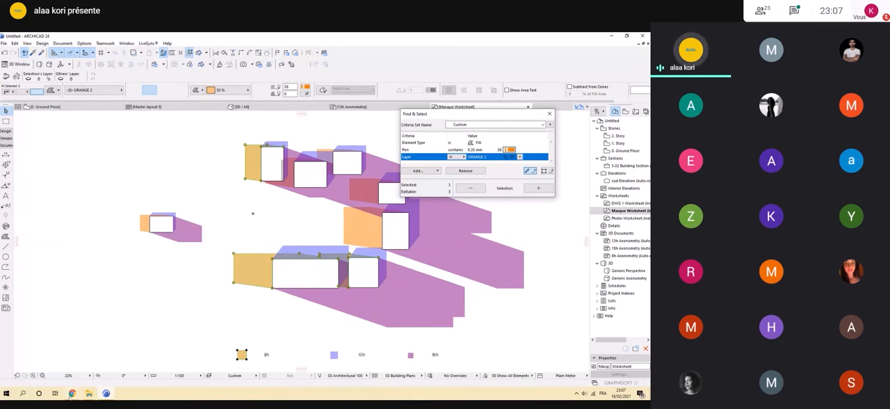
Switch to the Google Meet window in Chrome.
click(71, 394)
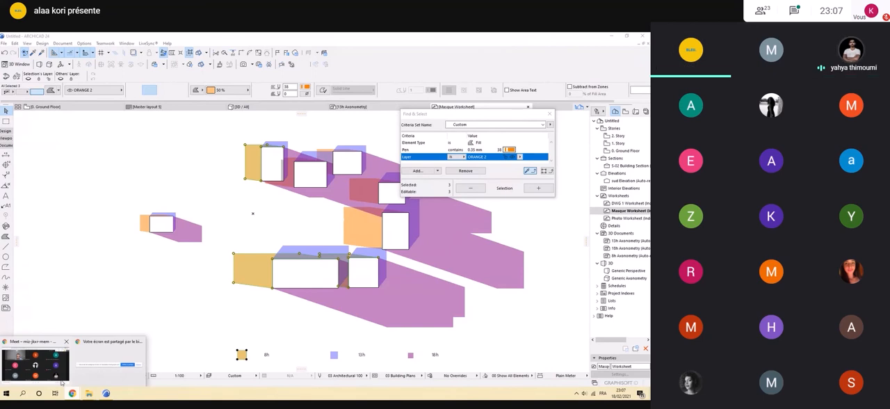
click(61, 379)
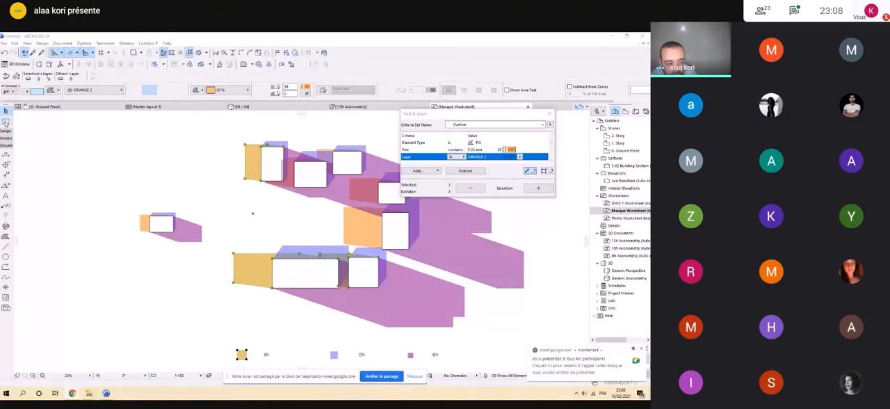
Show the Ground Floor plan and turn off its trace reference, with the Marquee tool active.
click(64, 107)
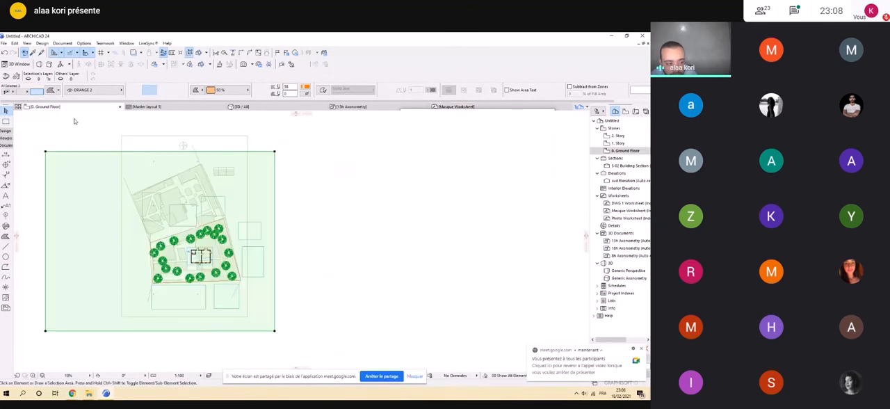
scroll(408, 257, up, 4)
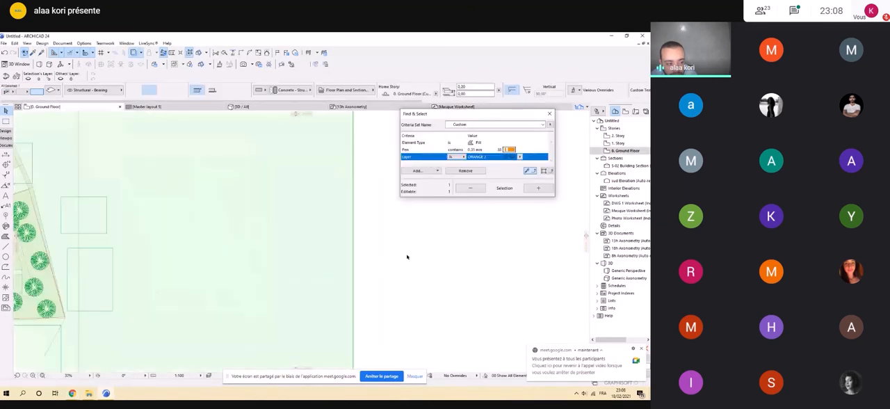
scroll(408, 259, down, 3)
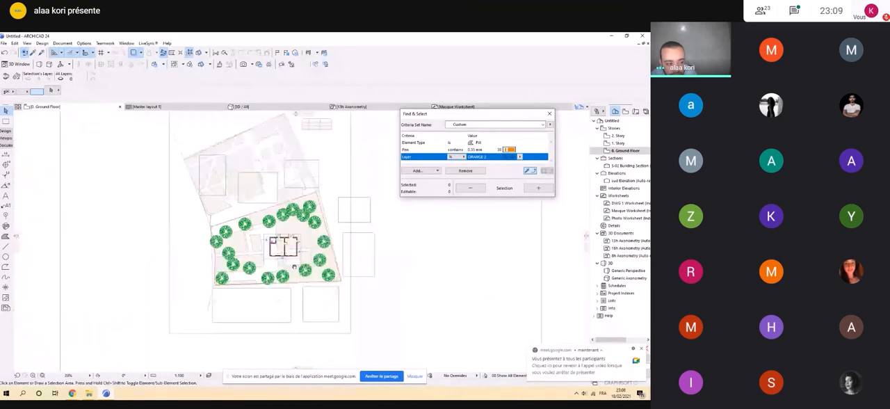
scroll(294, 266, up, 4)
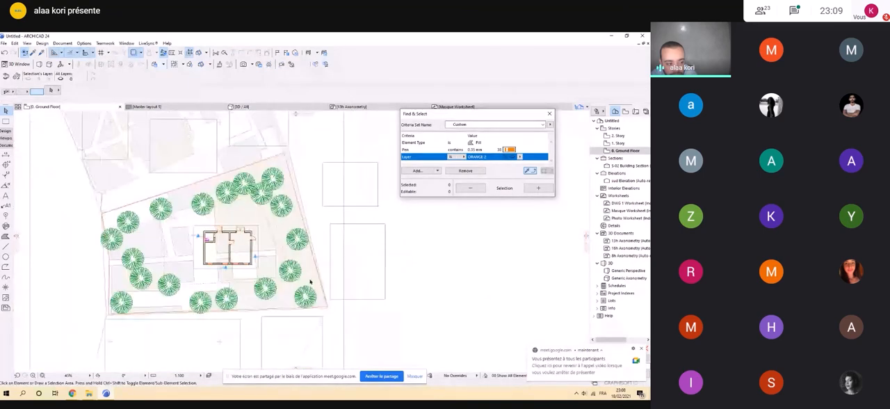
scroll(311, 281, up, 2)
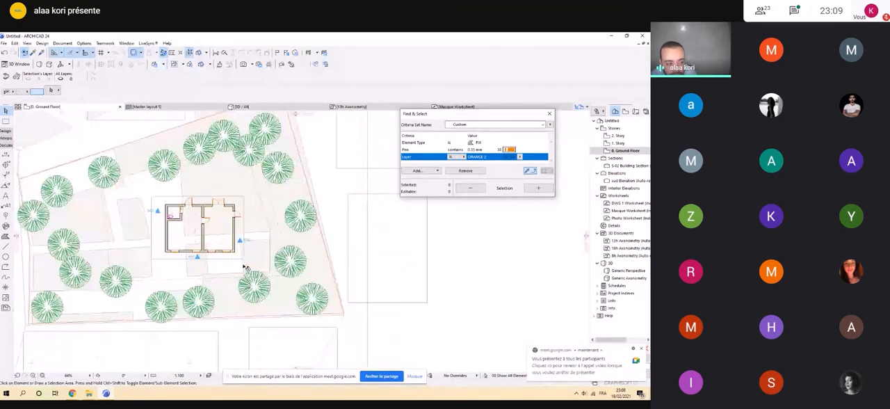
middle_drag(245, 267, 264, 282)
click(5, 121)
scroll(278, 256, down, 4)
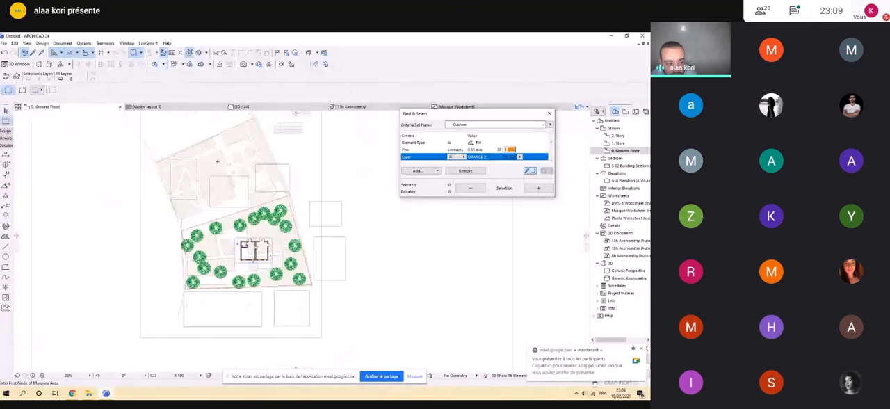
scroll(356, 315, up, 1)
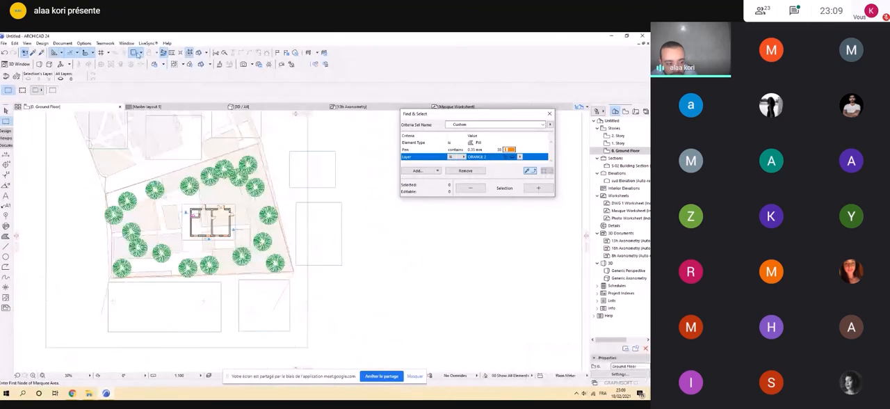
click(137, 54)
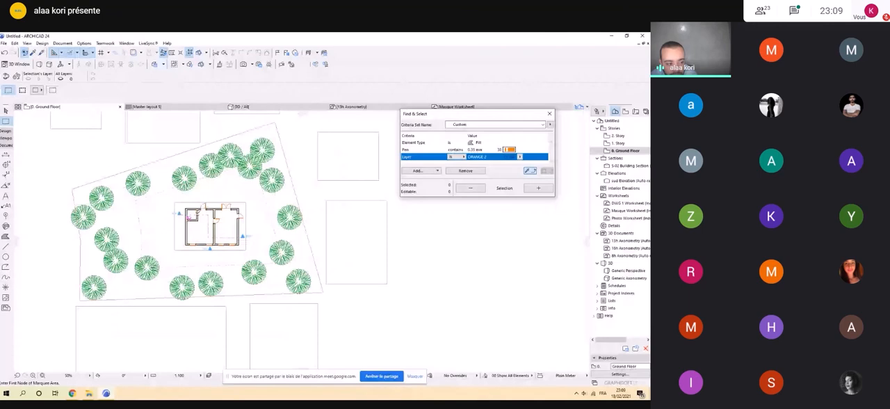
Draw a rectangular marquee around the house, close Find & Select and show the marquee area in 3D.
scroll(163, 213, up, 2)
drag(176, 183, 333, 292)
click(550, 113)
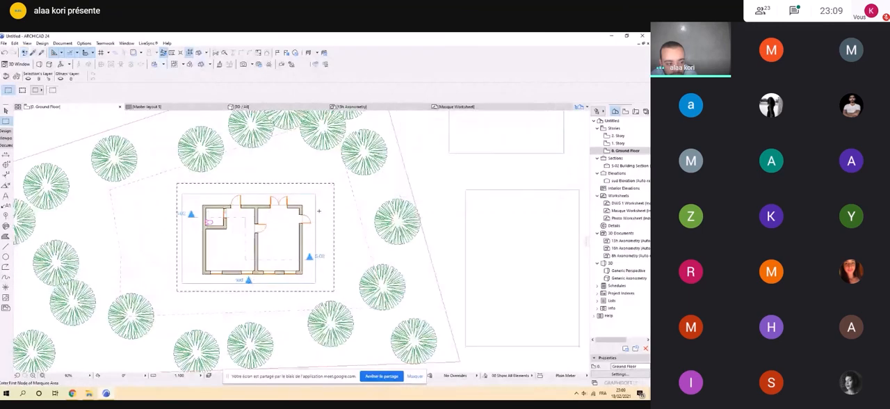
right_click(311, 188)
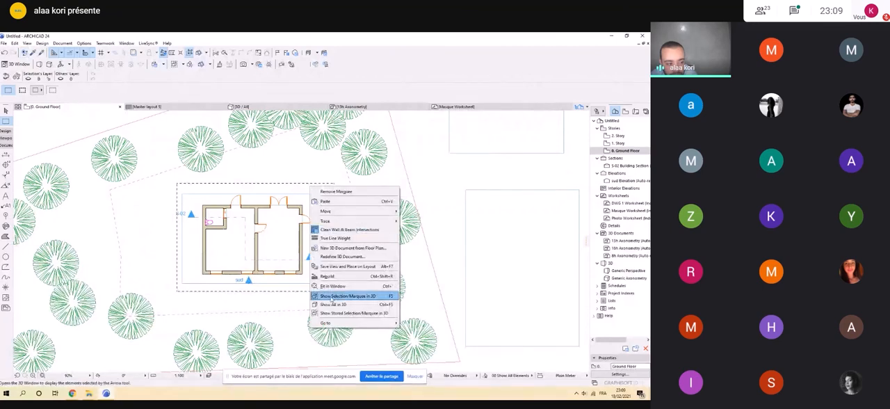
click(376, 296)
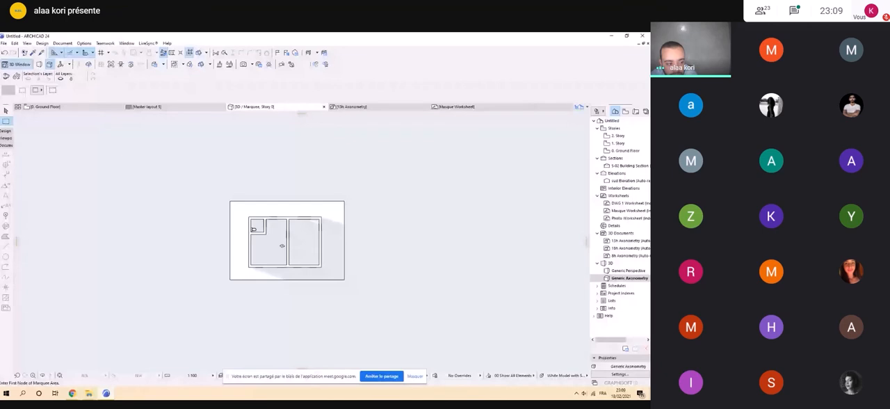
Hide the screen-sharing notification bar and orbit the 3D marquee view to examine the house's rooms and windows from an oblique angle.
scroll(282, 245, down, 5)
scroll(280, 250, up, 7)
scroll(280, 252, down, 2)
middle_drag(280, 252, 269, 240)
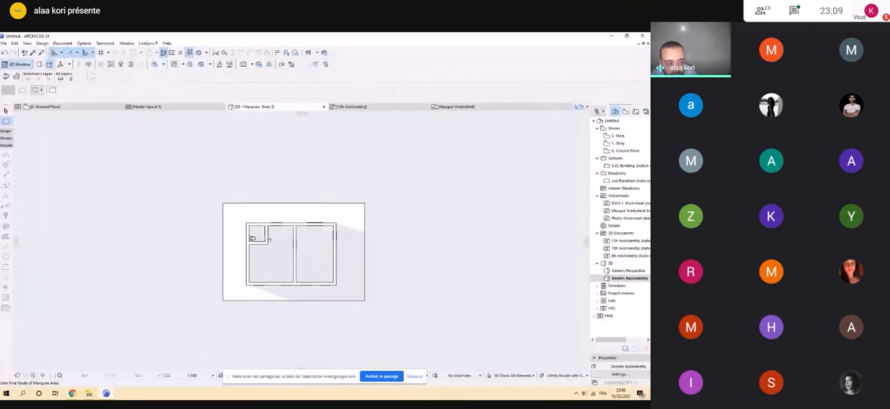
click(415, 376)
middle_drag(310, 308, 318, 349)
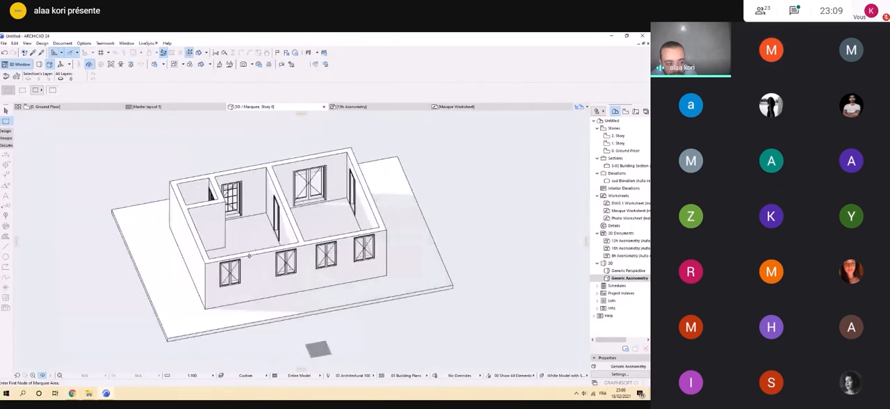
Show all elements in 3D and orbit out to view the entire site with its trees and surrounding buildings.
right_click(422, 178)
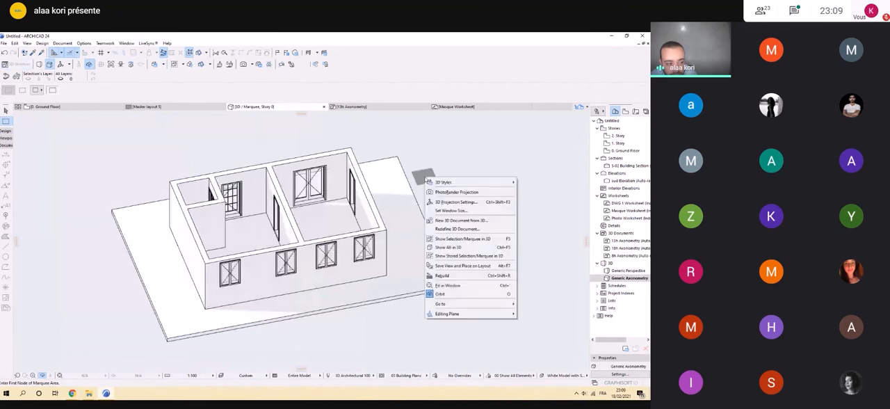
click(440, 247)
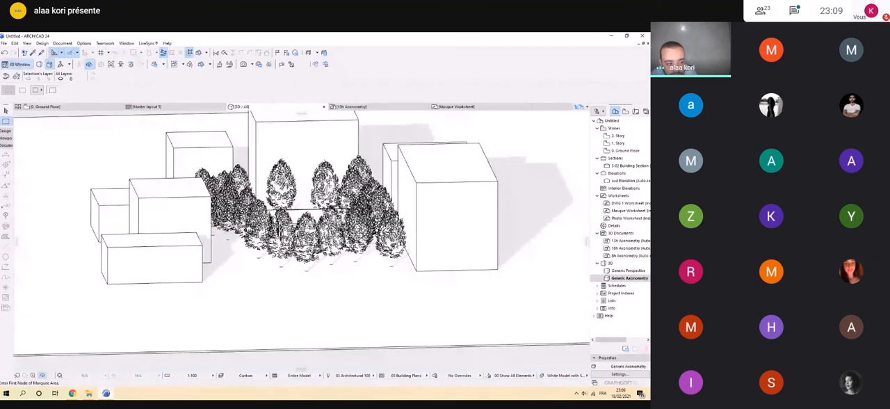
mouse_move(348, 229)
shift+middle_down()
mouse_move(265, 233)
mouse_move(354, 219)
shift+middle_up()
scroll(299, 229, down, 3)
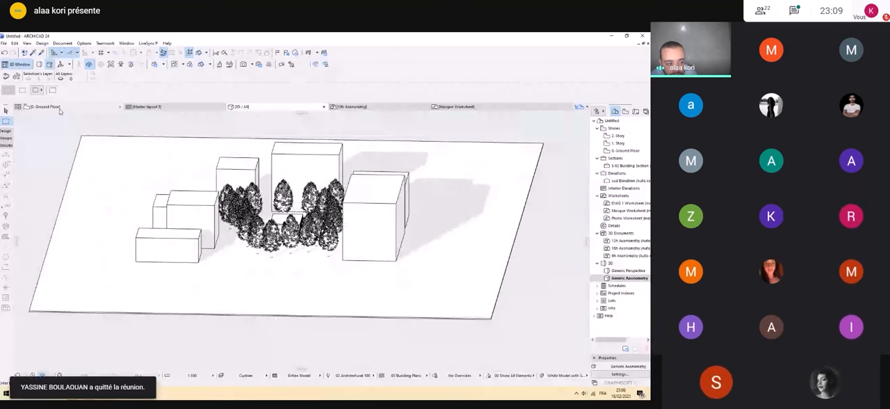
Return to the Ground Floor plan and draw a rectangular marquee around the house, the trees and most of the neighbouring buildings.
click(59, 110)
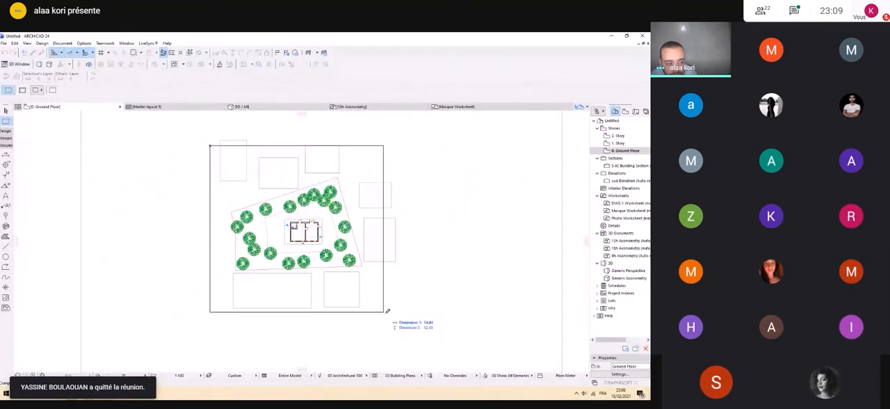
click(404, 316)
Start saving the plan to the desktop as a PDF file, keeping the A3 landscape page with 5 mm margins.
click(4, 43)
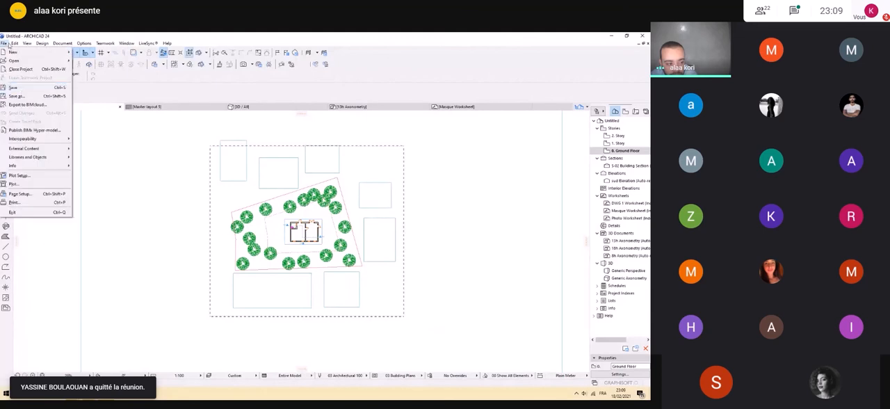
click(13, 96)
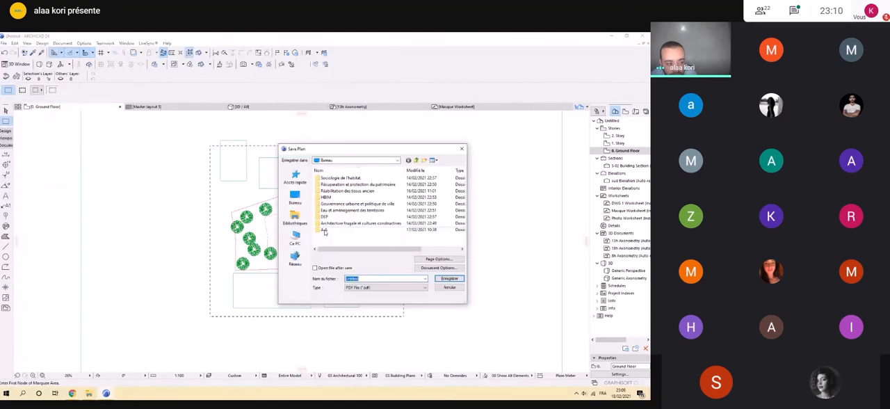
click(362, 289)
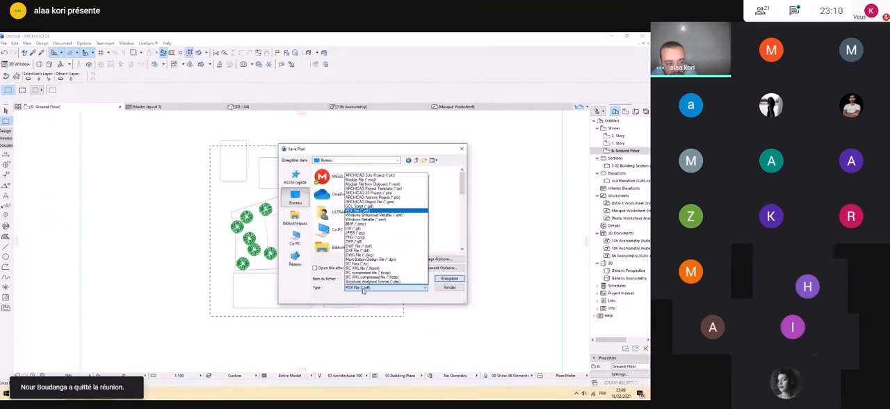
click(362, 291)
click(433, 260)
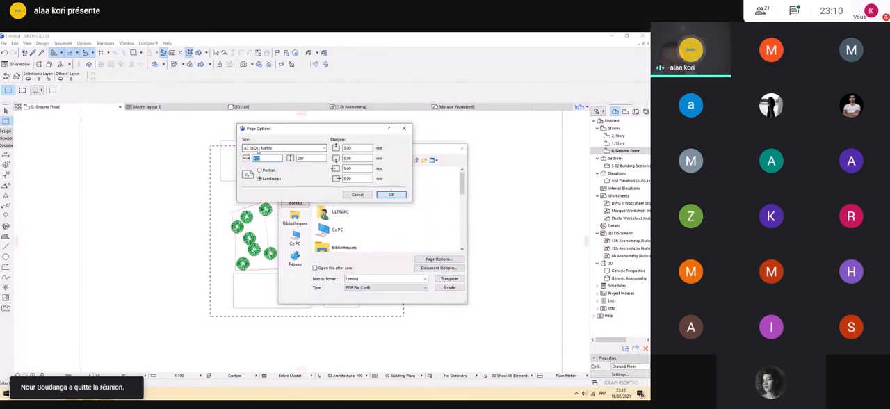
click(390, 195)
In the PDF's document options, set the print area to Marquee Area and the custom scale to 1:200, keeping the output in Color.
click(439, 268)
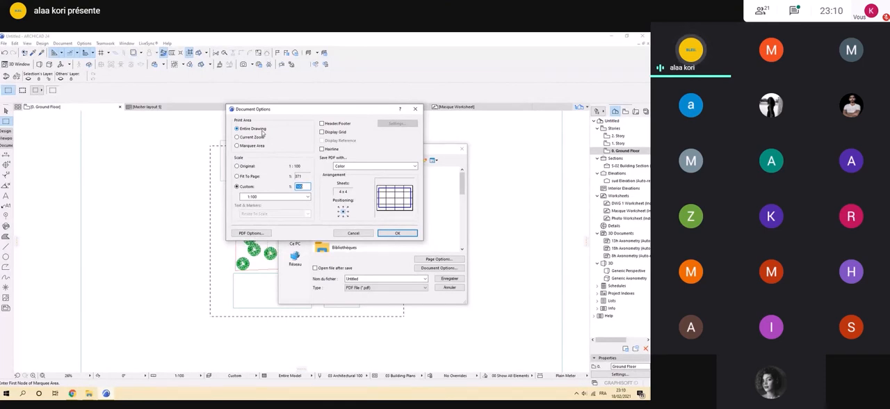
click(252, 146)
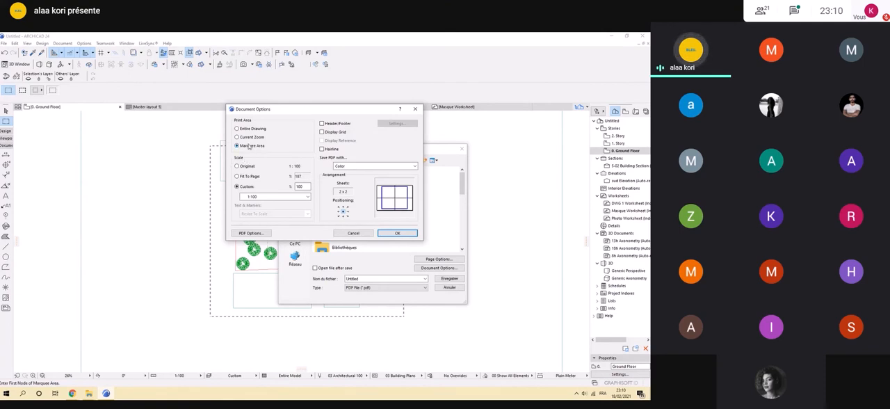
click(307, 196)
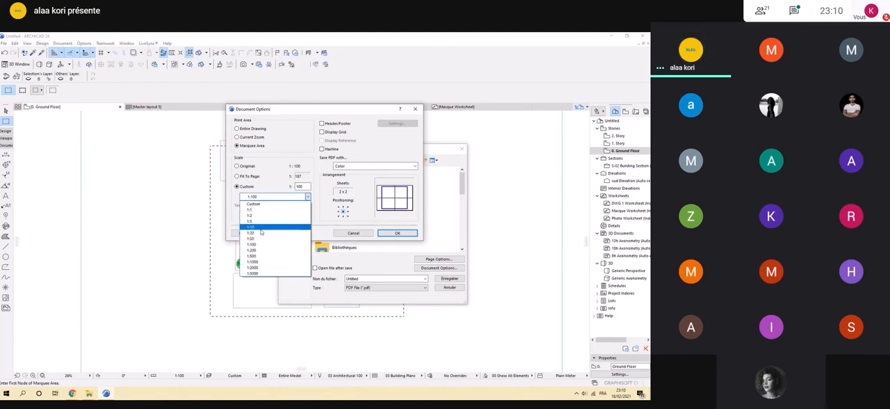
click(261, 250)
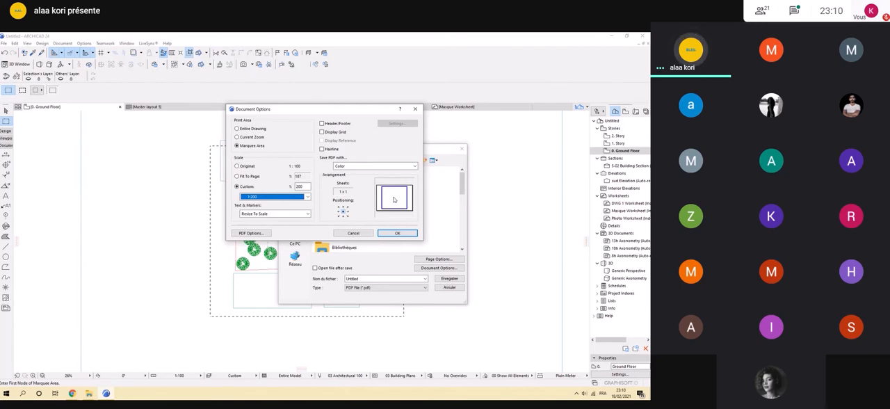
click(349, 166)
click(348, 168)
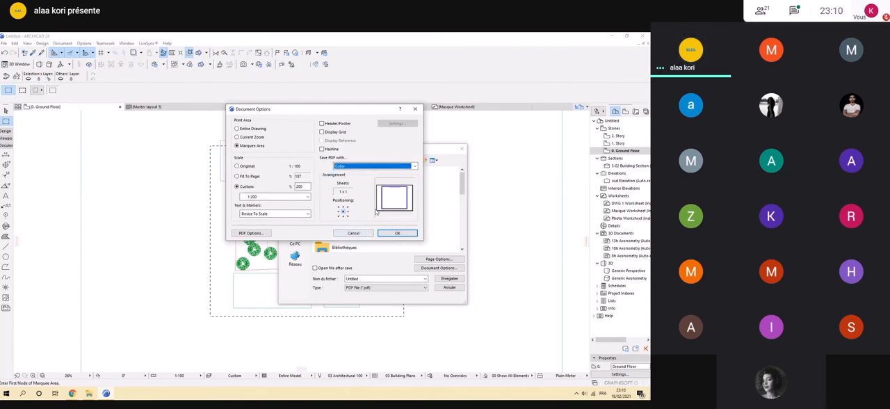
click(397, 233)
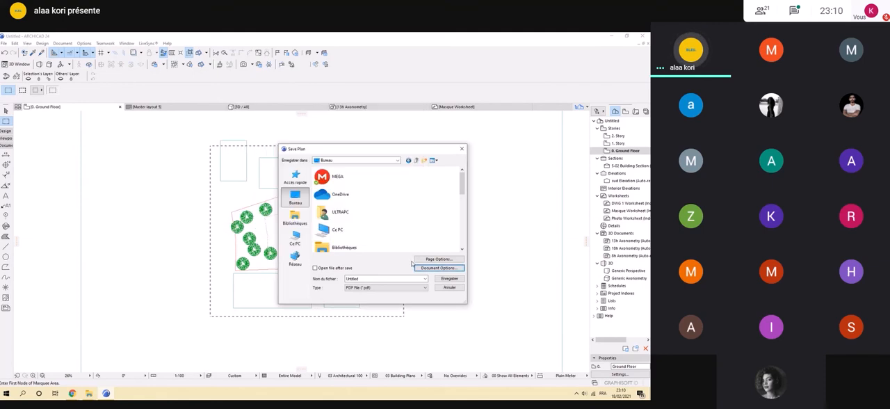
Save the plan as Untitled.pdf and open the file from the desktop in Adobe Acrobat Reader.
click(447, 280)
key(super+d)
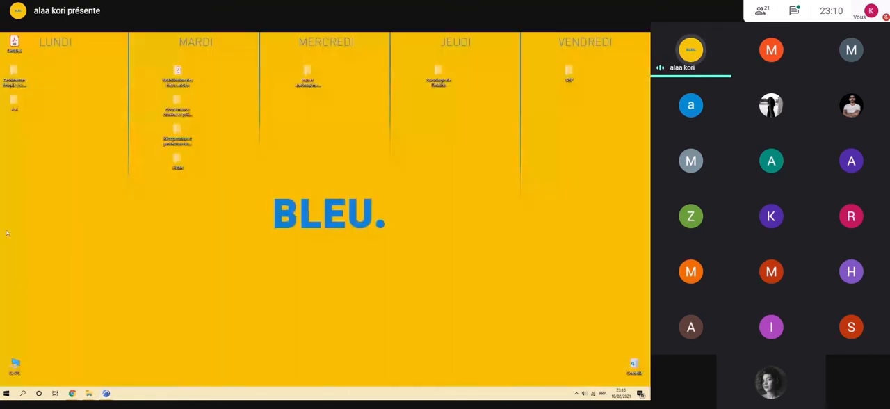
double_click(14, 45)
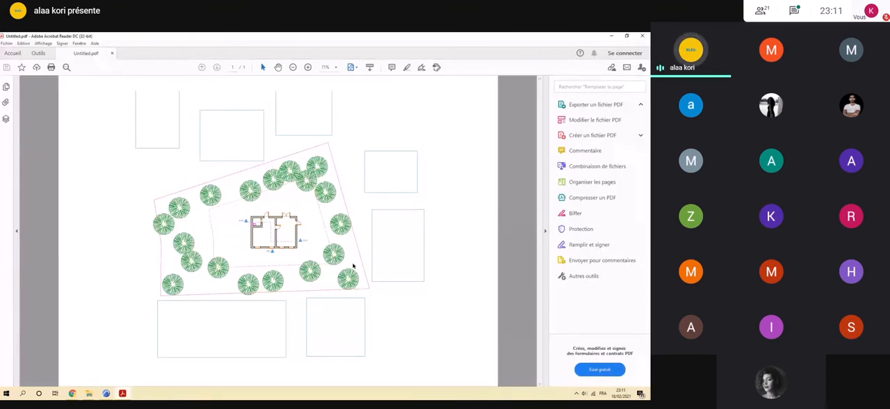